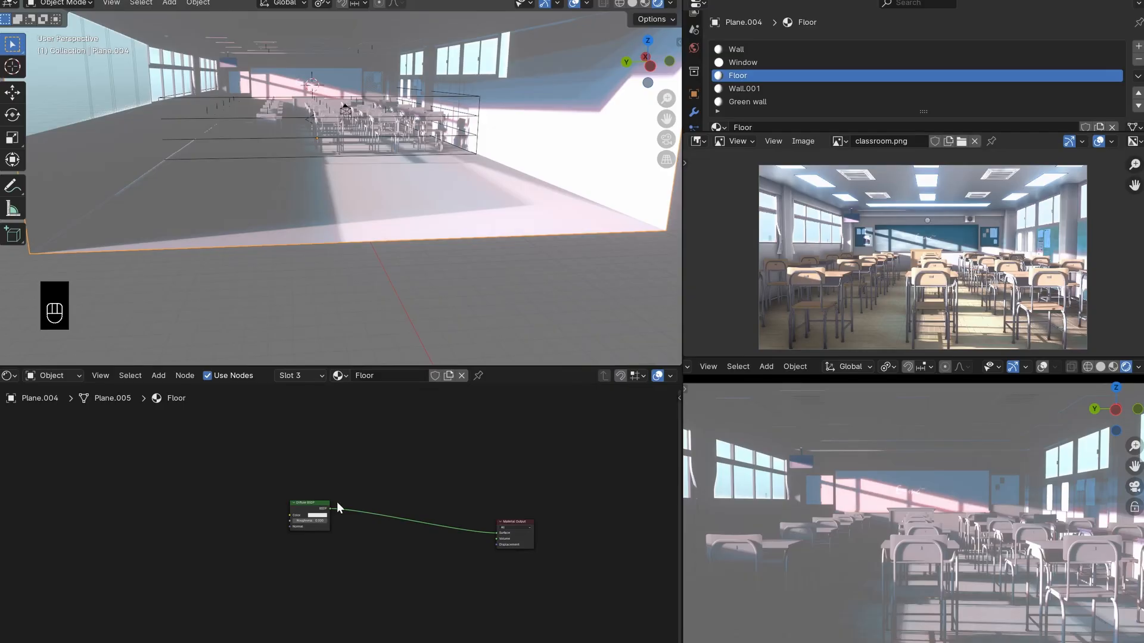
- Move the Diffuse BSDF node of the Floor material farther from the Material Output node to free up space
scroll(313, 516, "up", 4)
mouse_move(302, 499)
left_mouse_down()
mouse_move(357, 514)
mouse_move(327, 489)
mouse_move(294, 522)
mouse_move(301, 510)
left_mouse_up()
scroll(338, 508, "down", 5)
scroll(302, 514, "down", 5)
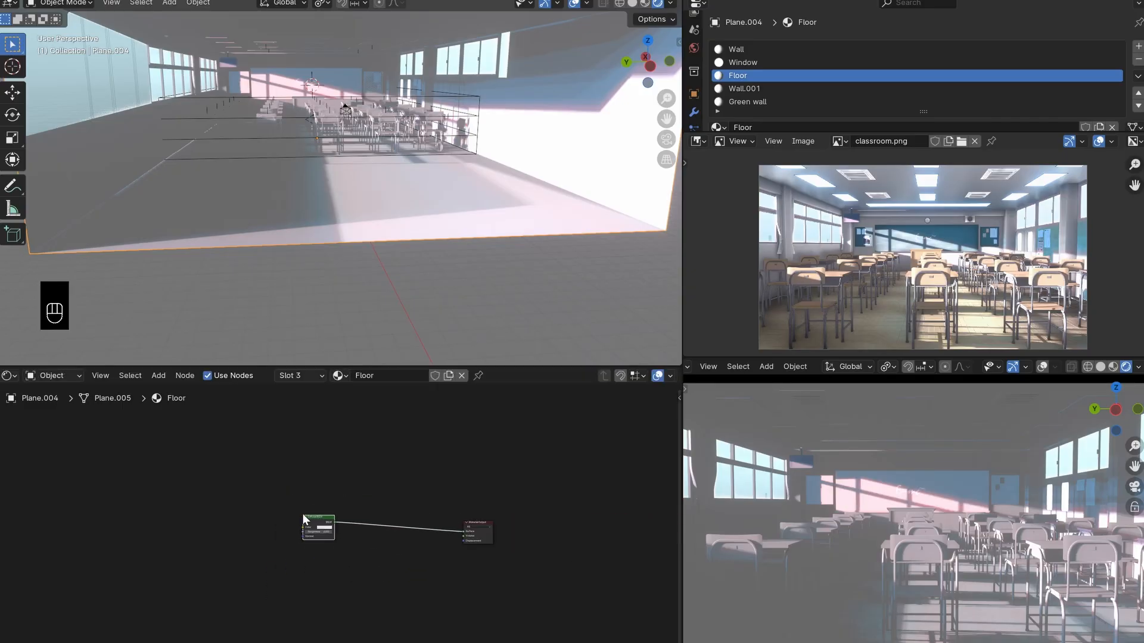
middle_click_drag(325, 511, 465, 526)
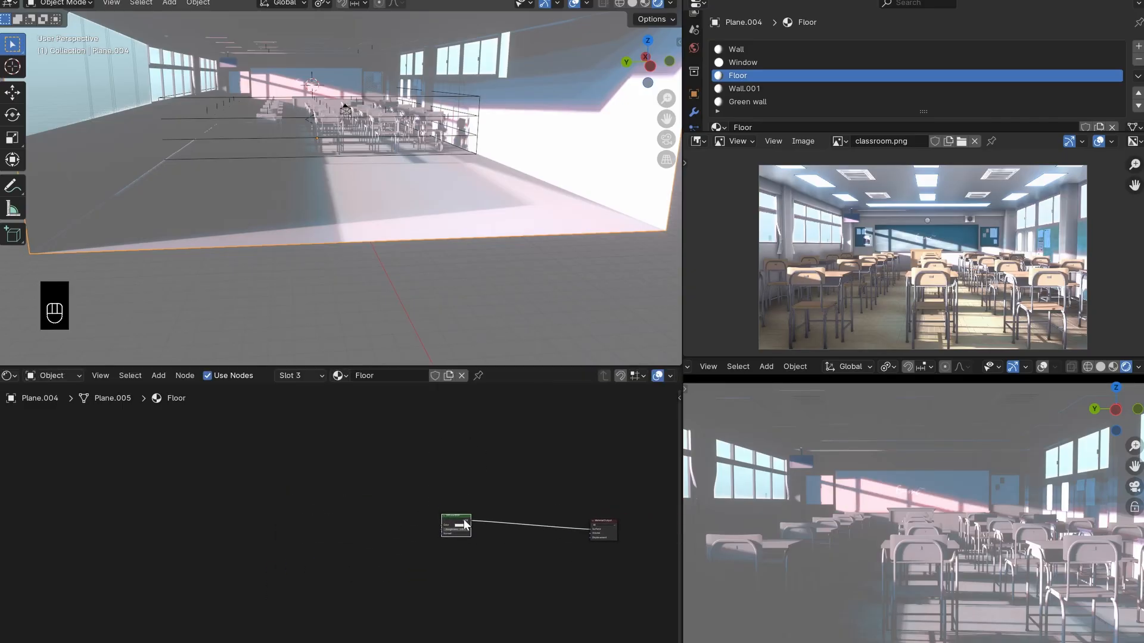
middle_click_drag(415, 175, 382, 188)
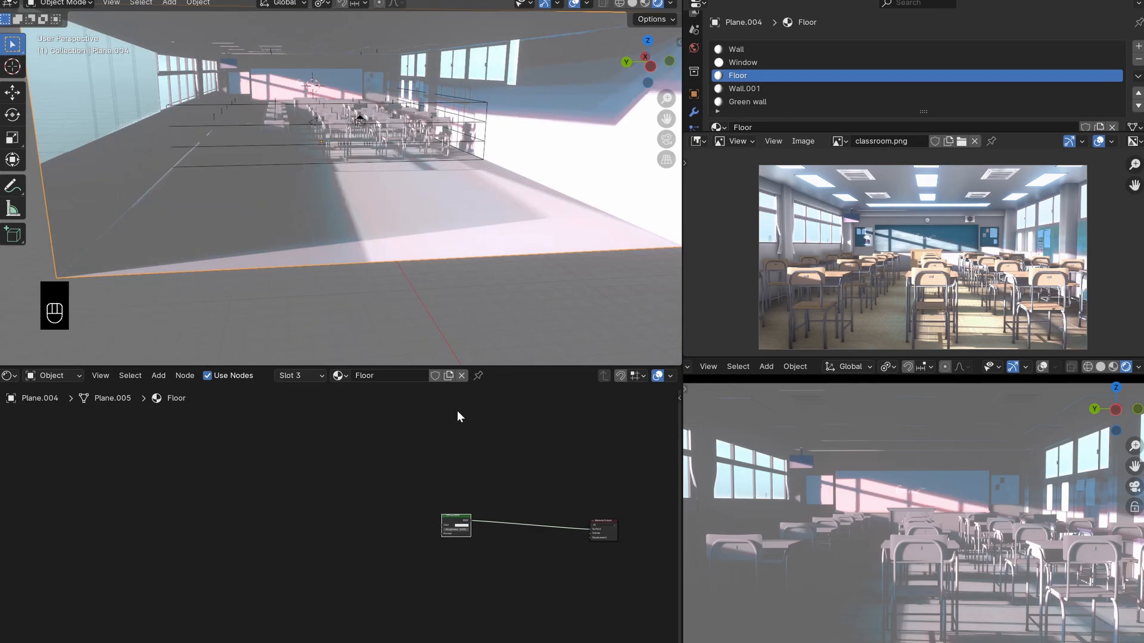
left_click_drag(458, 516, 279, 578)
scroll(283, 569, "down", 4)
middle_click_drag(331, 568, 494, 479)
left_click_drag(431, 496, 406, 552)
middle_click_drag(437, 510, 381, 529)
left_click_drag(294, 521, 421, 628)
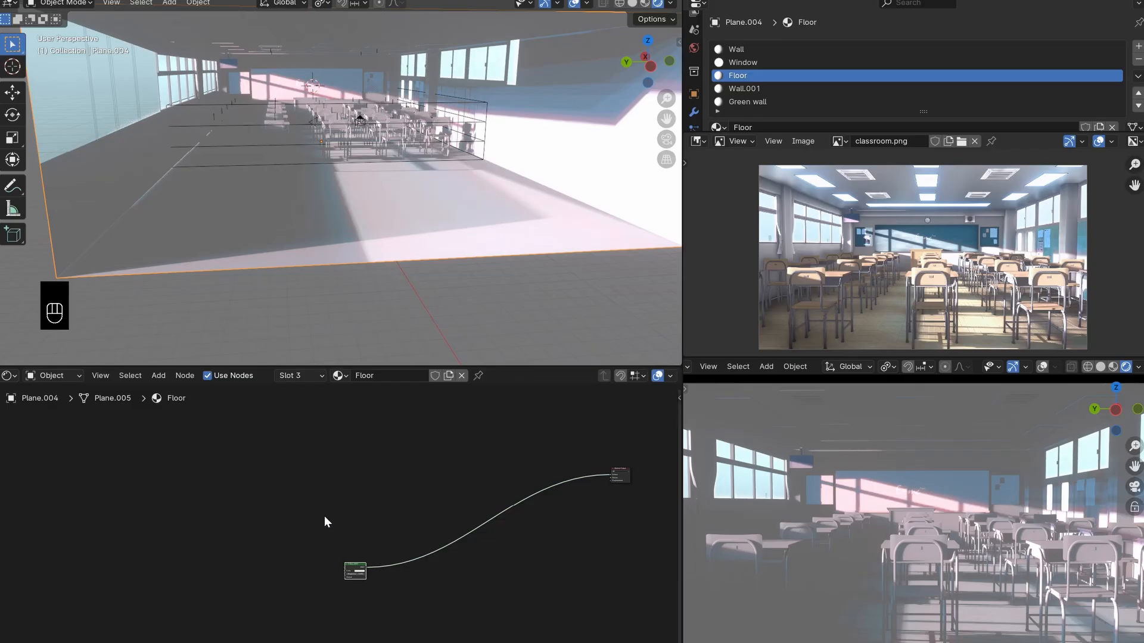
- Add a Noise Texture node to the Floor material in the empty area before the Diffuse BSDF node
left_click(265, 493)
scroll(266, 493, "down", 2)
middle_click_drag(274, 496, 302, 506)
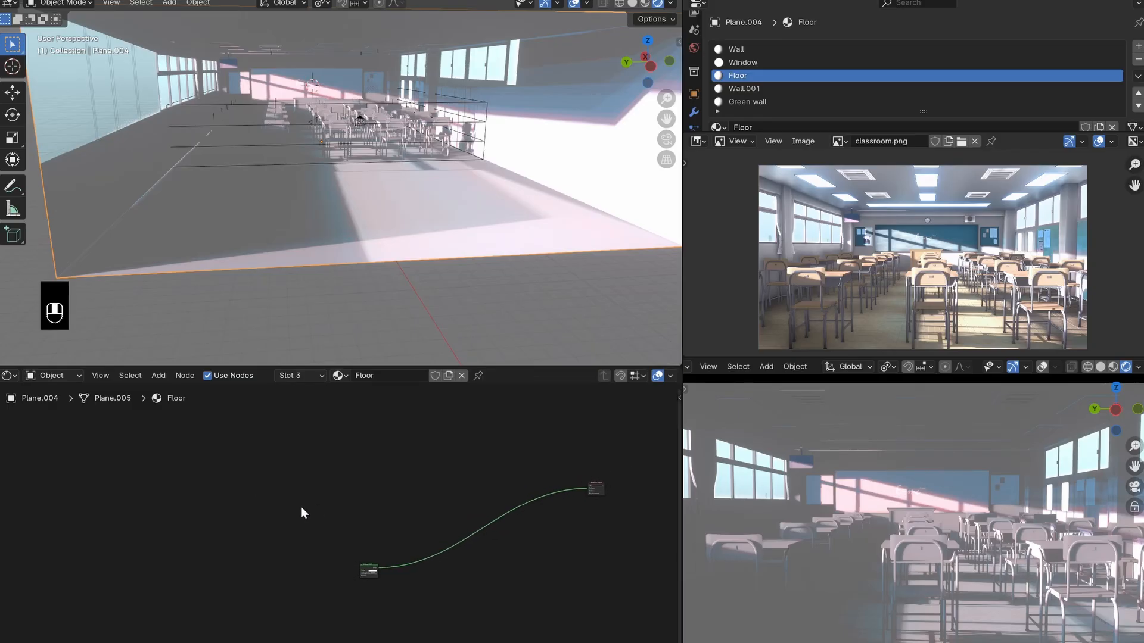
middle_click_drag(220, 514, 310, 535)
scroll(311, 534, "up", 3)
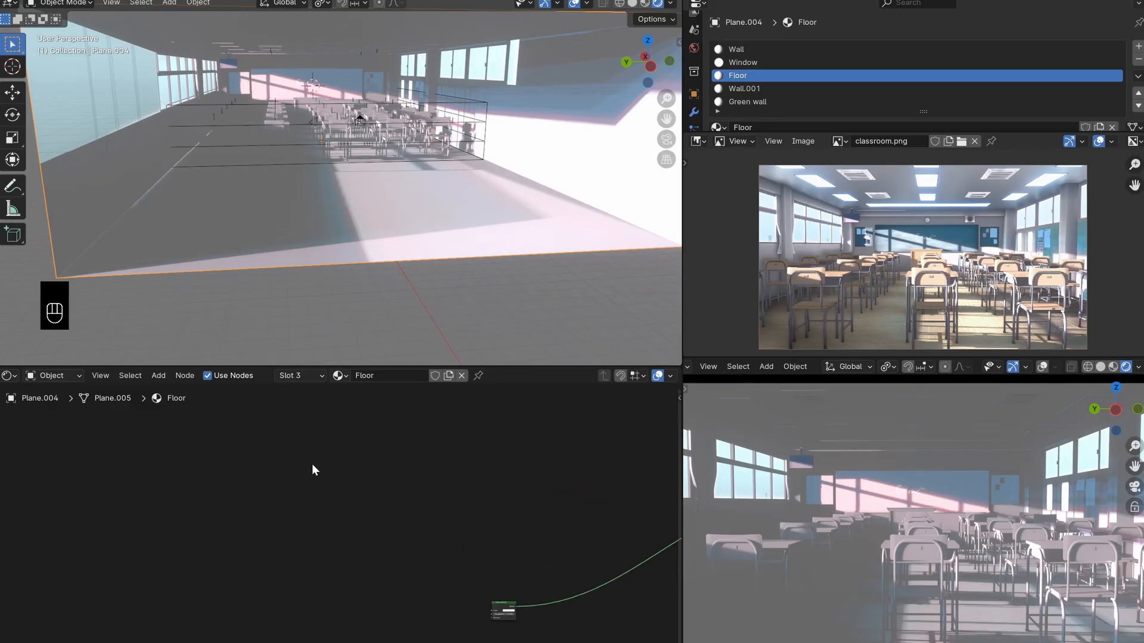
key("shift+a")
left_click(312, 464)
type("noi")
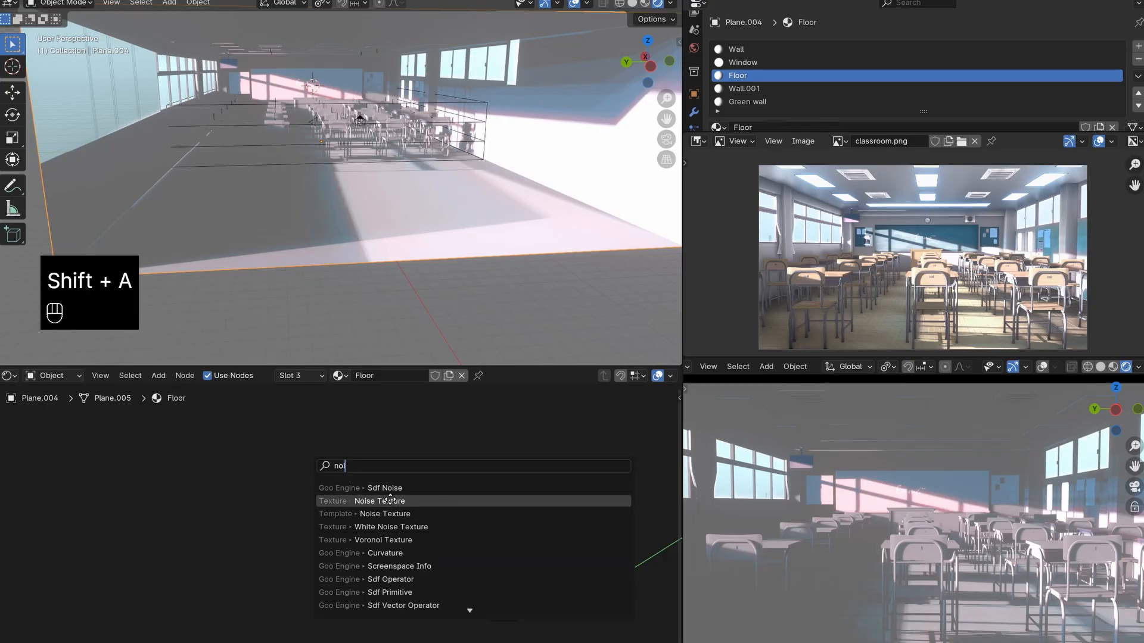
left_click(386, 498)
left_click(220, 471)
scroll(327, 513, "up", 3)
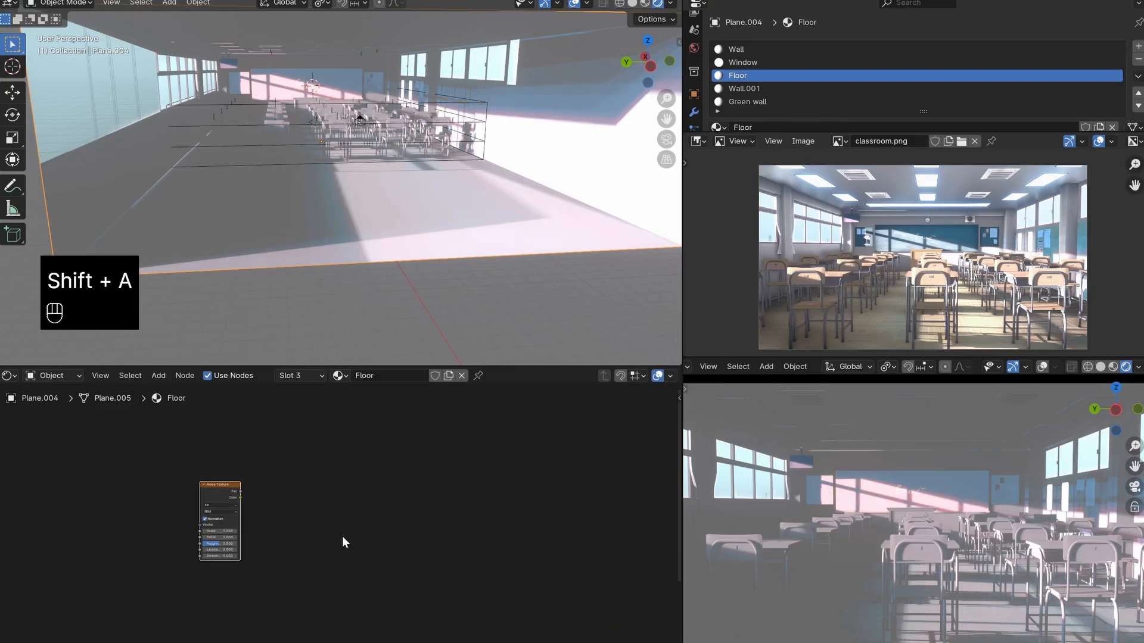
- Examine the floor's tile pattern and colour variation up close in the classroom.png reference image
scroll(895, 346, "up", 6)
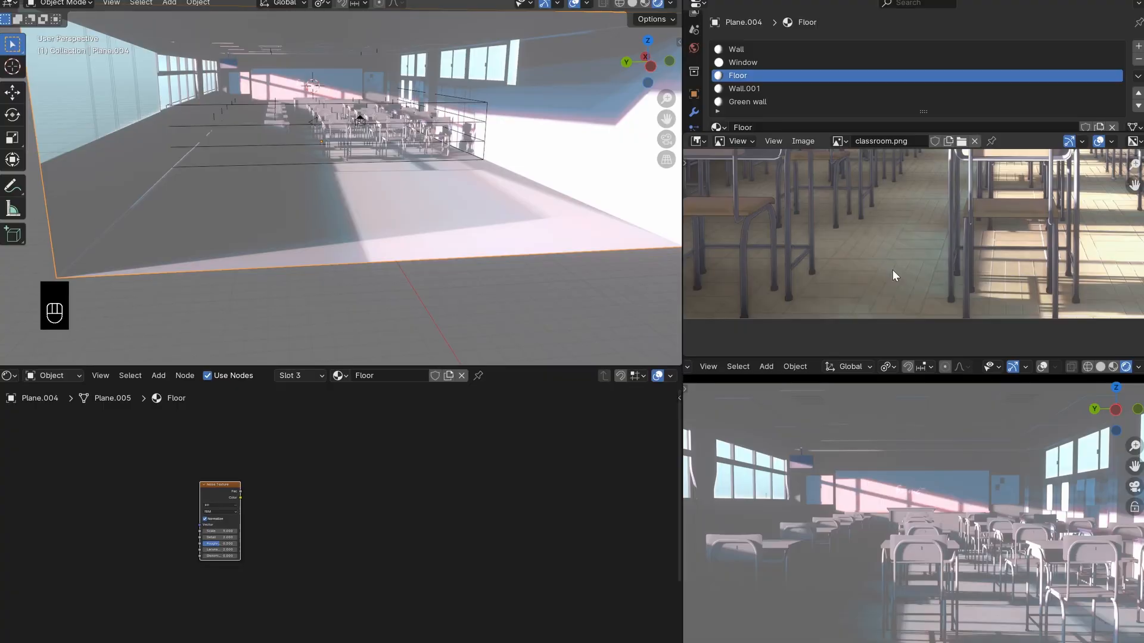
scroll(892, 270, "up", 3)
middle_click_drag(876, 255, 775, 333)
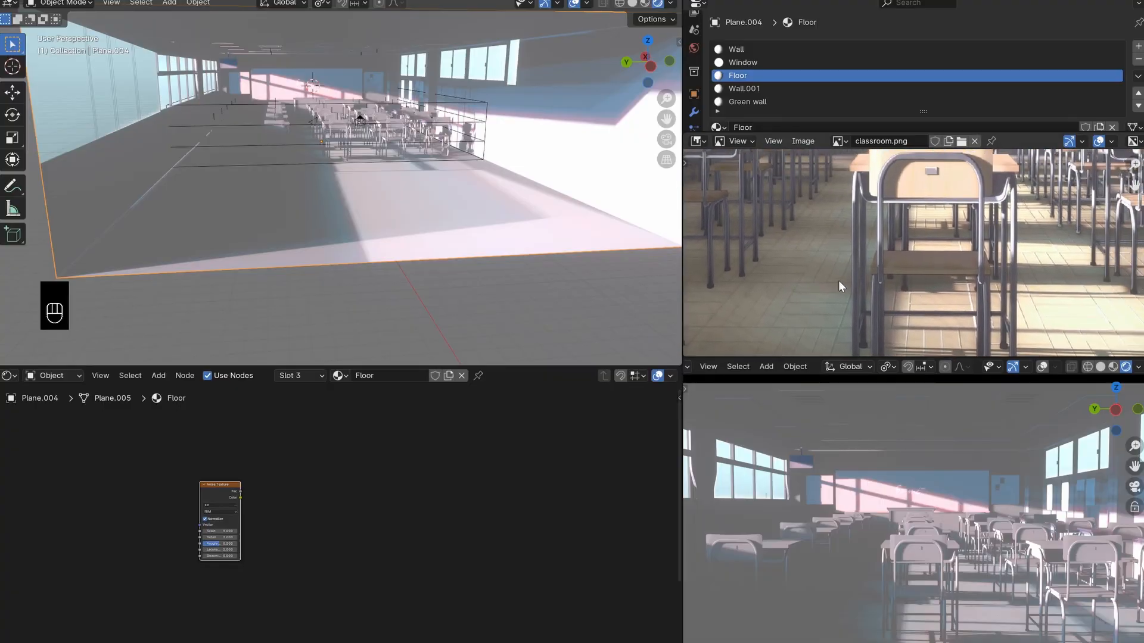
key("Home")
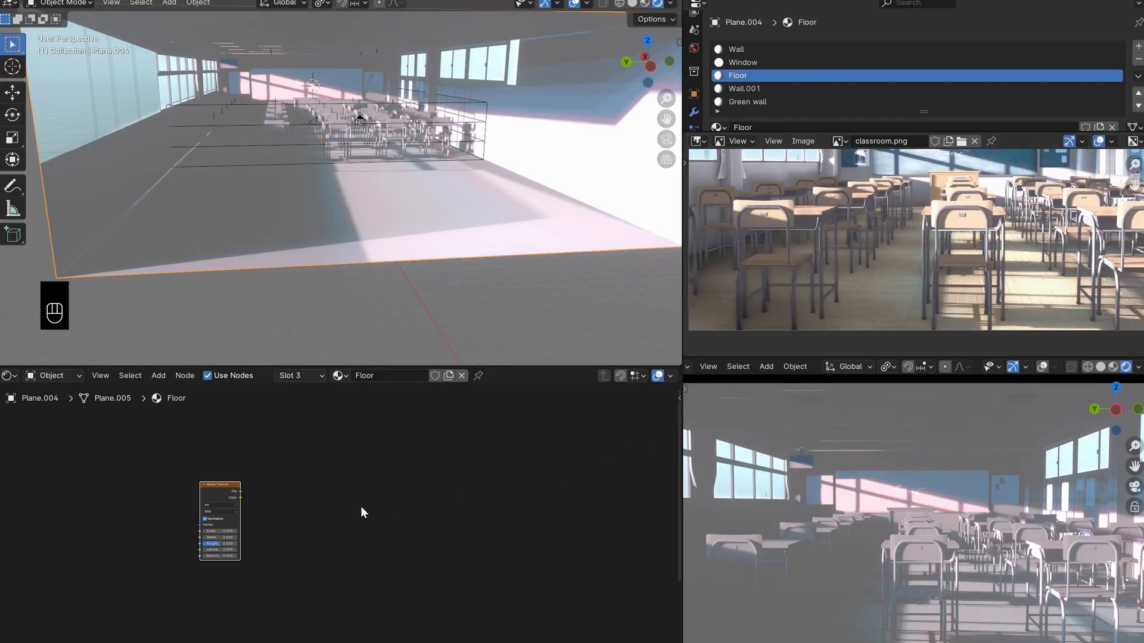
scroll(884, 306, "up", 2)
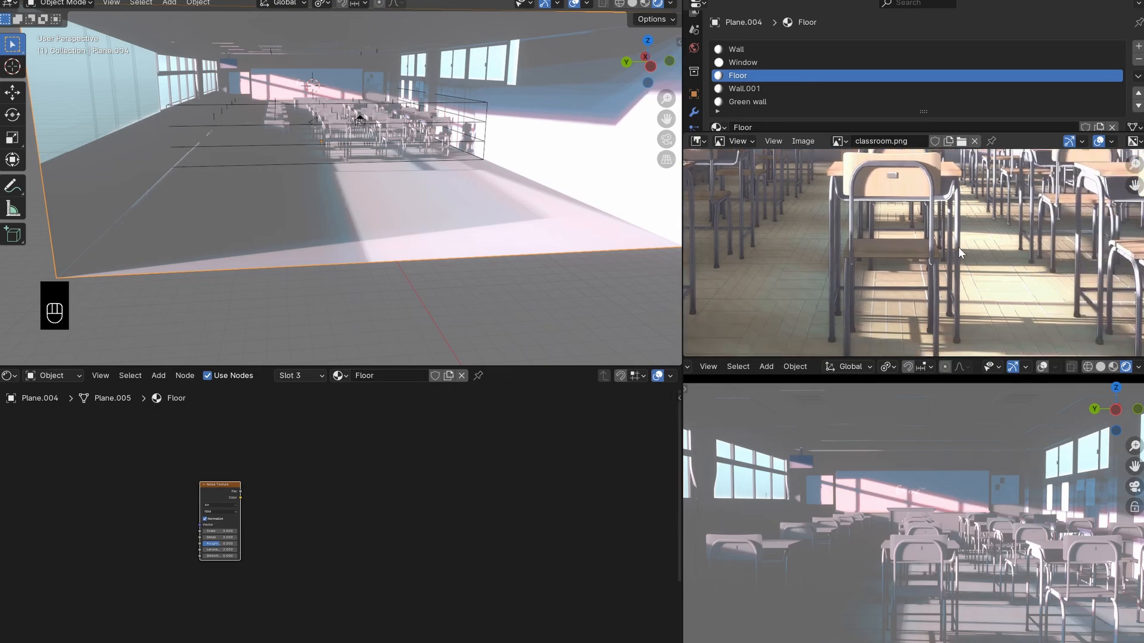
scroll(741, 262, "down", 3)
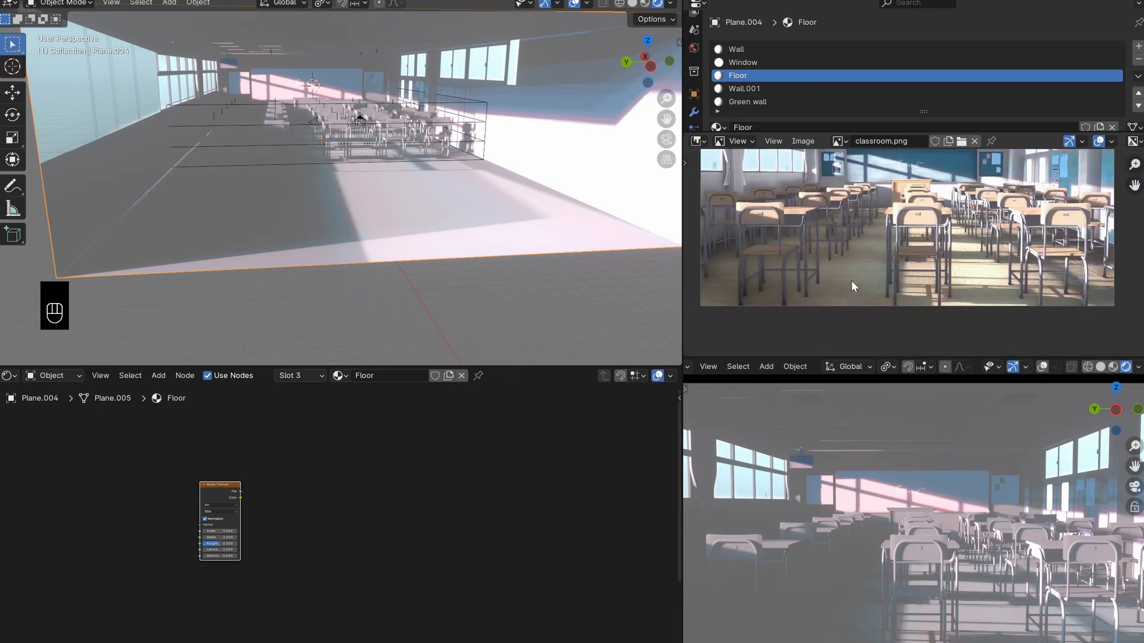
scroll(851, 280, "up", 3)
scroll(357, 513, "up", 2)
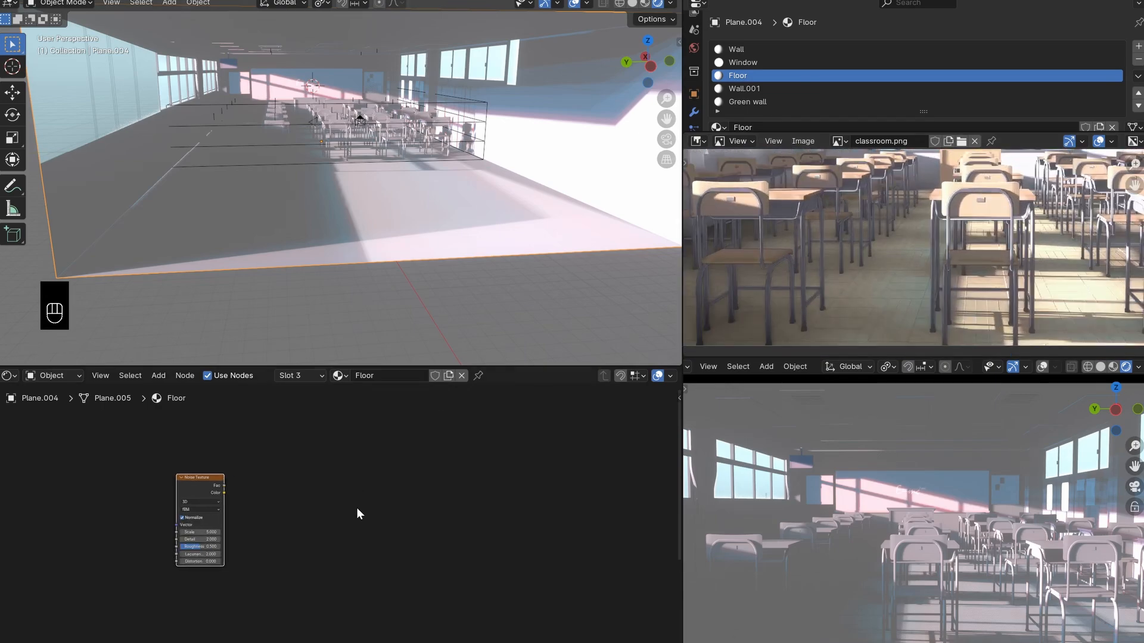
- Add connected Texture Coordinate and Mapping nodes to the Noise Texture node and save the file
middle_click_drag(205, 518, 309, 528)
scroll(309, 528, "up", 3)
left_click_drag(288, 480, 325, 488)
key("ctrl+t")
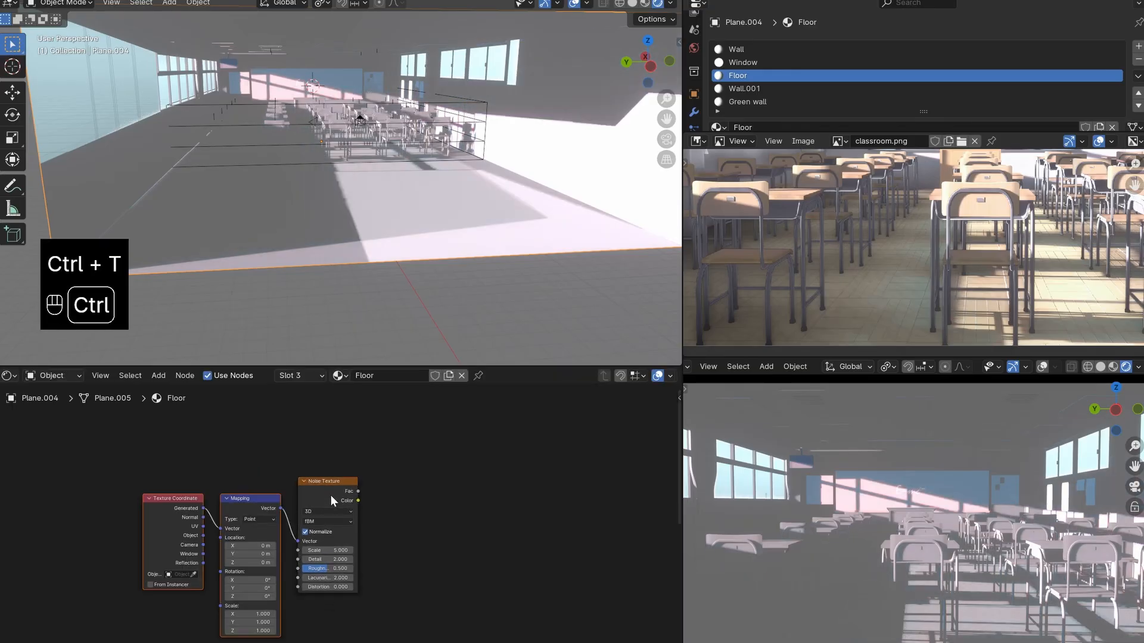
scroll(330, 495, "up", 2)
left_click_drag(252, 509, 218, 471)
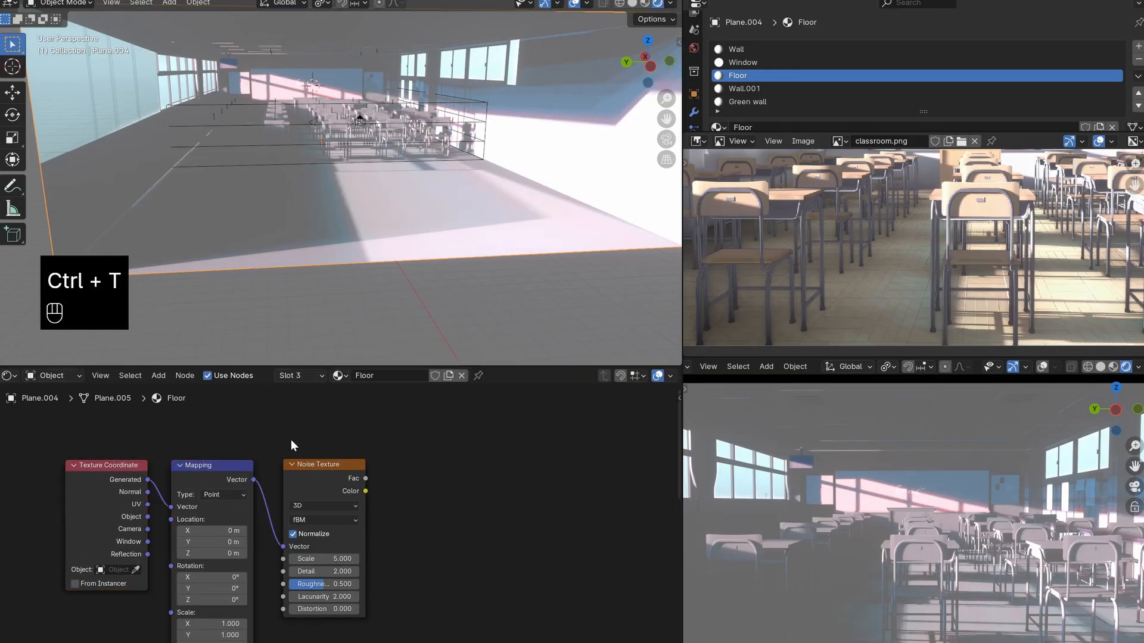
left_click(47, 0)
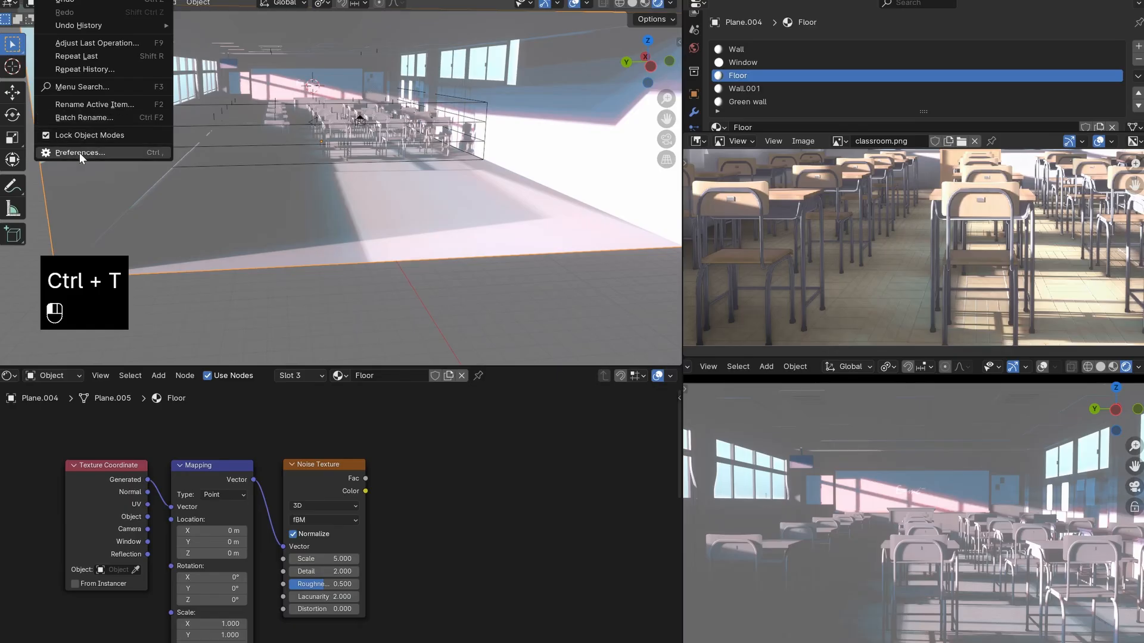
key("ctrl+s")
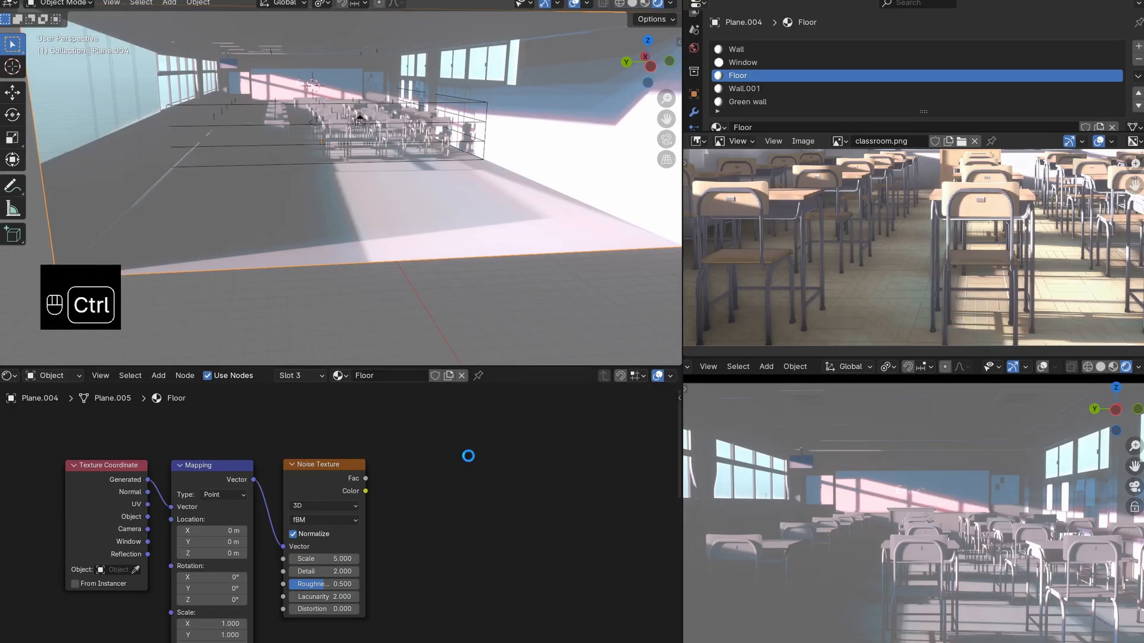
middle_click_drag(433, 519, 442, 516, "shift")
left_click_drag(327, 473, 297, 474)
right_click(298, 474)
left_click(233, 479)
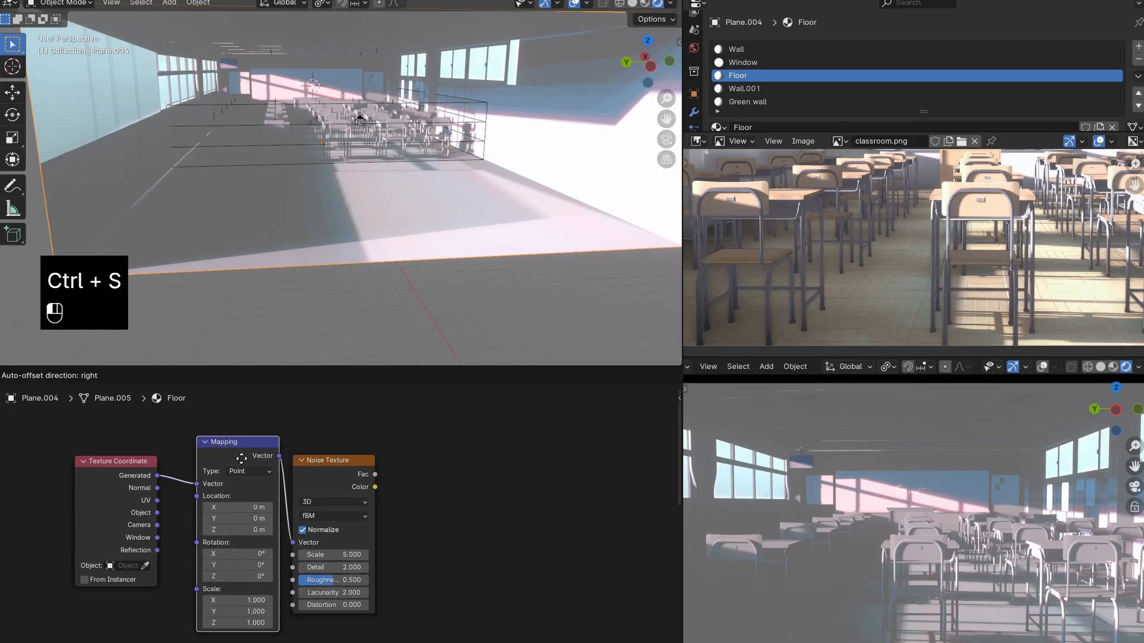
left_click(126, 471)
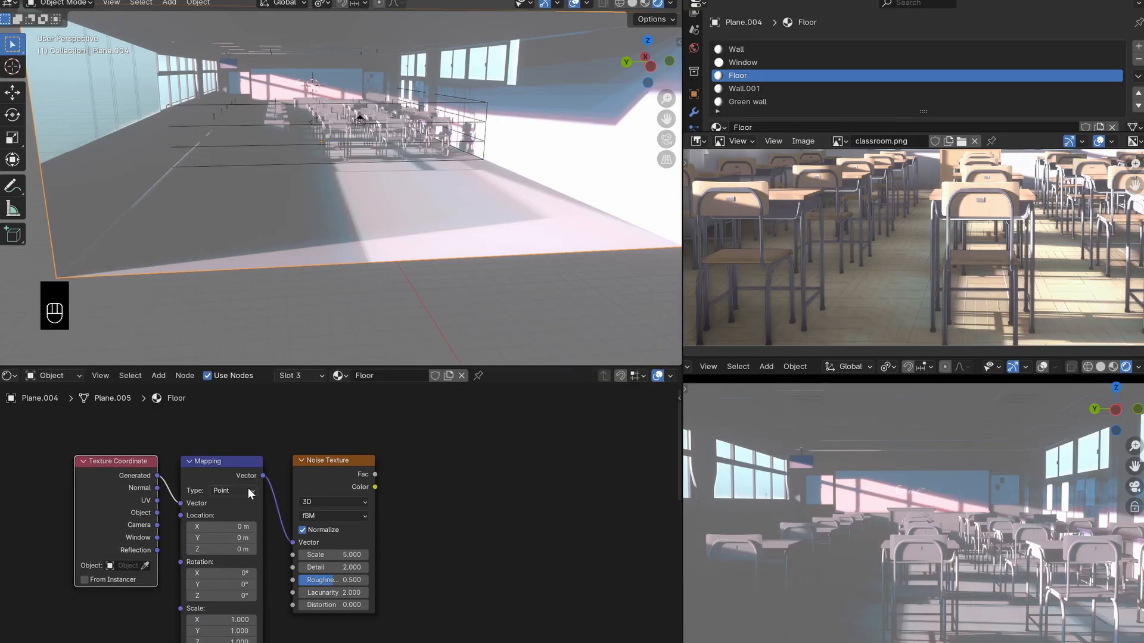
scroll(248, 488, "up", 1)
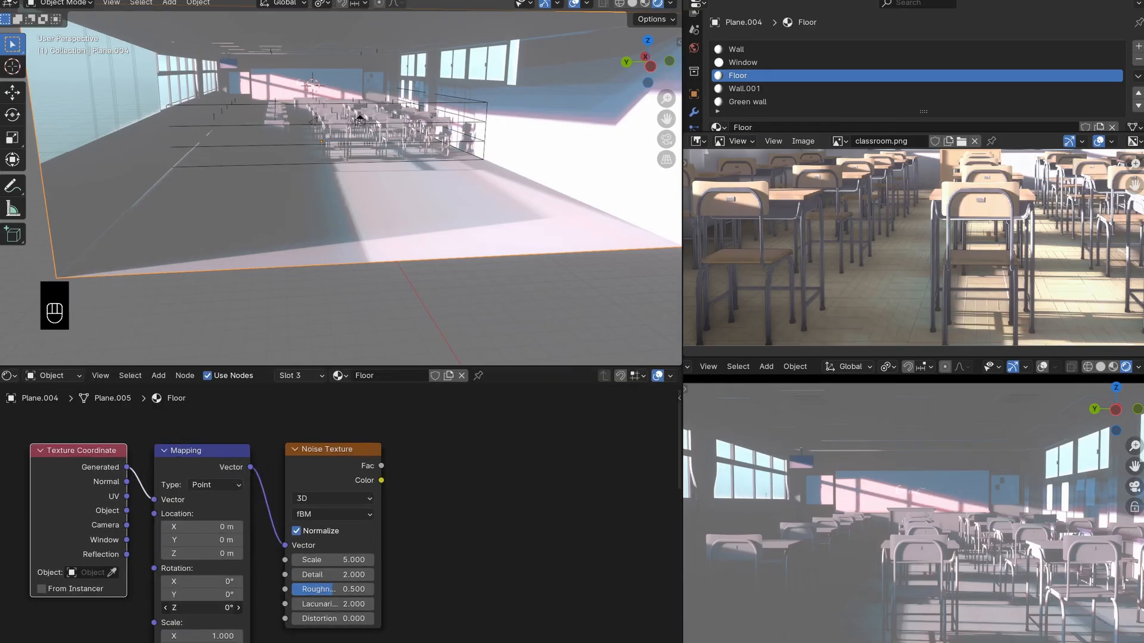
left_click_drag(202, 540, 179, 540)
right_click(203, 540)
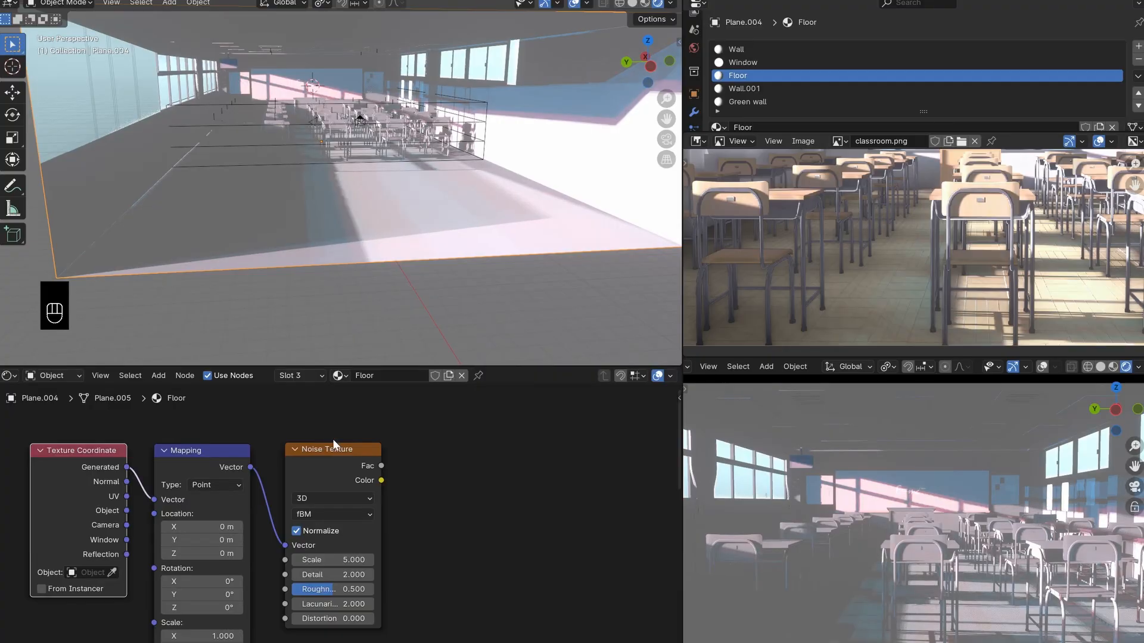
- Preview the Noise Texture on the floor and set its Scale to 29 and Detail to 12
left_click(356, 463, "ctrl+shift")
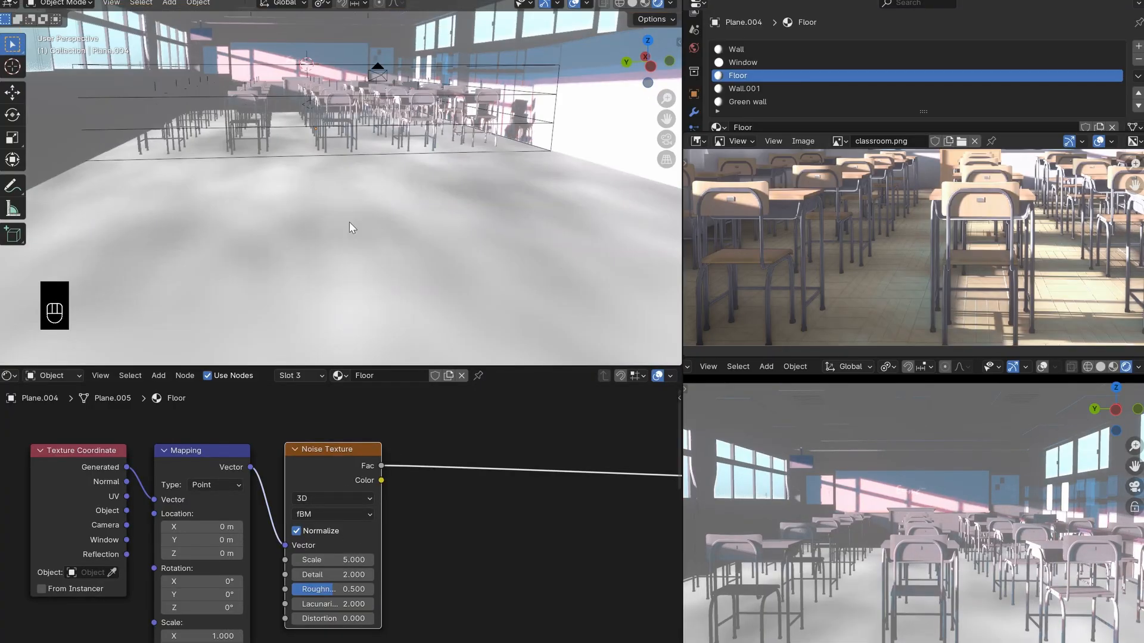
scroll(332, 503, "up", 1)
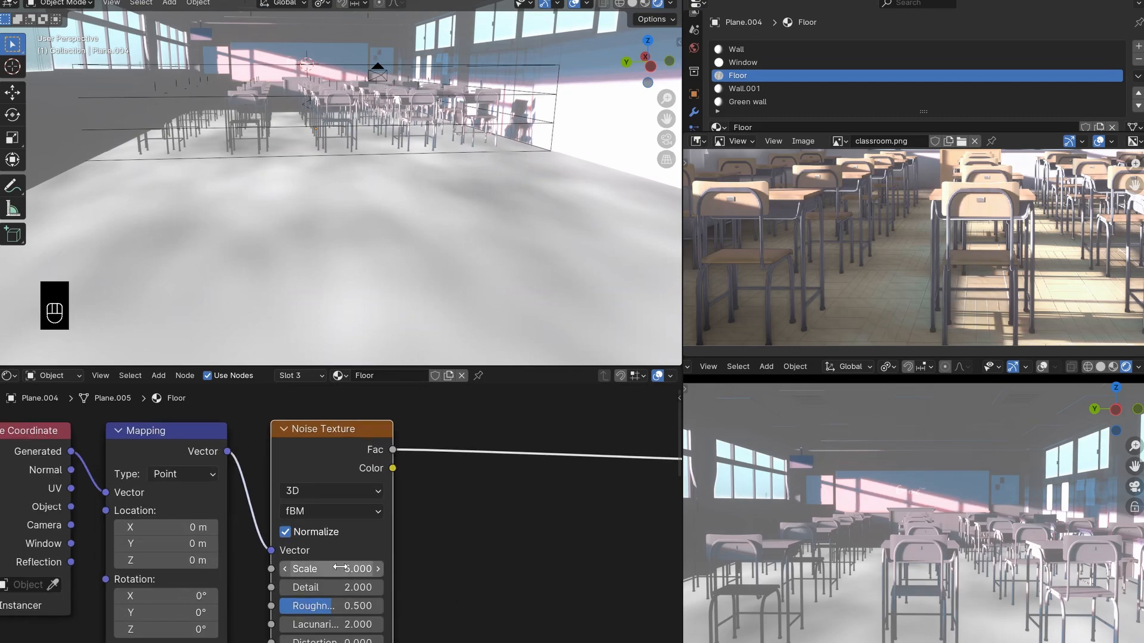
left_click(340, 568)
type("29")
key("Return")
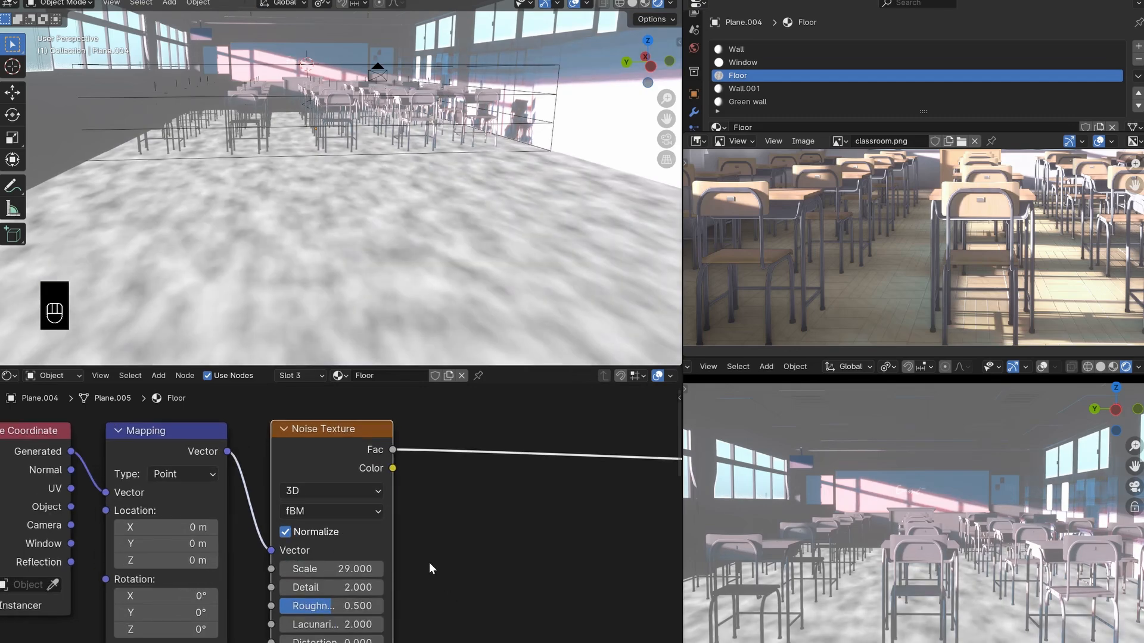
left_click(348, 588)
type("12")
key("Return")
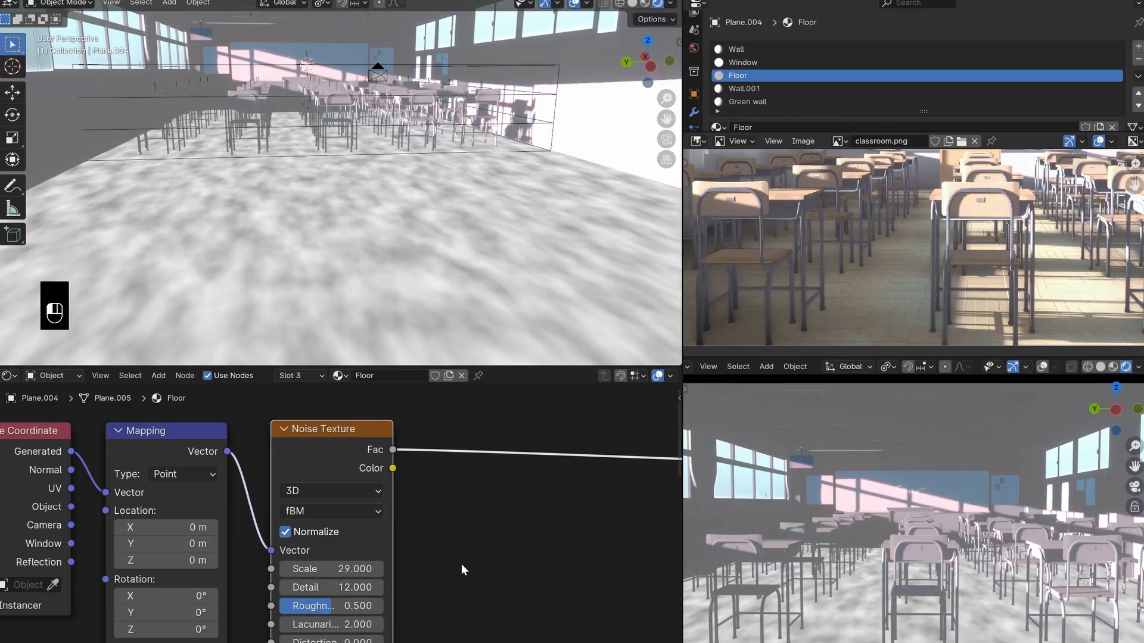
- Move the Texture Coordinate, Mapping and Noise Texture nodes together to make room beneath them
scroll(426, 489, "down", 4)
left_click_drag(444, 481, 160, 591)
left_click_drag(344, 498, 406, 403)
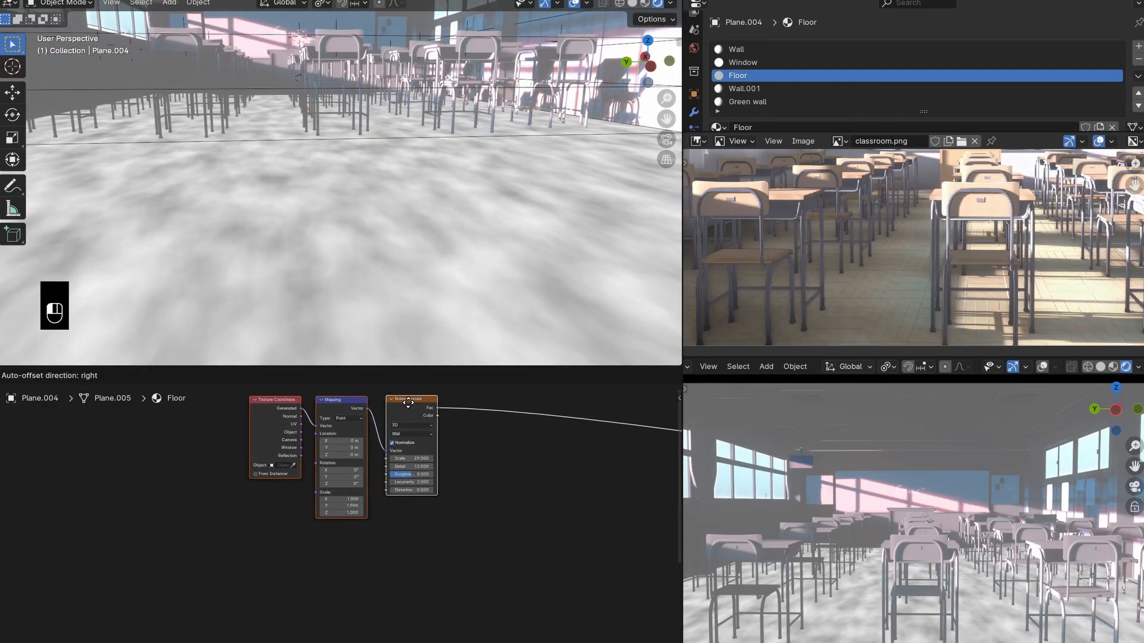
left_click(448, 453)
- Add a Wave Texture node below the noise texture node group
middle_click_drag(450, 454, 367, 488)
scroll(368, 487, "down", 2)
middle_click_drag(298, 521, 344, 451)
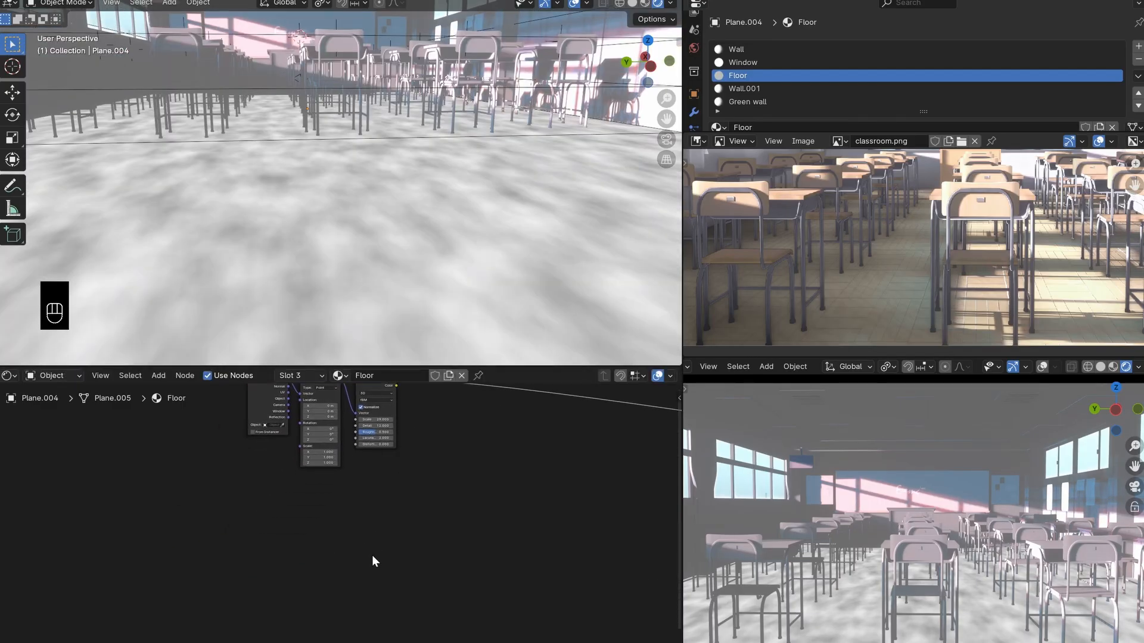
scroll(339, 515, "up", 1)
middle_click_drag(325, 512, 331, 532)
scroll(358, 532, "down", 2)
key("shift+a")
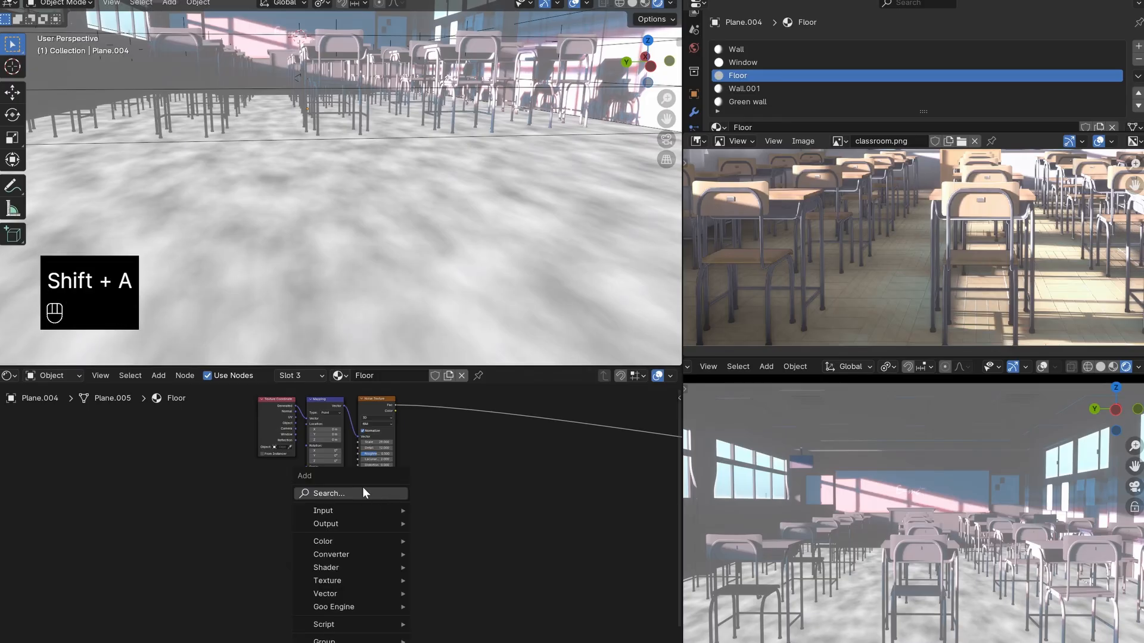
type("wav")
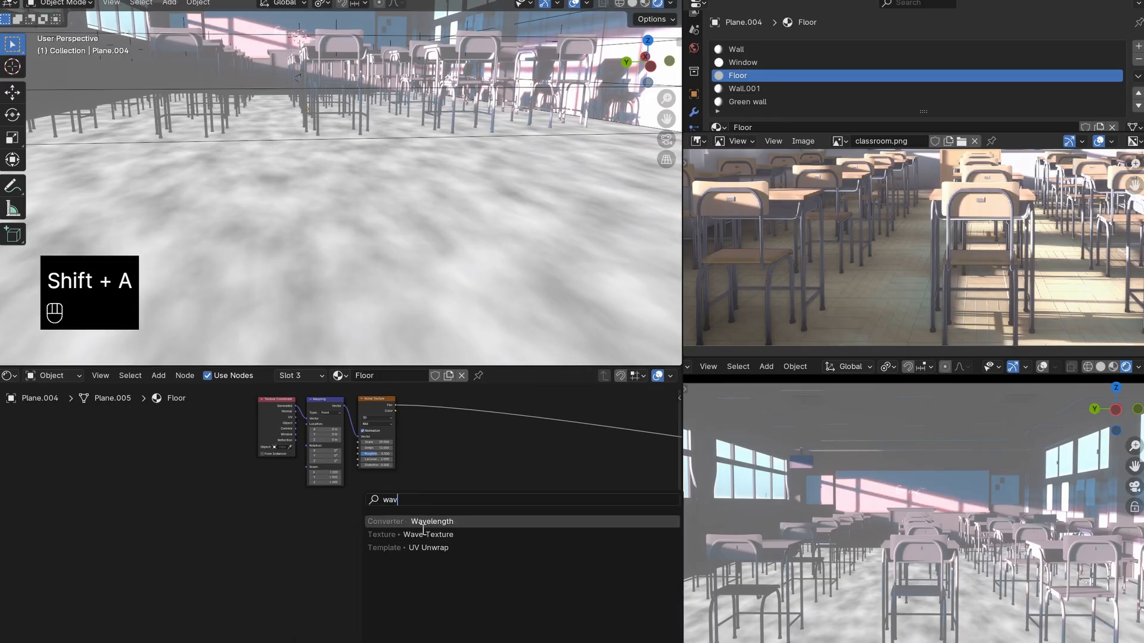
left_click(365, 534)
left_click(300, 521)
- Add connected Texture Coordinate and Mapping nodes to the Wave Texture node
scroll(325, 541, "up", 3)
middle_click_drag(316, 549, 365, 523)
key("ctrl+t")
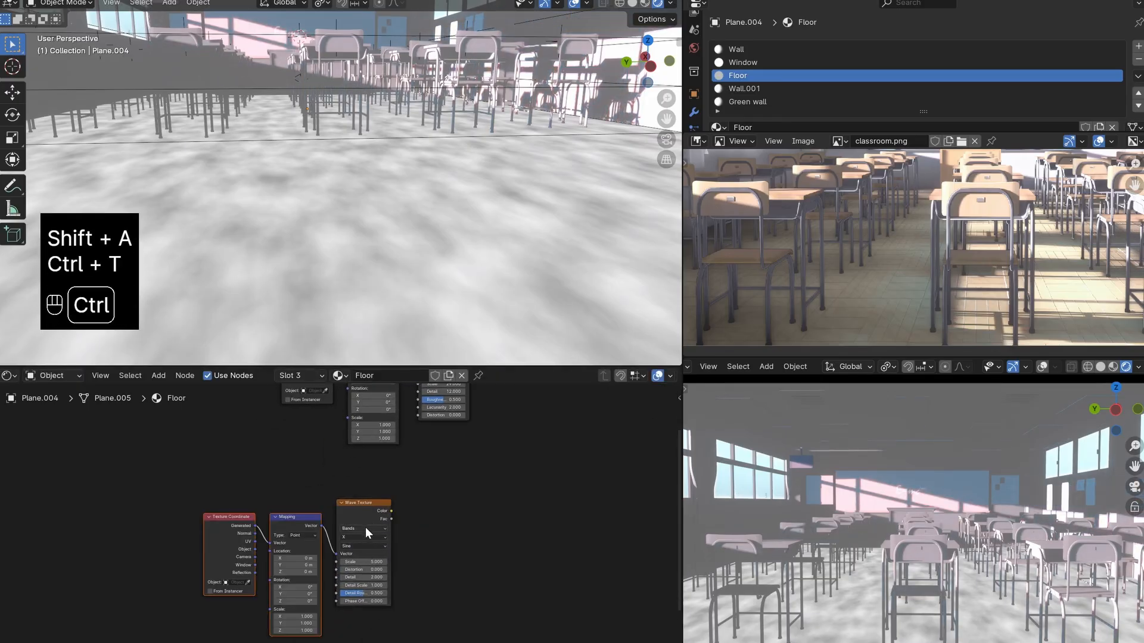
scroll(366, 542, "up", 4)
left_click_drag(299, 479, 296, 452)
mouse_move(411, 457)
left_mouse_down()
mouse_move(422, 445)
mouse_move(415, 458)
left_mouse_up()
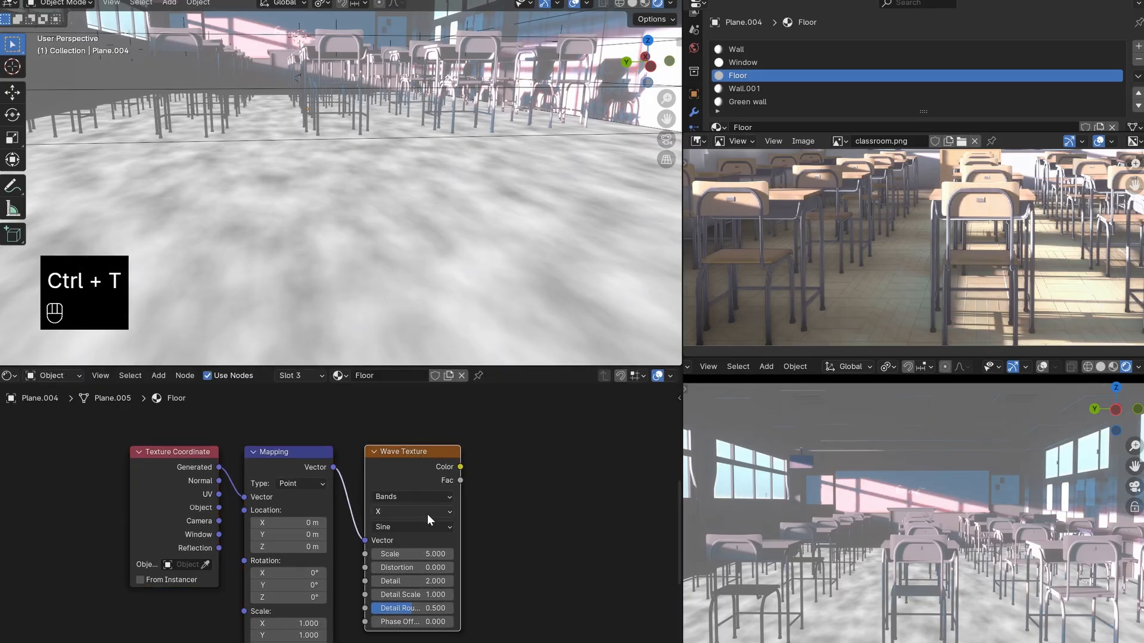
- Set the Wave Texture's Scale to 29 and preview its Color output on the floor
scroll(426, 516, "up", 2)
left_click(432, 561)
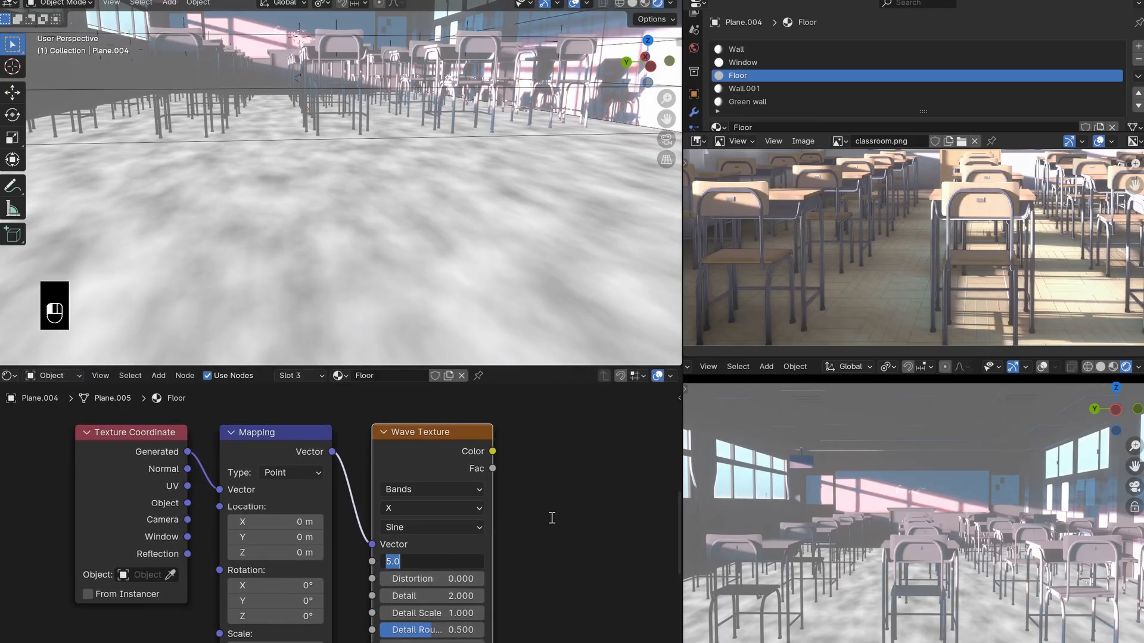
key("Return")
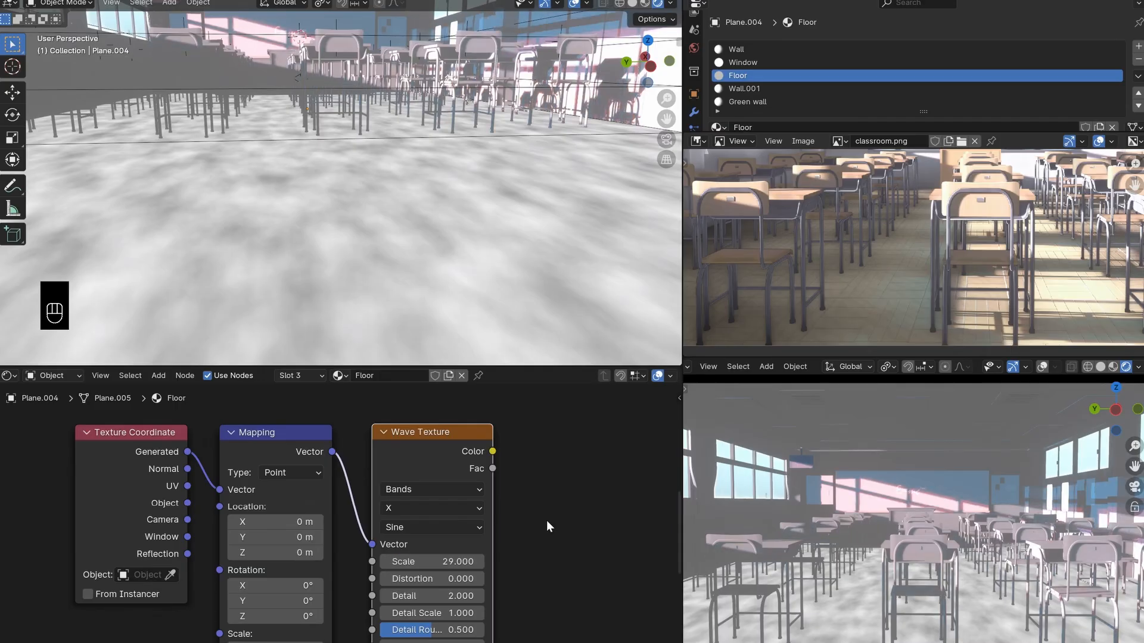
left_click(451, 445, "ctrl+shift")
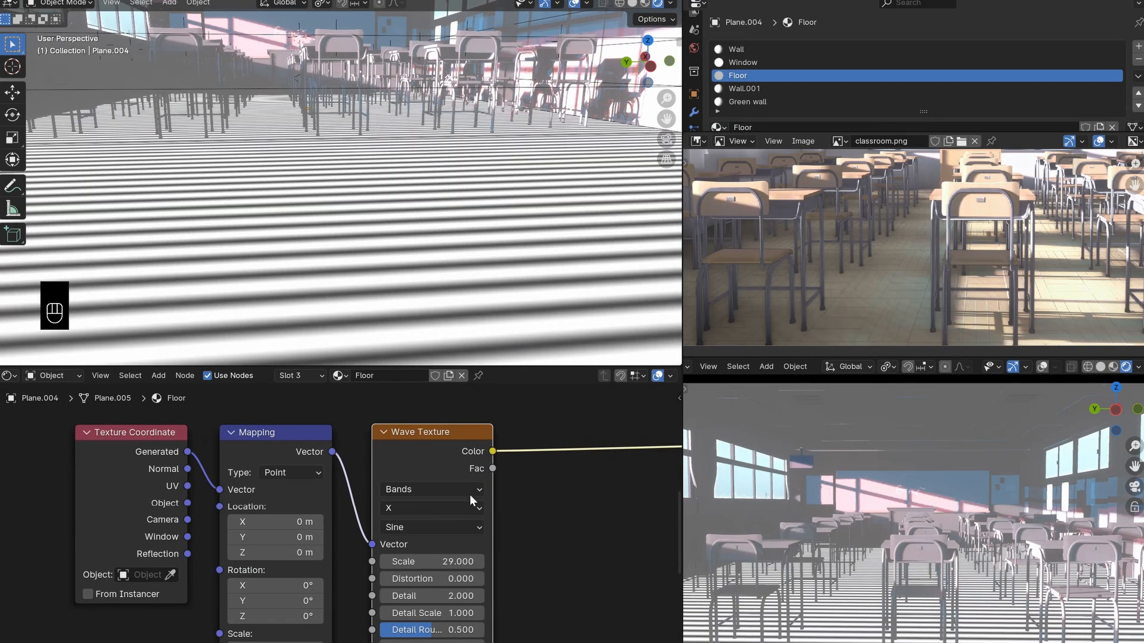
- Set the Wave Texture's Distortion to 12 to give the floor bands a wavy grain
scroll(469, 513, "down", 3, "shift")
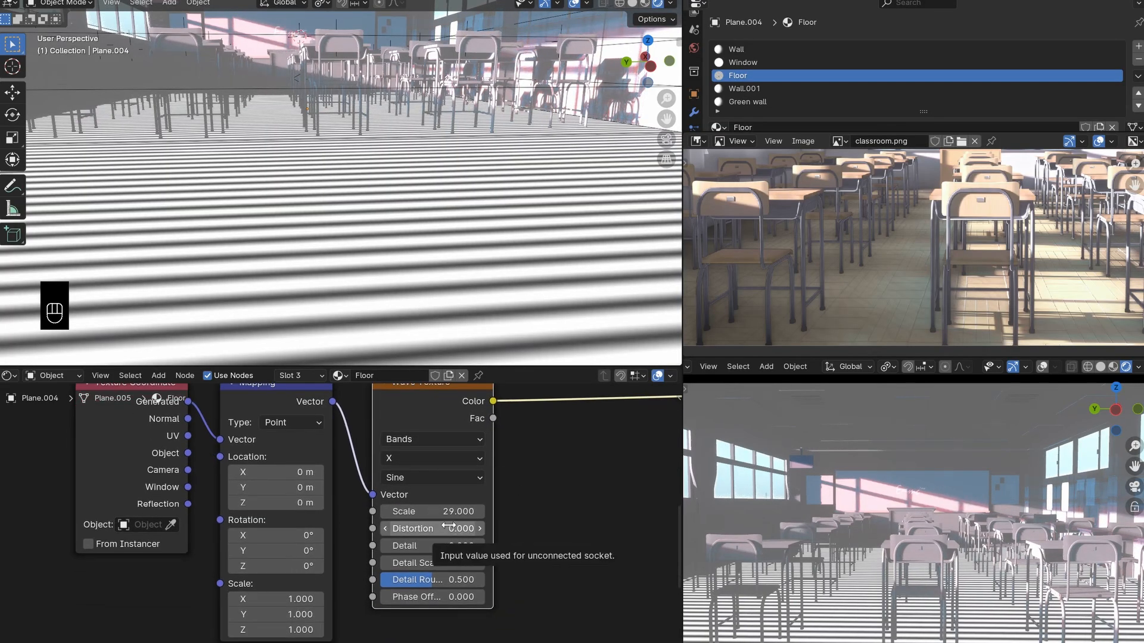
left_click(448, 526)
type("12")
key("Return")
scroll(405, 266, "down", 5)
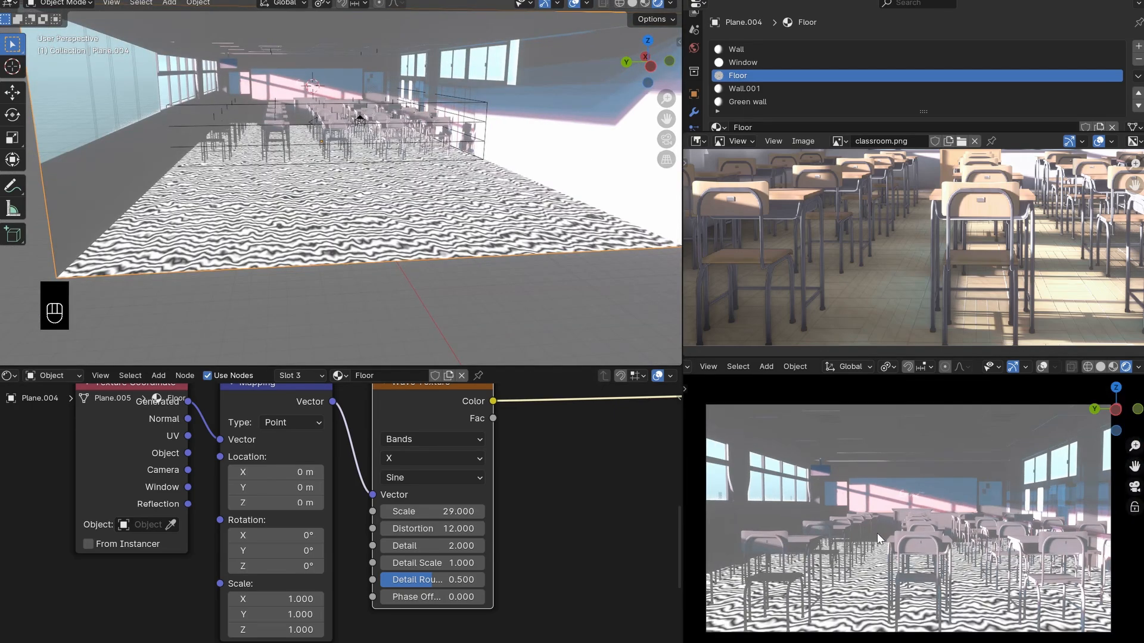
- Compare the distorted wave pattern on the floor with the floor planks in the classroom.png reference
middle_click_drag(796, 502, 798, 454, "shift")
scroll(934, 274, "up", 6)
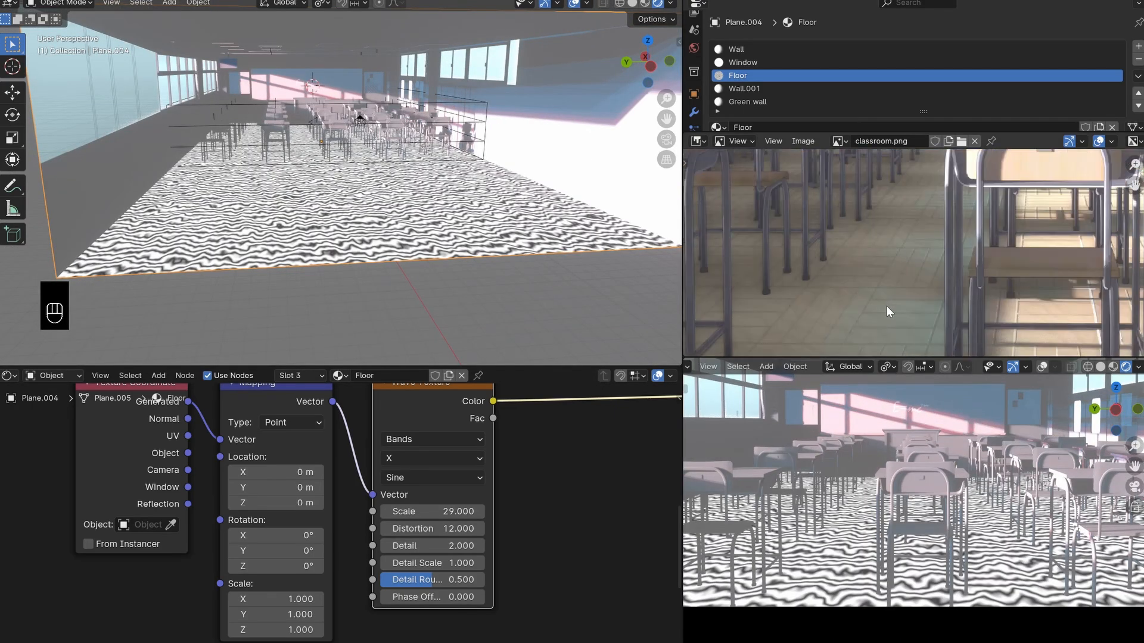
scroll(881, 260, "down", 5)
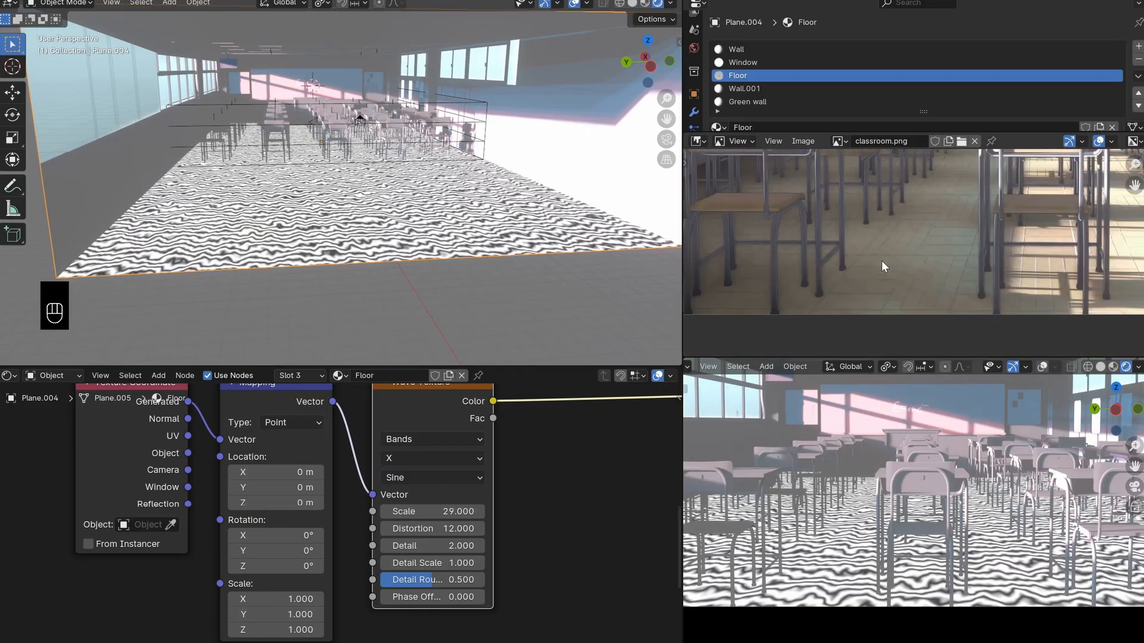
scroll(860, 299, "up", 5)
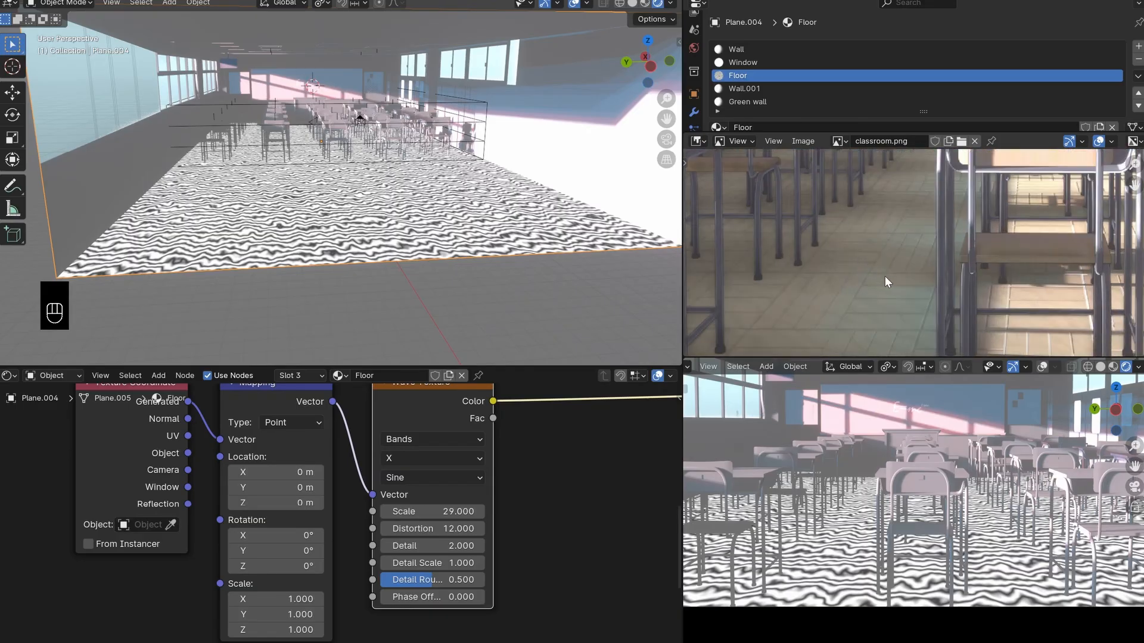
scroll(482, 498, "down", 4)
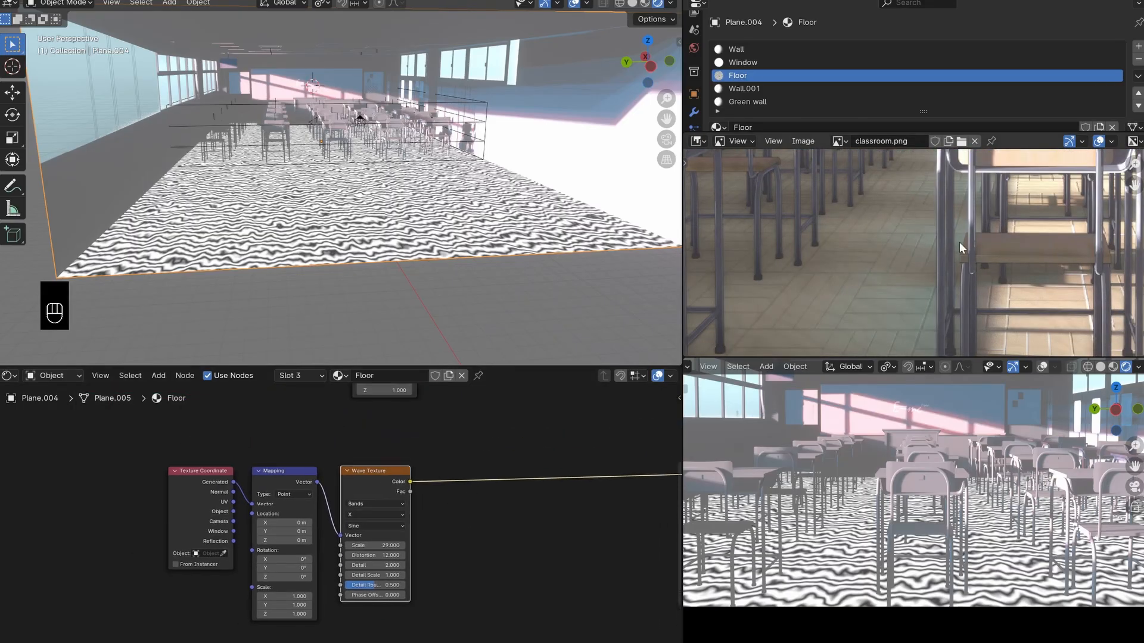
scroll(927, 271, "up", 2)
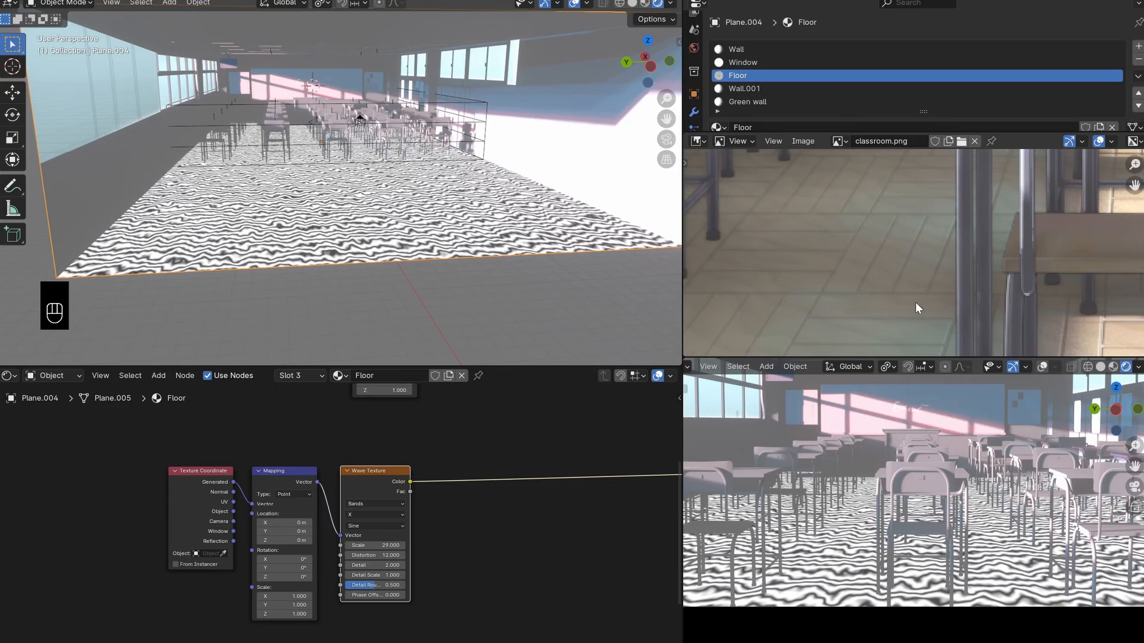
scroll(892, 241, "down", 2)
scroll(866, 263, "down", 3)
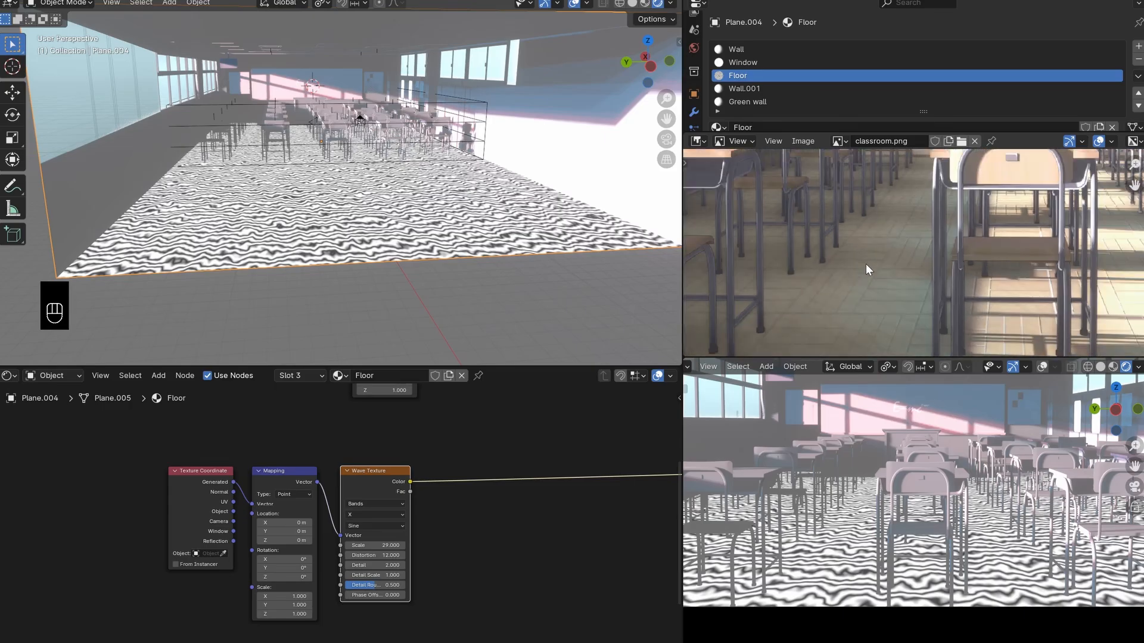
scroll(866, 263, "up", 3)
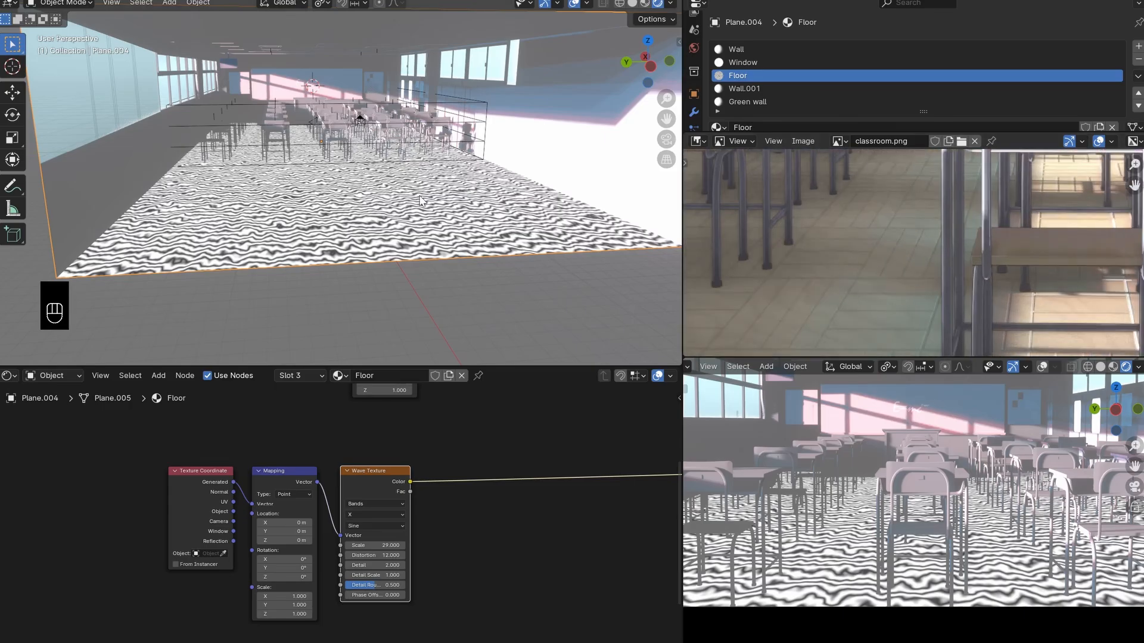
mouse_move(401, 483)
left_mouse_down()
mouse_move(427, 469)
mouse_move(381, 477)
left_mouse_up()
scroll(416, 469, "down", 2)
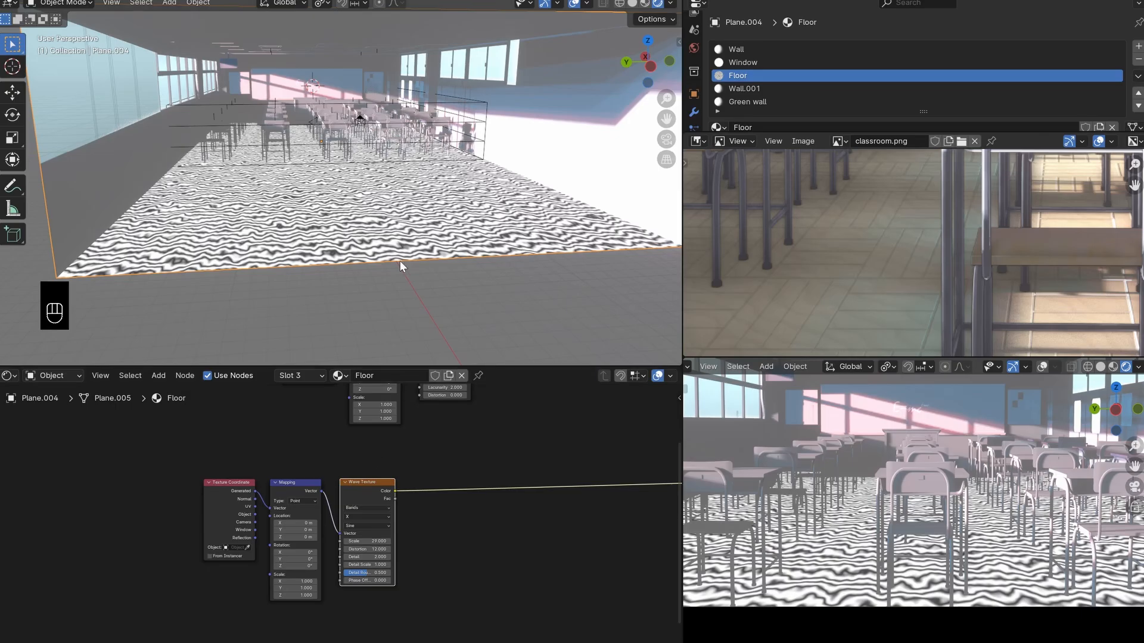
middle_click_drag(391, 272, 377, 292)
middle_click_drag(376, 291, 382, 249, "shift")
scroll(342, 232, "up", 2)
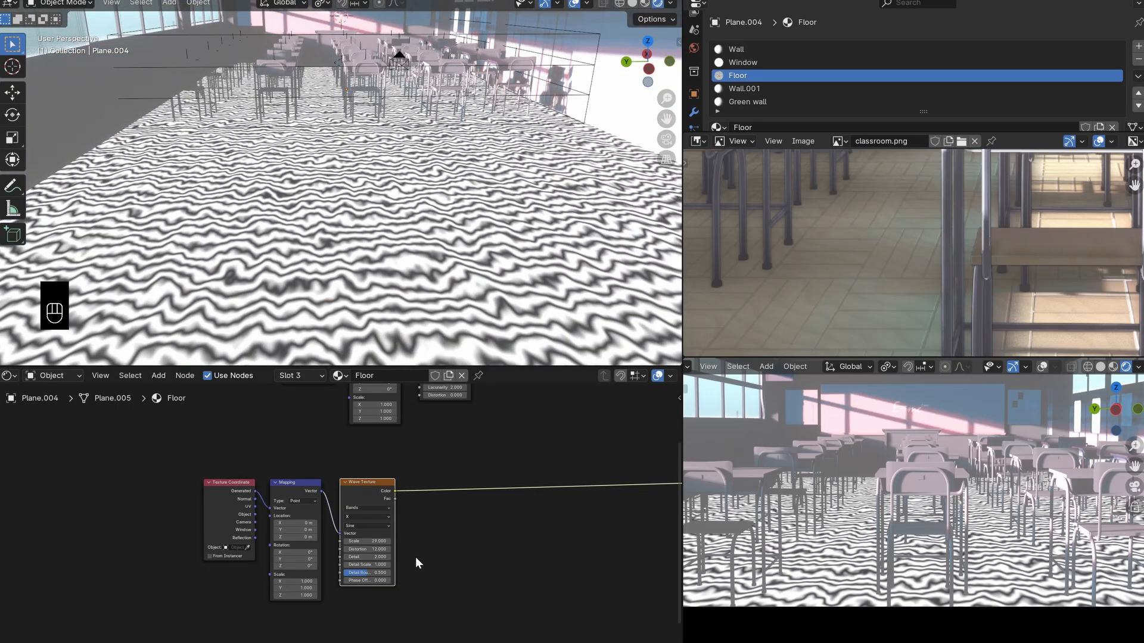
- Set the Wave Texture's Detail to 1.8 and Detail Roughness to 0.755, and save the file
key("ctrl+s")
scroll(421, 565, "up", 3)
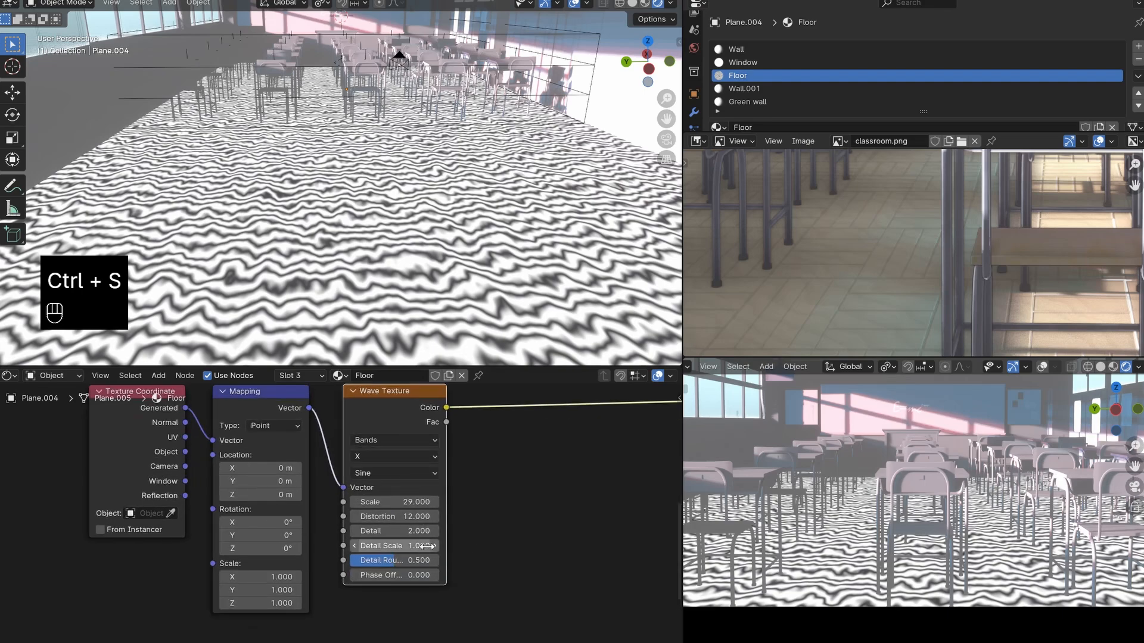
left_click(353, 530)
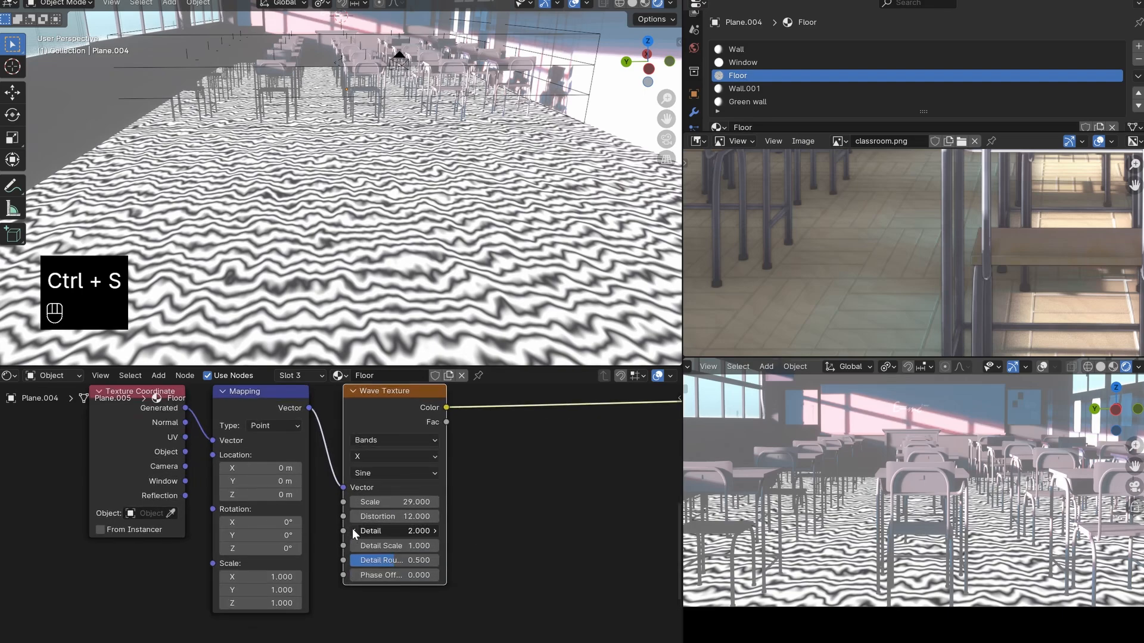
left_click(353, 530)
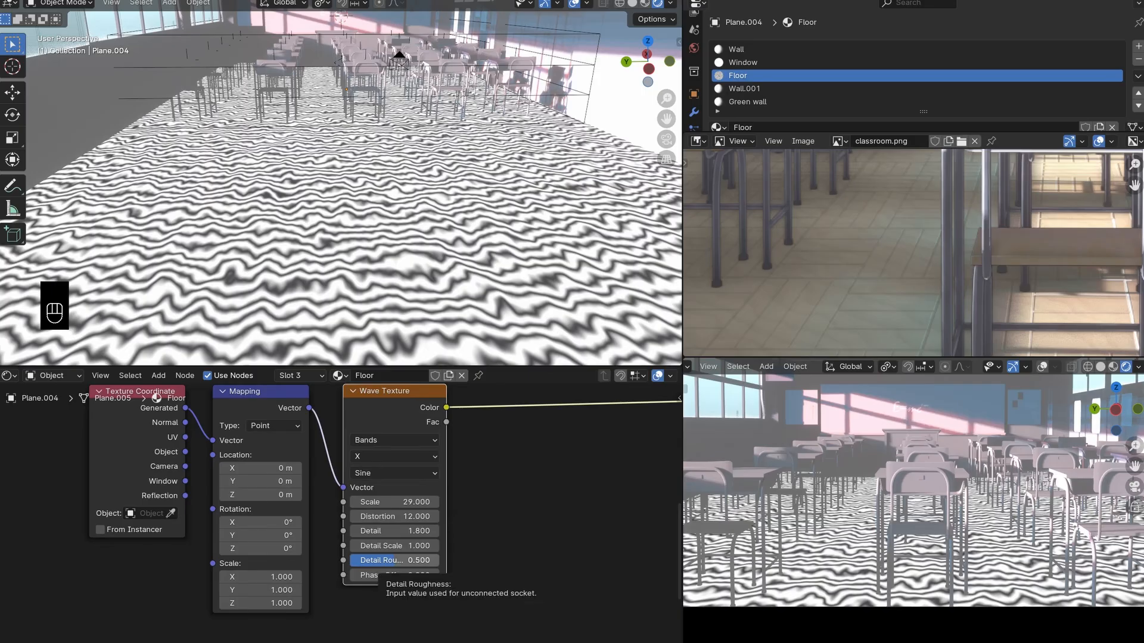
left_click_drag(393, 560, 425, 560)
middle_click_drag(401, 561, 445, 545)
key("ctrl+s")
- Set the Z rotation of the Wave Texture's Mapping node to 30°
middle_click_drag(340, 430, 362, 475)
left_click_drag(321, 427, 344, 434)
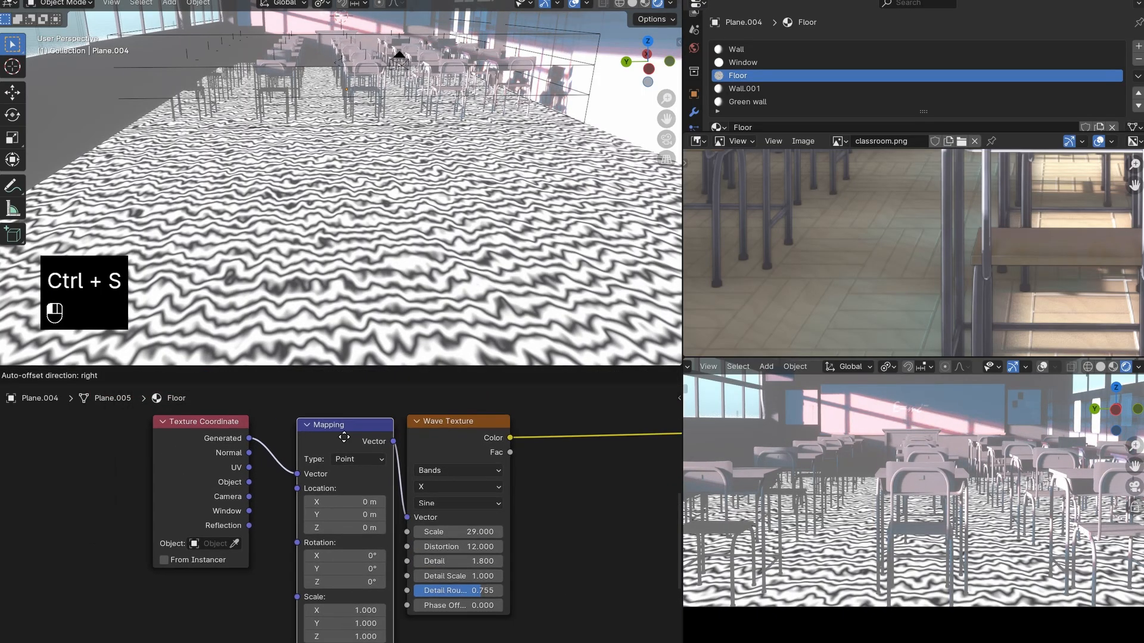
right_click(349, 435)
middle_click_drag(394, 568, 395, 530)
scroll(334, 540, "up", 2)
double_click(332, 540)
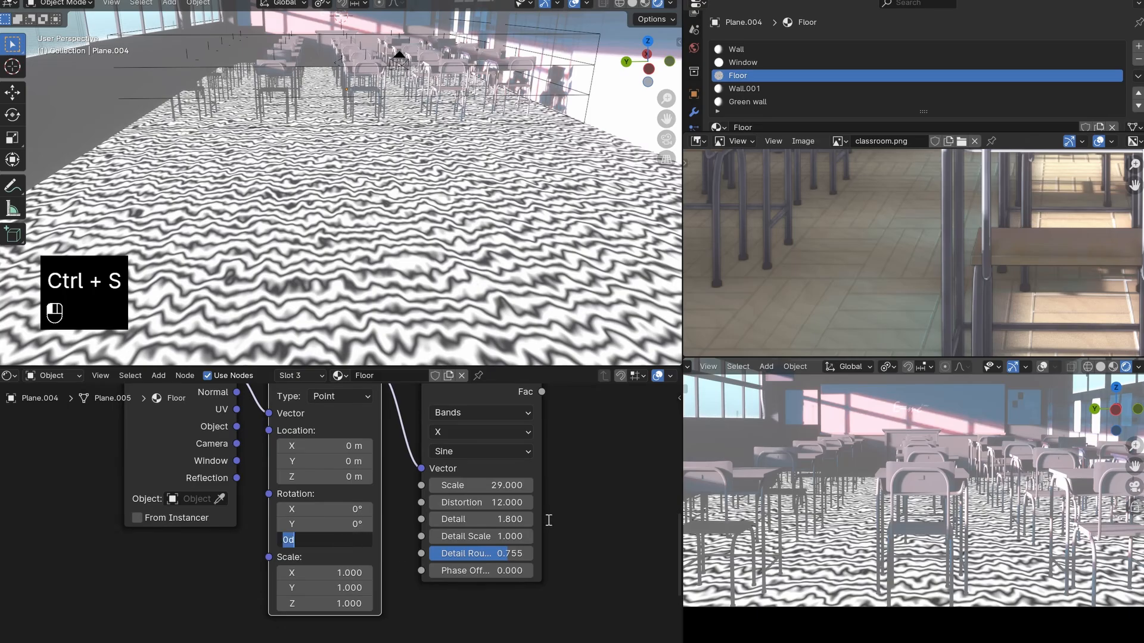
type("3")
key("Return")
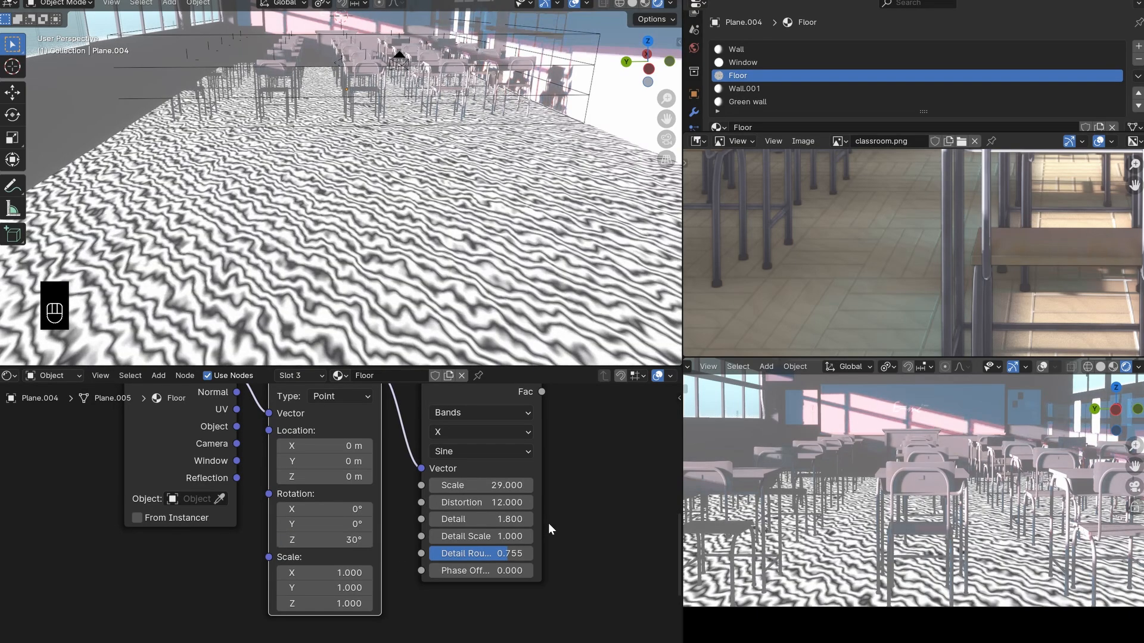
- Try a Z rotation of 0° on the Mapping node, undo it and compare the floor patterns in the camera view
left_click(324, 539)
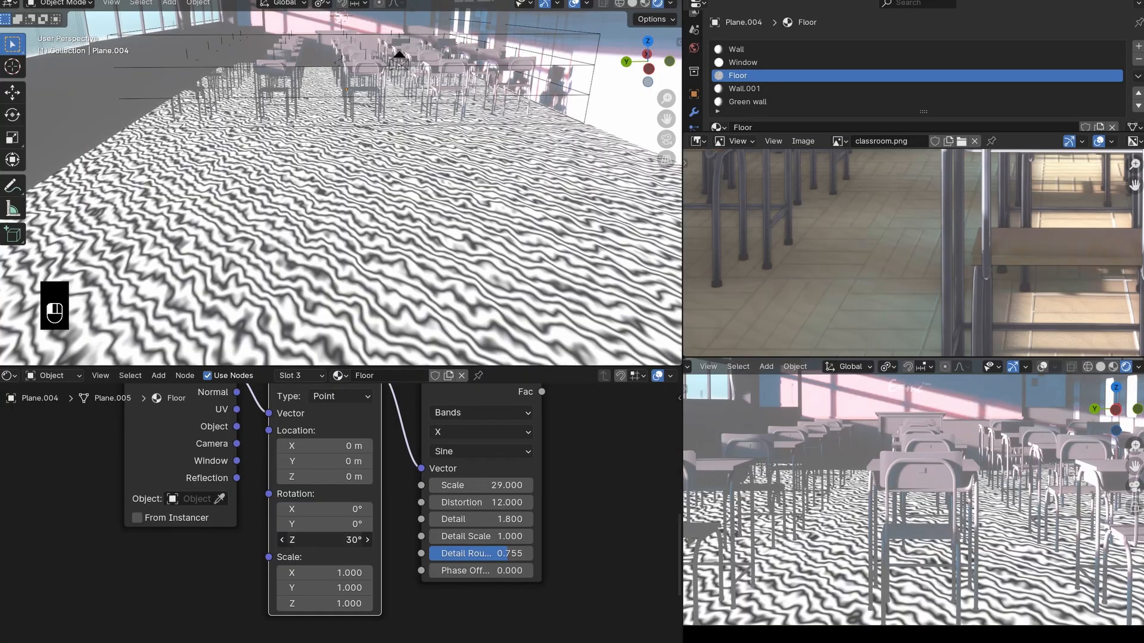
type("0")
left_click(532, 554)
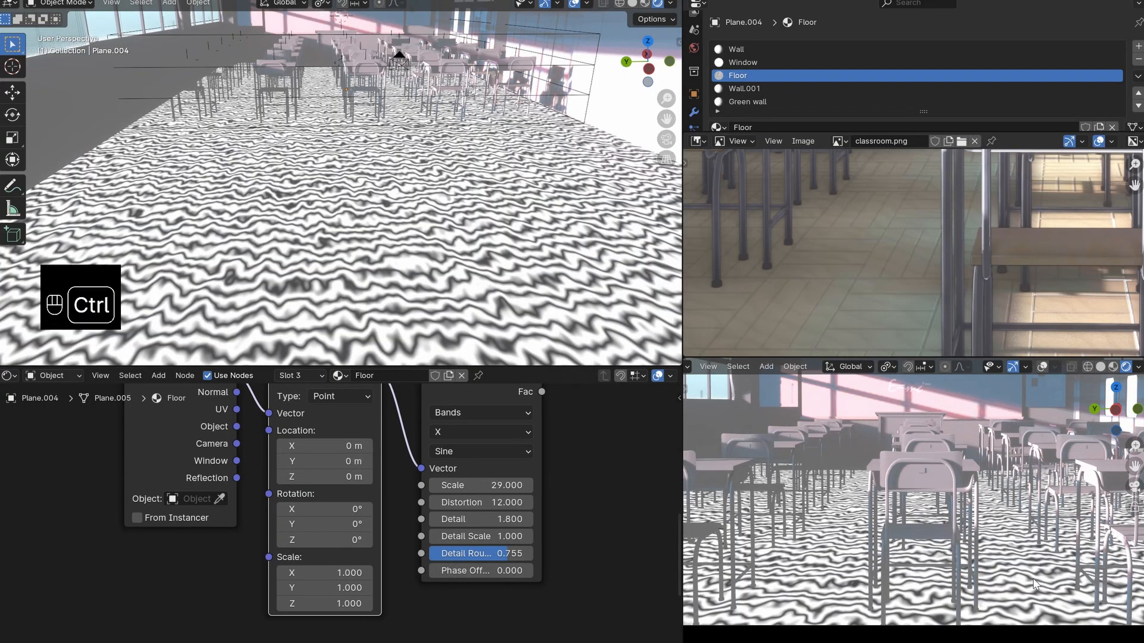
key("ctrl+z")
scroll(923, 536, "down", 3)
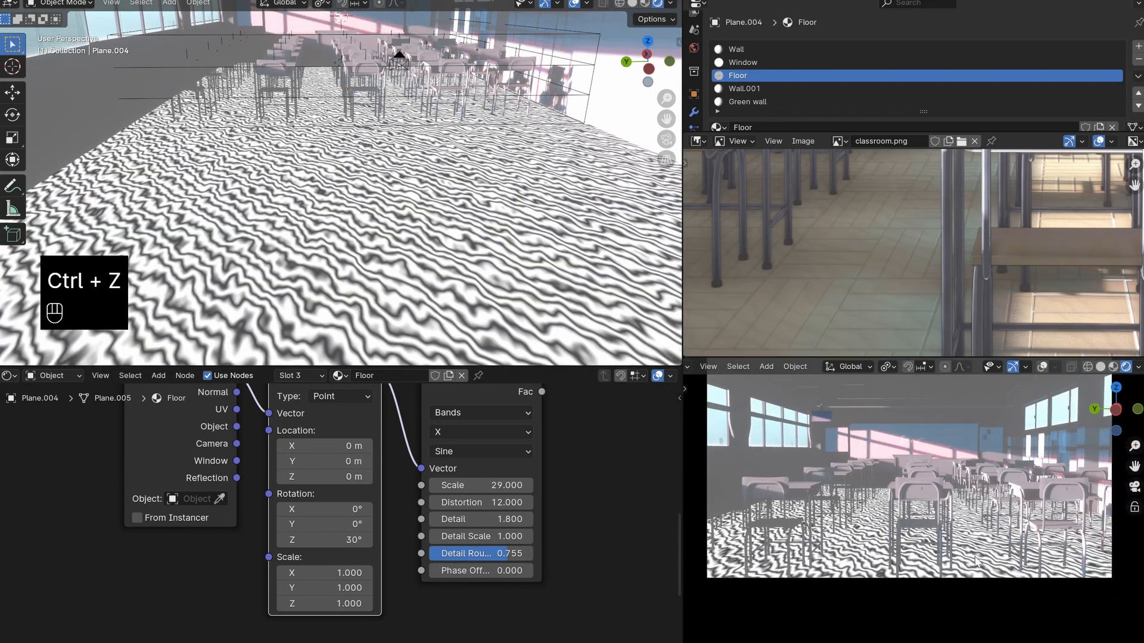
scroll(883, 534, "up", 2)
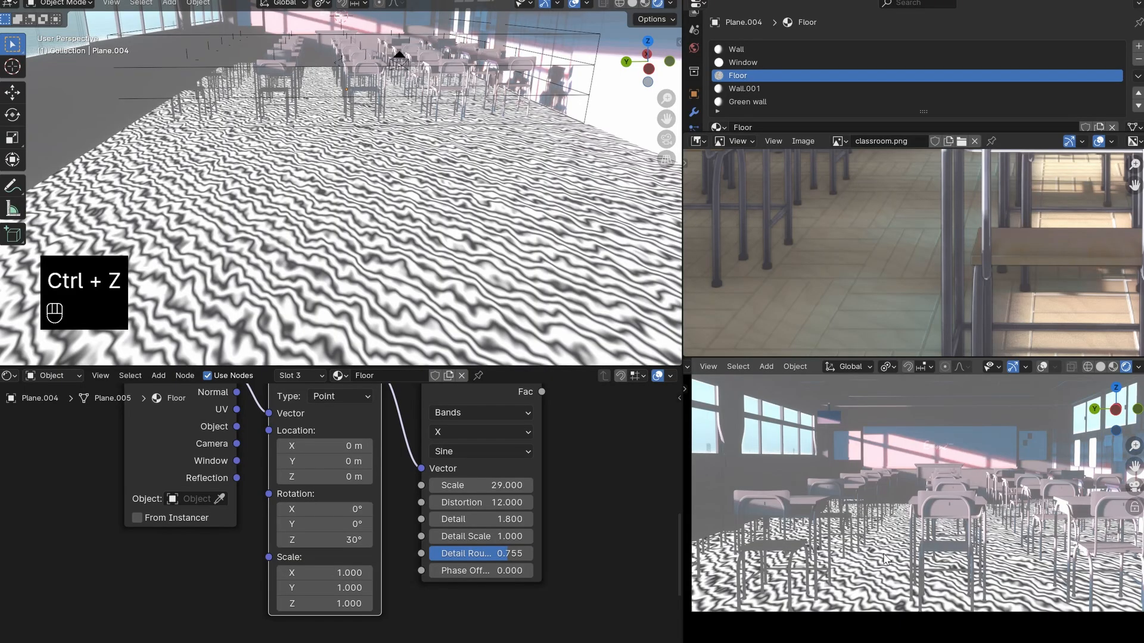
- Delete the noise group's Texture Coordinate and Mapping nodes, place the Noise Texture above the wave nodes, and save the file
scroll(459, 487, "down", 5)
middle_click_drag(500, 479, 474, 561)
left_click_drag(475, 399, 249, 442)
middle_click_drag(533, 387, 503, 465)
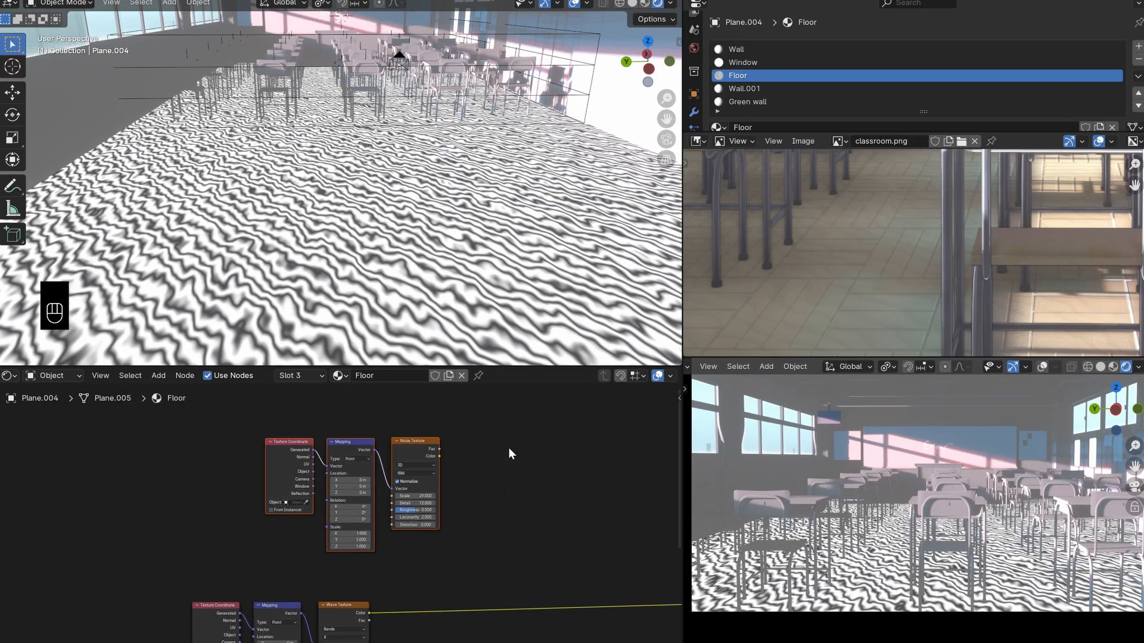
key("g")
left_click(600, 555)
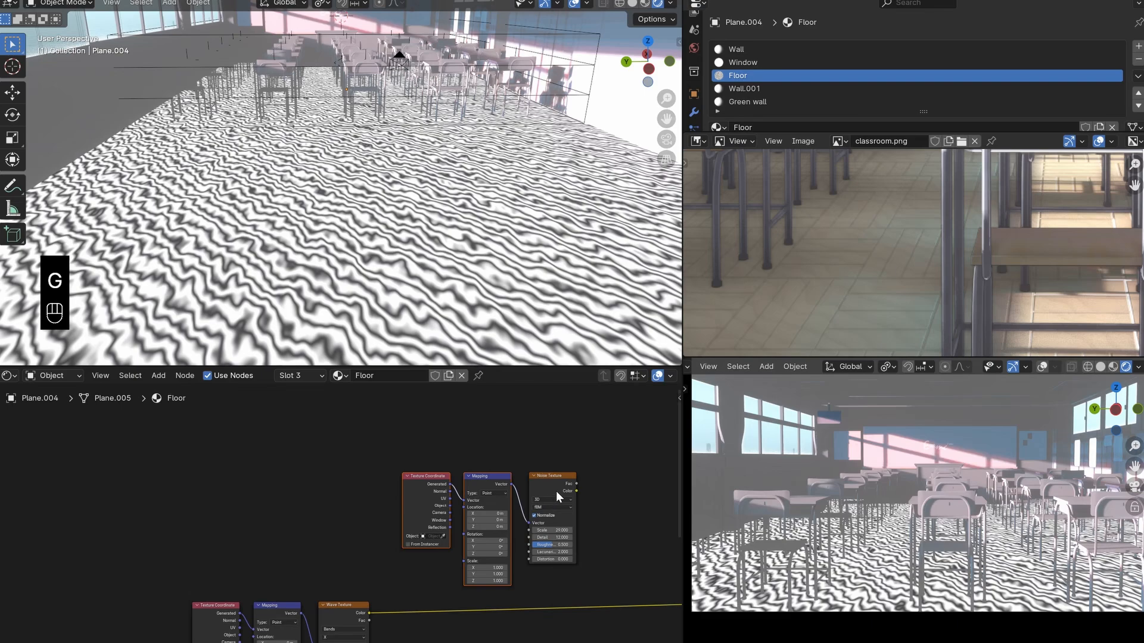
key("x")
left_click_drag(551, 495, 496, 471)
key("ctrl+s")
scroll(491, 532, "down", 5, "shift")
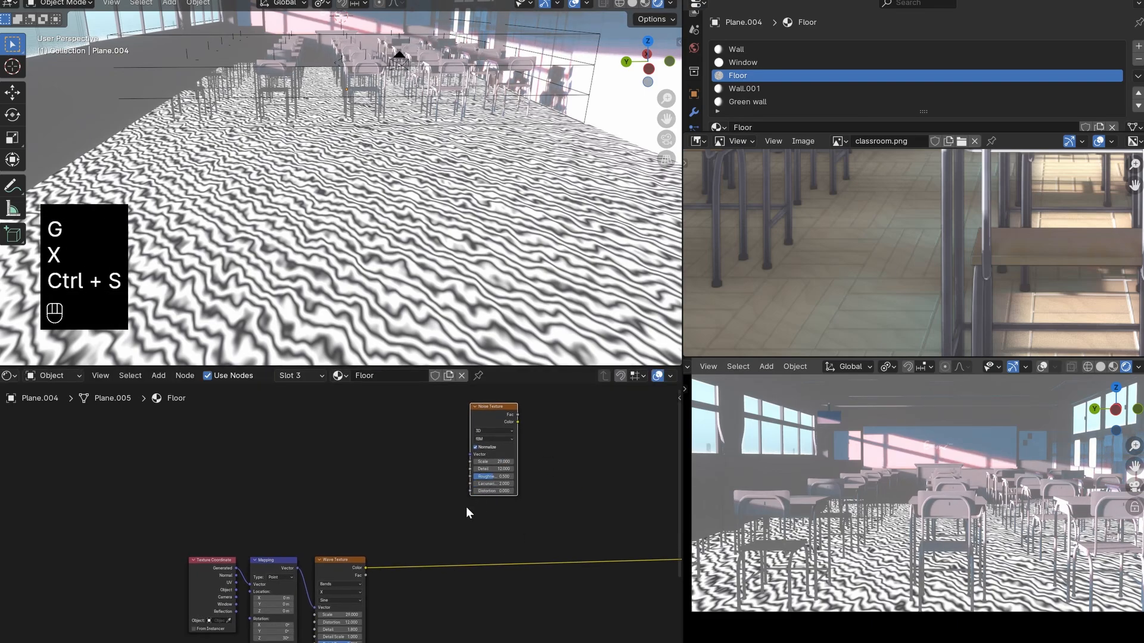
- Add a Color Ramp node on the link leaving the Wave Texture's Color output
key("shift+a")
left_click(420, 450)
type("col")
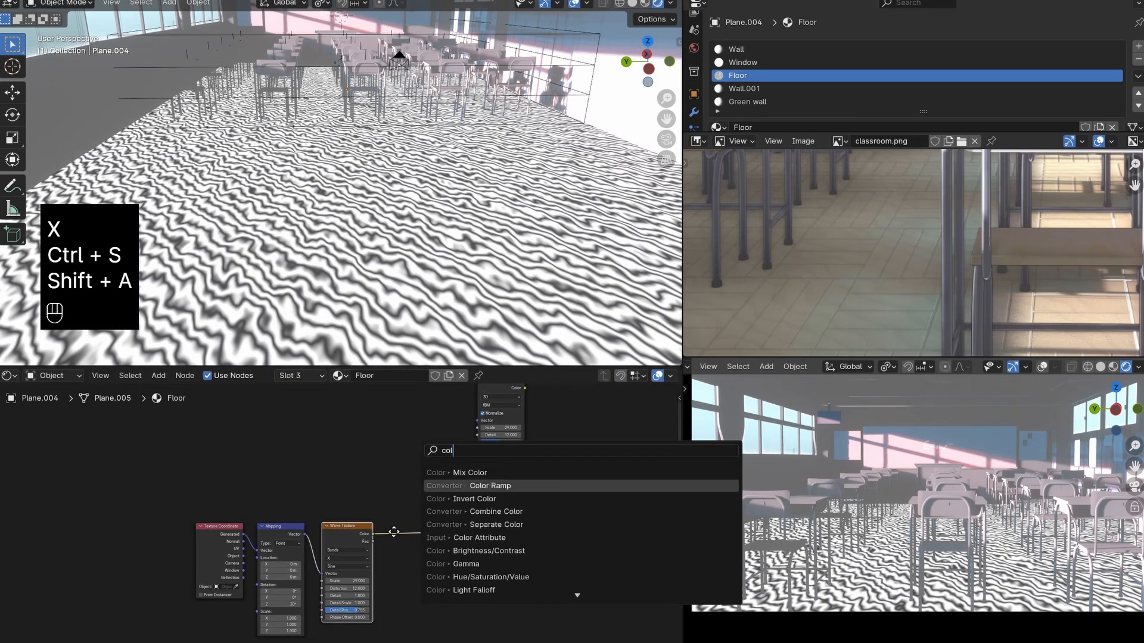
key("Return")
left_click(410, 518)
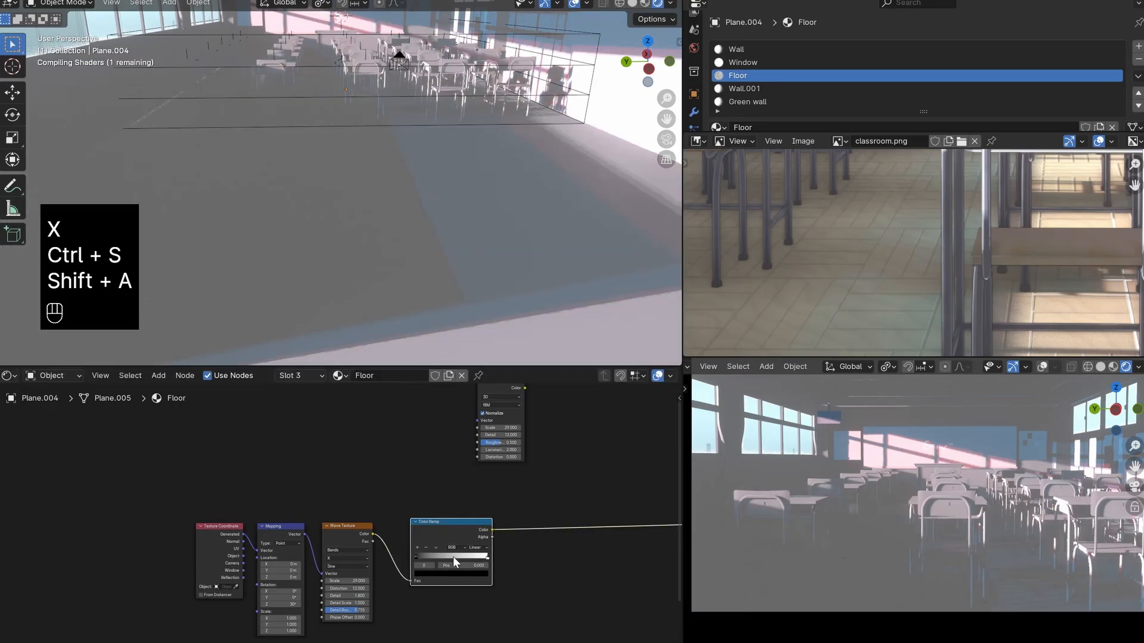
- Try the Color Ramp's white stop at 0.082, check the floor lines up close, and settle it at 0.526
scroll(477, 551, "up", 3)
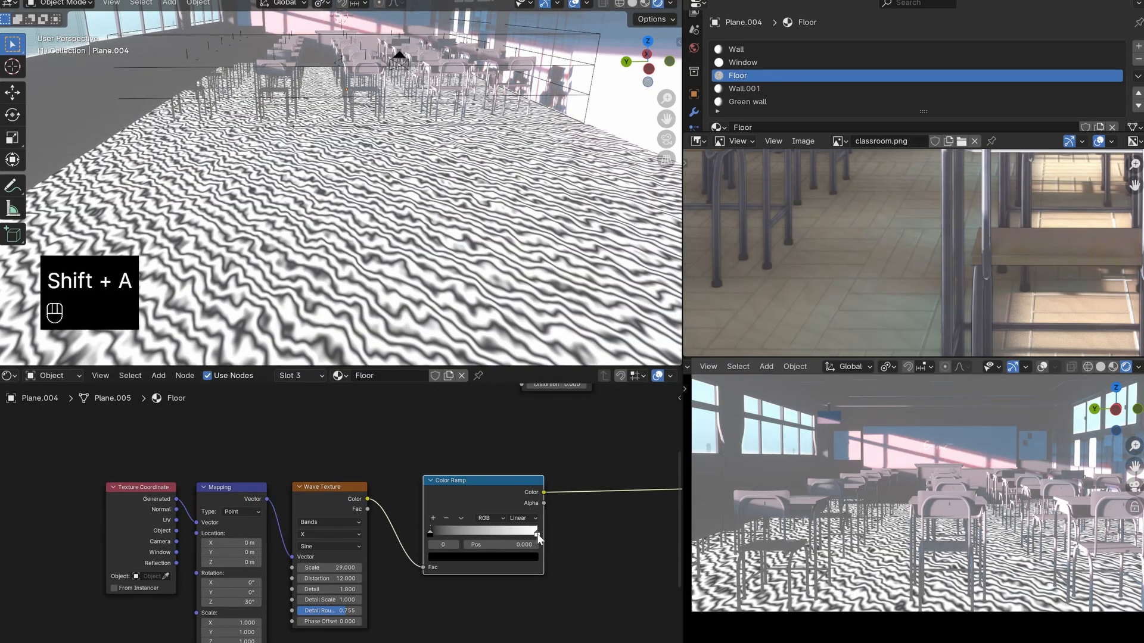
left_click_drag(537, 534, 438, 536)
scroll(893, 572, "up", 3)
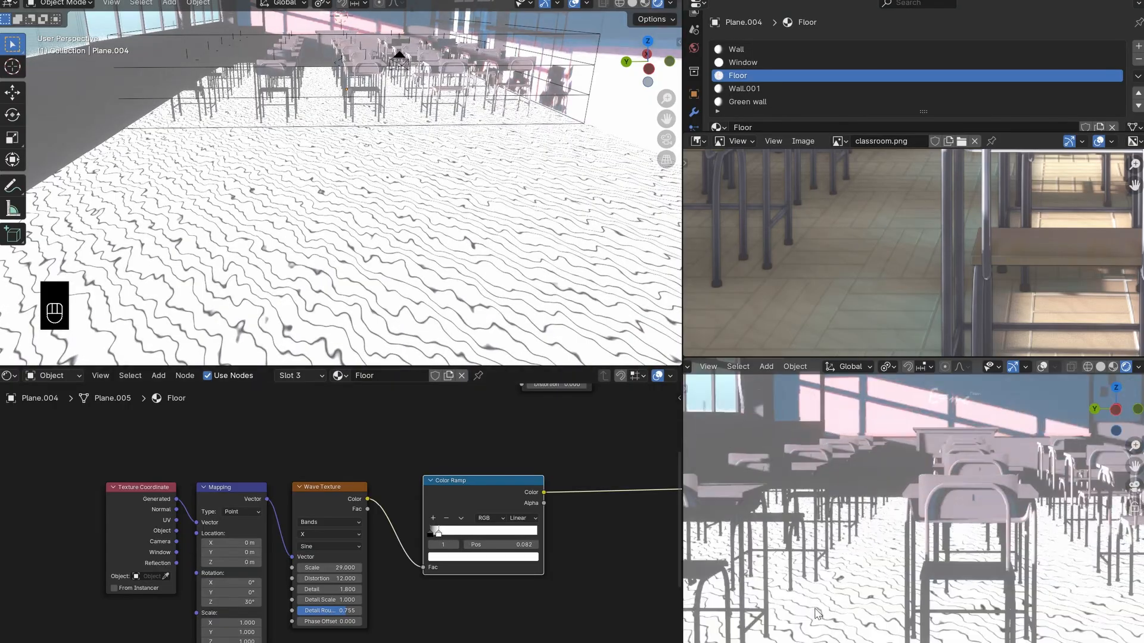
middle_click_drag(893, 601, 935, 547, "shift")
scroll(936, 548, "up", 4)
scroll(463, 535, "up", 1)
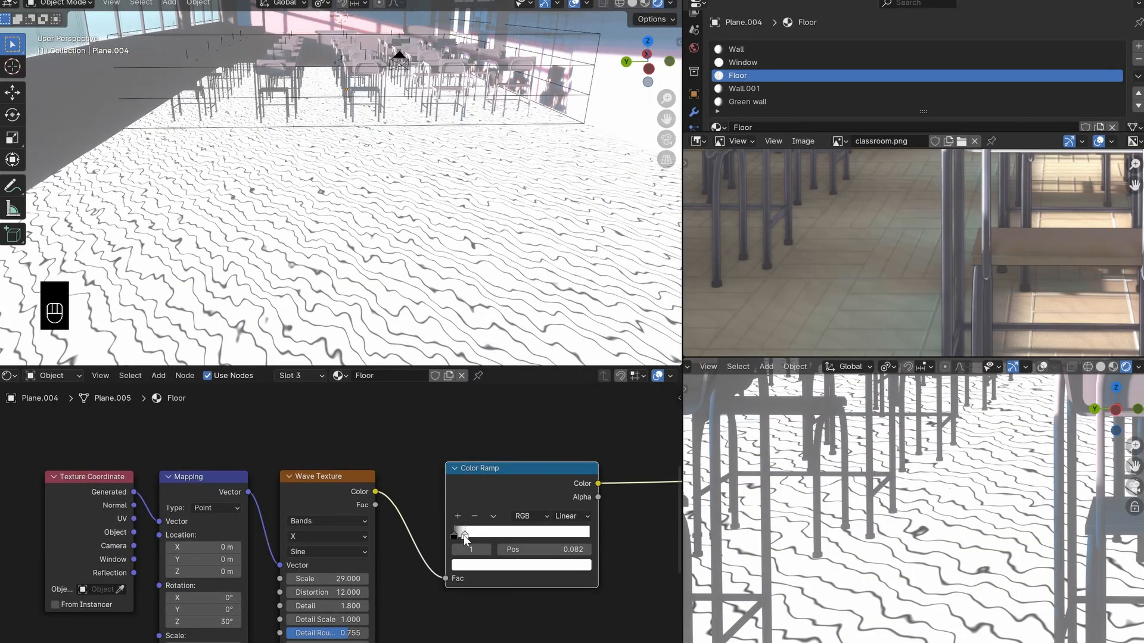
left_click_drag(463, 535, 526, 538)
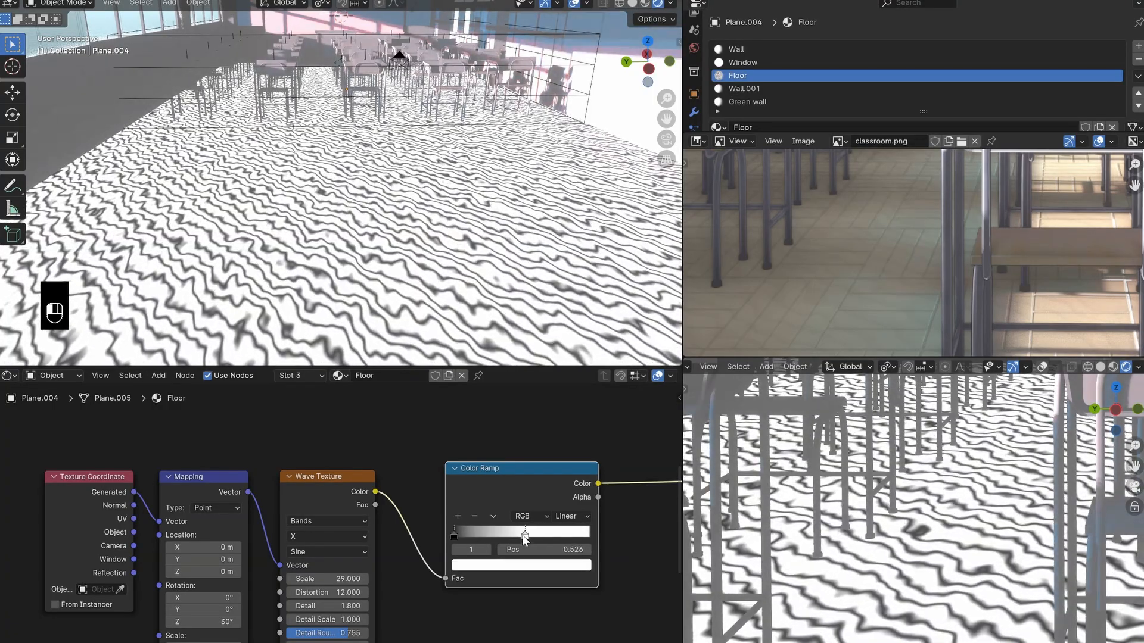
scroll(526, 539, "down", 8)
middle_click_drag(528, 551, 480, 559)
- Add a Mix Color node beyond the Color Ramp, clear of its output link
scroll(480, 558, "down", 2)
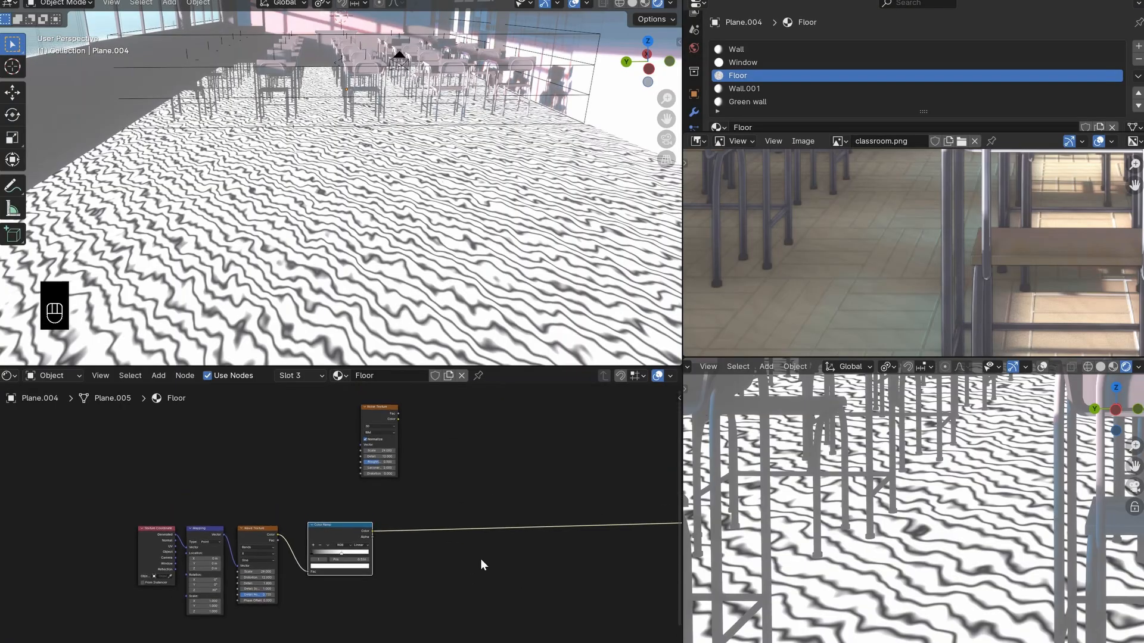
key("shift+a")
left_click(528, 464)
type("mi")
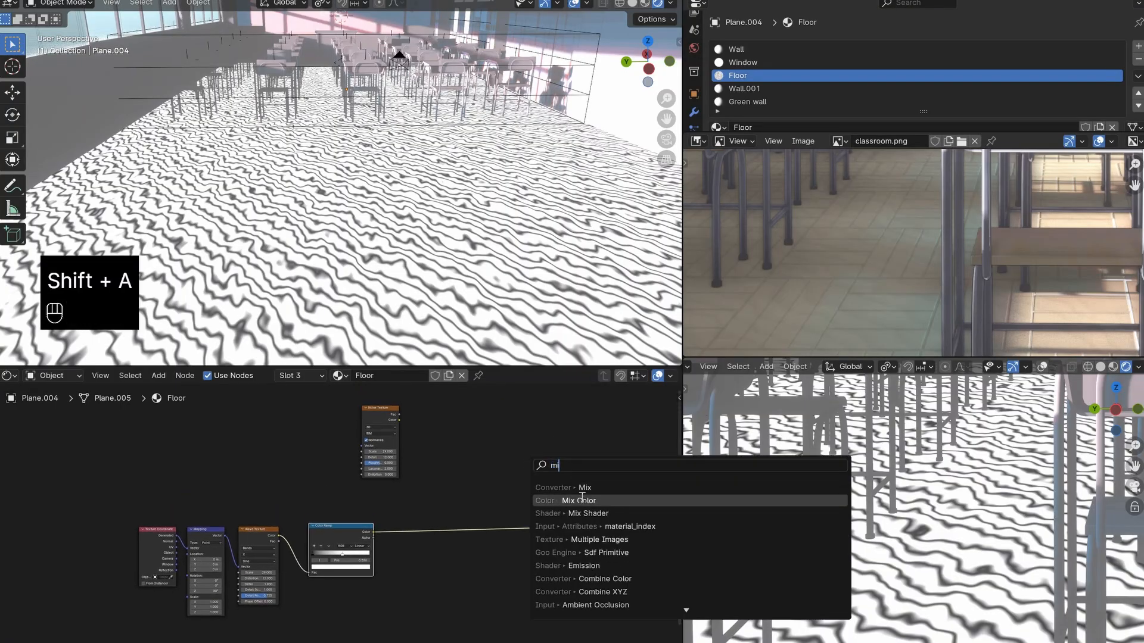
key("Return")
left_click(491, 566)
key("g")
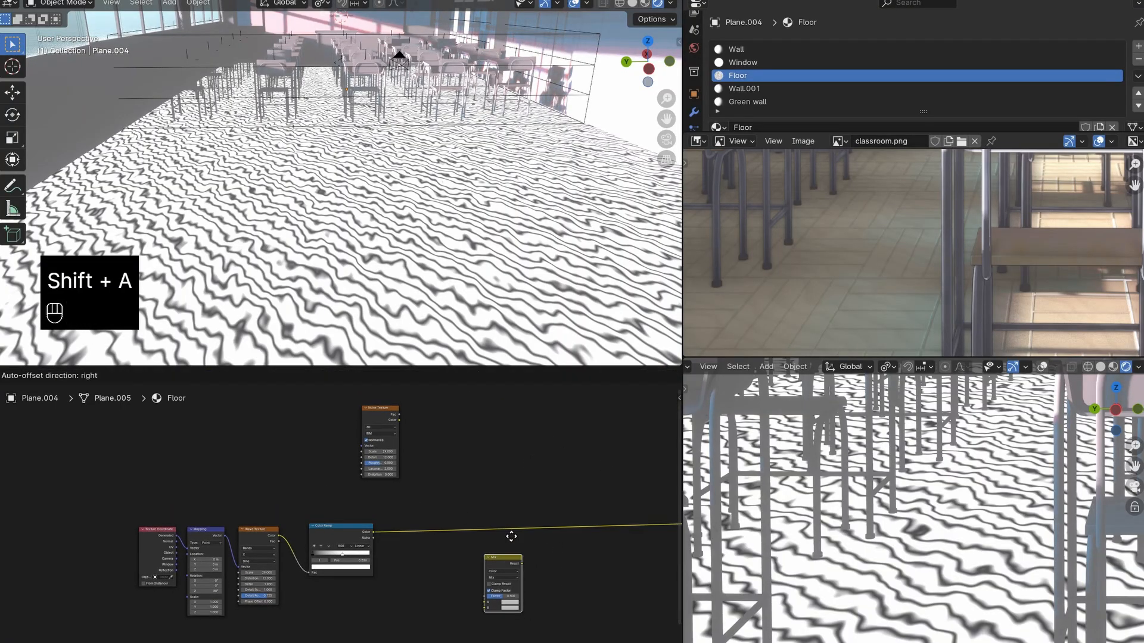
left_click(500, 449)
- Link the Color Ramp's Color output to the Mix node's B input and place the node on the ramp's output link
scroll(507, 514, "up", 4)
scroll(444, 533, "up", 1)
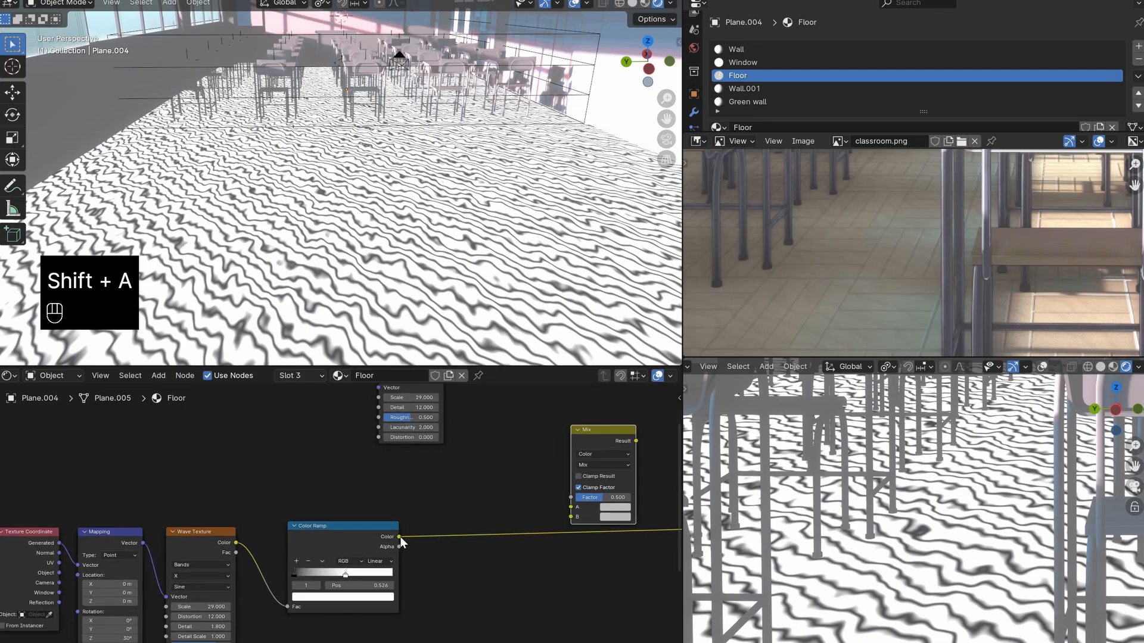
left_click_drag(400, 537, 561, 517)
left_click_drag(589, 447, 528, 515)
- Change the Mix node's blending mode to Multiply, route its Result to the output, and check the floor among the desks
scroll(582, 541, "up", 1)
left_click(602, 525)
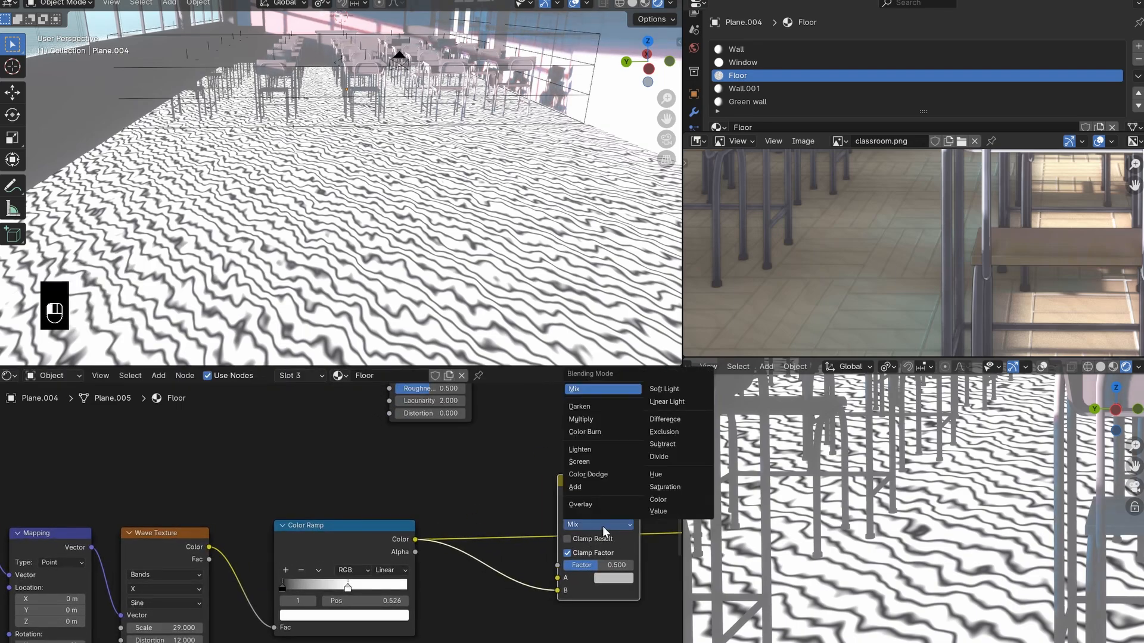
left_click(590, 420)
middle_click_drag(419, 462, 303, 443)
scroll(381, 457, "up", 1)
left_click(489, 473, "ctrl+shift")
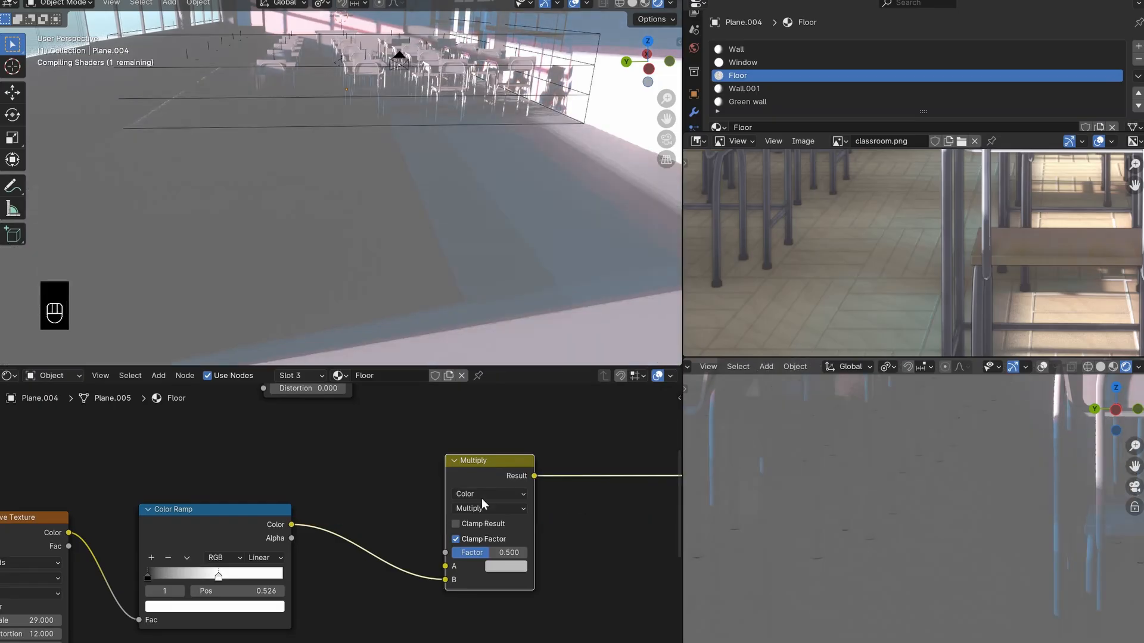
middle_click_drag(951, 530, 893, 533, "shift")
scroll(924, 538, "down", 1)
scroll(860, 515, "up", 3)
scroll(835, 541, "down", 3)
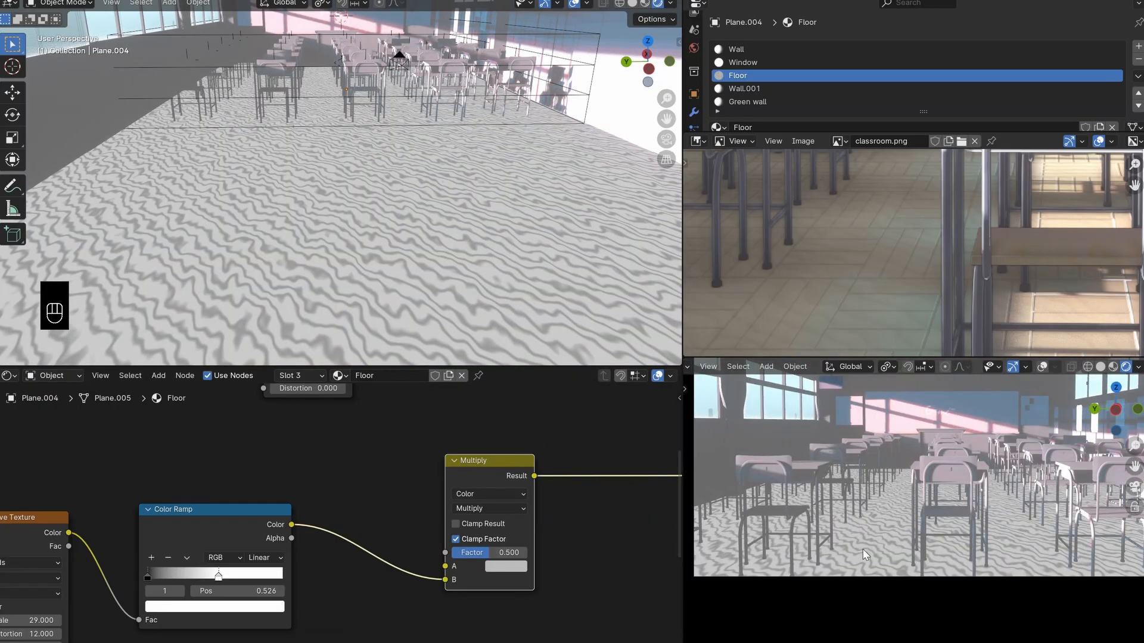
scroll(835, 541, "up", 3)
- Lower the Multiply node's Factor to 0.1 and save the file
middle_click_drag(225, 590, 296, 579)
left_click_drag(288, 515, 325, 545)
right_click(325, 545)
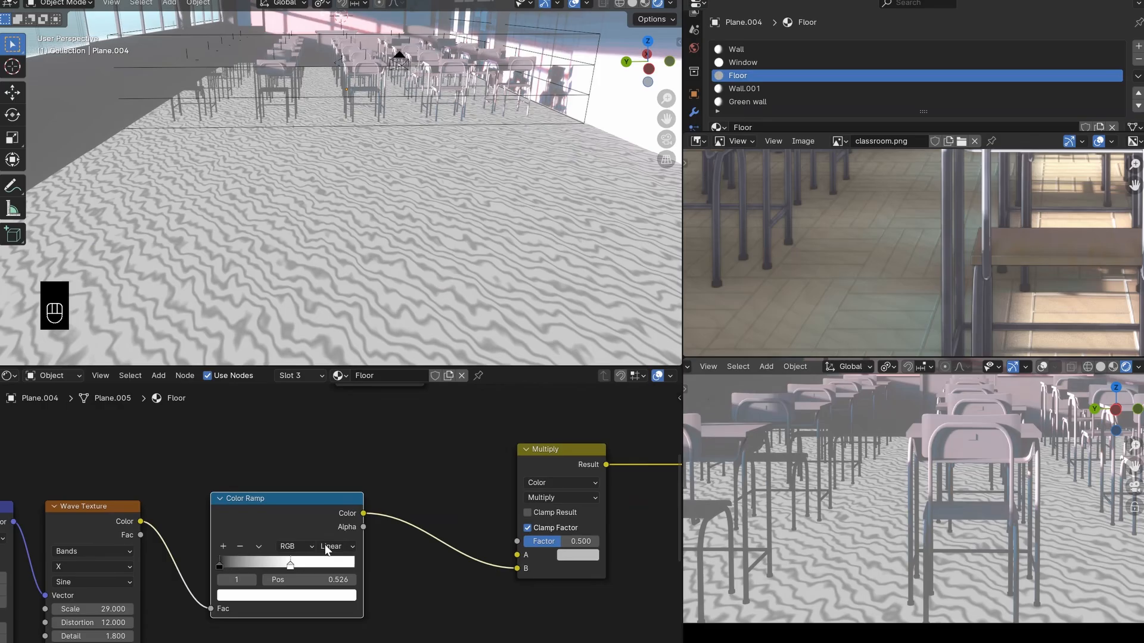
left_click(219, 565)
left_click_drag(566, 542, 552, 542)
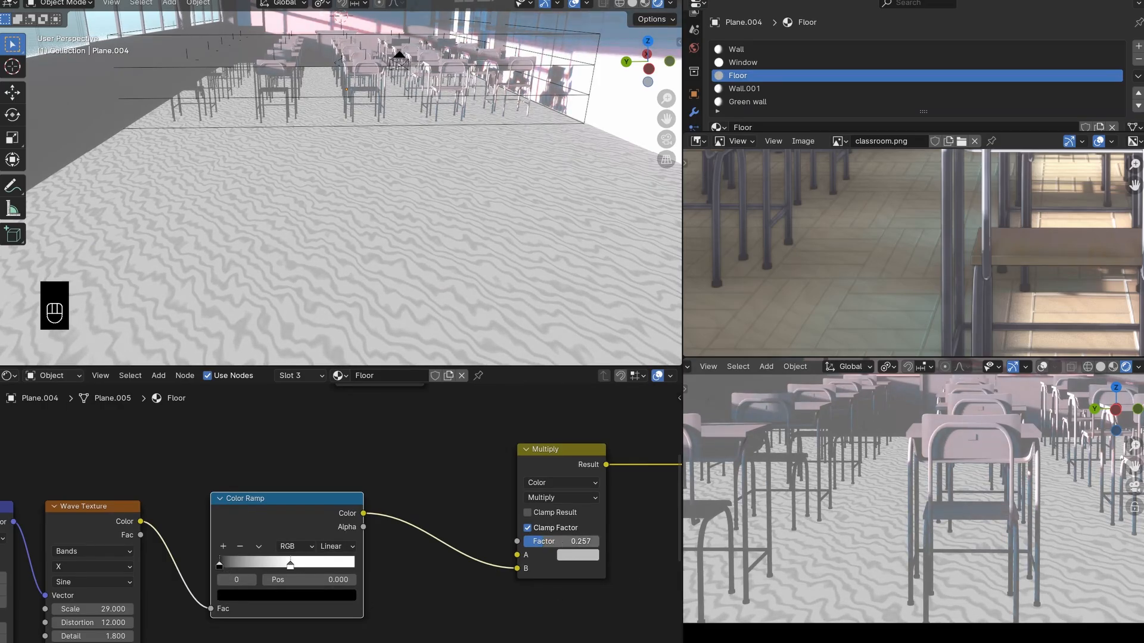
type(".1")
key("Return")
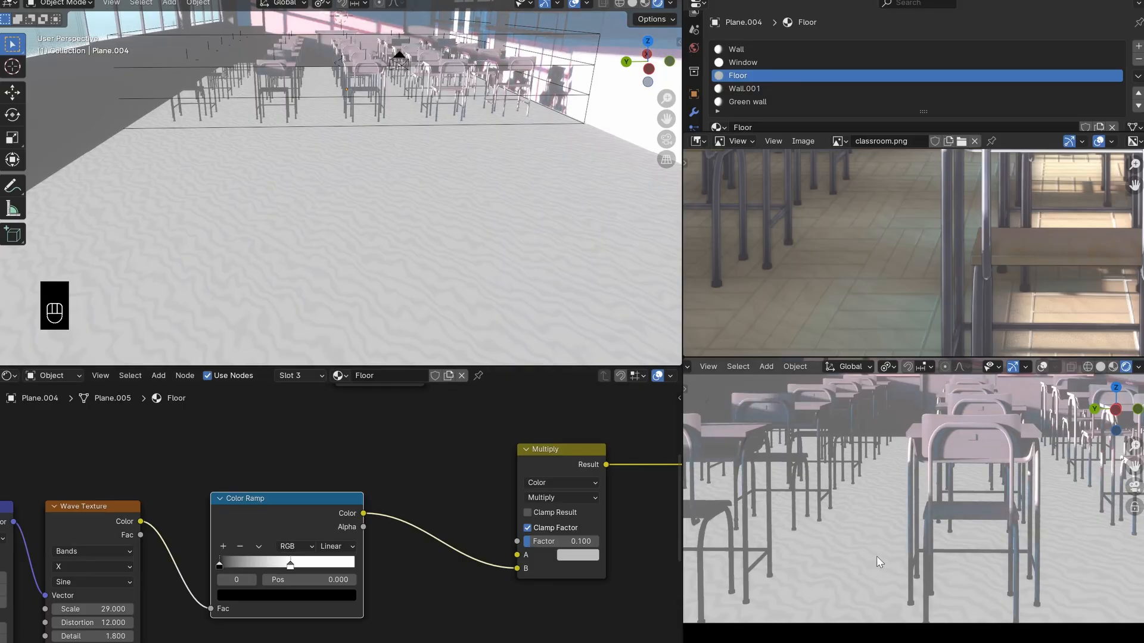
scroll(881, 562, "down", 1)
key("ctrl+s")
scroll(832, 295, "down", 4)
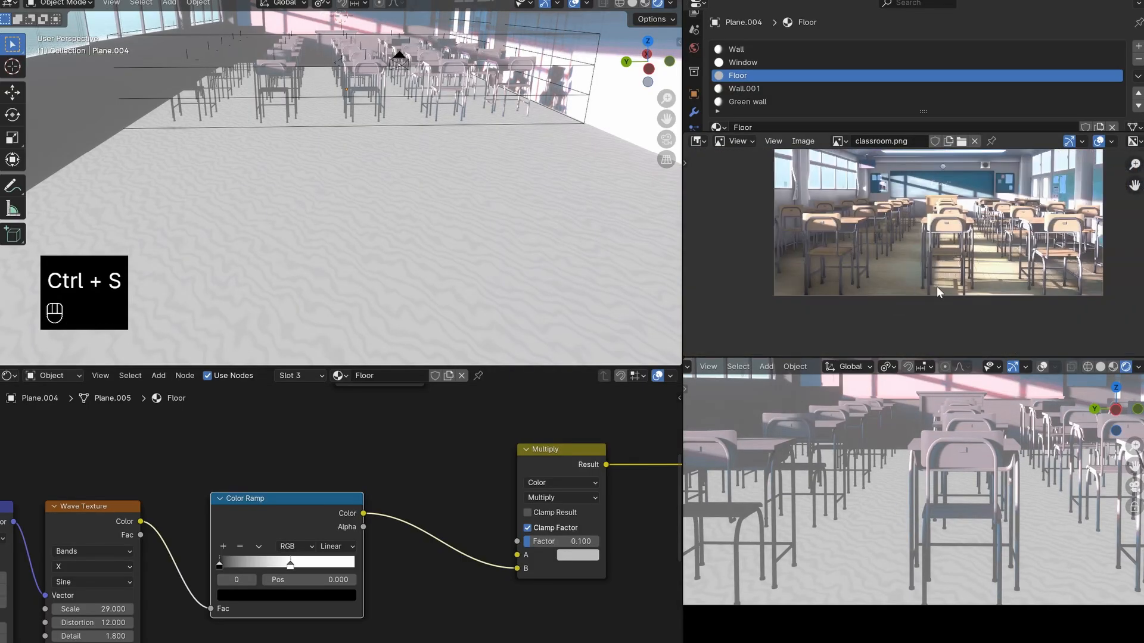
scroll(563, 548, "down", 5)
middle_click_drag(564, 548, 487, 538)
scroll(495, 575, "up", 5)
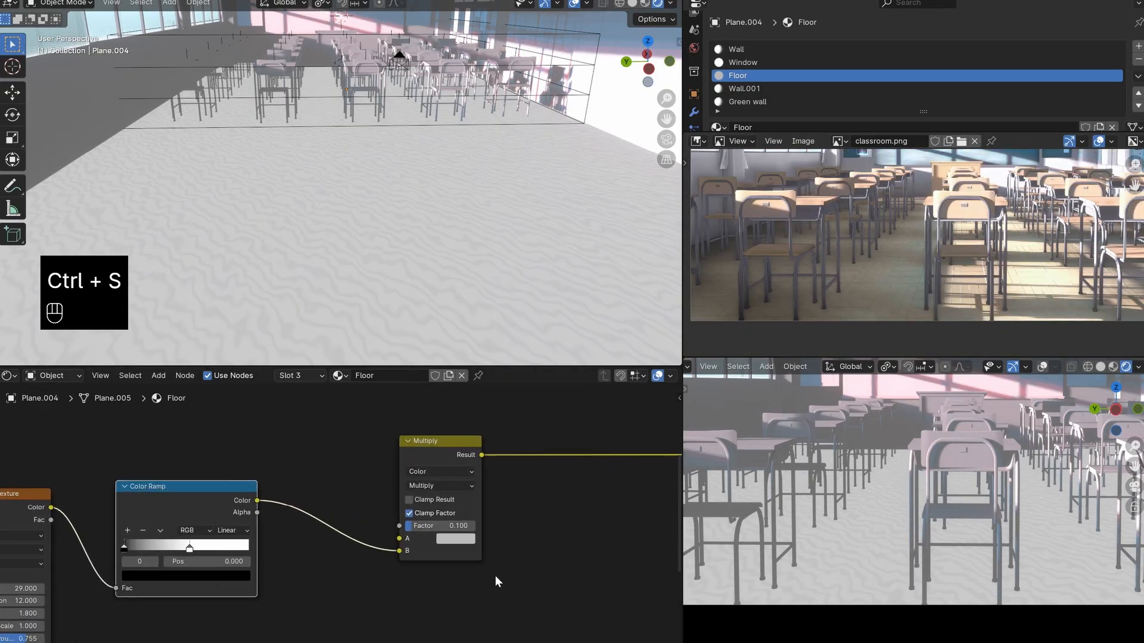
left_click(456, 538)
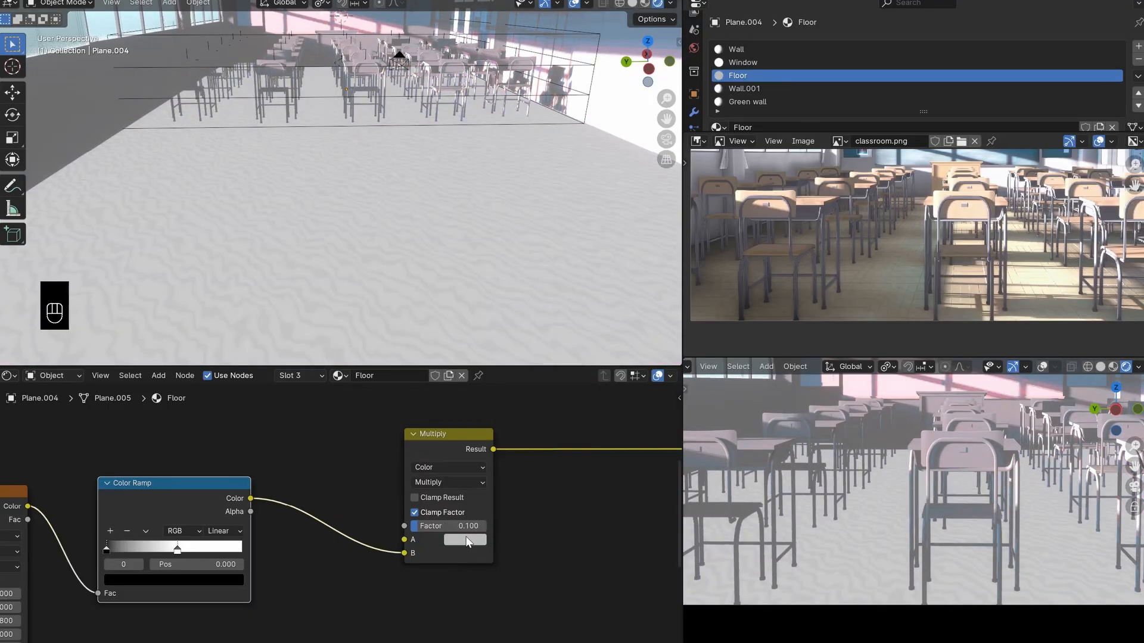
left_click(470, 539)
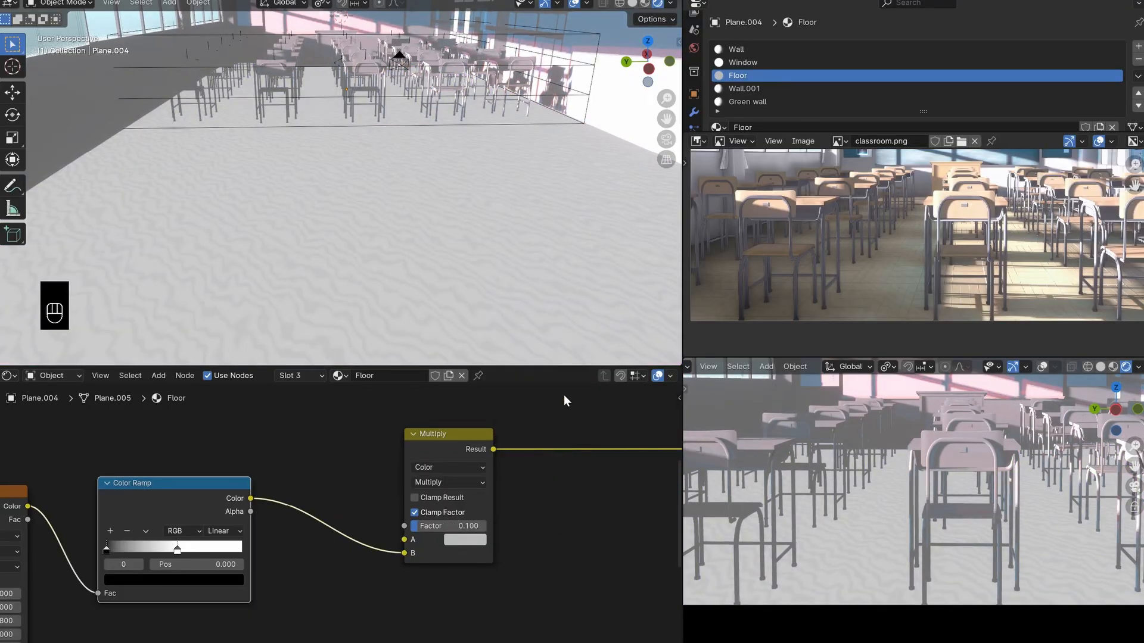
scroll(499, 510, "down", 5)
middle_click_drag(499, 509, 457, 513)
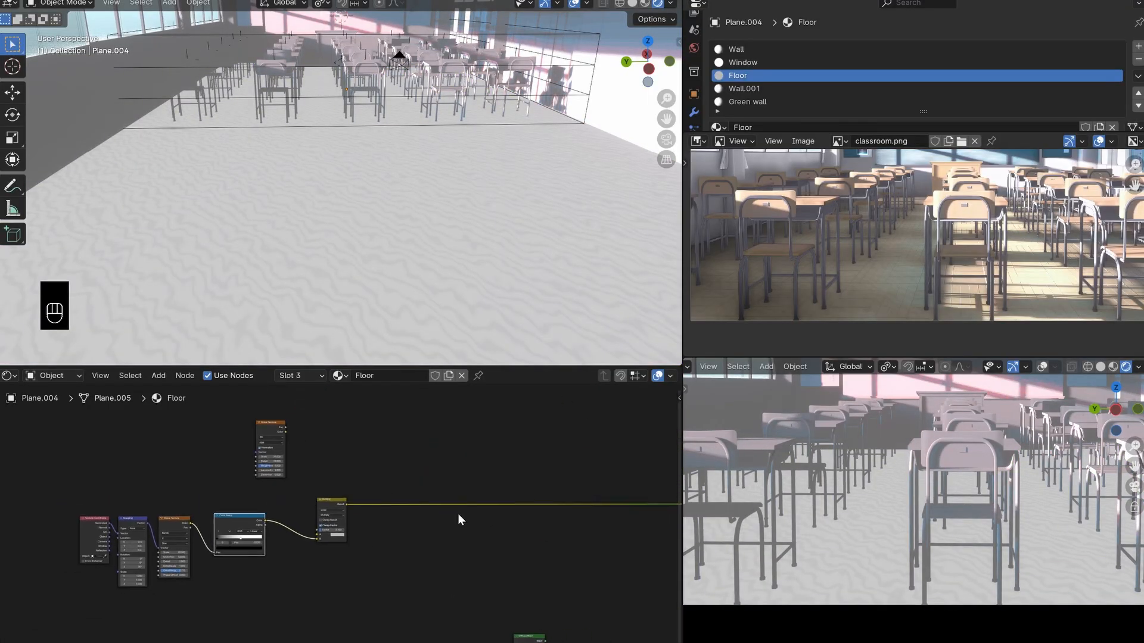
scroll(381, 536, "up", 9)
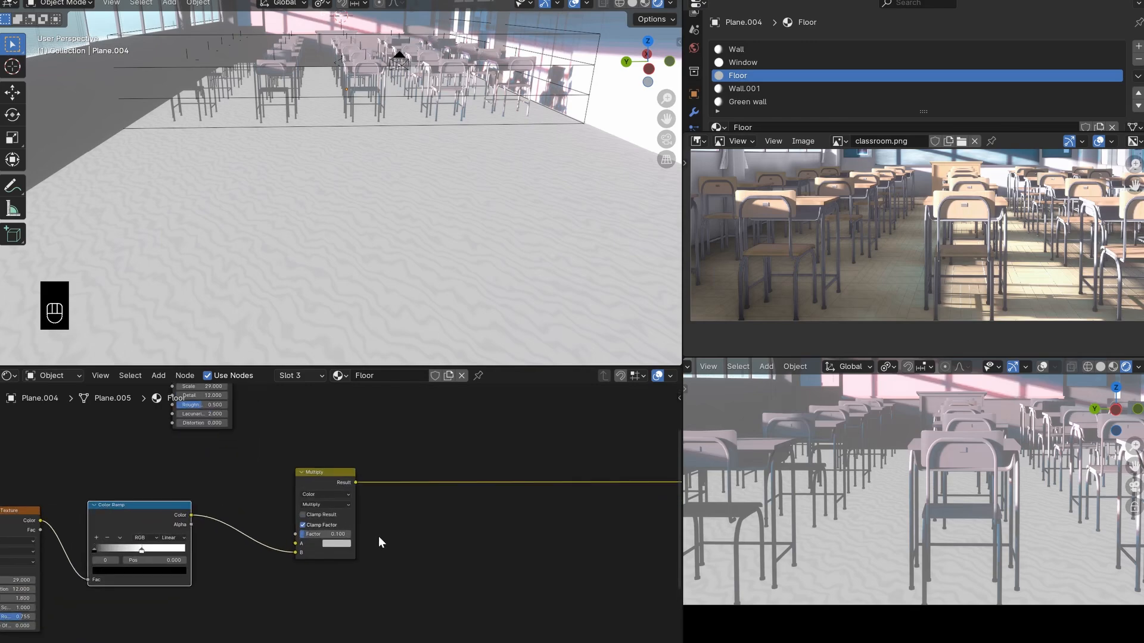
- Move the Noise Texture node directly above the Multiply node
scroll(387, 533, "down", 6)
middle_click_drag(396, 533, 440, 560)
left_click_drag(308, 425, 381, 429)
- Set the Multiply node's A colour to warm beige with hue 0.091, saturation 0.222 and value 0.797, and save the file
scroll(419, 554, "up", 6)
left_click(423, 589)
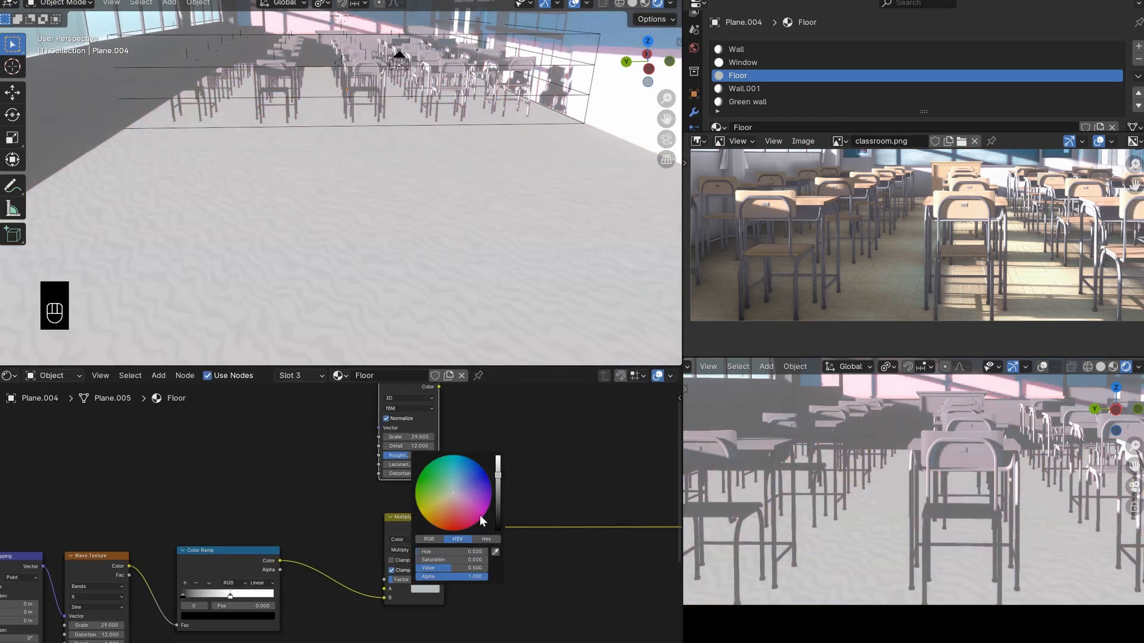
middle_click_drag(468, 551, 448, 517)
scroll(417, 527, "up", 2)
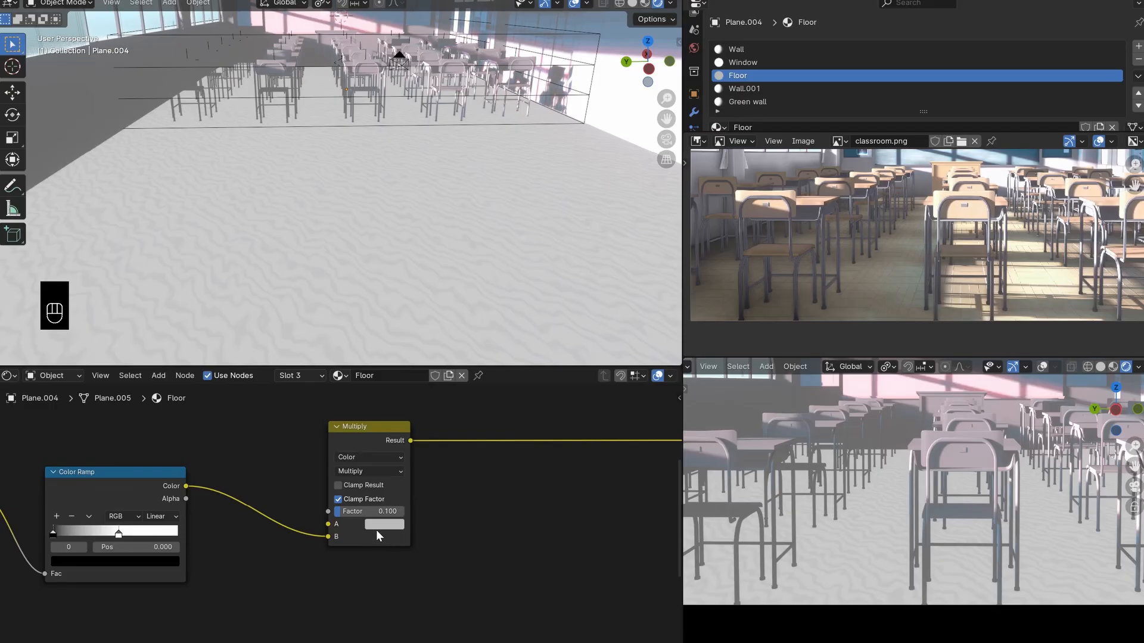
scroll(384, 531, "up", 1)
left_click(406, 523)
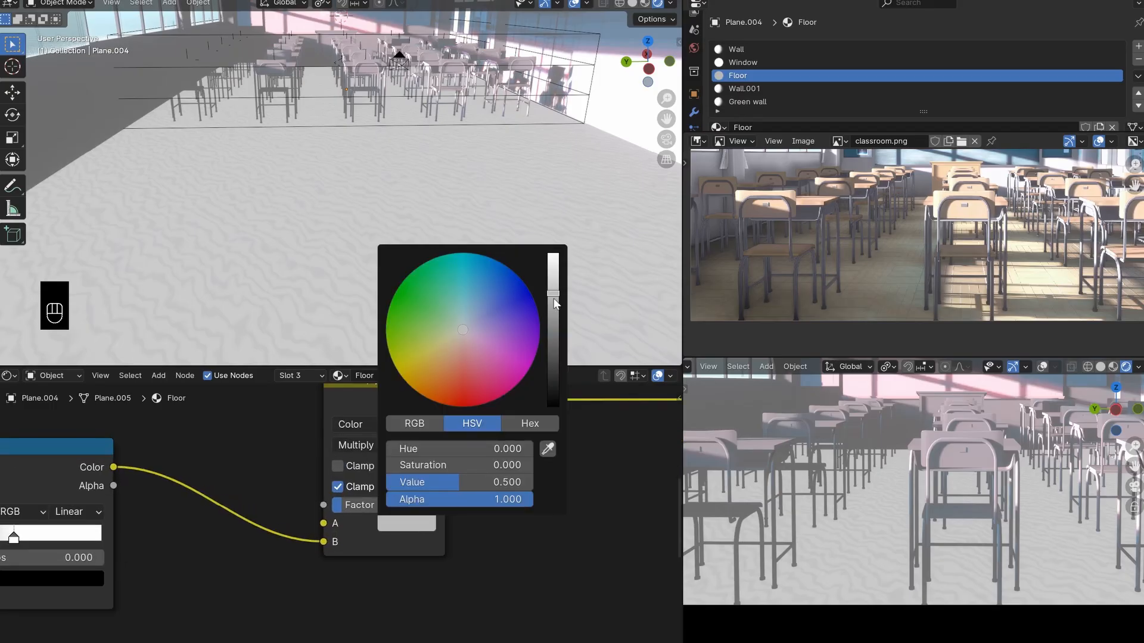
left_click_drag(552, 293, 553, 266)
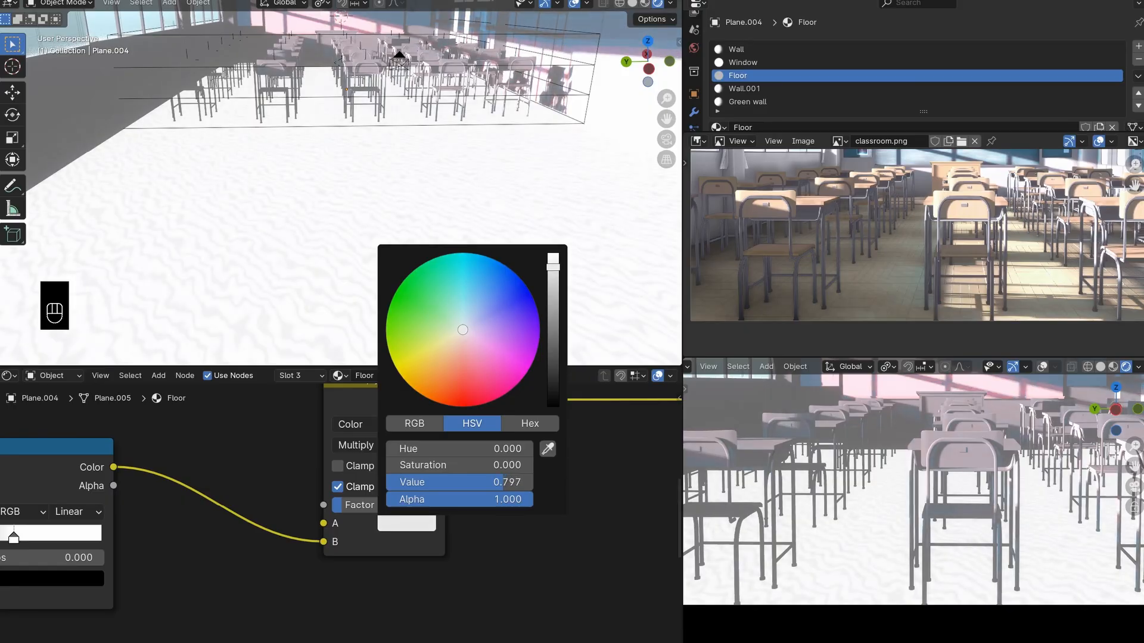
left_click_drag(462, 337, 458, 336)
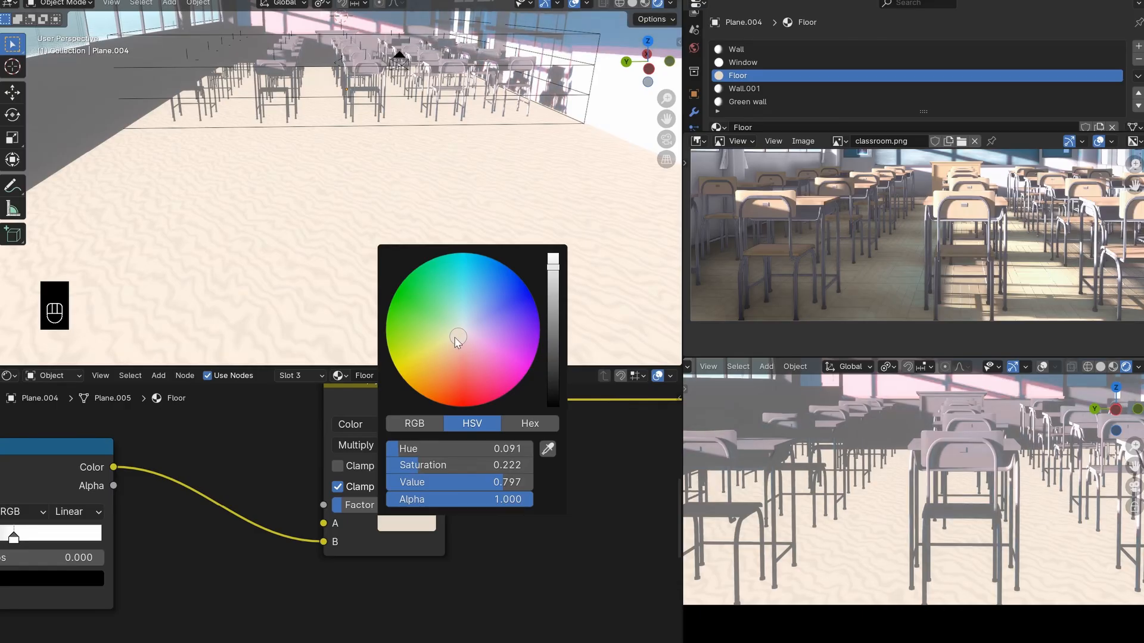
key("ctrl+s")
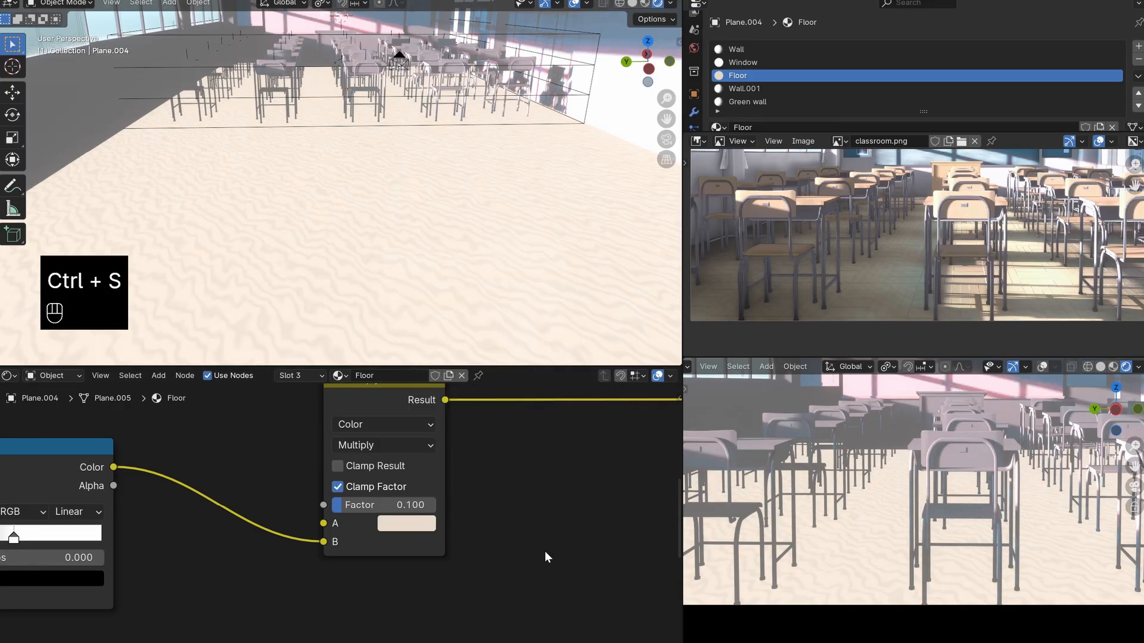
- Duplicate the Multiply node further along the chain and link the first Multiply's Result to the copy's A input
scroll(483, 515, "down", 4)
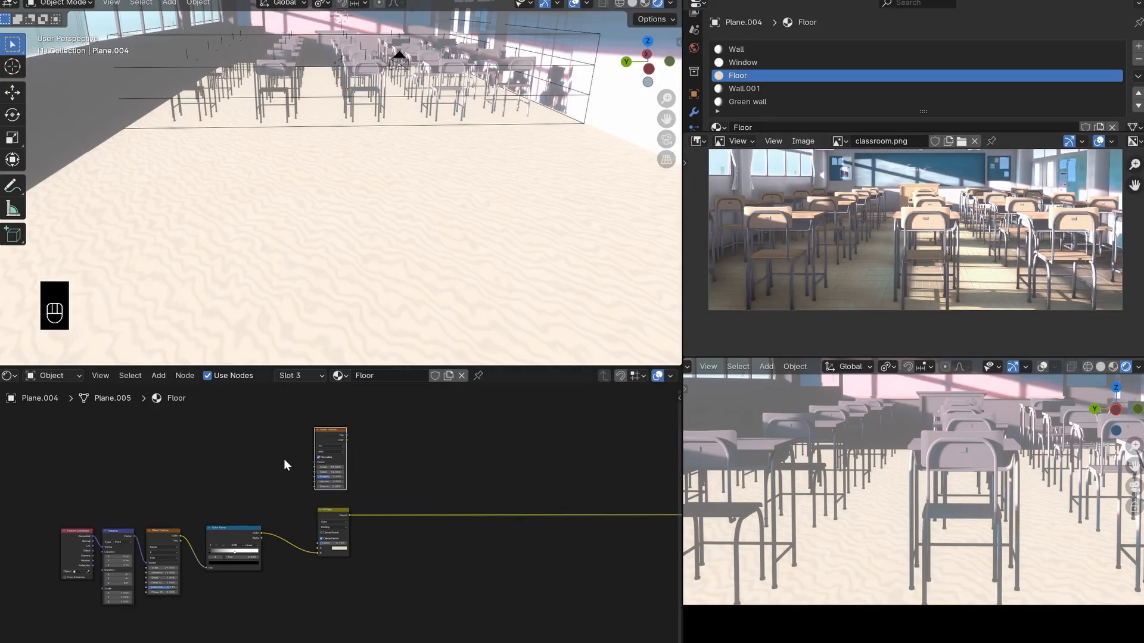
scroll(344, 514, "up", 2)
left_click(344, 513)
middle_click_drag(379, 519, 325, 515)
key("shift+d")
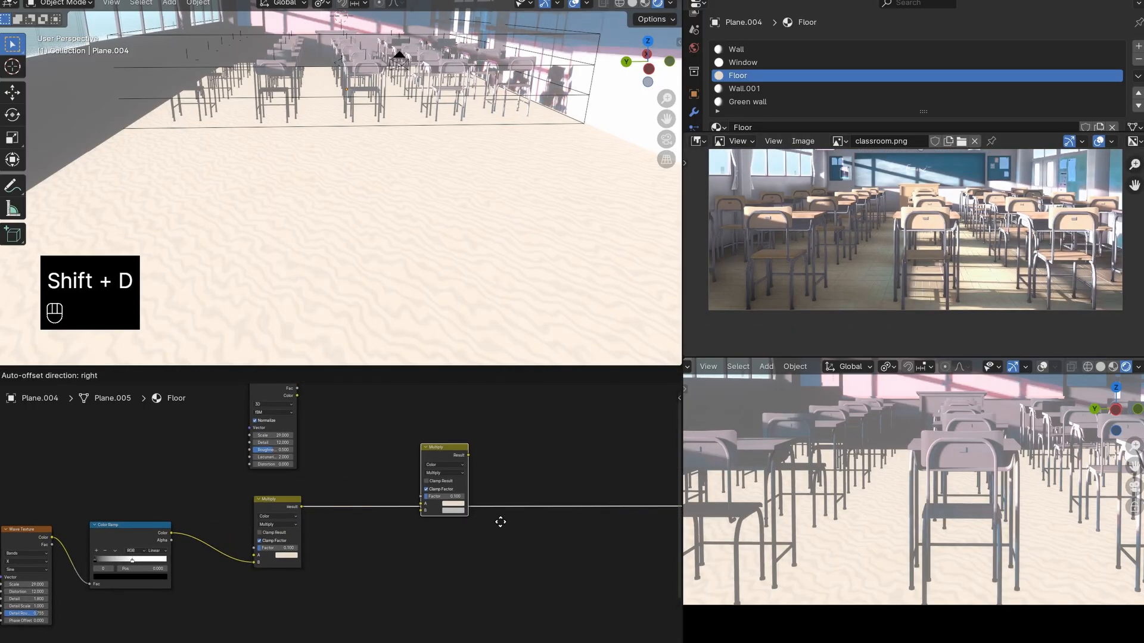
left_click(492, 555)
left_click_drag(302, 508, 422, 589)
scroll(388, 550, "down", 5)
middle_click_drag(375, 536, 412, 547)
scroll(345, 462, "up", 3)
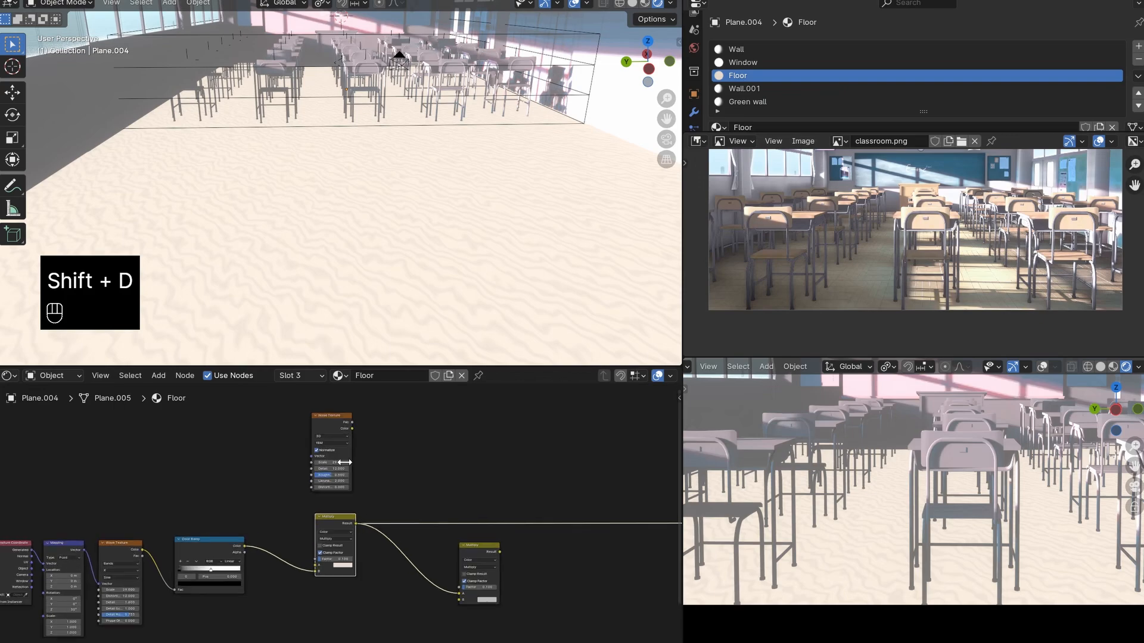
- Link the Noise Texture's Fac to the second Multiply's B input and route that node's Result to the output
left_click_drag(351, 422, 458, 609)
left_click_drag(461, 545, 412, 536)
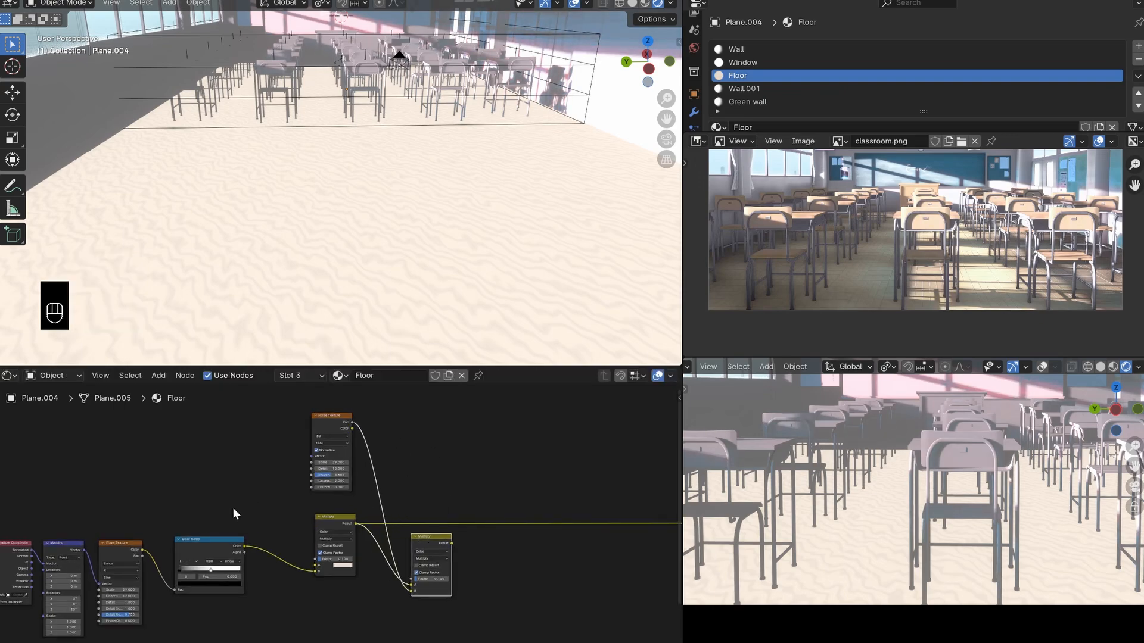
middle_click_drag(235, 514, 319, 470)
left_click_drag(331, 468, 63, 613)
left_click_drag(295, 513, 345, 503)
left_click_drag(416, 409, 419, 415)
left_click(535, 522, "ctrl+shift")
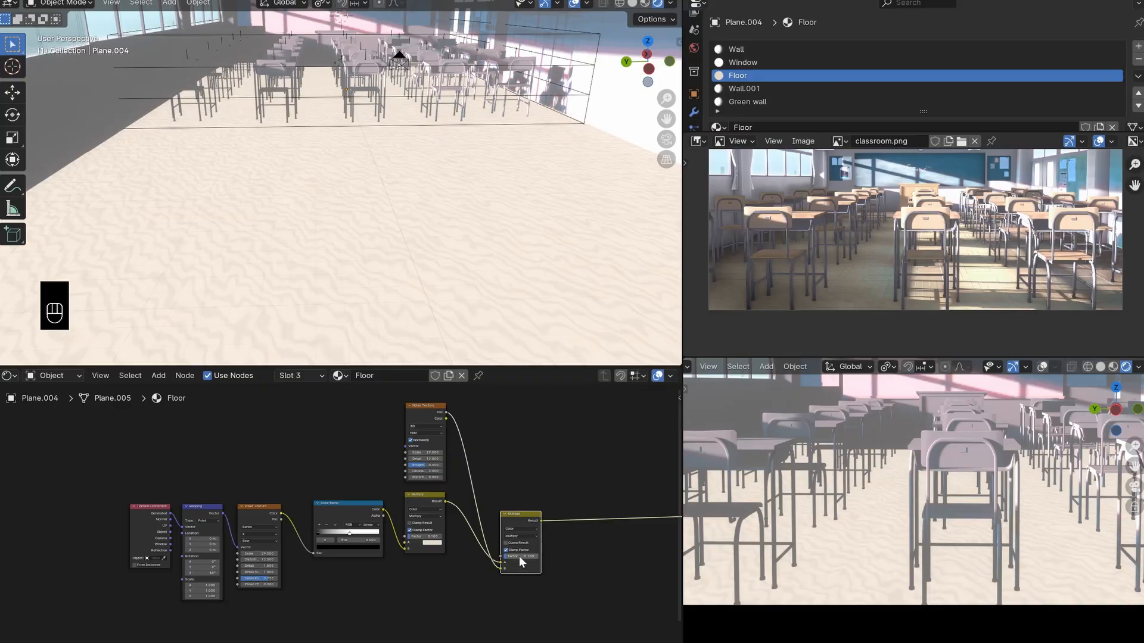
- Set the second Multiply node's Factor to 0.22
left_click_drag(520, 562, 568, 559)
right_click(569, 559)
middle_click_drag(538, 593, 466, 564)
scroll(466, 563, "up", 2)
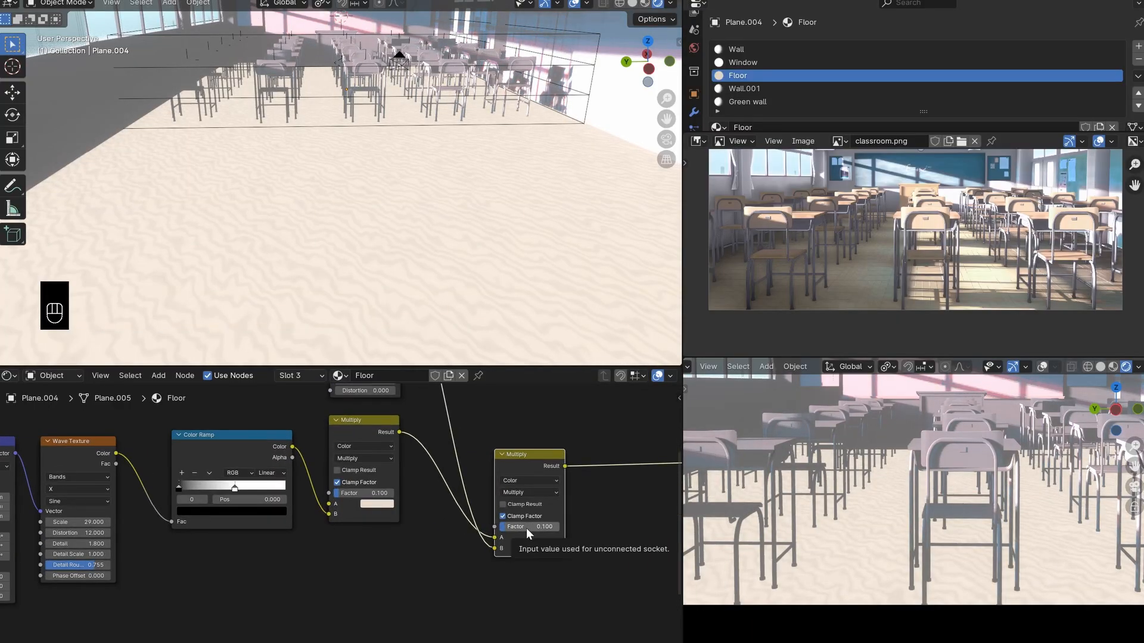
double_click(527, 528)
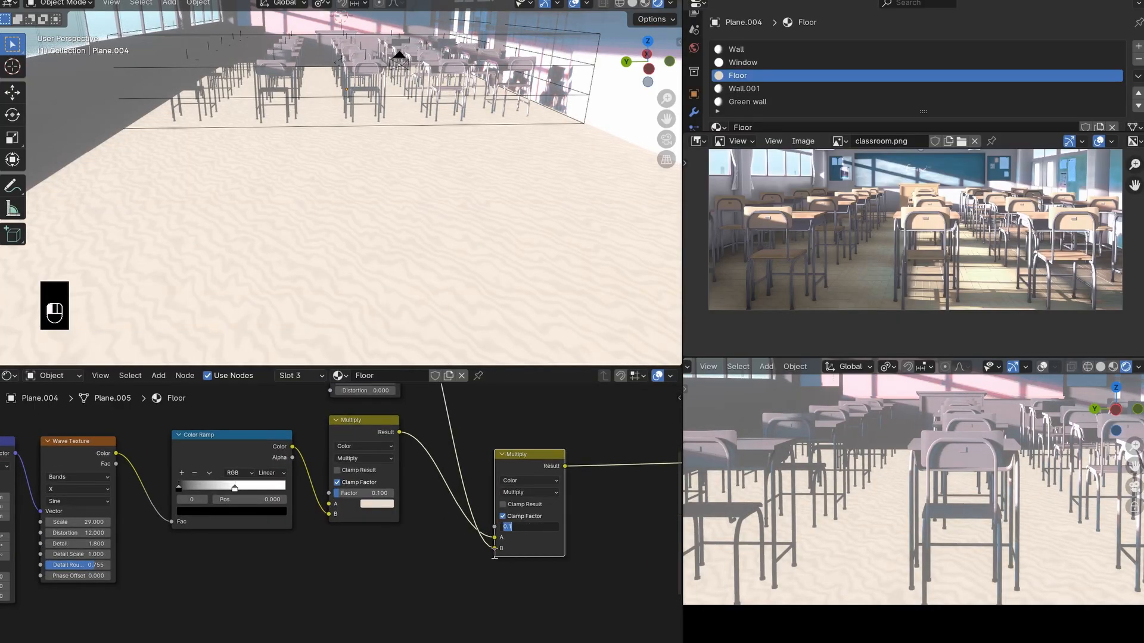
left_click(452, 584)
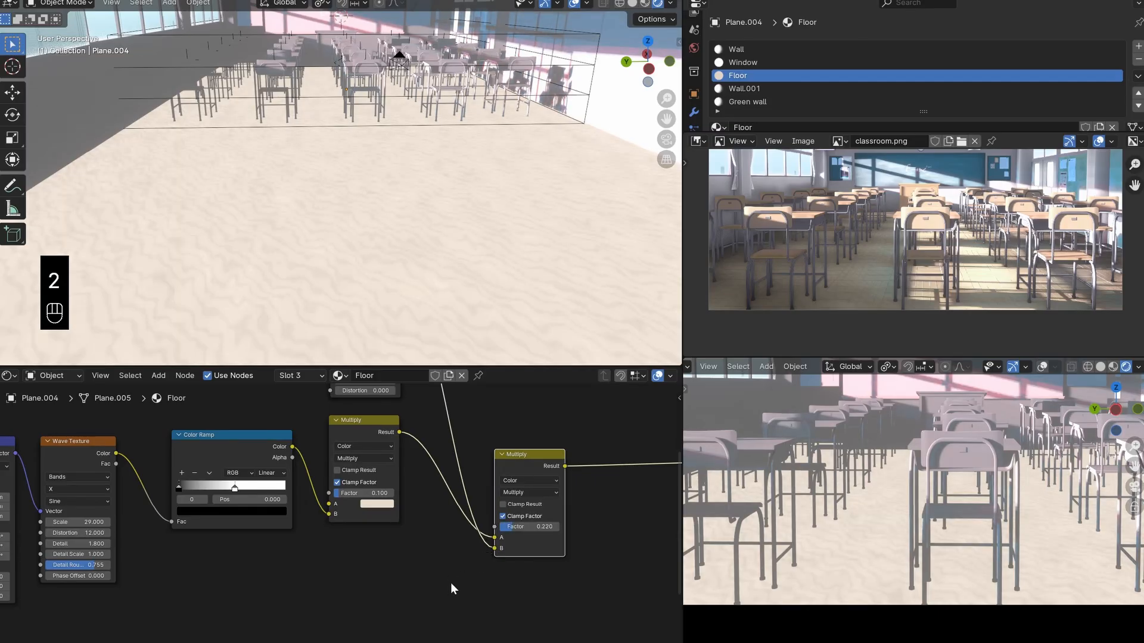
- Try a duplicate of the Color Ramp on the link between the Noise Texture and the second Multiply
scroll(417, 429, "down", 3)
middle_click_drag(417, 429, 379, 518)
left_click_drag(445, 542, 513, 557)
left_click(232, 527)
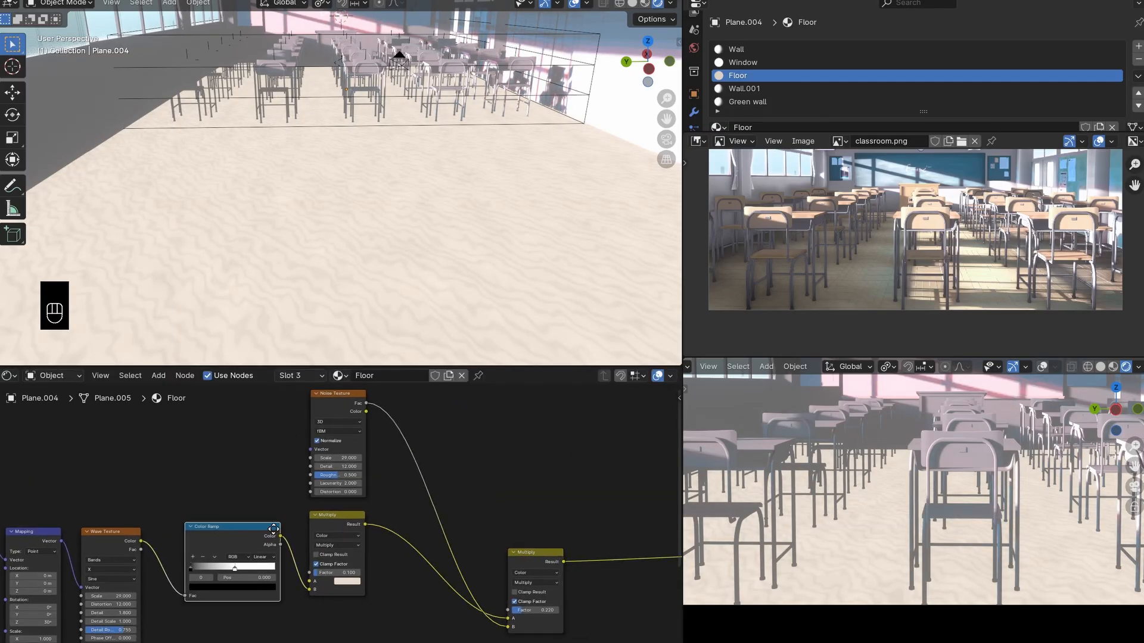
key("shift+d")
left_click(469, 504)
scroll(469, 504, "up", 1)
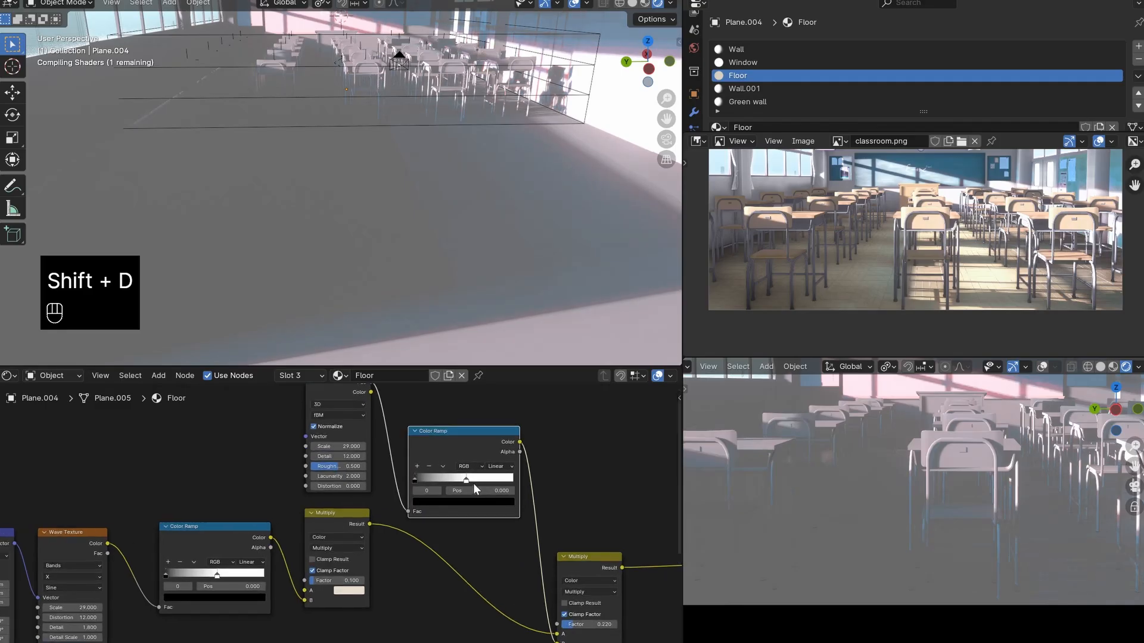
mouse_move(427, 480)
left_mouse_down()
mouse_move(464, 479)
mouse_move(417, 465)
left_mouse_up()
scroll(415, 436, "down", 6)
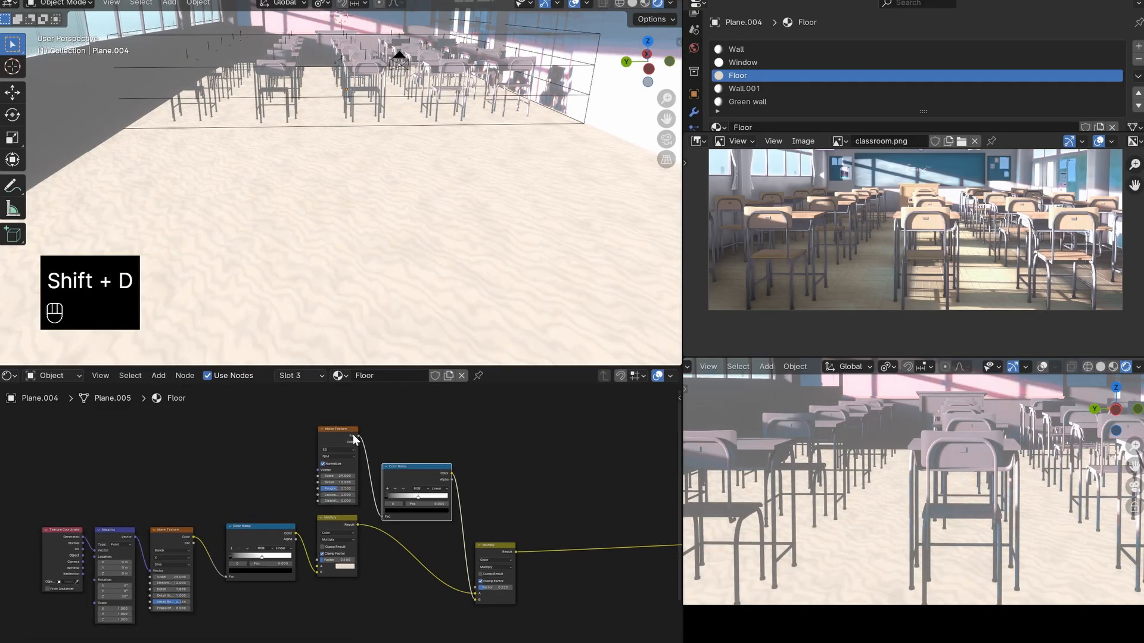
- Reconnect the Noise Texture's Fac directly to the second Multiply's B input and delete the duplicated Color Ramp
left_click_drag(358, 436, 475, 606)
left_click(405, 502)
key("x")
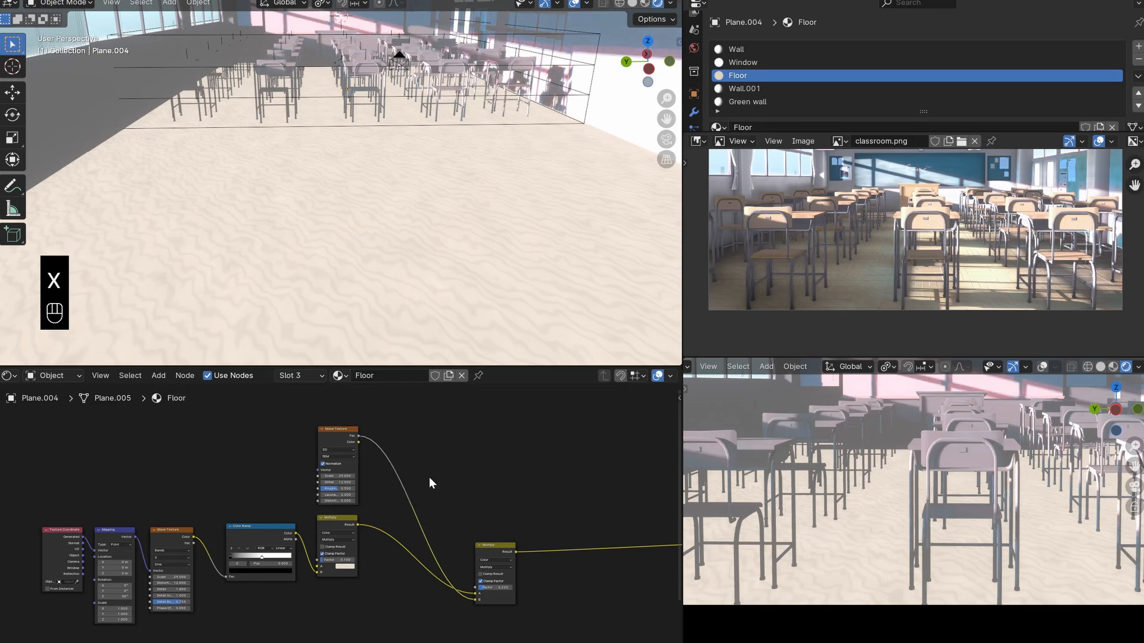
- Save the file and duplicate the second Multiply node, placing the copy beyond it and below its output link
key("ctrl+s")
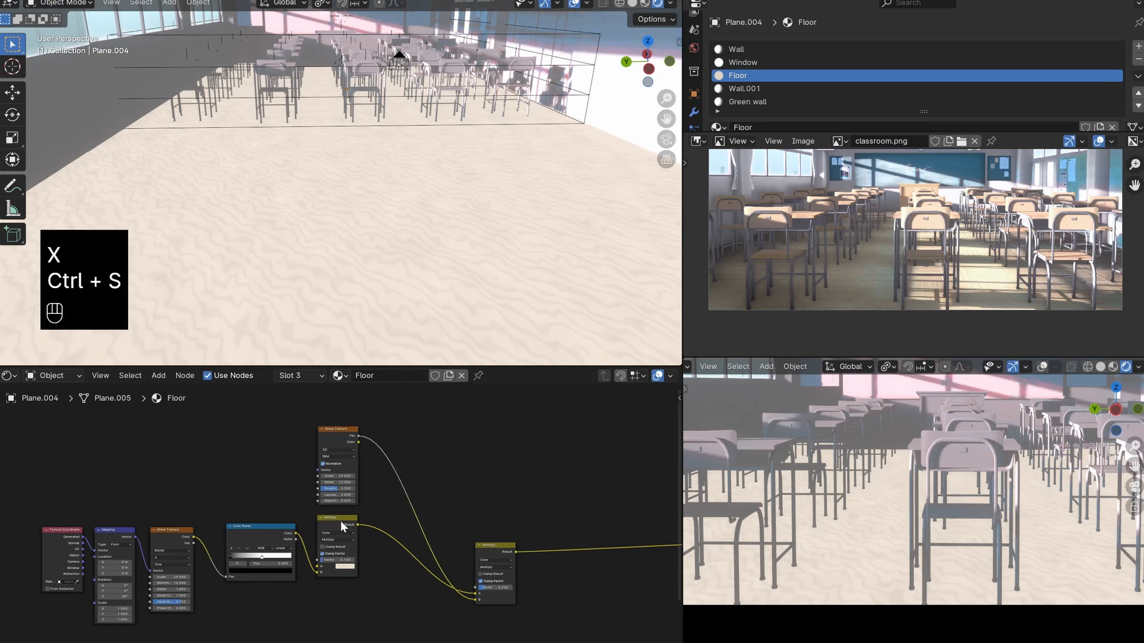
scroll(416, 470, "down", 2)
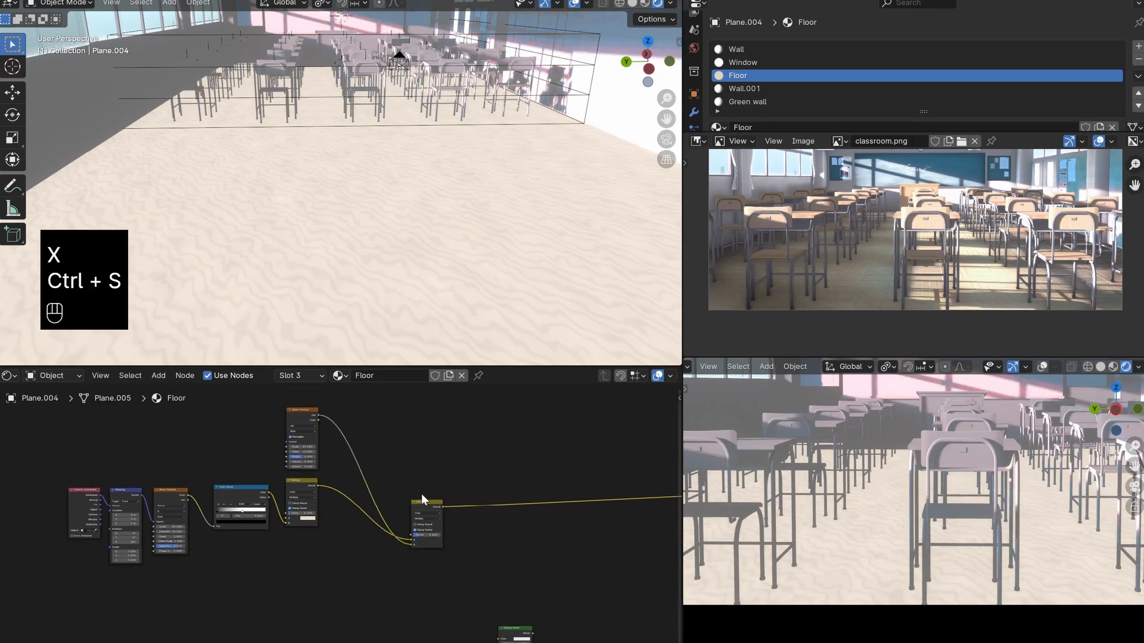
scroll(424, 492, "down", 1)
left_click_drag(419, 508, 372, 490)
key("shift+d")
left_click(432, 519)
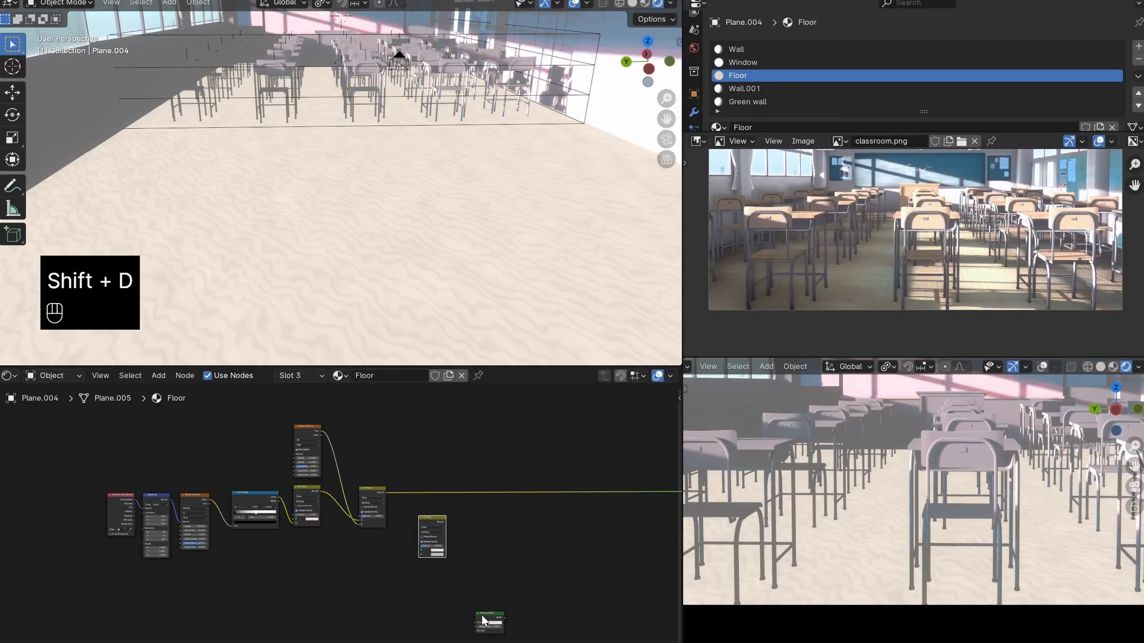
- Link the second Multiply's Result to the A input of the third Multiply node
left_click_drag(476, 625, 604, 580)
scroll(424, 480, "up", 3)
left_click_drag(421, 469, 428, 566)
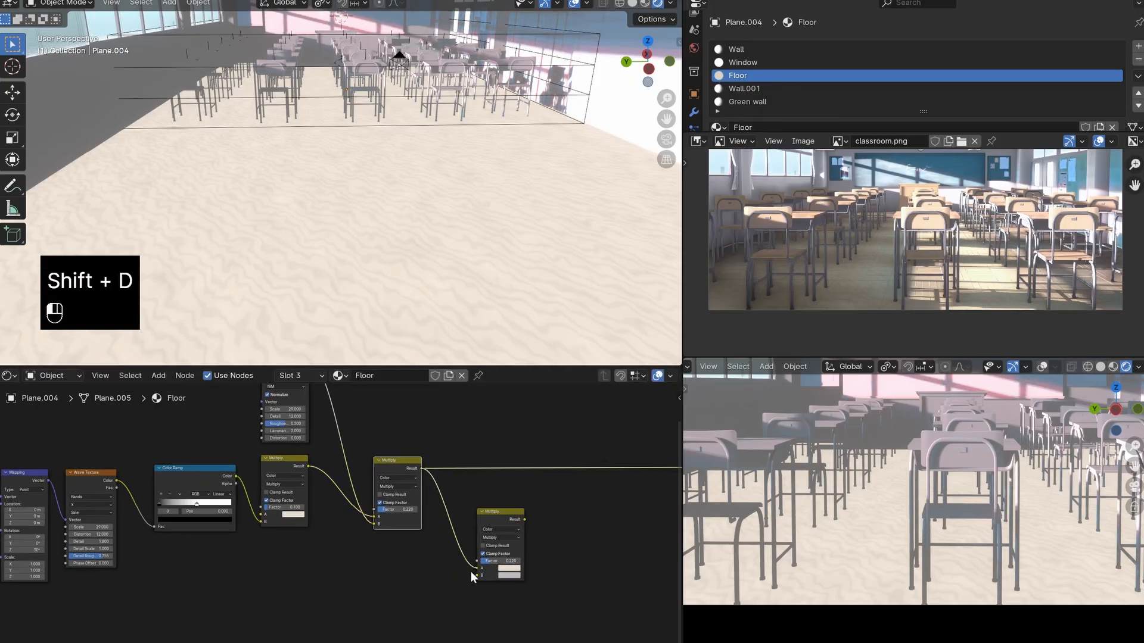
- Move the third Multiply node farther from the second and examine the wood tile pattern on the floor in classroom.png
left_click_drag(493, 526, 556, 530)
scroll(881, 274, "up", 6)
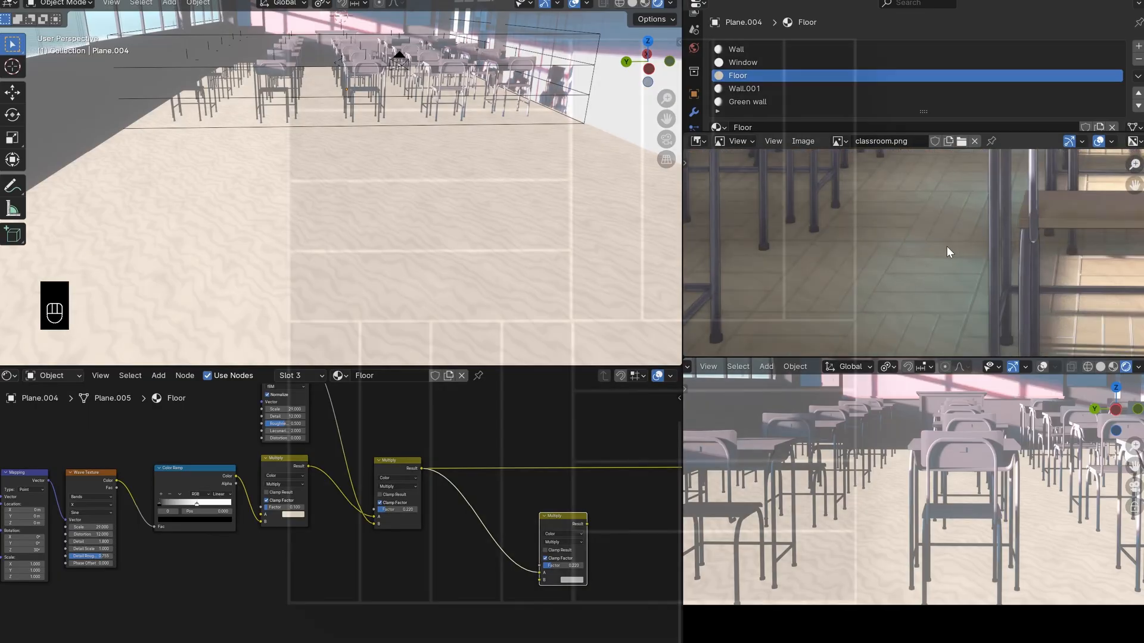
scroll(935, 247, "down", 6)
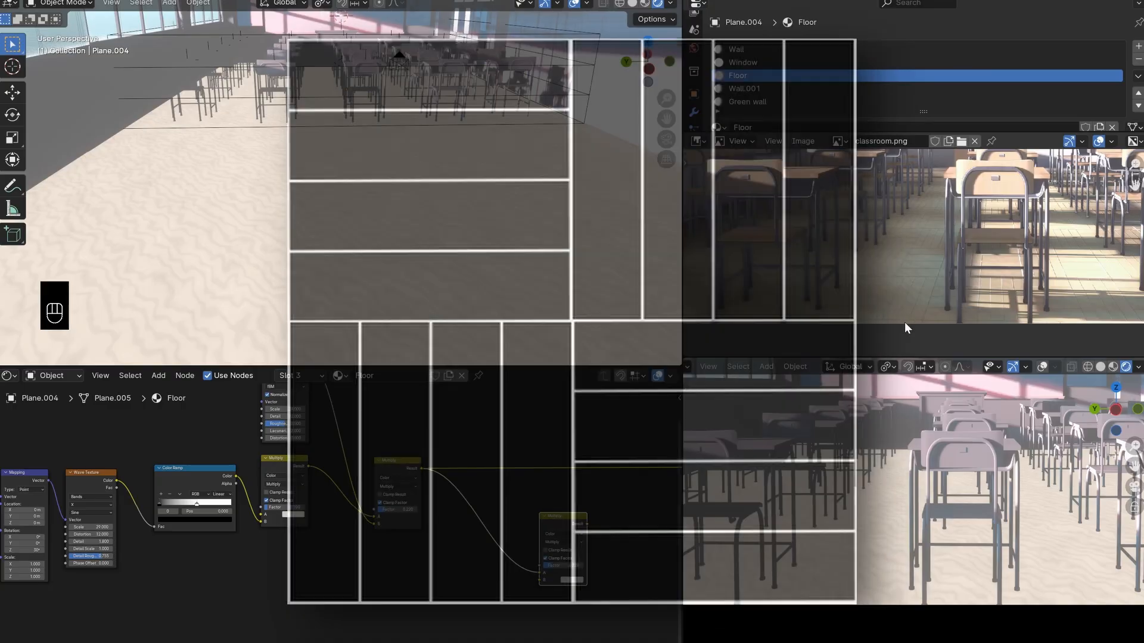
scroll(869, 291, "up", 5)
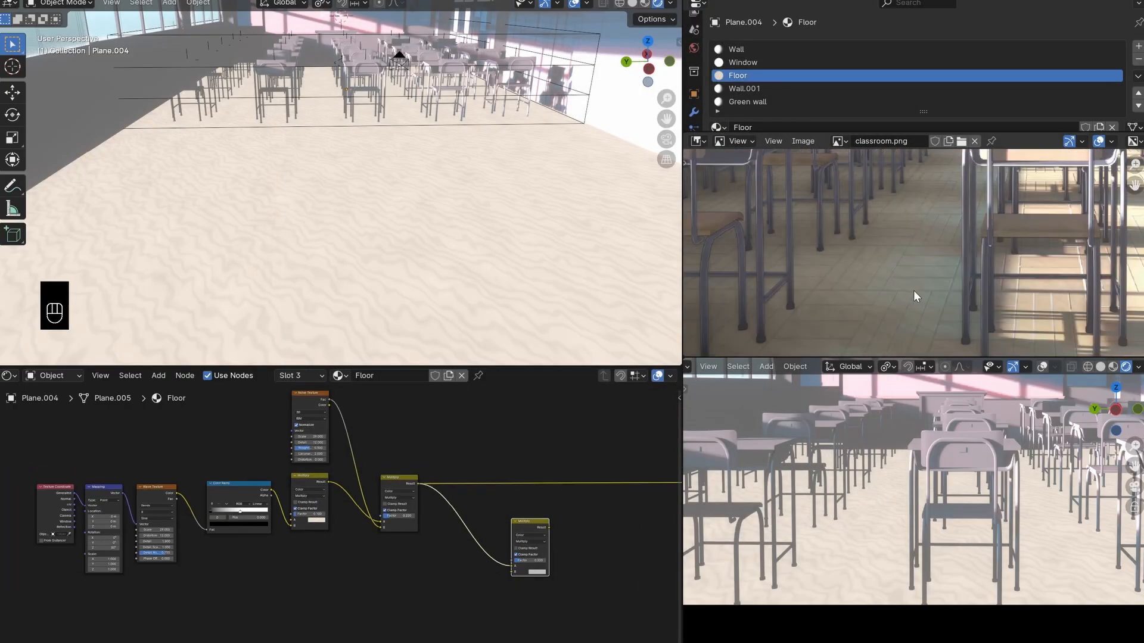
scroll(780, 240, "down", 2)
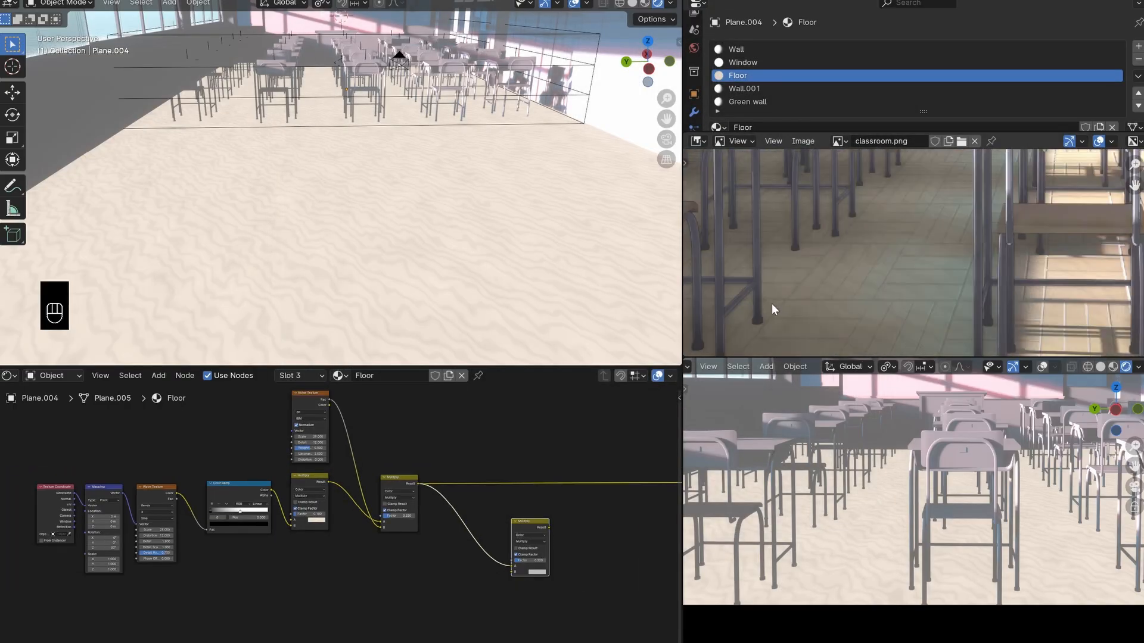
scroll(891, 280, "down", 2)
scroll(417, 483, "down", 1)
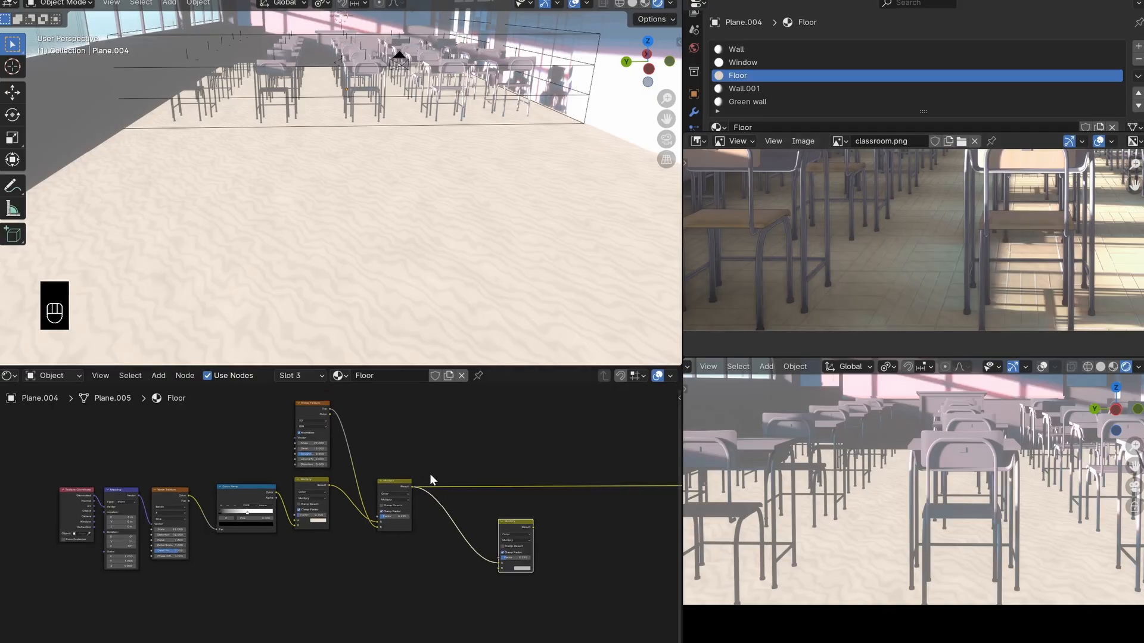
- Add an Image Texture node, load woodtiles.png into it, place it below the Wave Texture chain and preview it on the floor
middle_click_drag(447, 458, 484, 442)
key("shift+a")
type("im")
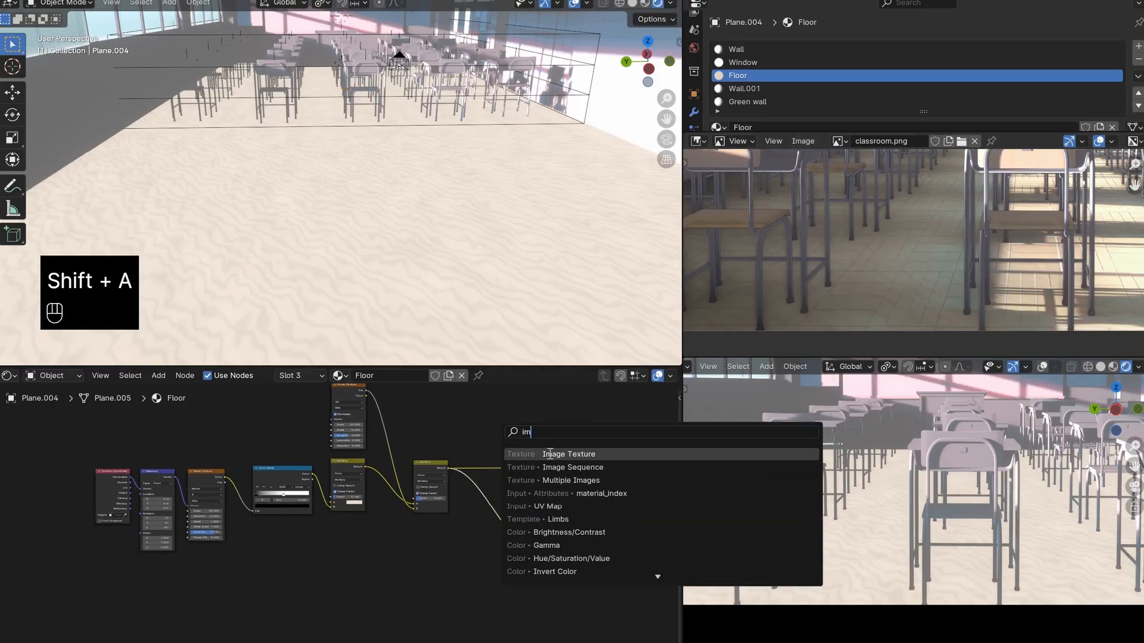
key("Return")
scroll(357, 590, "up", 2)
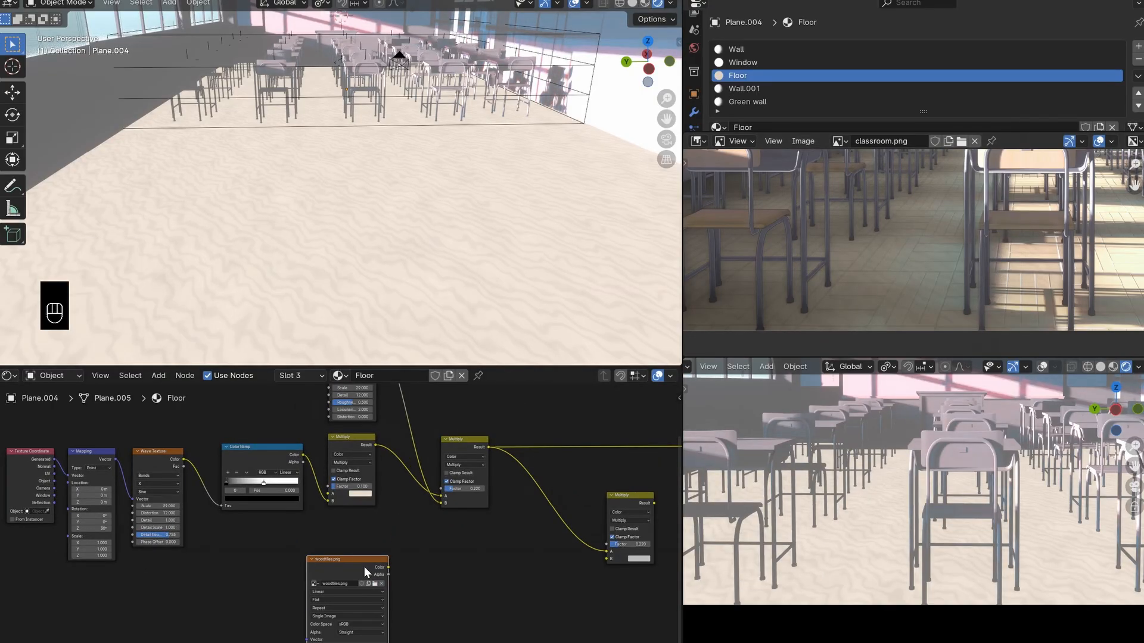
left_click(364, 568, "ctrl+shift")
left_click_drag(326, 562, 204, 564)
scroll(387, 191, "down", 5)
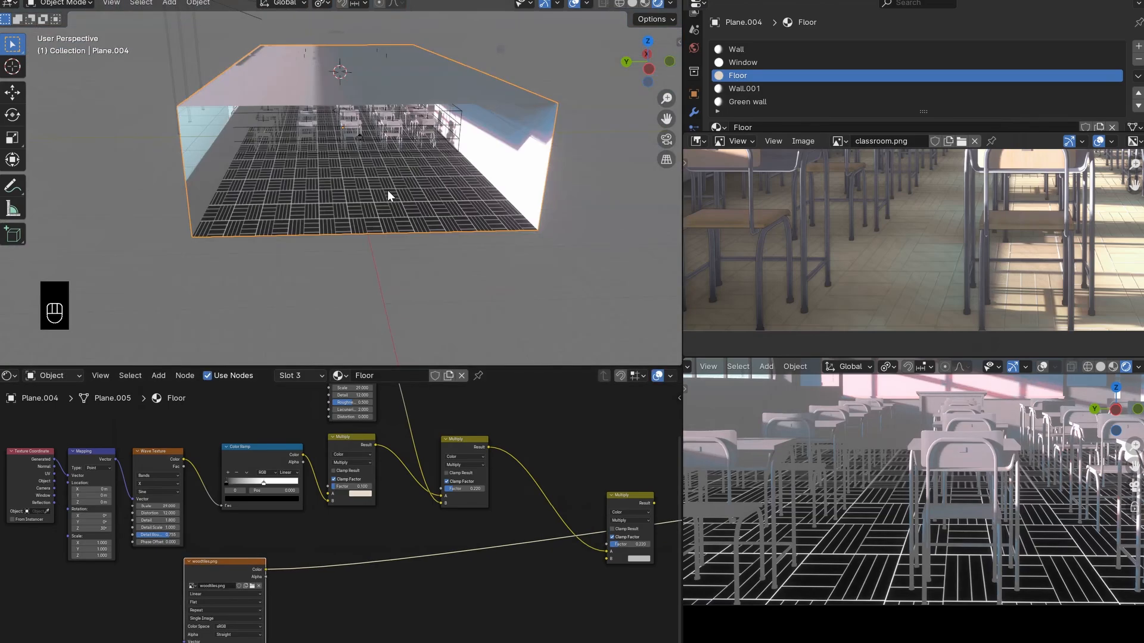
- Examine the scale and direction of the wood tile lines on the floor in the perspective and camera views
scroll(367, 254, "up", 5)
middle_click_drag(387, 192, 366, 161)
scroll(903, 548, "down", 3)
scroll(893, 560, "up", 3)
middle_click_drag(873, 604, 874, 576, "shift")
scroll(874, 575, "up", 2)
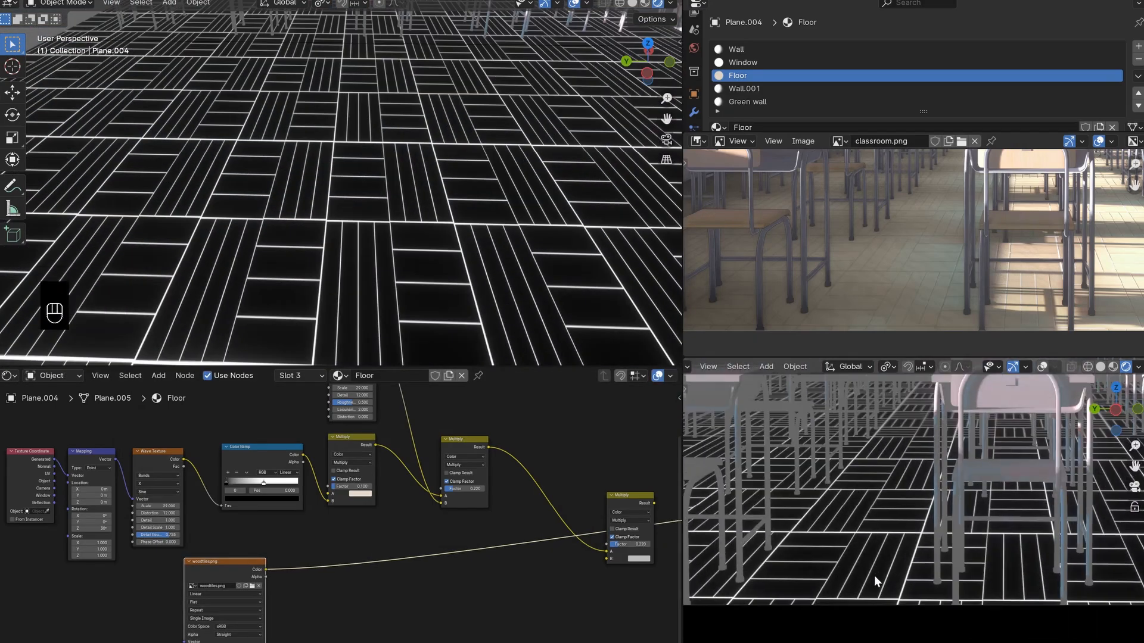
scroll(846, 480, "up", 2)
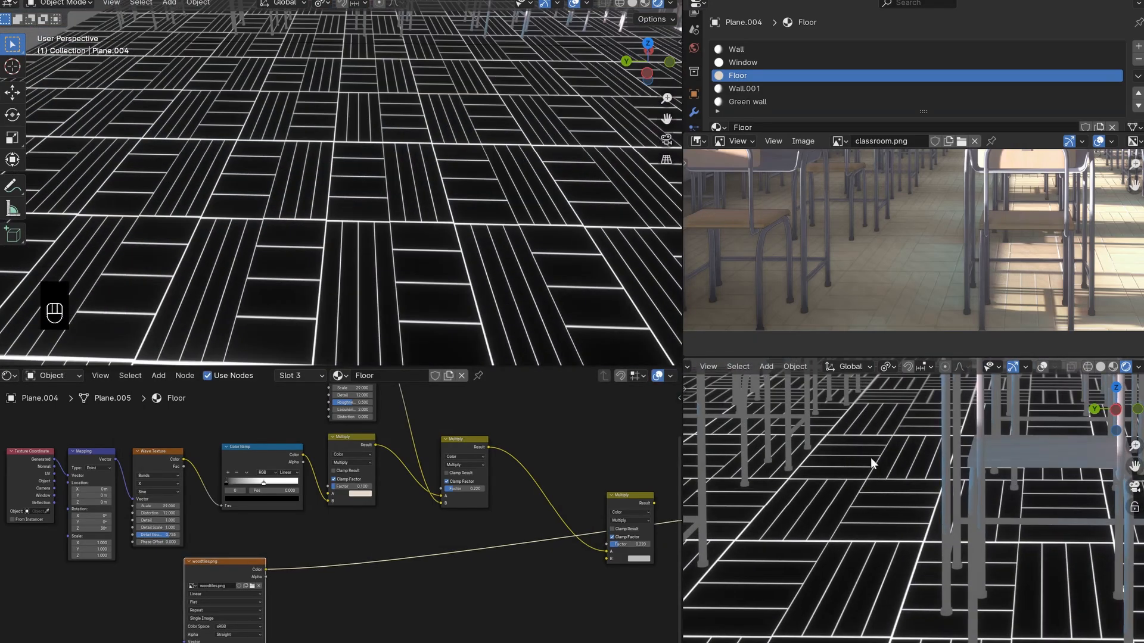
scroll(824, 489, "down", 3)
middle_click_drag(888, 485, 870, 514, "shift")
scroll(947, 491, "down", 1)
scroll(834, 524, "down", 2)
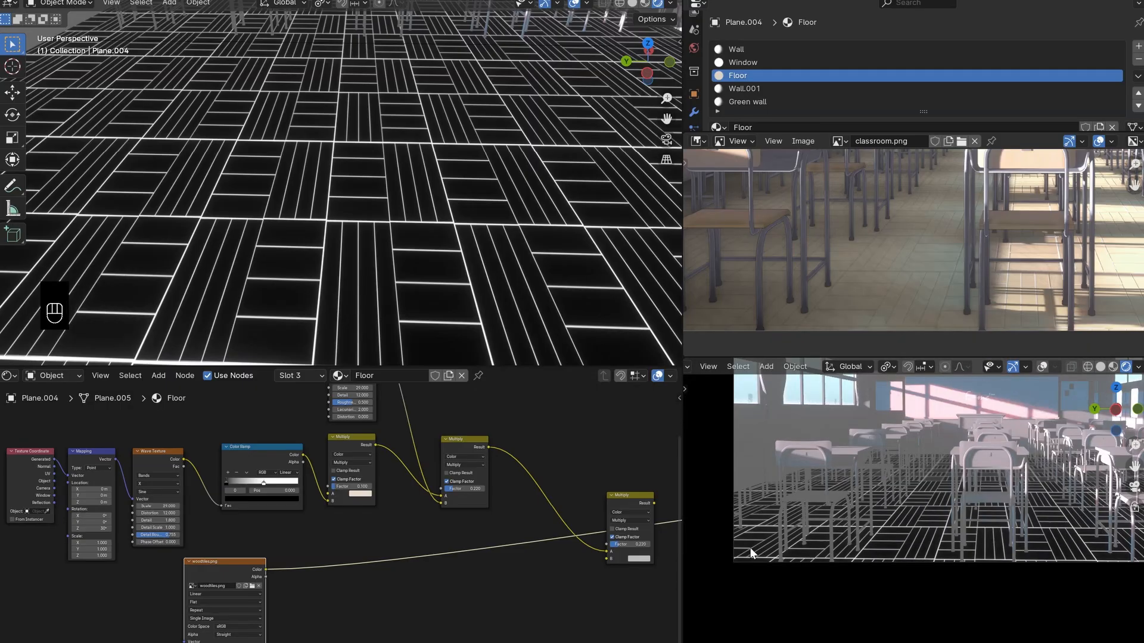
middle_click_drag(973, 494, 927, 510, "shift")
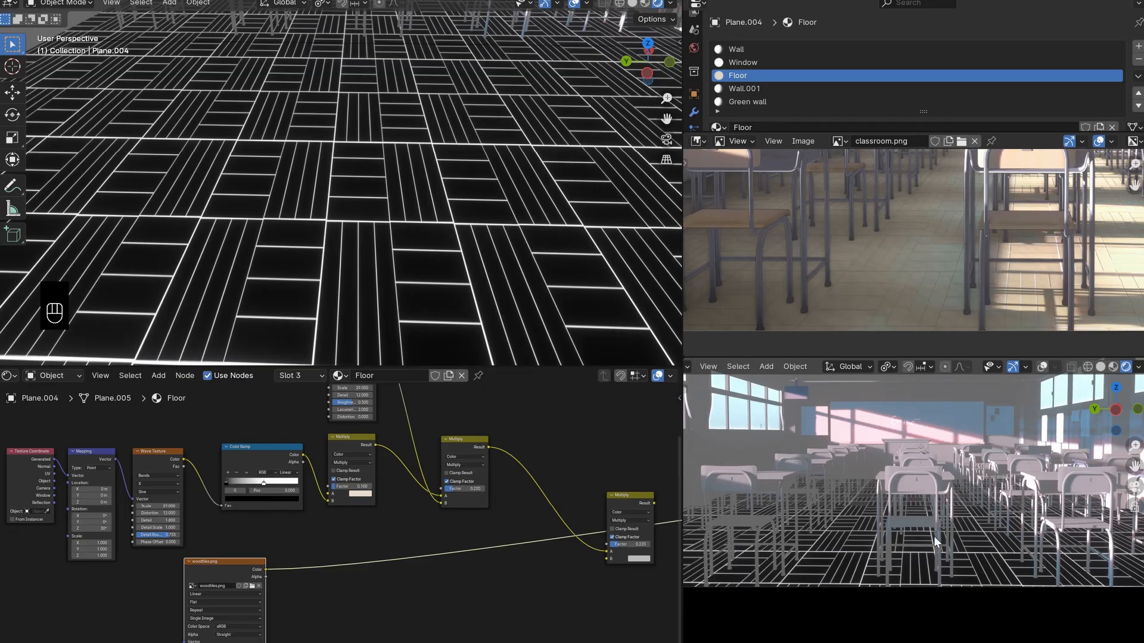
scroll(923, 527, "down", 1)
middle_click_drag(911, 517, 938, 514, "shift")
scroll(899, 557, "up", 4)
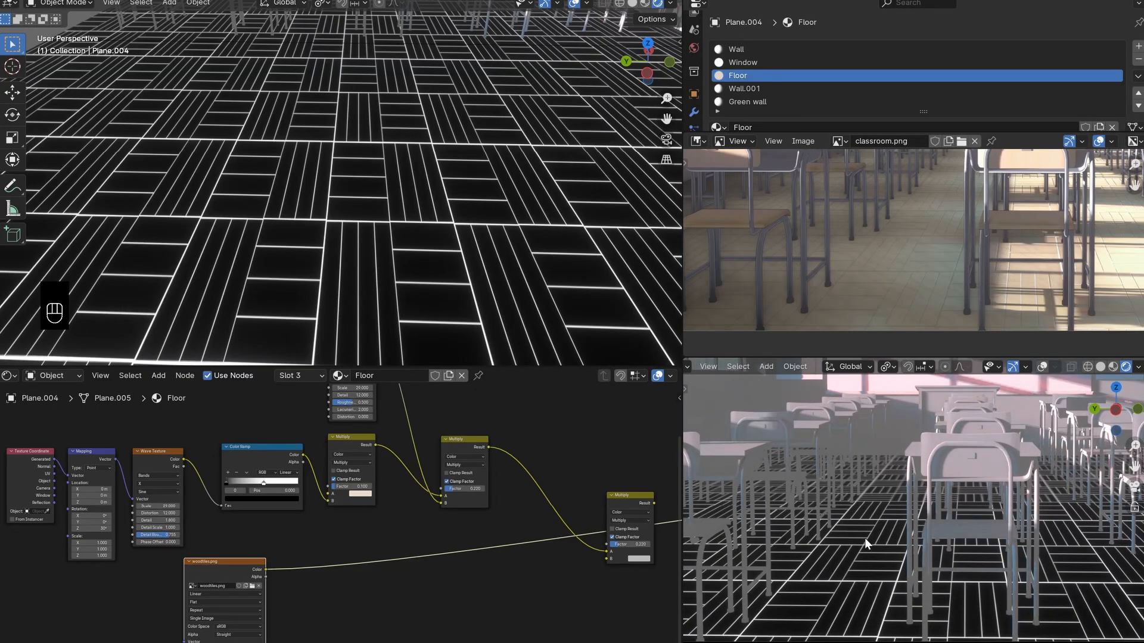
scroll(871, 535, "down", 2)
scroll(983, 536, "down", 1)
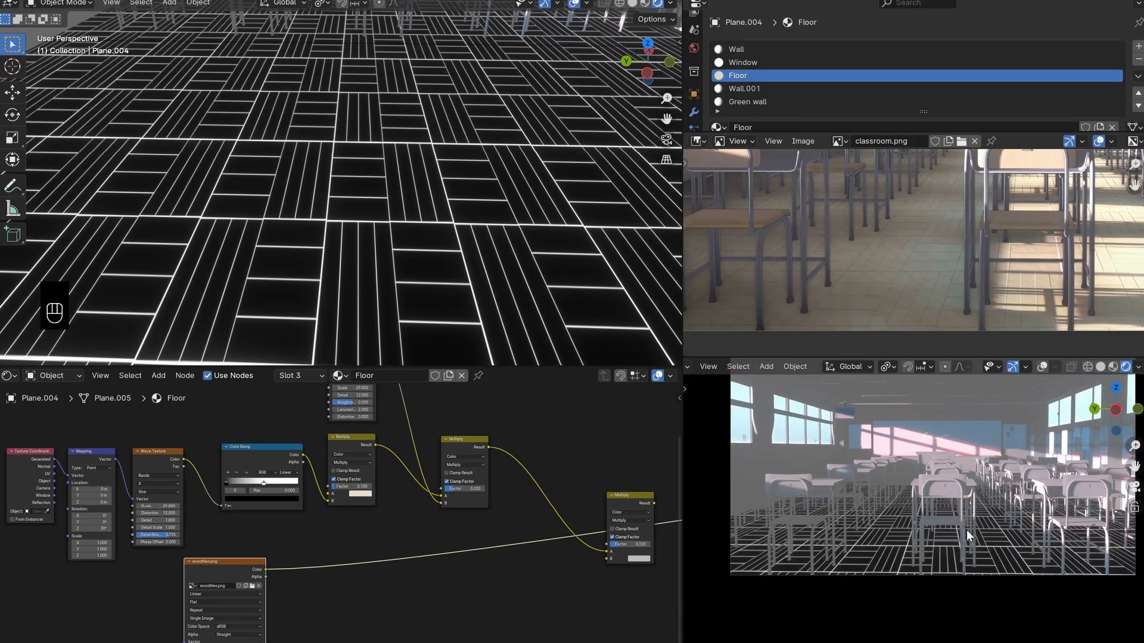
- Reposition the woodtiles.png texture node and add linked Texture Coordinate and Mapping nodes, placed beside its Vector input
middle_click_drag(289, 573, 515, 558)
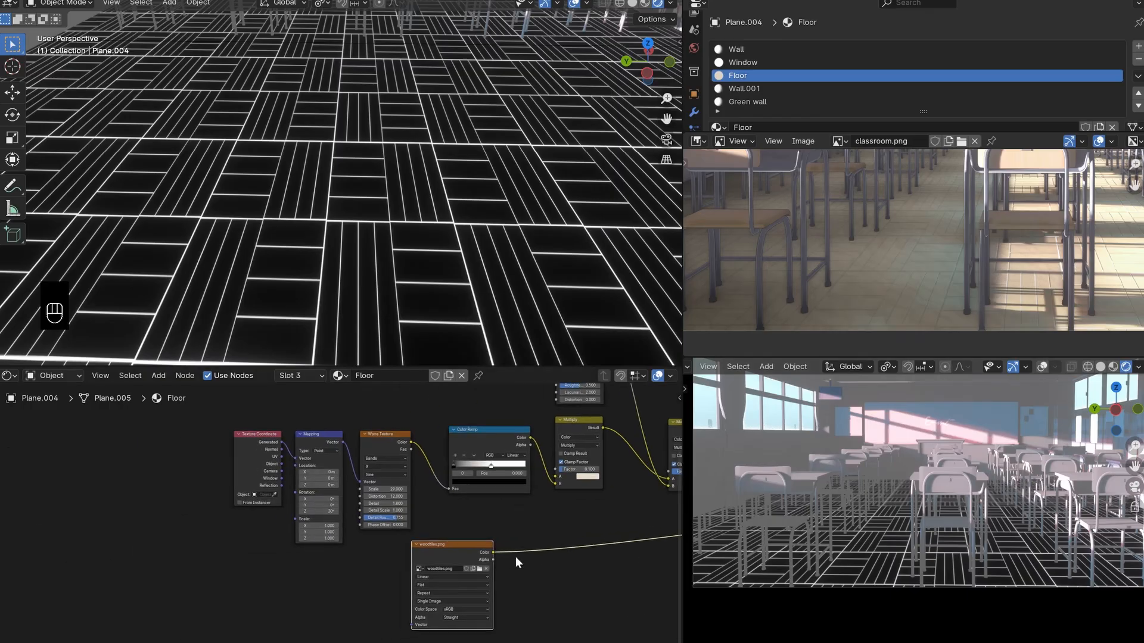
left_click_drag(446, 558, 397, 568)
middle_click_drag(406, 570, 432, 578)
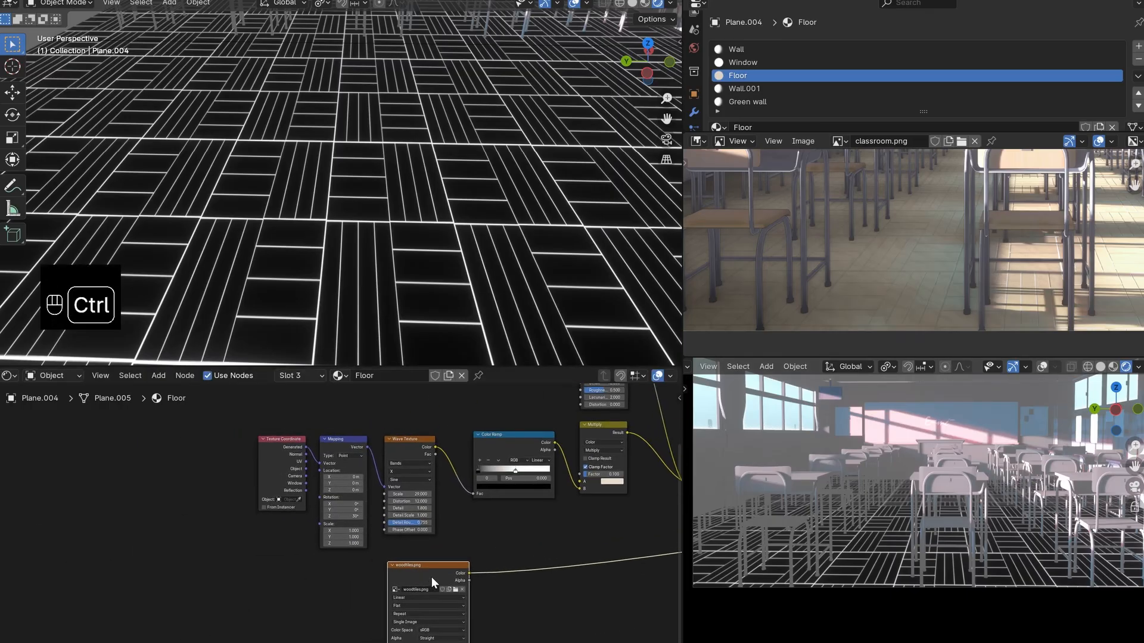
key("ctrl+t")
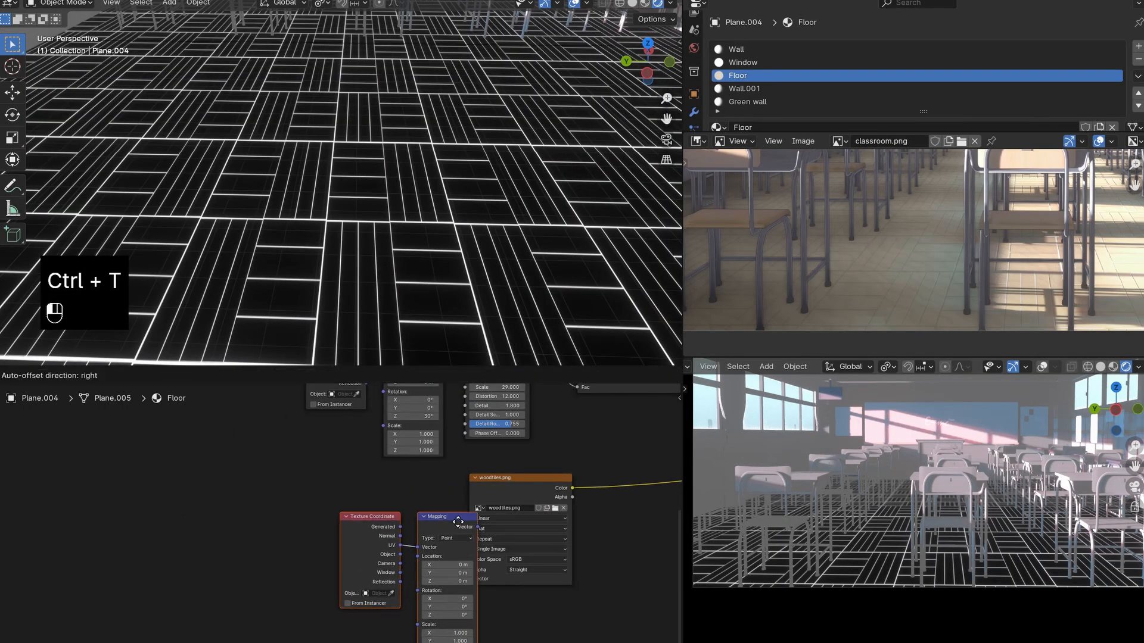
left_click(432, 501)
left_click(513, 498)
- Link the woodtiles.png Color to the third Multiply's B input, preview that Multiply as the output and move it closer to the second Multiply
scroll(944, 559, "down", 1)
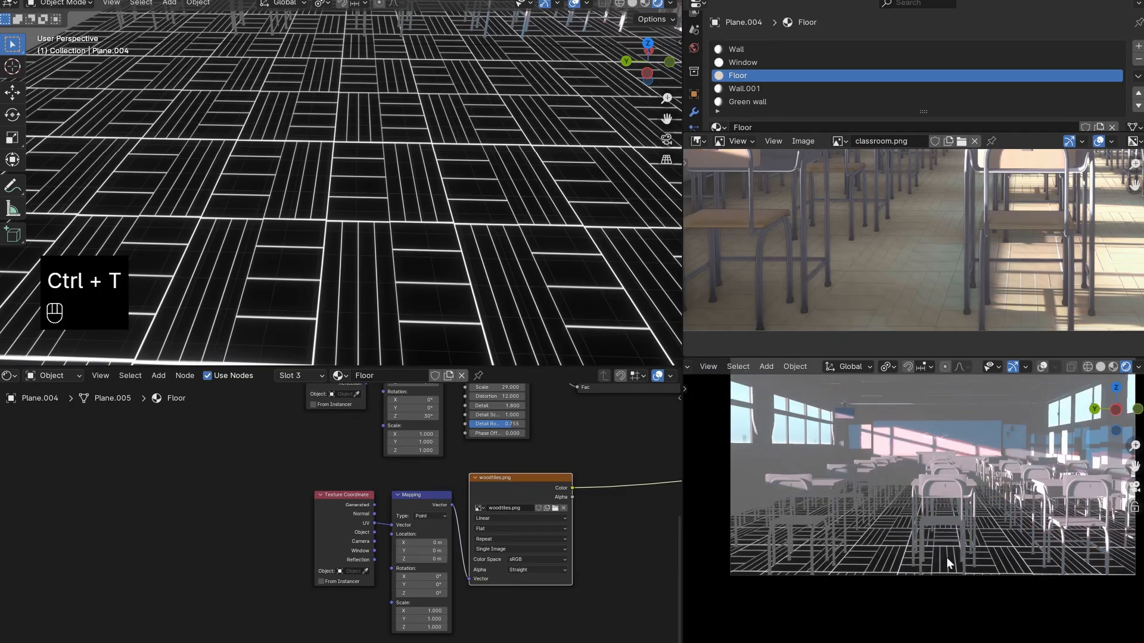
middle_click_drag(945, 557, 935, 561, "shift")
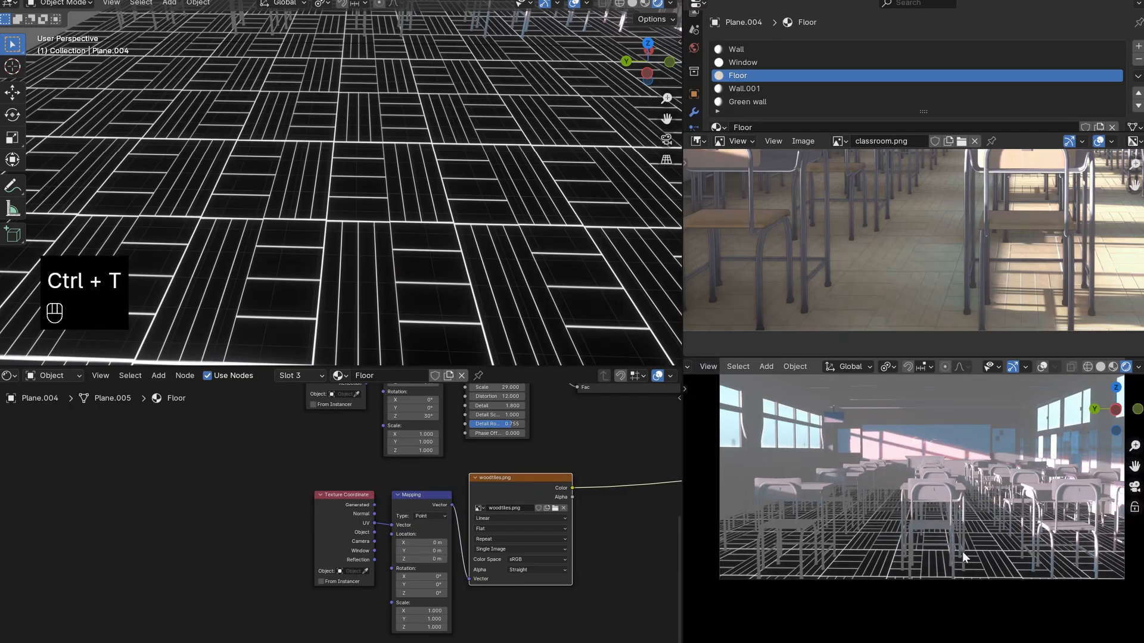
scroll(357, 192, "down", 8)
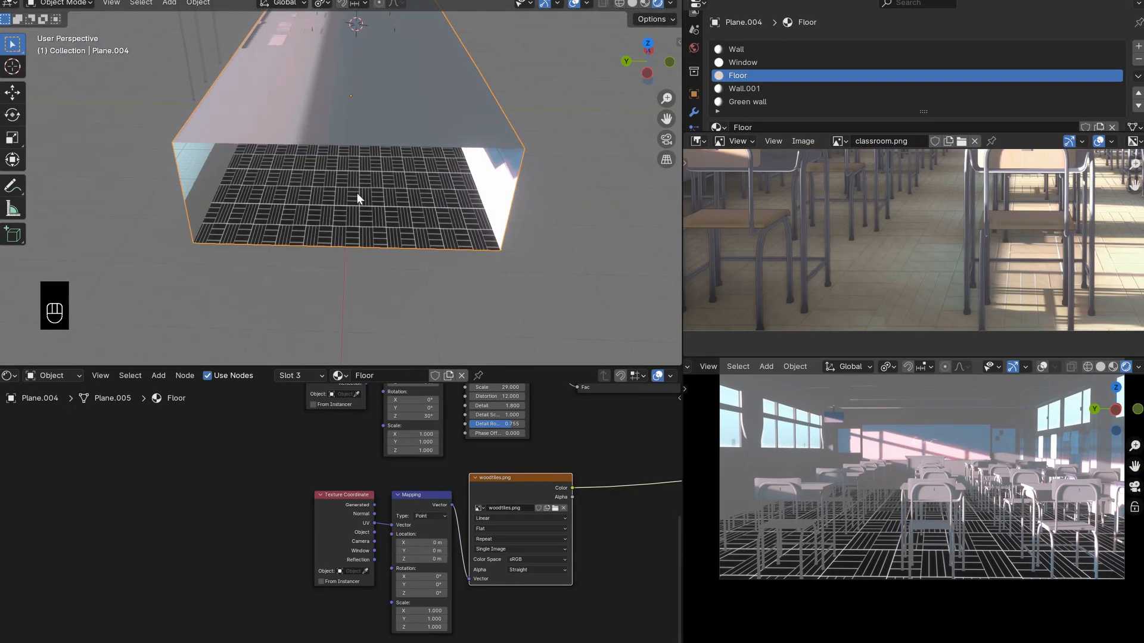
scroll(356, 191, "up", 3)
middle_click_drag(363, 201, 334, 141, "shift")
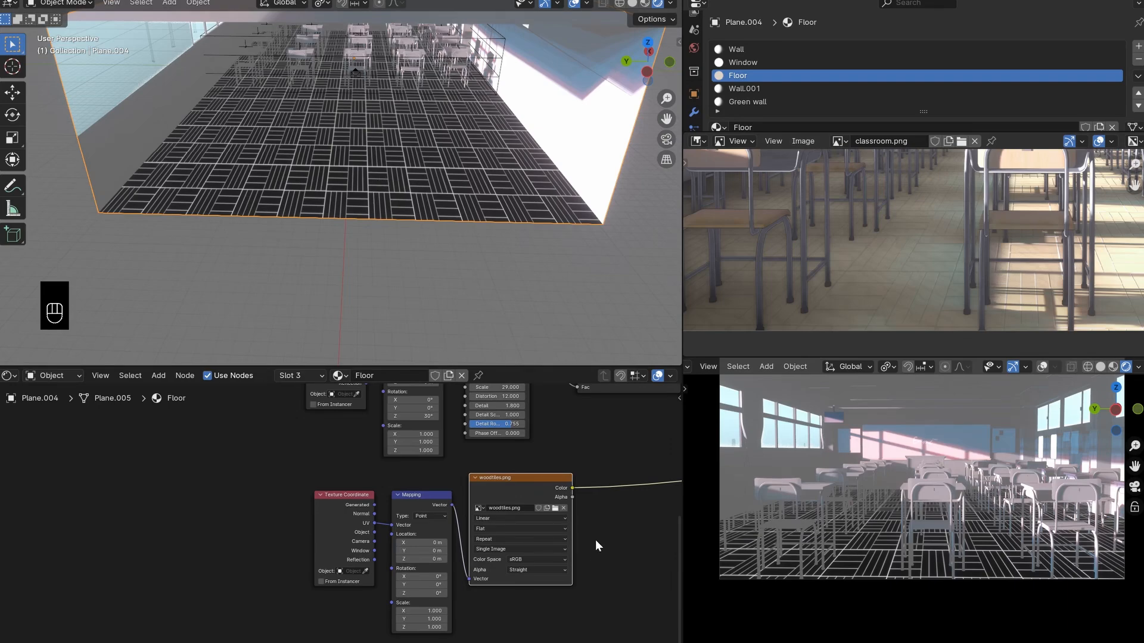
middle_click_drag(595, 544, 413, 572)
scroll(413, 572, "down", 3)
middle_click_drag(489, 536, 280, 572)
scroll(377, 565, "down", 1)
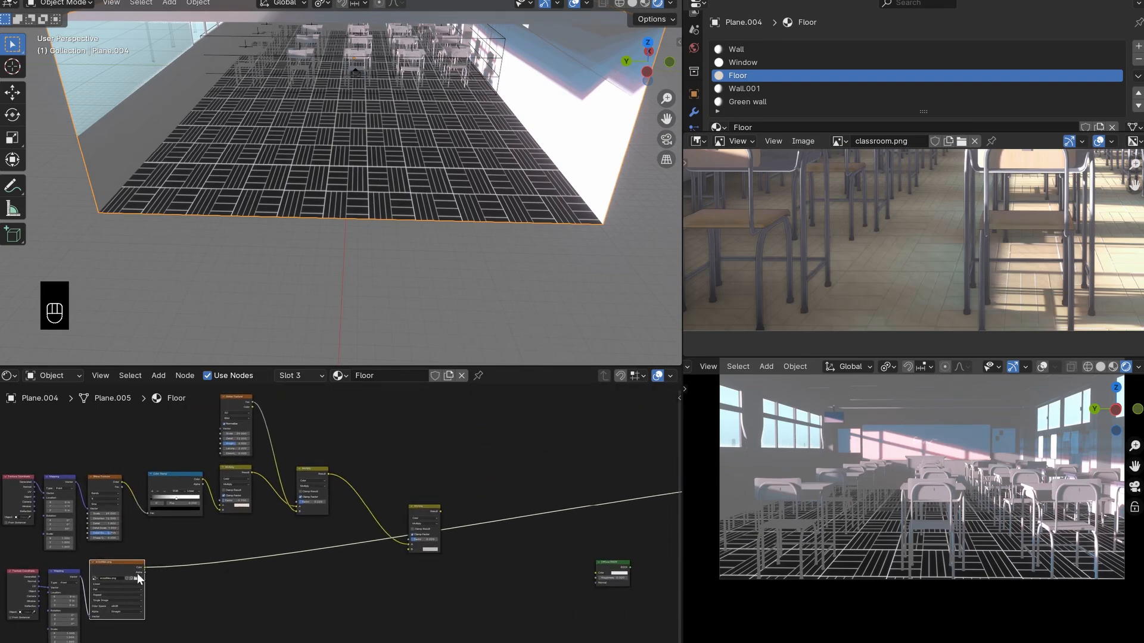
scroll(462, 530, "up", 2)
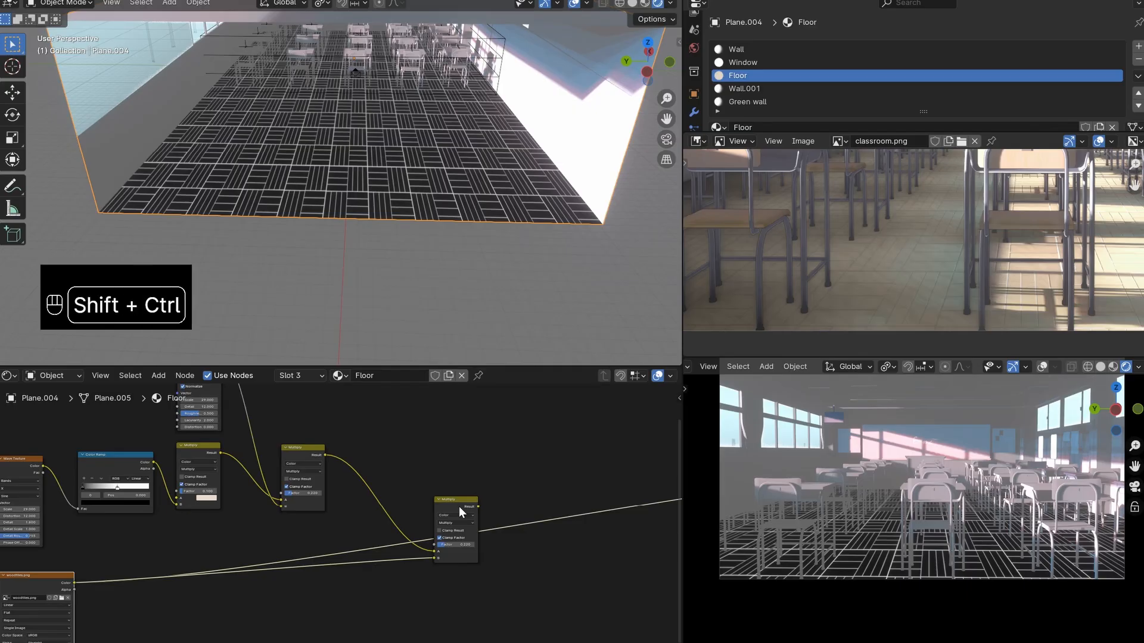
left_click(459, 506, "ctrl+shift")
left_click_drag(439, 513, 427, 516)
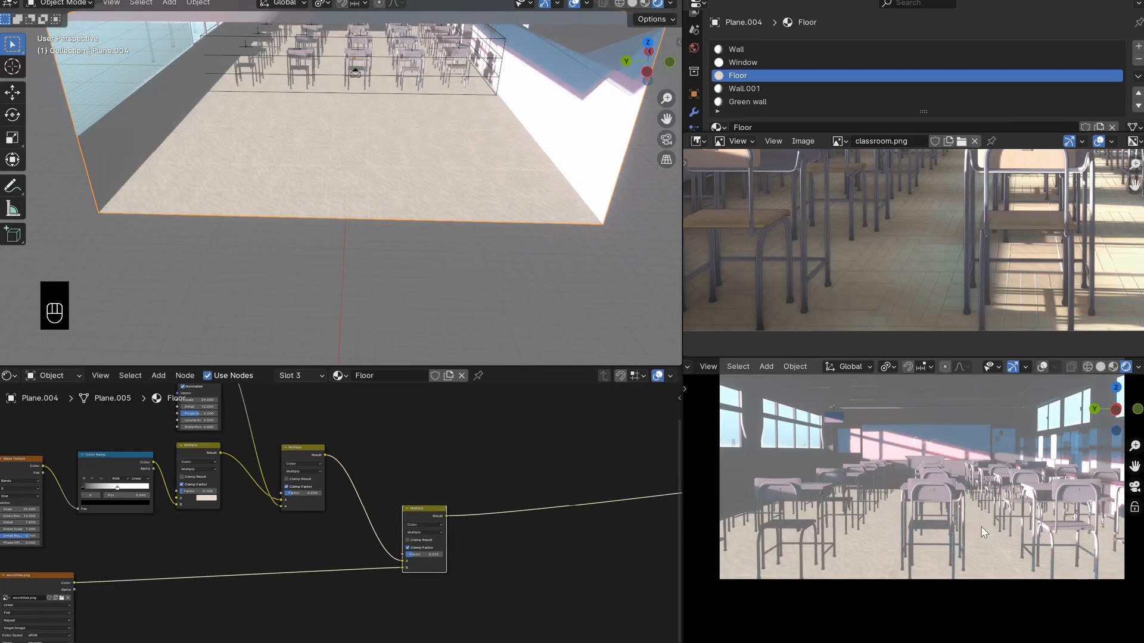
- Try a Factor of 1.000 on the third Multiply node while inspecting the tile lines up close
scroll(953, 539, "up", 2)
middle_click_drag(946, 542, 923, 532, "shift")
scroll(923, 531, "up", 2)
scroll(865, 556, "up", 3)
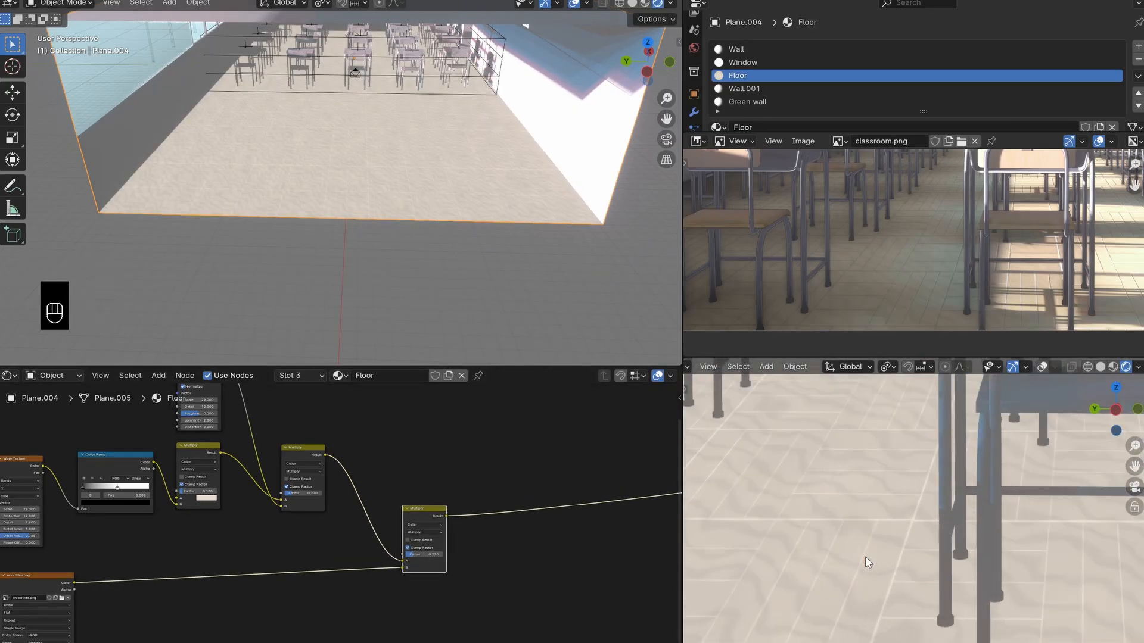
scroll(456, 562, "up", 2)
left_click_drag(441, 562, 477, 562)
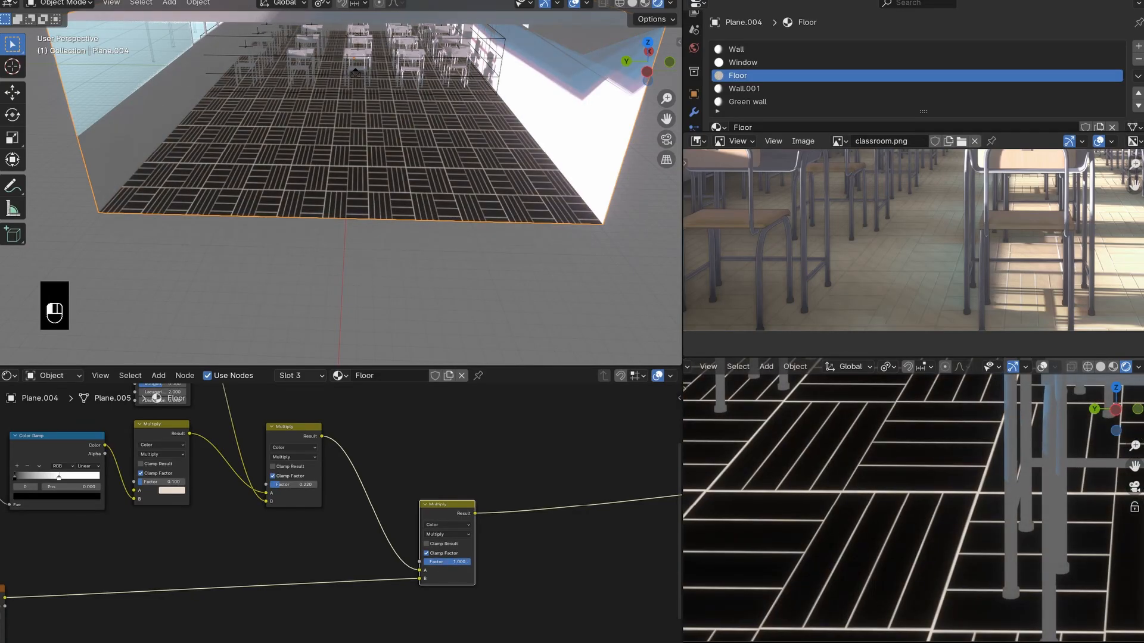
right_click(471, 563)
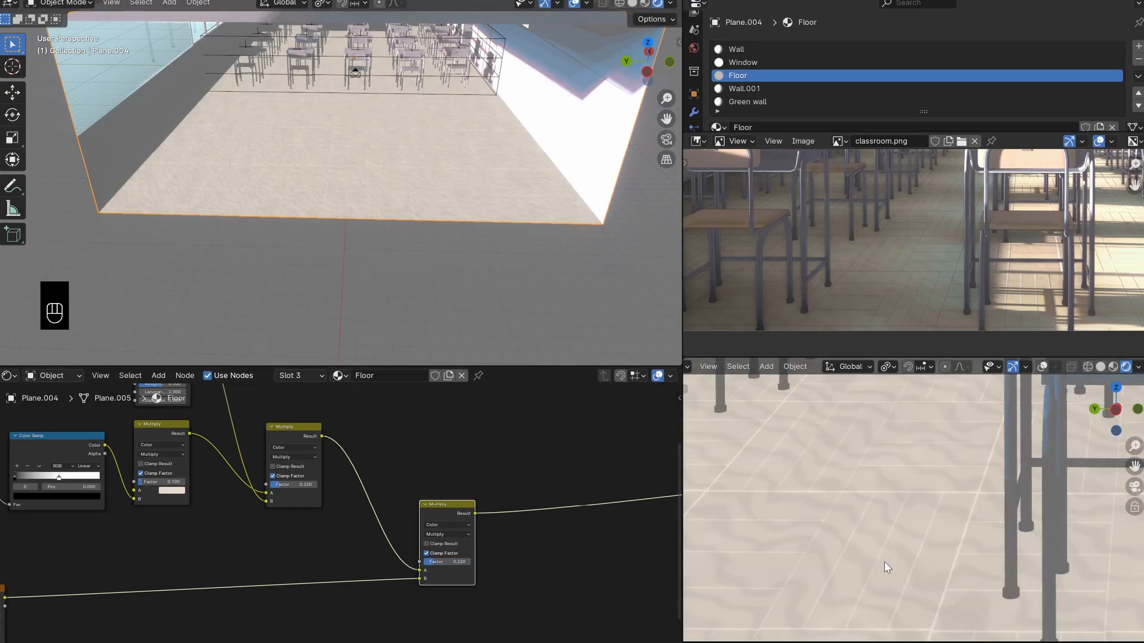
- Duplicate the Color Ramp node and place the copy below the link between woodtiles.png and the third Multiply
scroll(316, 563, "down", 3)
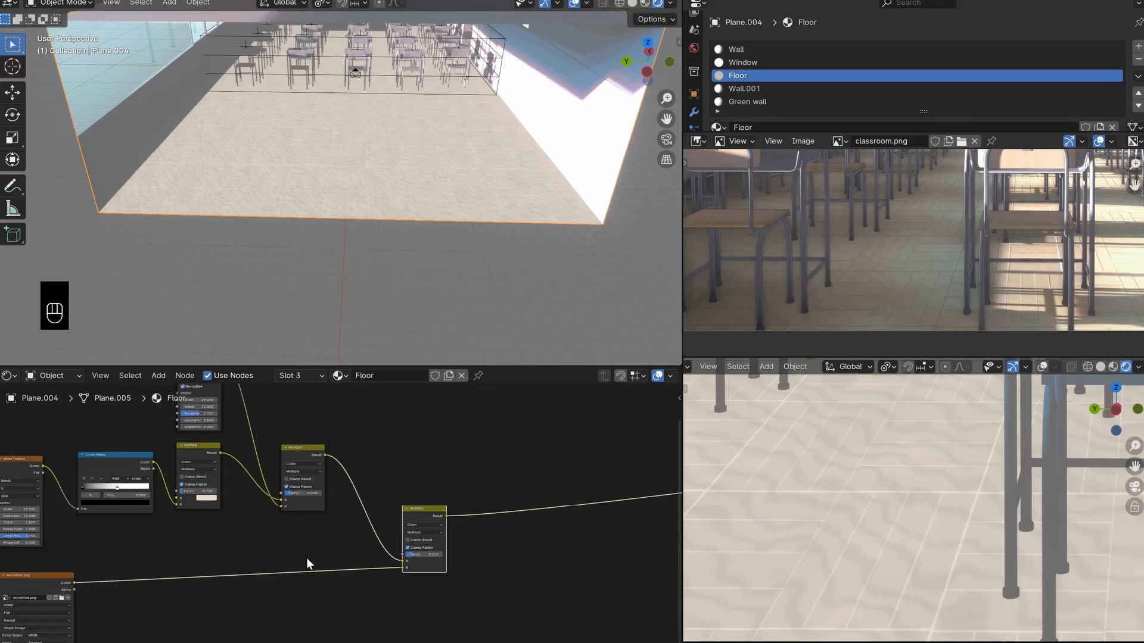
middle_click_drag(290, 557, 485, 541)
left_click(305, 454)
key("shift+d")
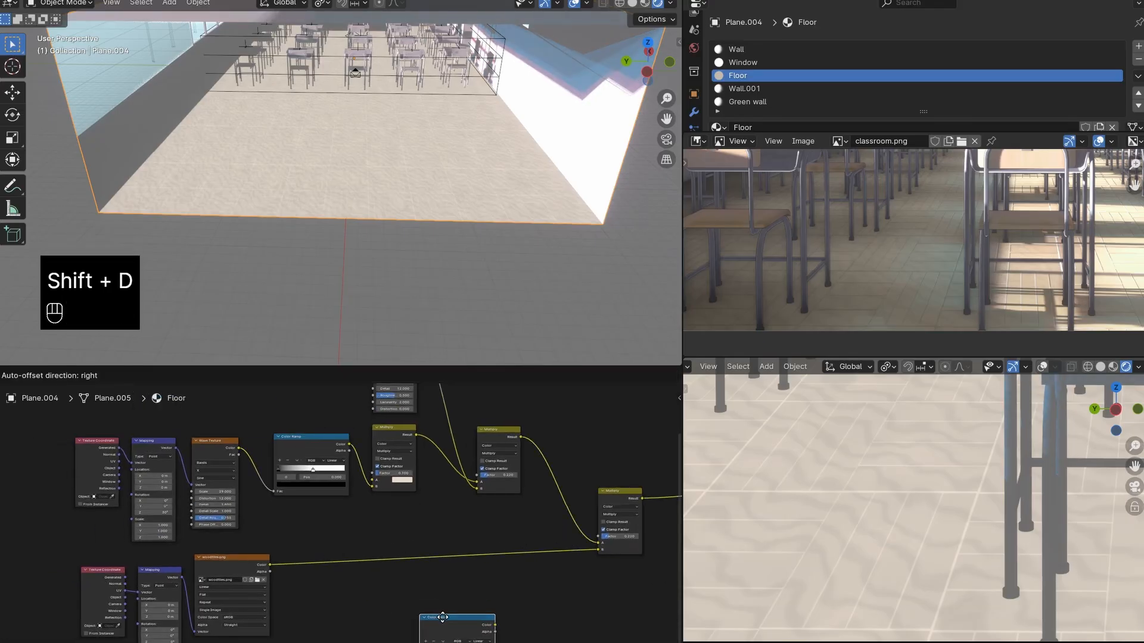
left_click(427, 603)
scroll(415, 579, "up", 2)
middle_click_drag(413, 573, 370, 513)
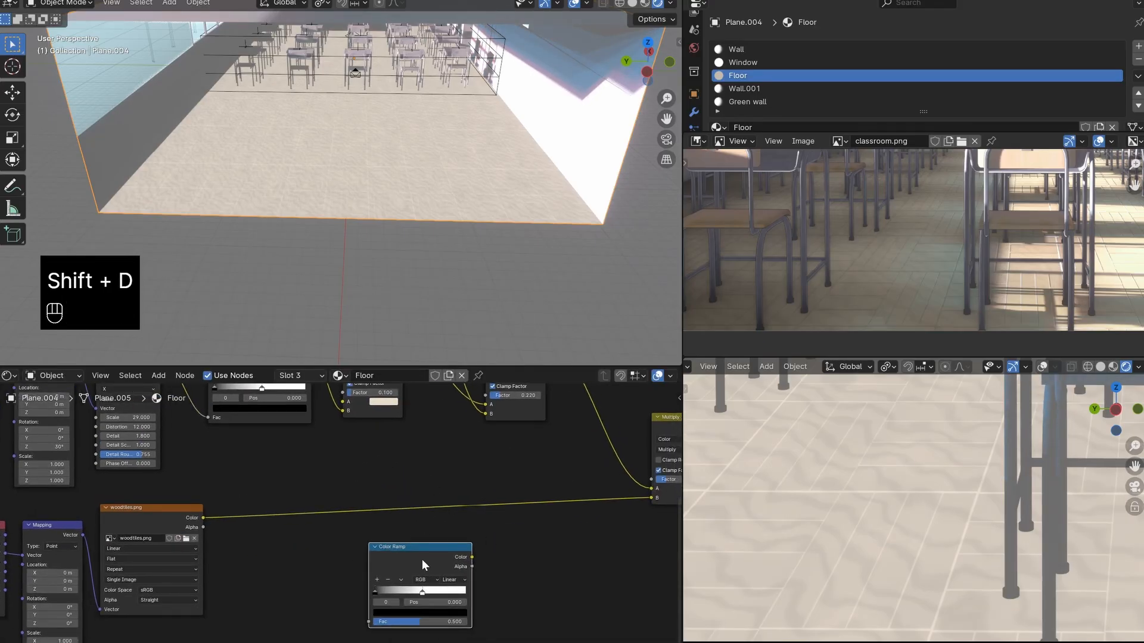
- Flip the duplicated Color Ramp and place its white stop at the start and its black stop at 0.166
scroll(422, 559, "up", 3)
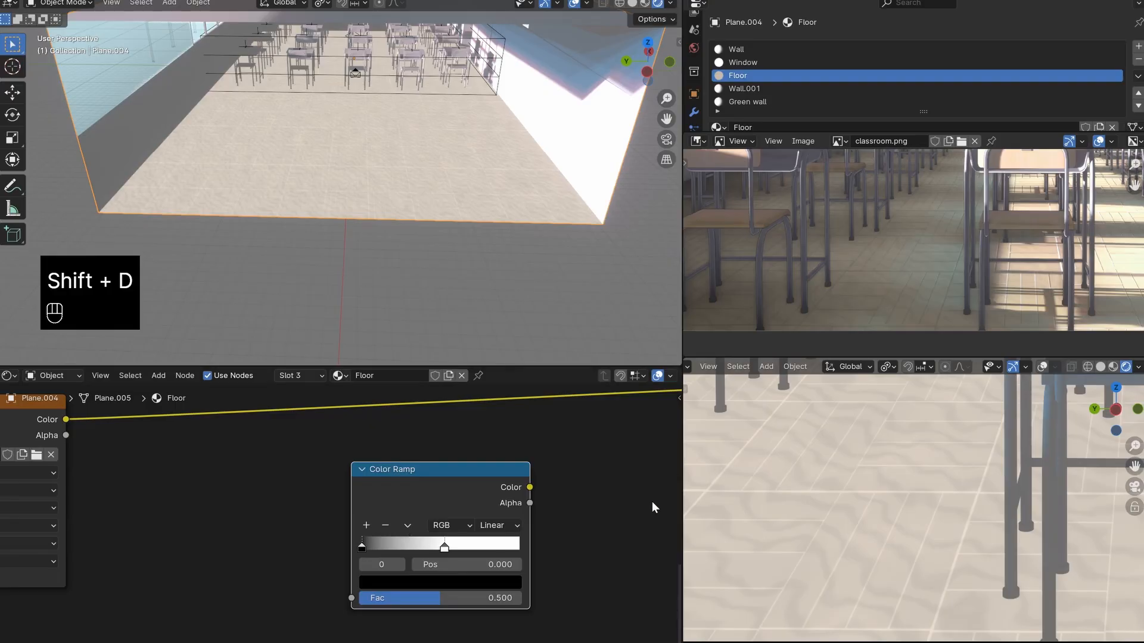
scroll(467, 564, "down", 1)
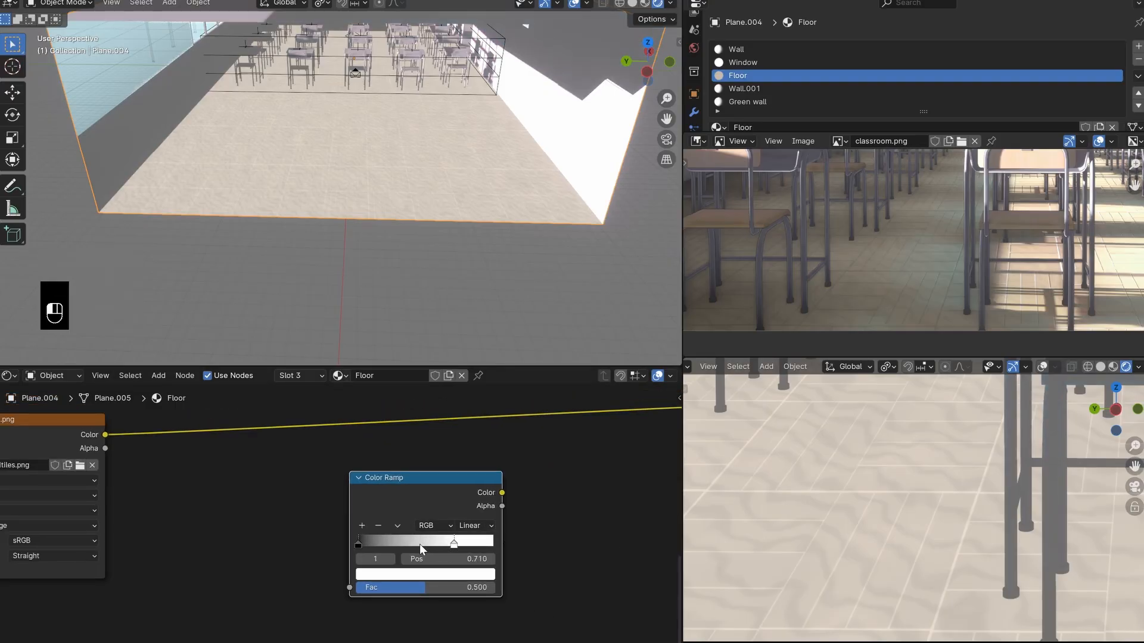
scroll(411, 545, "up", 1)
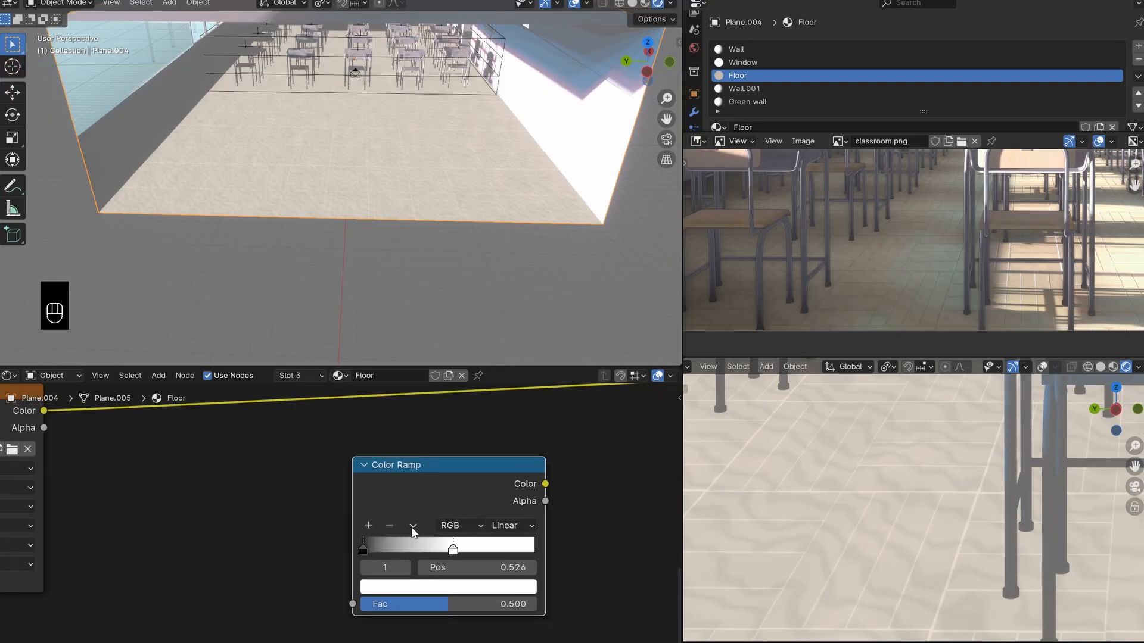
left_click(413, 526)
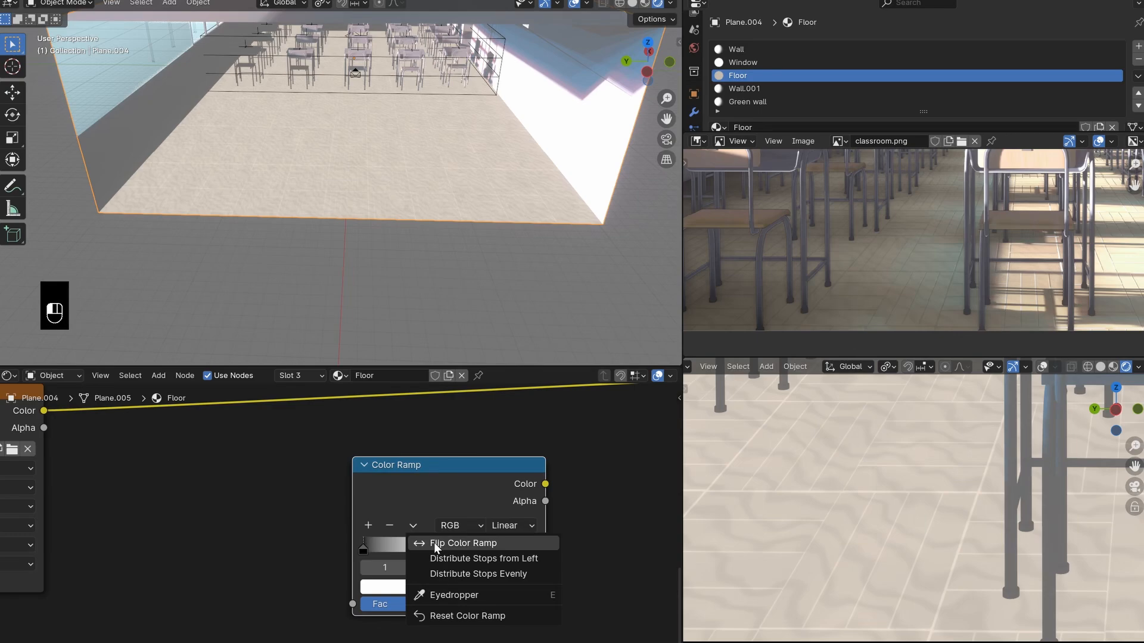
left_click(433, 542)
left_click_drag(443, 548, 363, 549)
left_click_drag(533, 548, 395, 552)
- Set the duplicated Color Ramp's interpolation to Constant
left_click(512, 525)
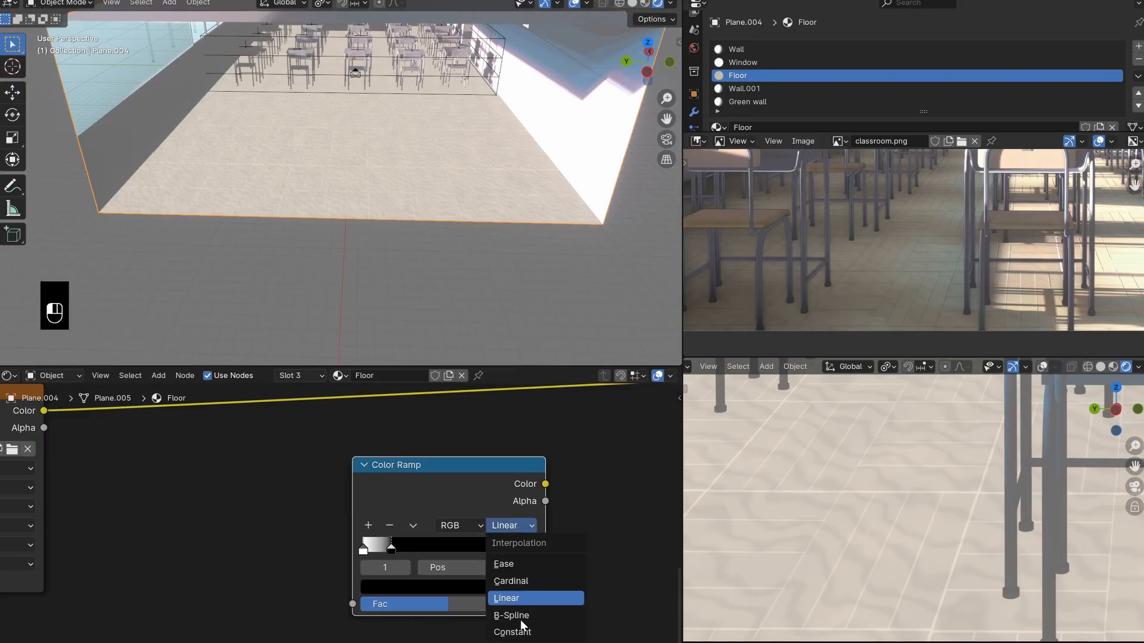
left_click(512, 631)
scroll(328, 554, "down", 3)
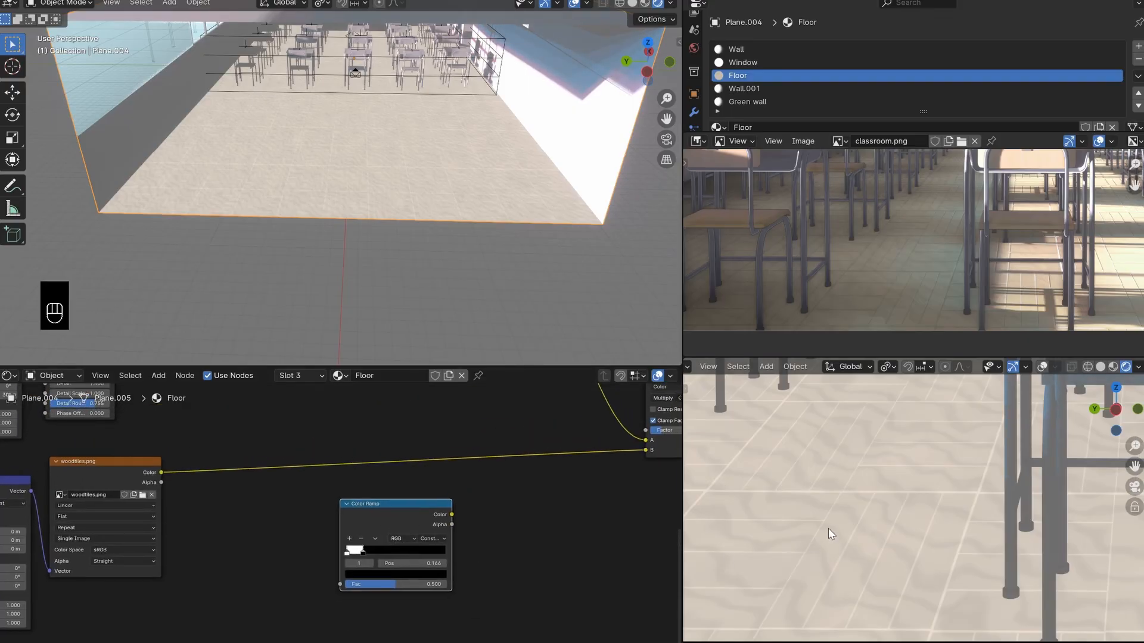
- Route the woodtiles.png Color through the duplicated Color Ramp's Fac and link the ramp's Color to the third Multiply's B input
middle_click_drag(828, 527, 922, 483)
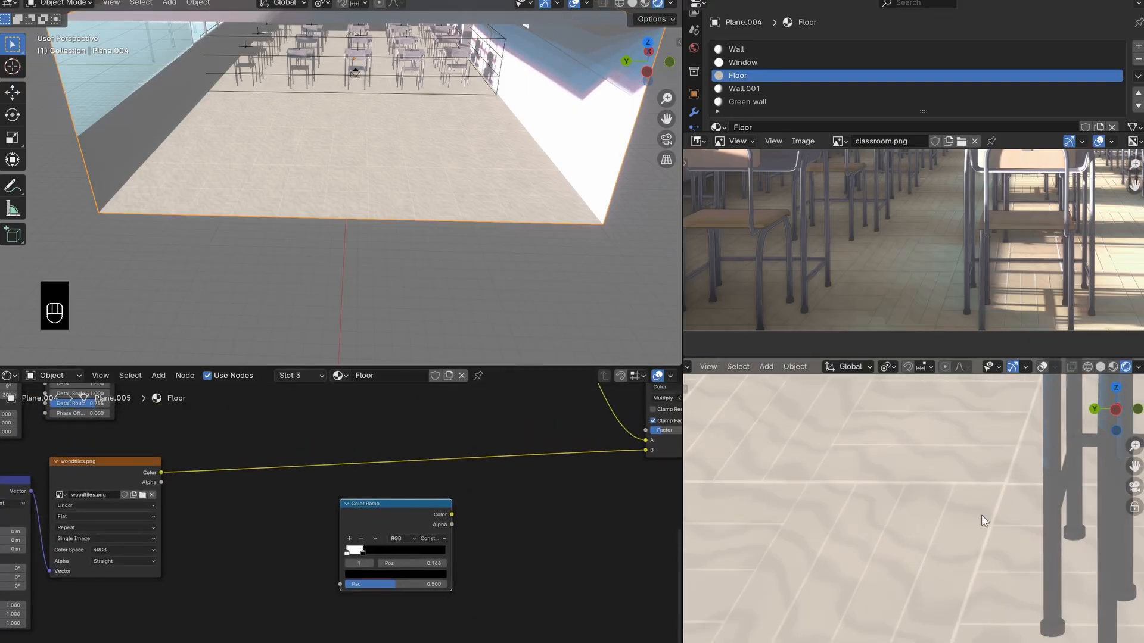
scroll(988, 489, "down", 4)
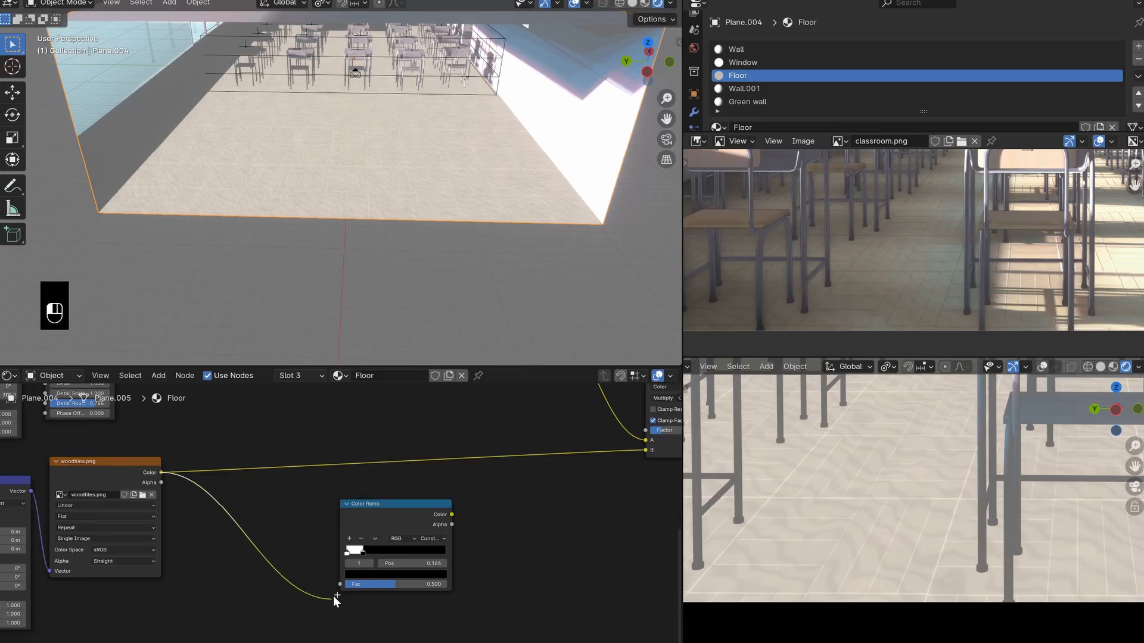
left_click_drag(334, 596, 329, 597)
middle_click_drag(453, 514, 391, 569)
left_click_drag(390, 570, 583, 506)
left_click_drag(347, 559, 331, 491)
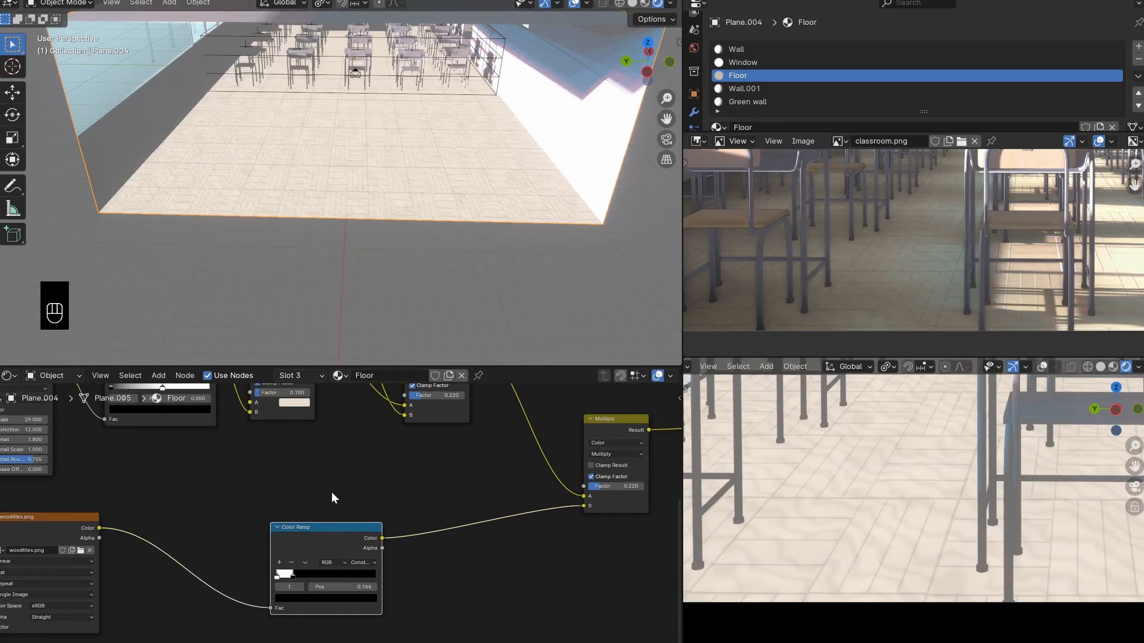
- Examine the floor's tile lines in the camera view from close up and at full-room distance against the classroom.png reference
scroll(934, 511, "down", 3)
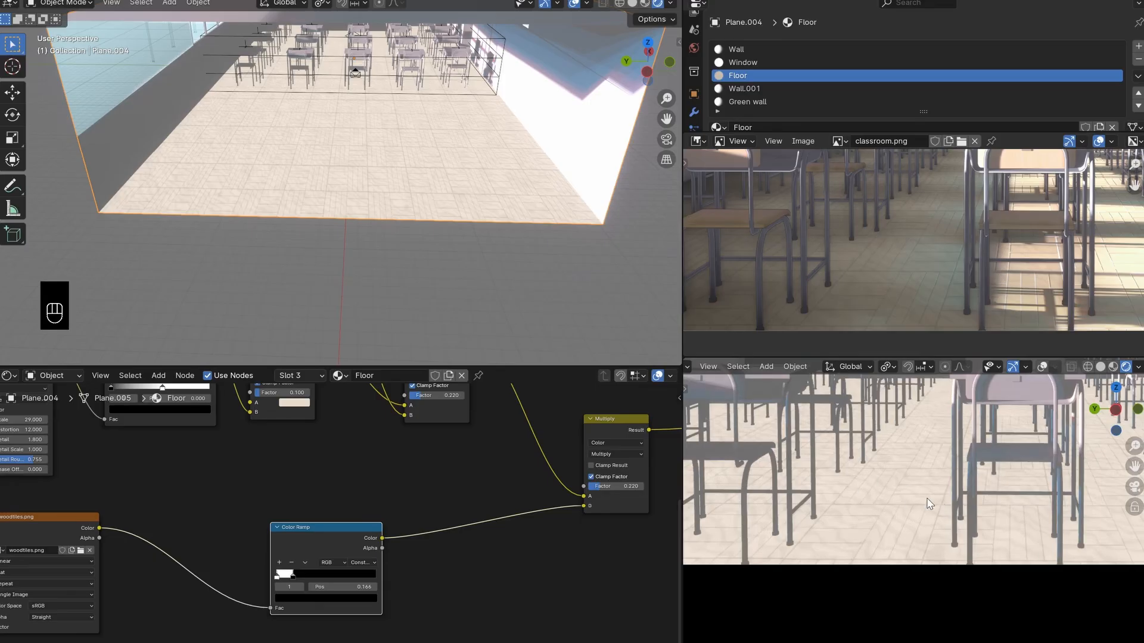
scroll(930, 504, "down", 2)
middle_click_drag(930, 504, 937, 547, "shift")
scroll(955, 541, "up", 2)
scroll(915, 506, "up", 3)
scroll(914, 506, "down", 2)
middle_click_drag(914, 506, 953, 551, "shift")
scroll(954, 554, "up", 3)
middle_click_drag(768, 529, 872, 526, "shift")
scroll(900, 530, "down", 3)
scroll(870, 530, "down", 1)
scroll(865, 540, "up", 2)
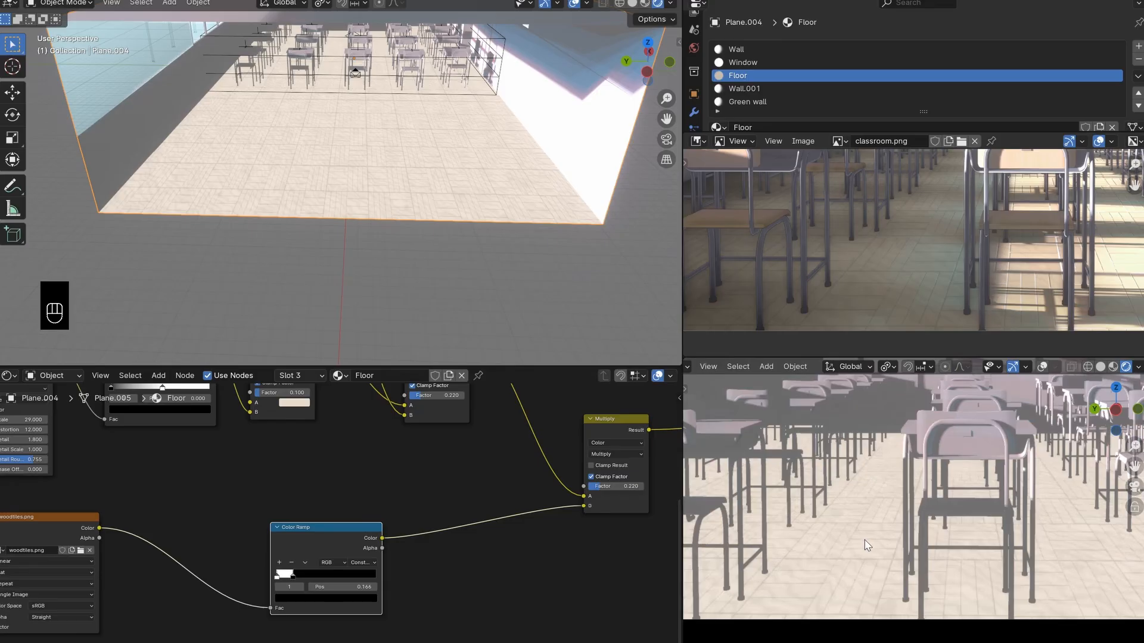
scroll(867, 546, "down", 3)
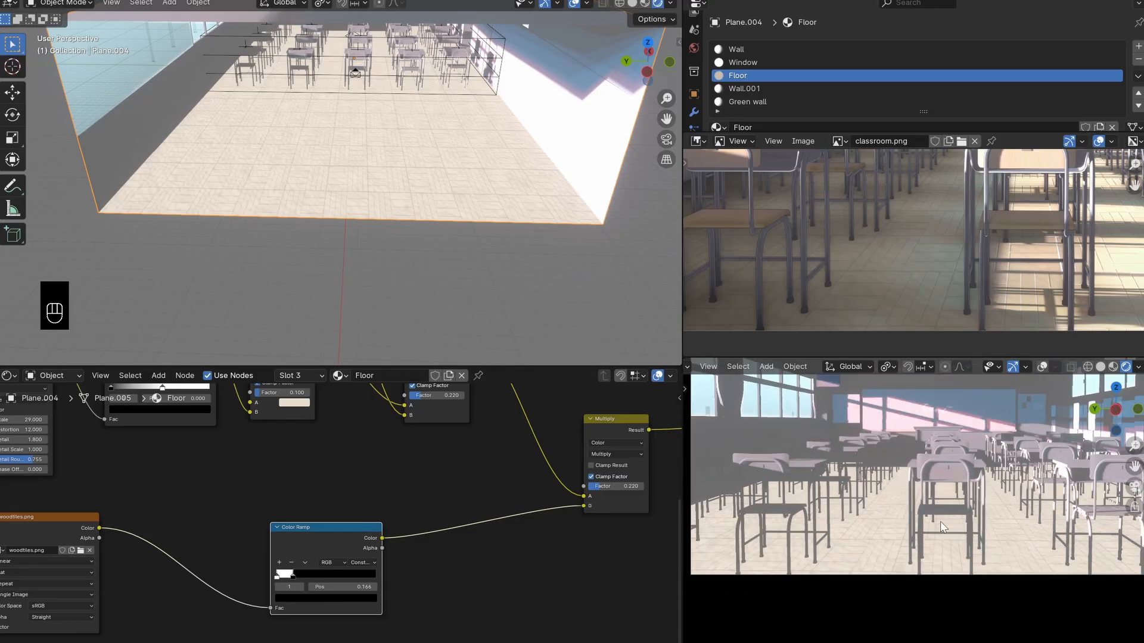
scroll(416, 545, "down", 2)
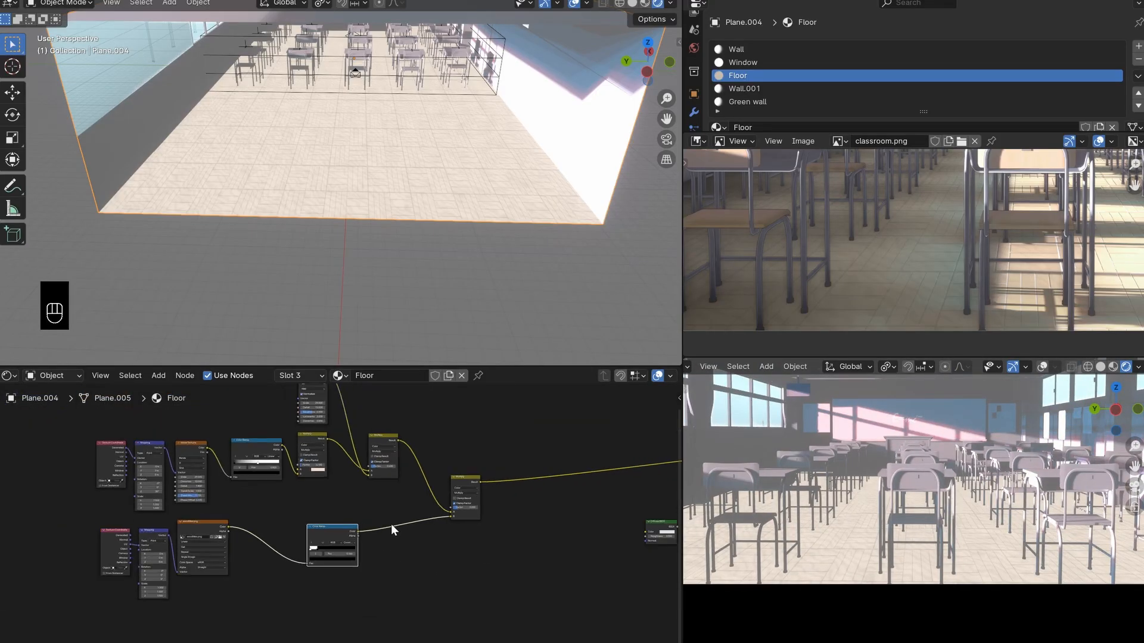
- Select the whole chain of texture, ramp and Multiply nodes and shift it farther from the material output
scroll(505, 485, "down", 2)
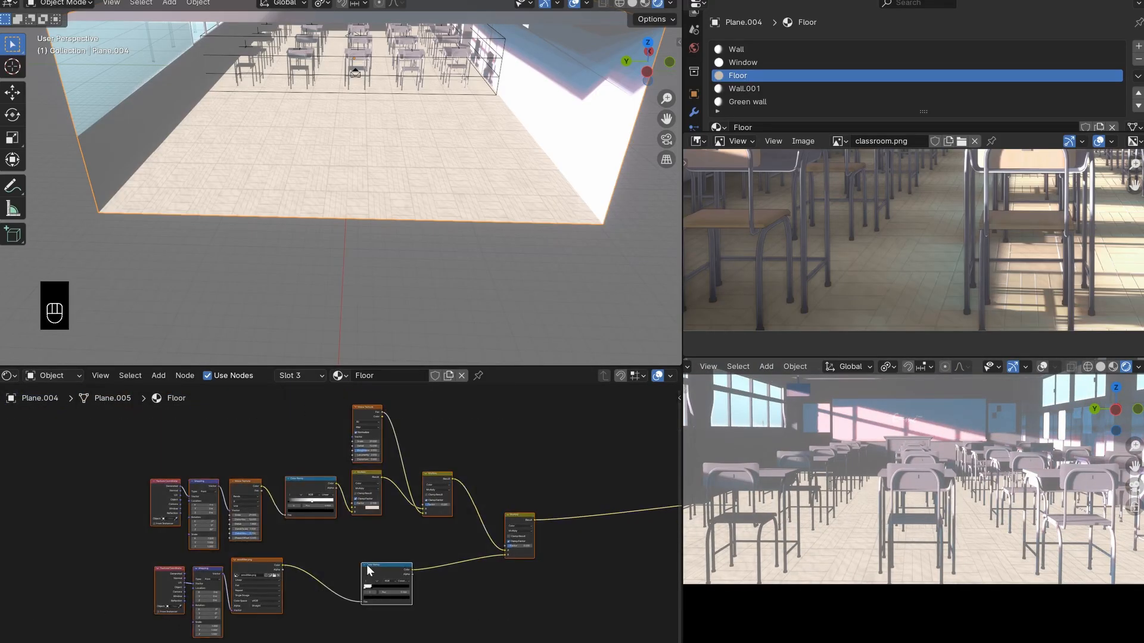
middle_click_drag(509, 535, 467, 558)
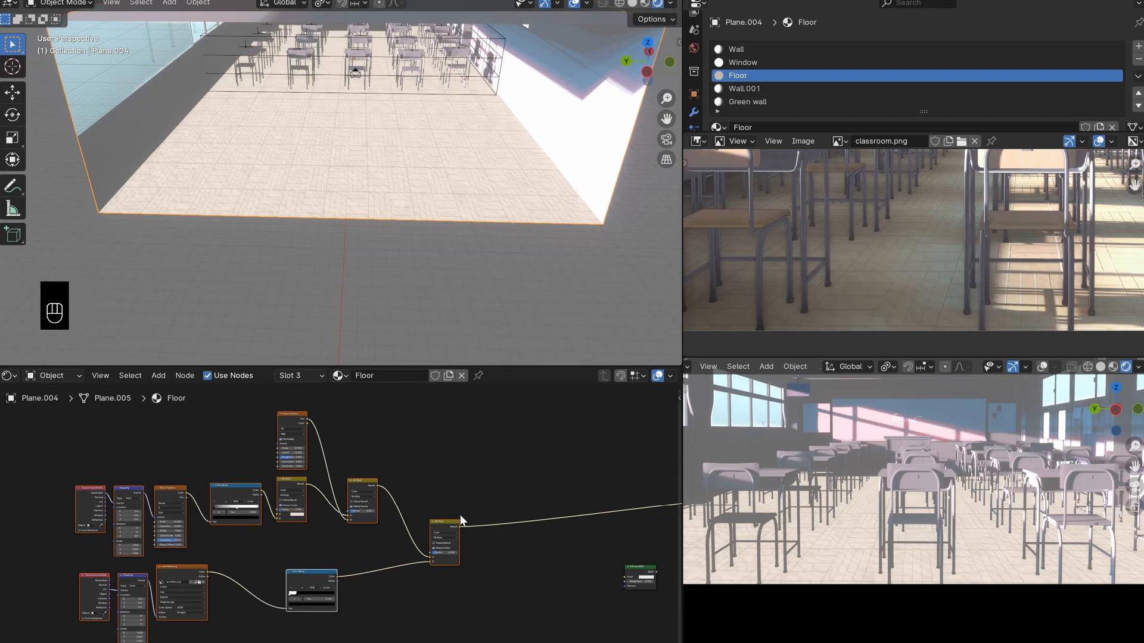
mouse_move(447, 522)
left_mouse_down()
mouse_move(436, 499)
mouse_move(432, 510)
left_mouse_up()
left_click(480, 466)
middle_click_drag(526, 421, 470, 436)
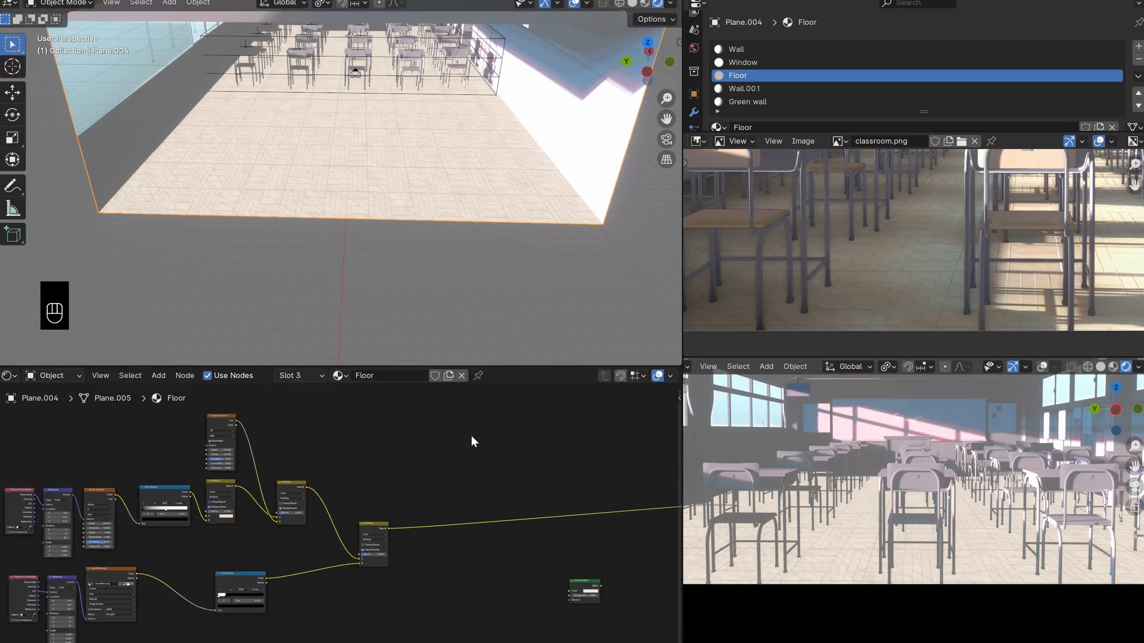
- Insert a Hue/Saturation/Value node into the third Multiply's Result link and save the file
key("shift+a")
type("hu")
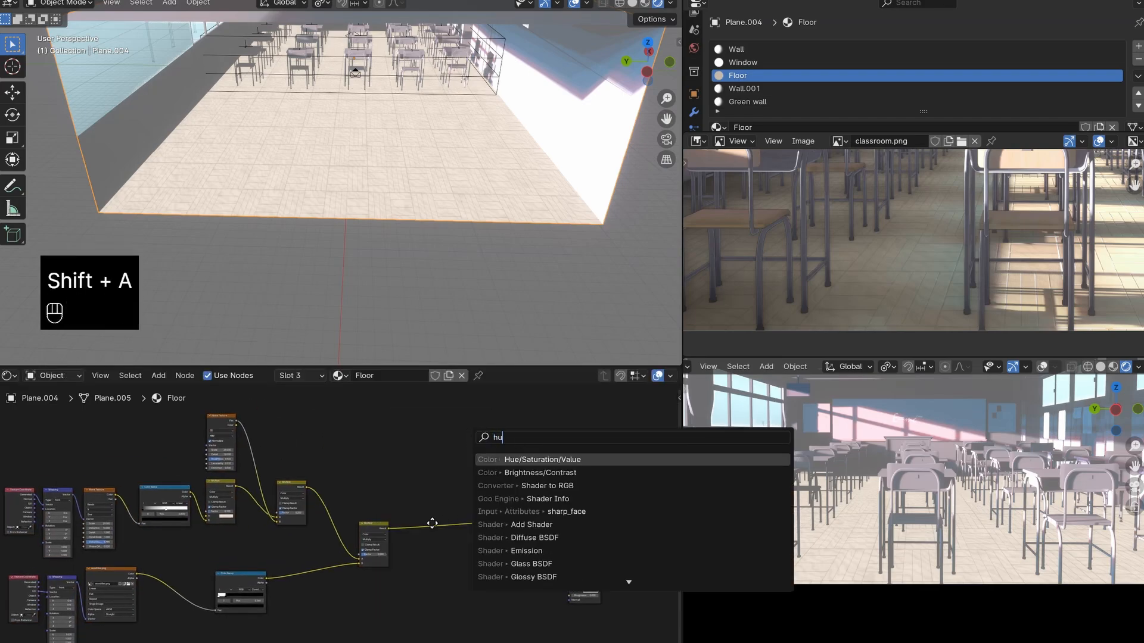
key("Return")
left_click(458, 554)
scroll(417, 542, "up", 4)
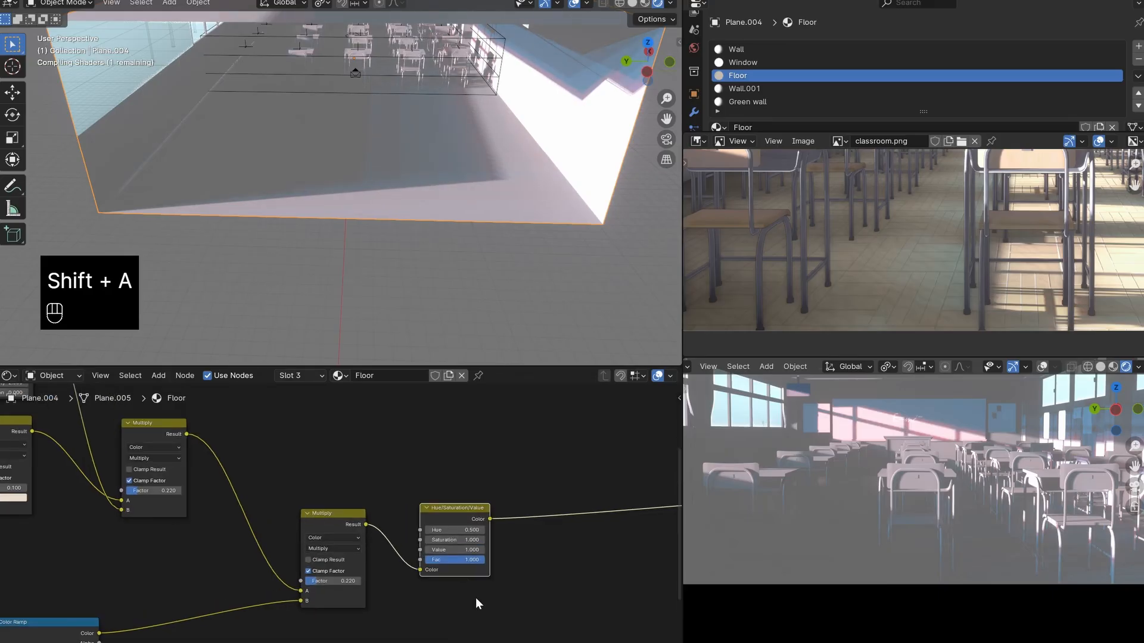
scroll(475, 598, "up", 2)
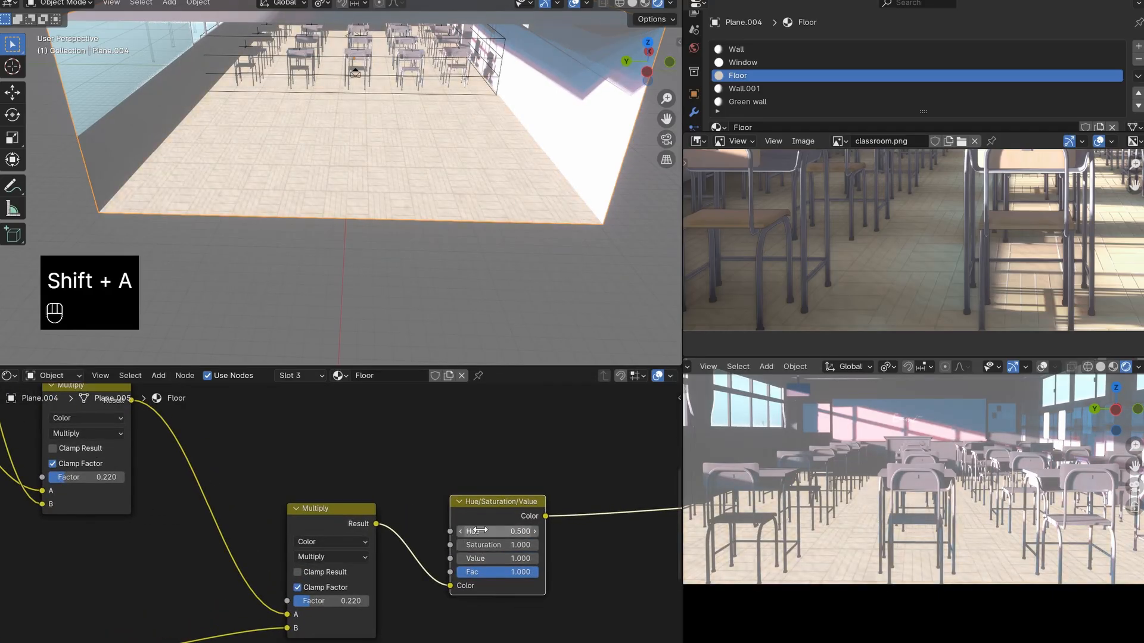
key("ctrl+s")
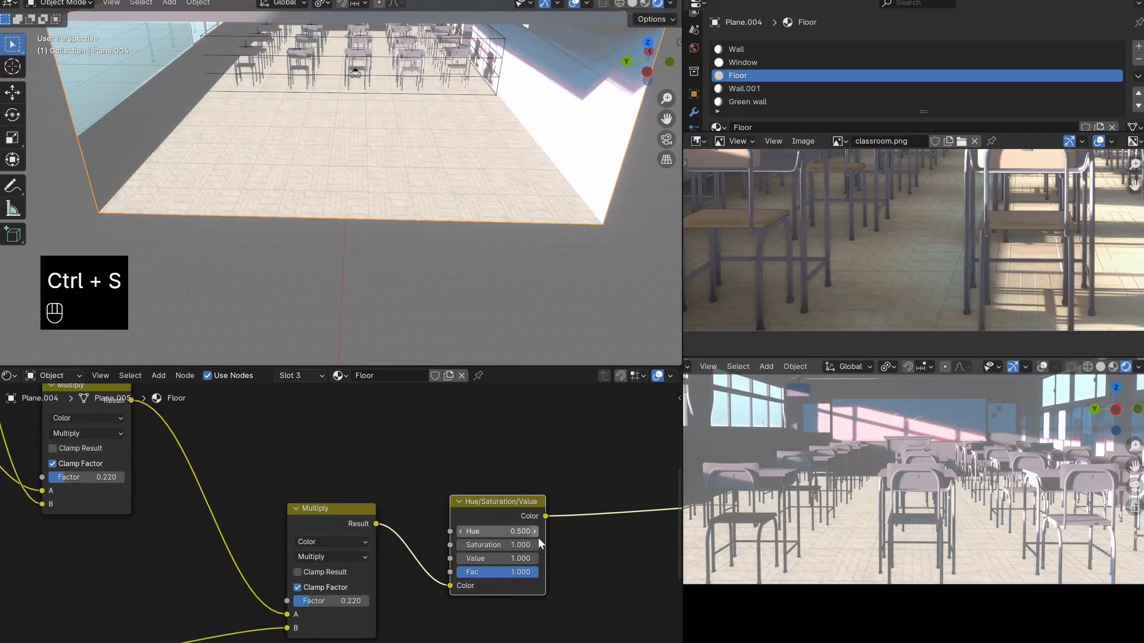
- Try a lower Hue on the Hue/Saturation/Value node and restore it to 0.5
left_click_drag(531, 534, 513, 531)
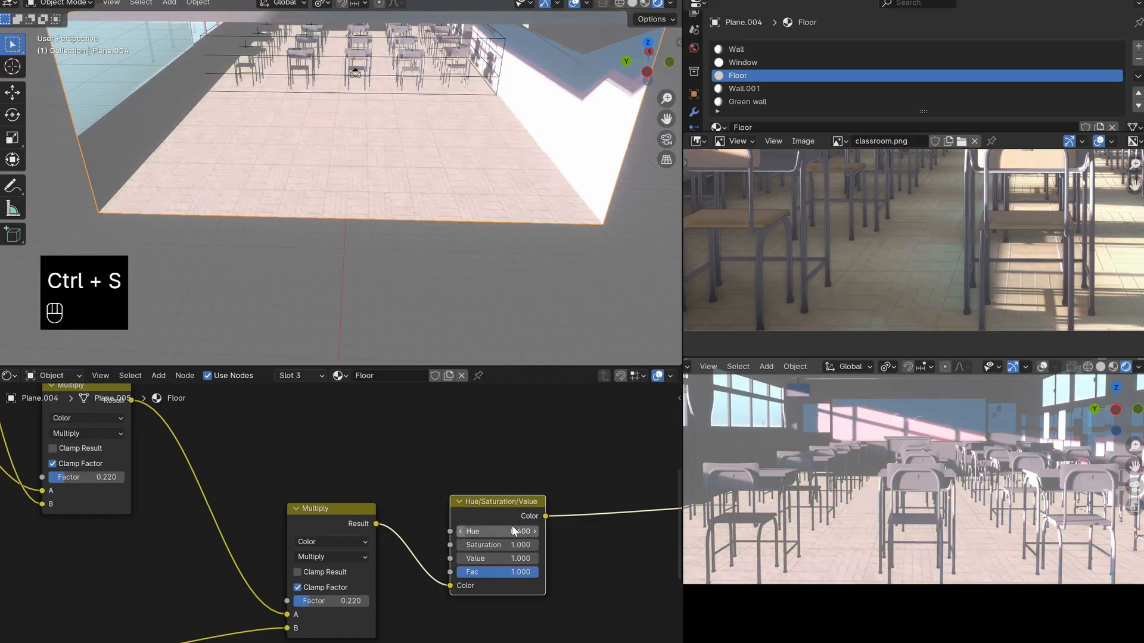
left_click(513, 532)
type("0.5")
key("Return")
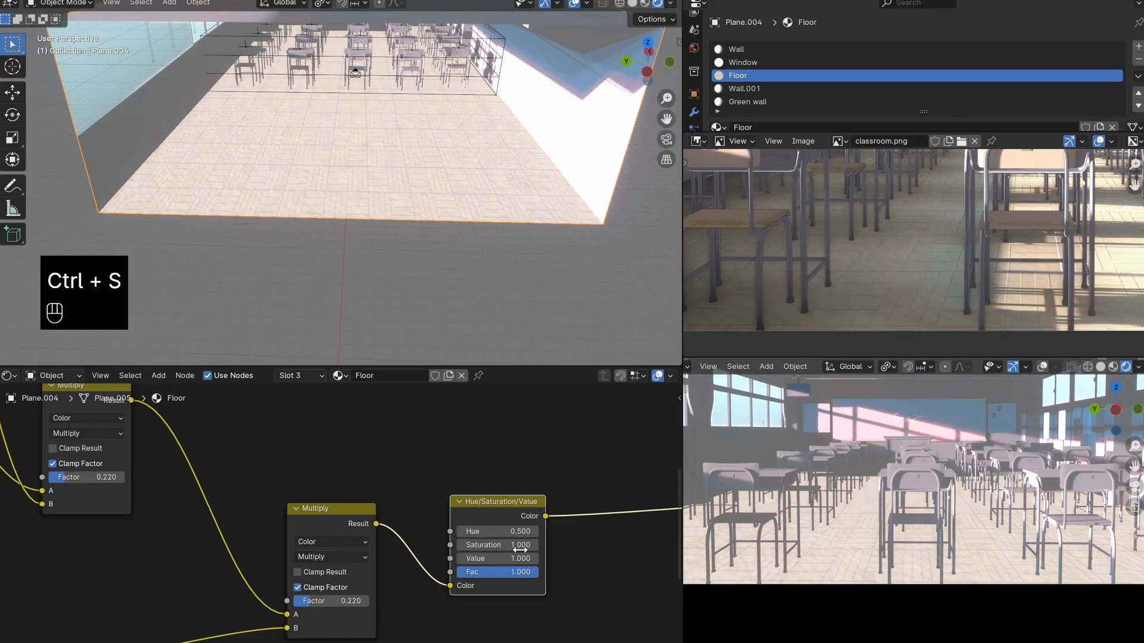
- Set the Hue/Saturation/Value node's Value to 1.2, check the floor in the camera view and save the file
scroll(346, 520, "down", 8)
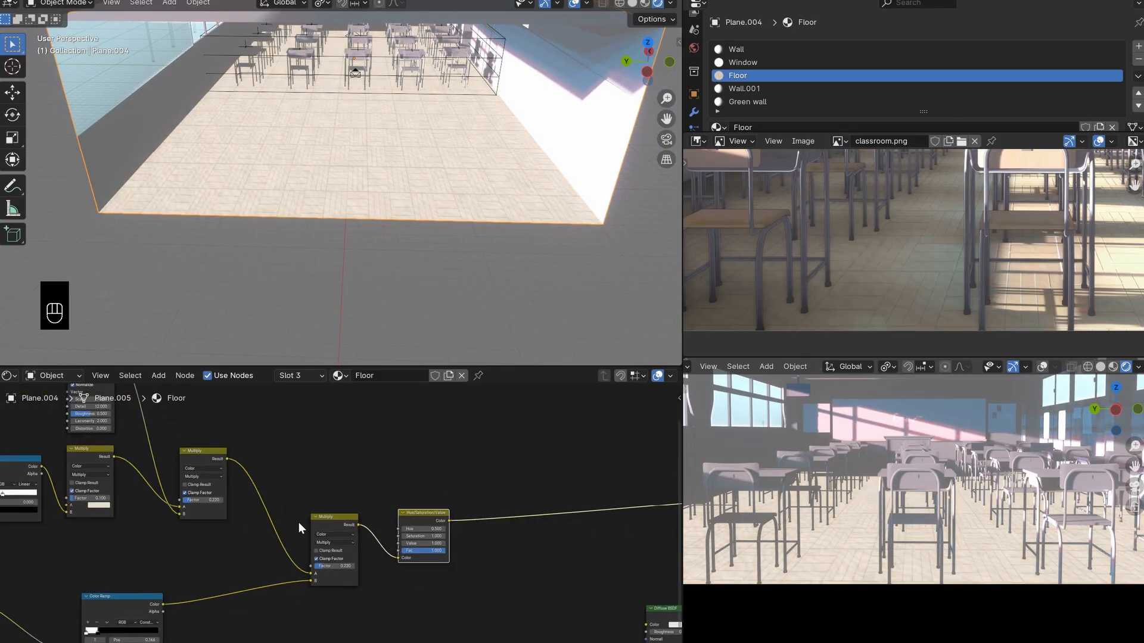
mouse_move(239, 516)
middle_mouse_down()
mouse_move(398, 513)
mouse_move(227, 510)
middle_mouse_up()
scroll(345, 529, "up", 8)
scroll(451, 581, "up", 1)
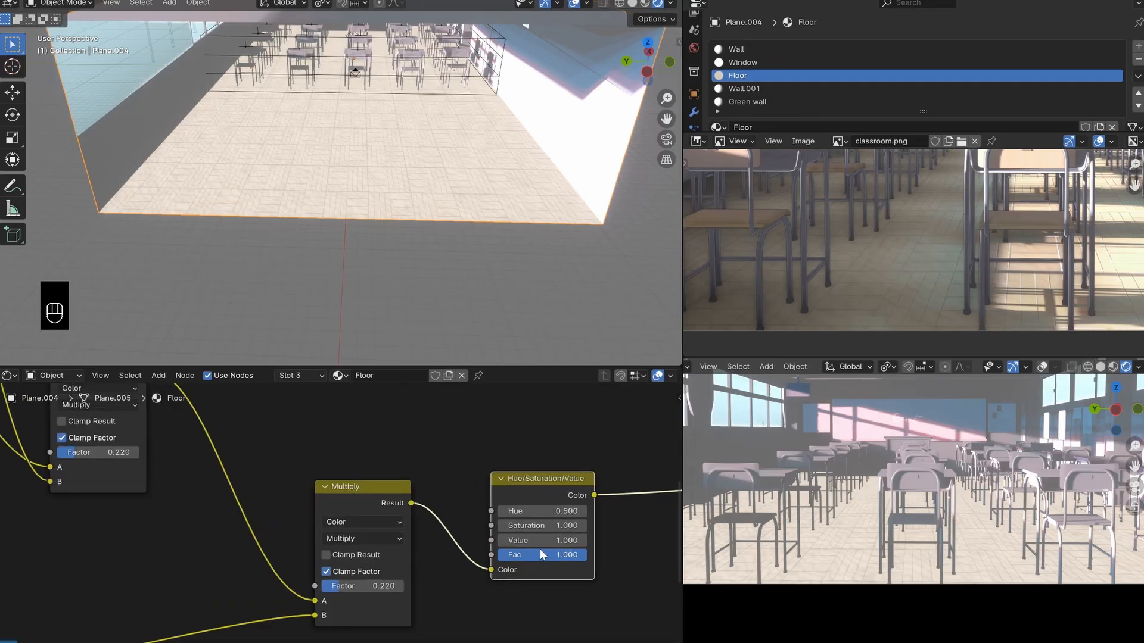
mouse_move(543, 541)
left_mouse_down()
mouse_move(572, 541)
mouse_move(519, 540)
mouse_move(548, 541)
left_mouse_up()
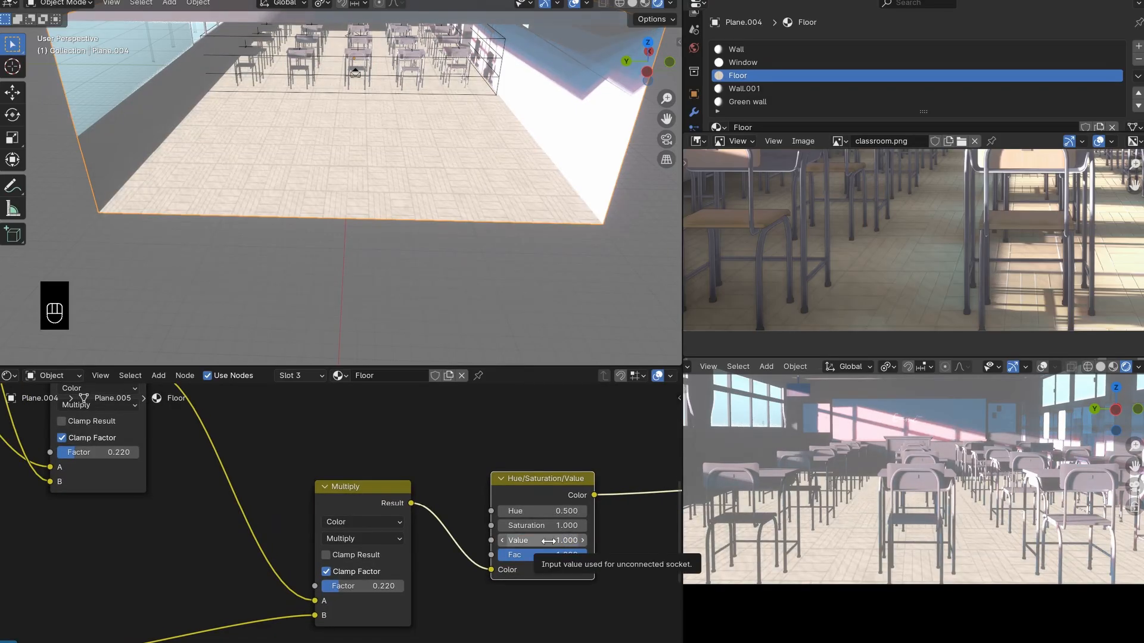
left_click(548, 540)
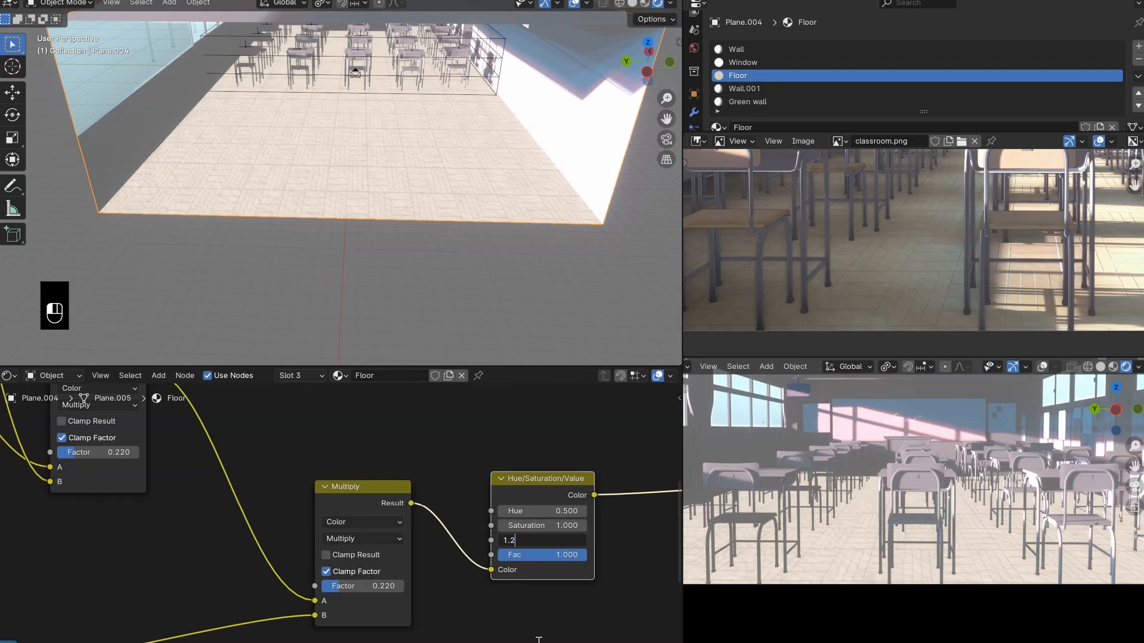
key("Return")
scroll(948, 576, "up", 5)
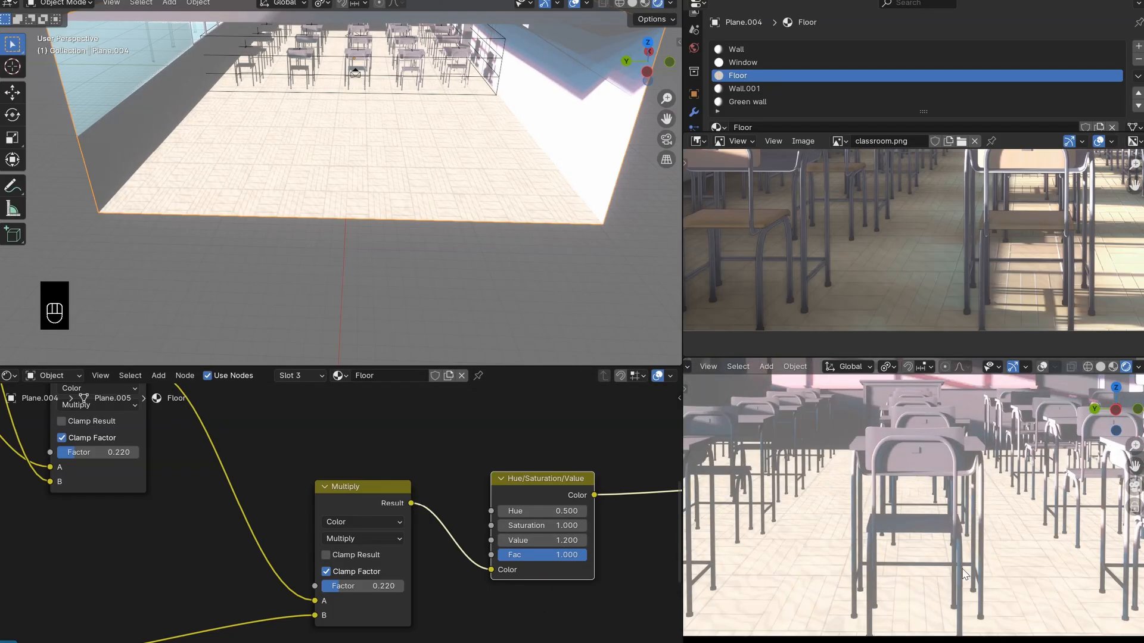
scroll(965, 574, "down", 3)
key("ctrl+s")
scroll(975, 549, "down", 2)
scroll(524, 565, "down", 5)
scroll(900, 535, "up", 2)
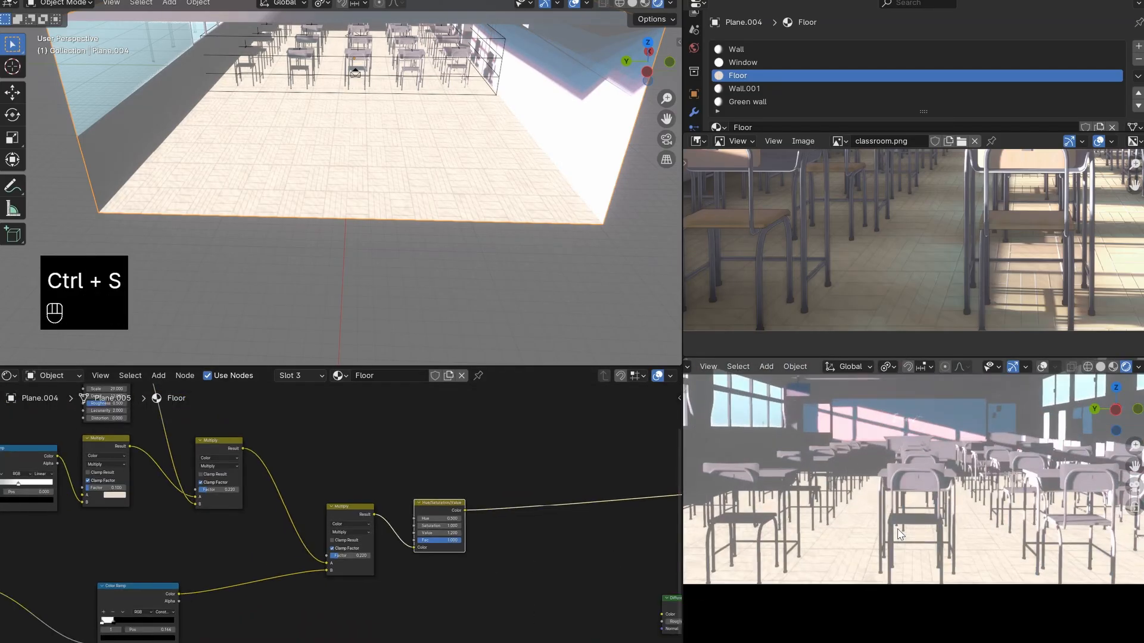
- Move the unconnected Diffuse BSDF node closer beneath the link between the Hue/Saturation/Value node and the material output
scroll(913, 573, "down", 2)
scroll(517, 559, "down", 4)
key("g")
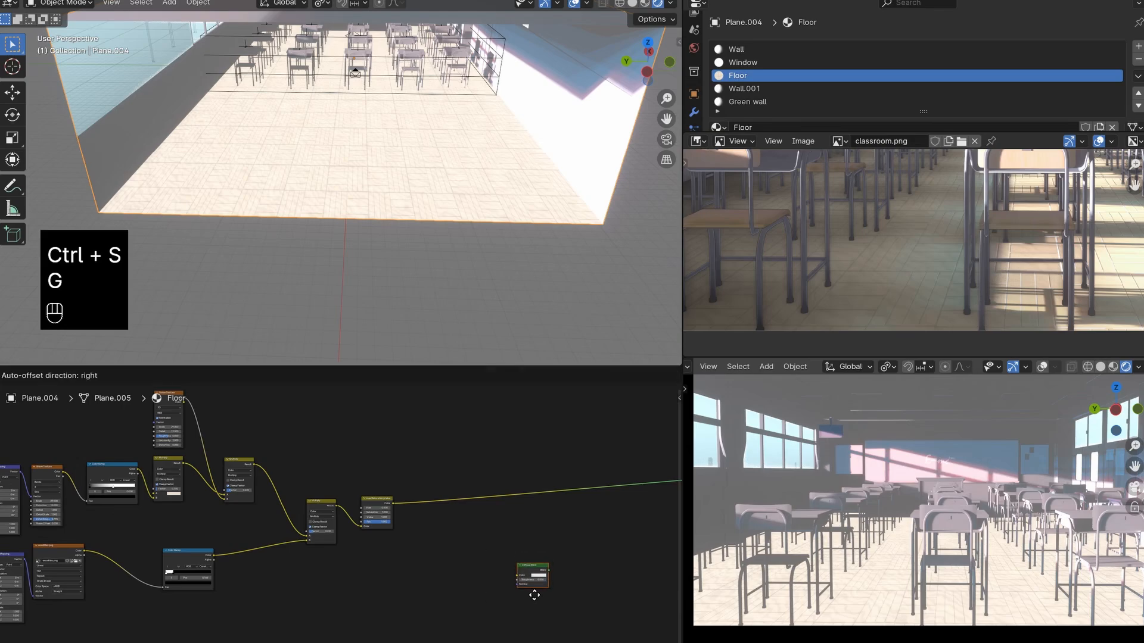
left_click(551, 562)
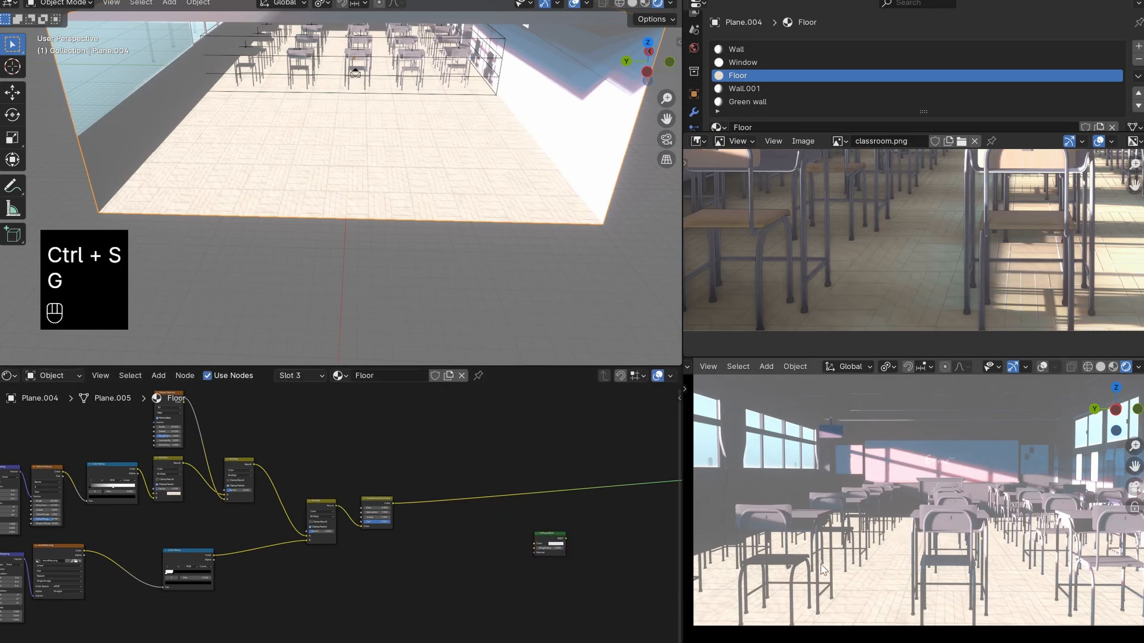
- Join all nodes from the Texture Coordinates through the Hue/Saturation/Value node into one frame
scroll(338, 526, "down", 7)
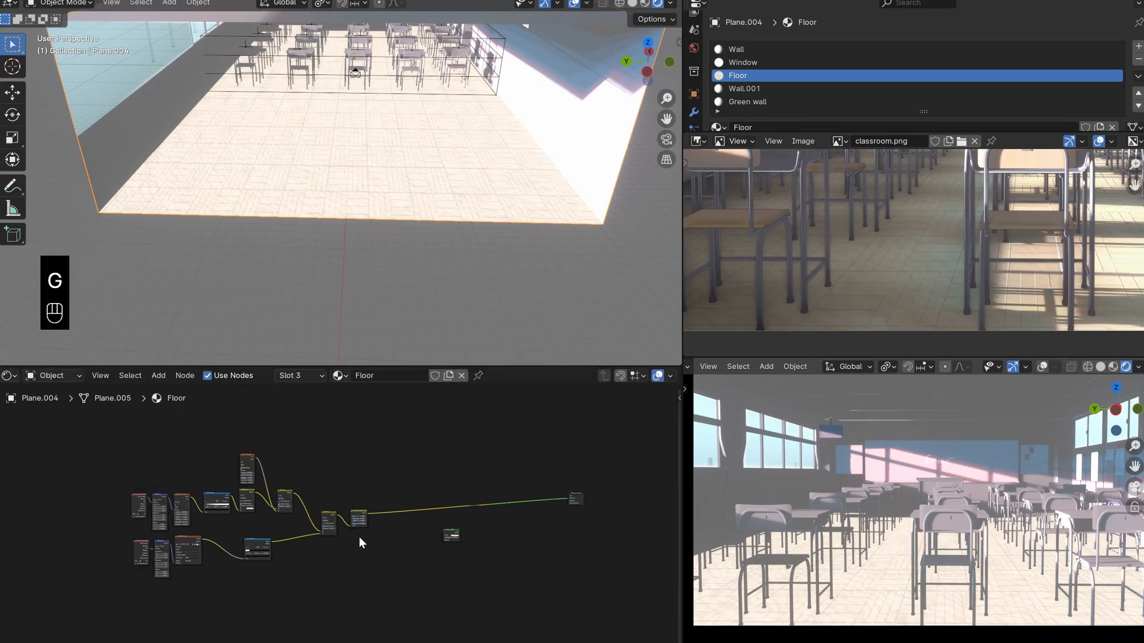
middle_click_drag(360, 537, 435, 558)
left_click_drag(459, 489, 147, 602)
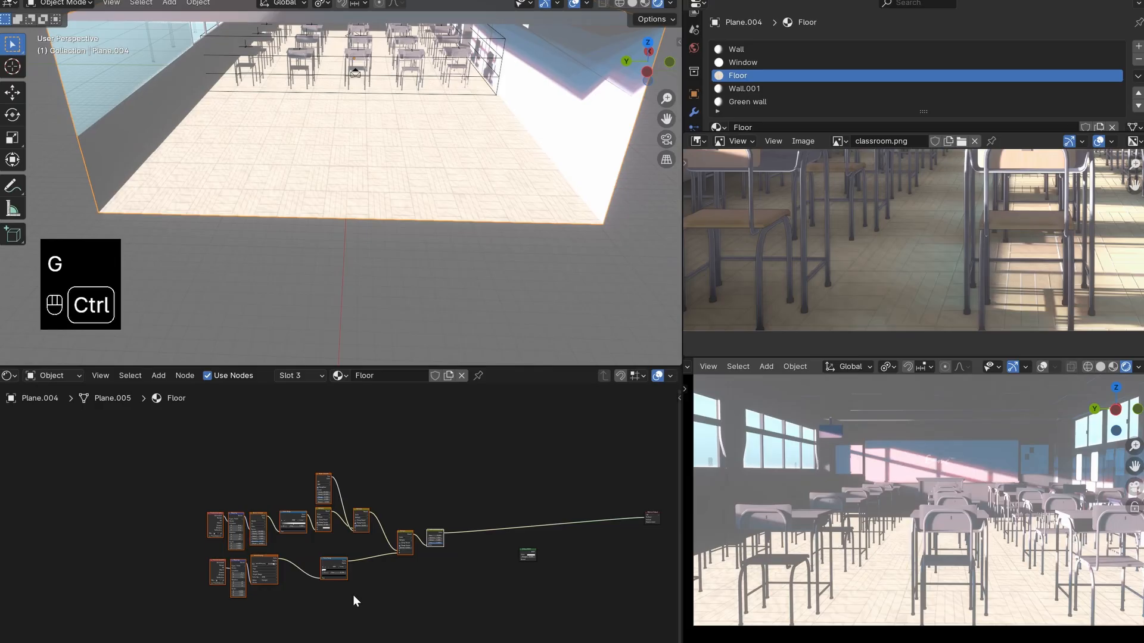
key("ctrl+j")
scroll(417, 605, "up", 2)
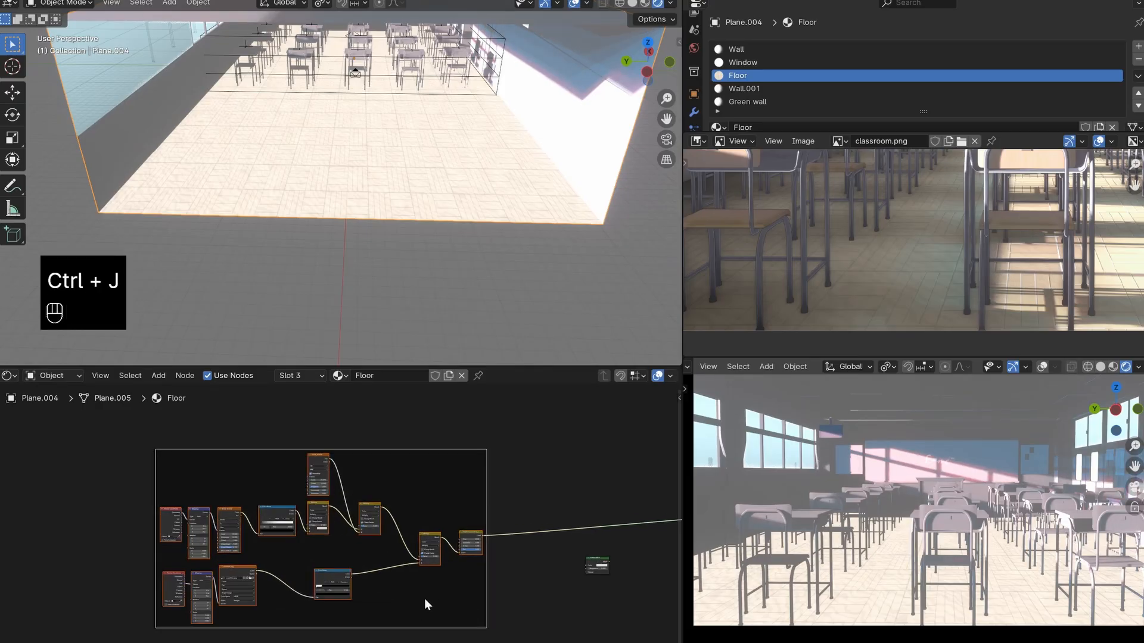
- Move the framed node group farther from the Diffuse BSDF and deselect it
key("g")
left_click(265, 620)
left_click(407, 574)
middle_click_drag(350, 578, 454, 556)
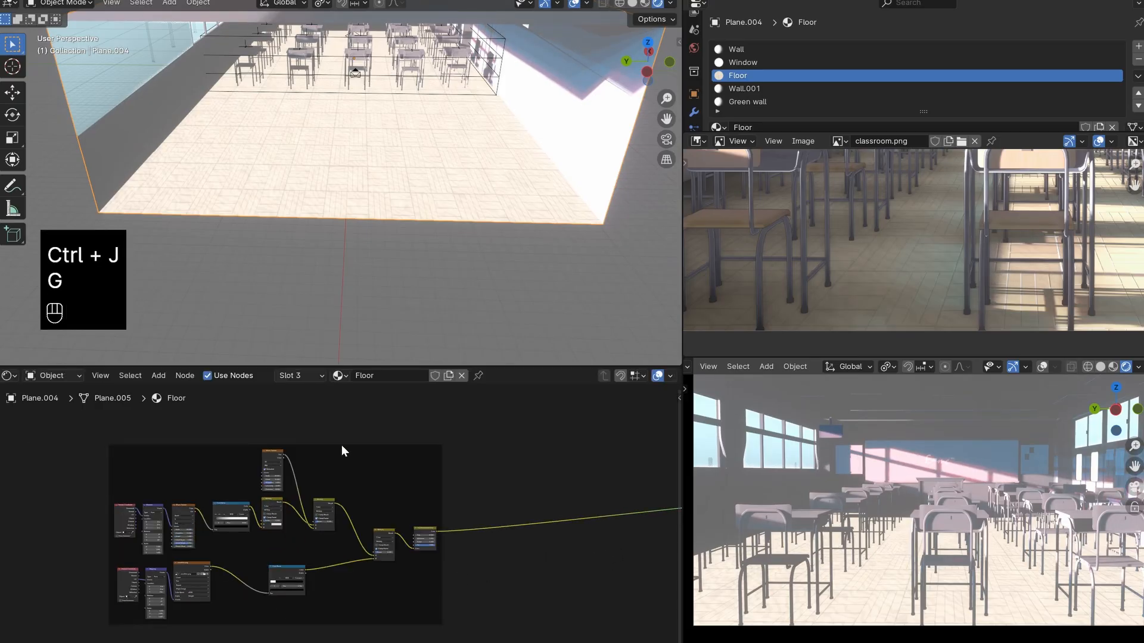
- Rearrange the framed nodes by repositioning the Noise Texture, raising the Multiply node it feeds, and shifting the lower Color Ramp
mouse_move(340, 446)
left_mouse_down()
mouse_move(355, 462)
mouse_move(340, 442)
left_mouse_up()
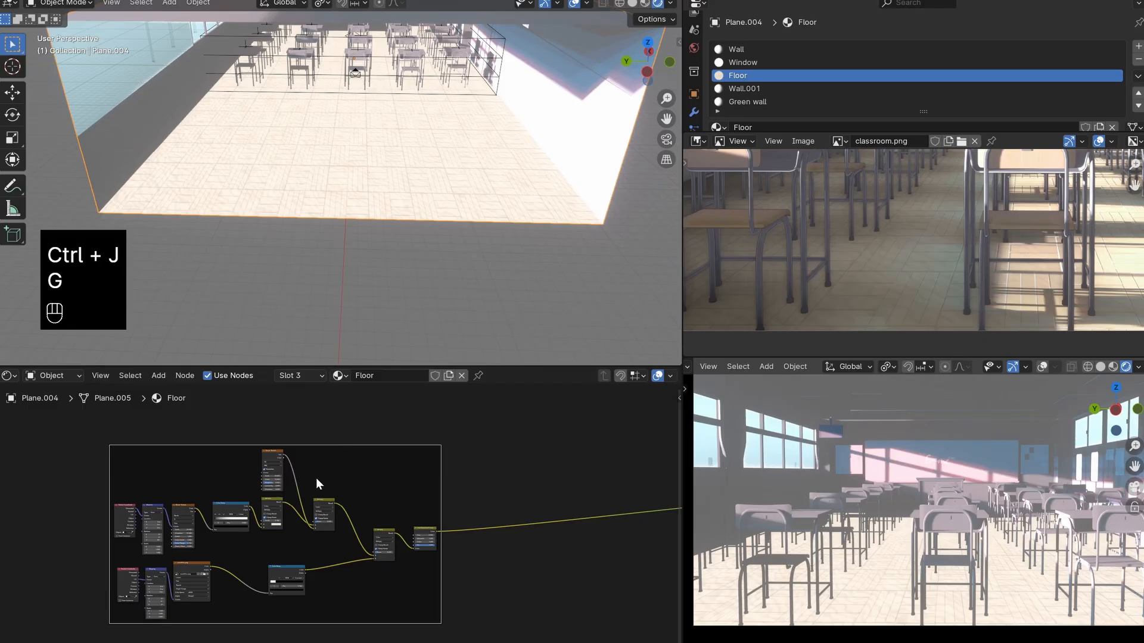
scroll(259, 440, "up", 2)
left_click_drag(258, 439, 199, 434)
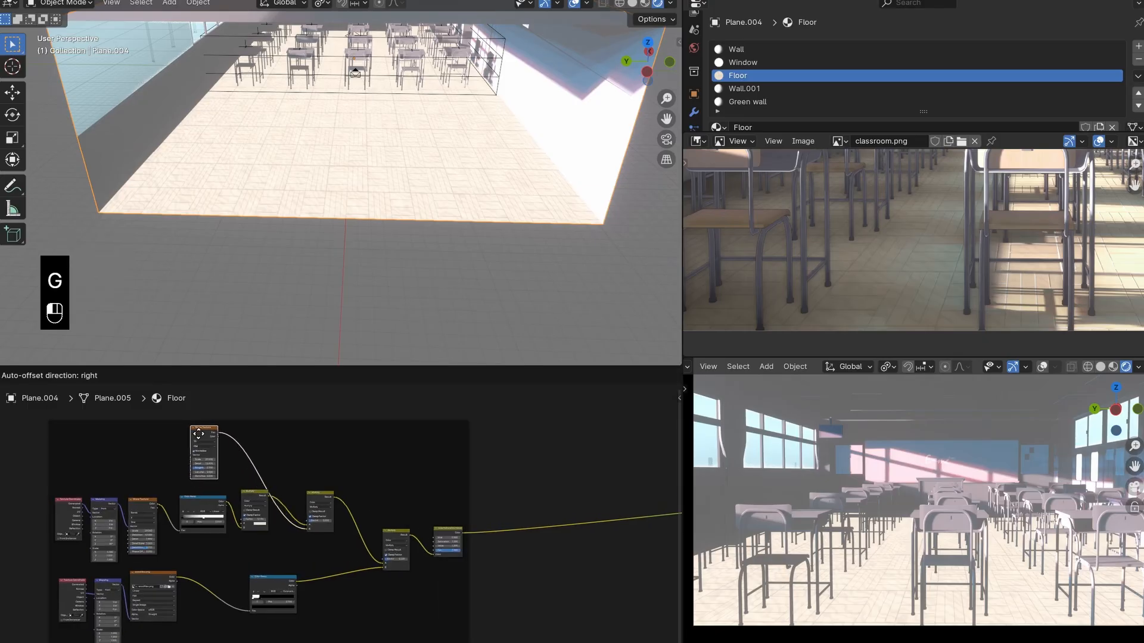
left_click(248, 438)
scroll(345, 530, "up", 2)
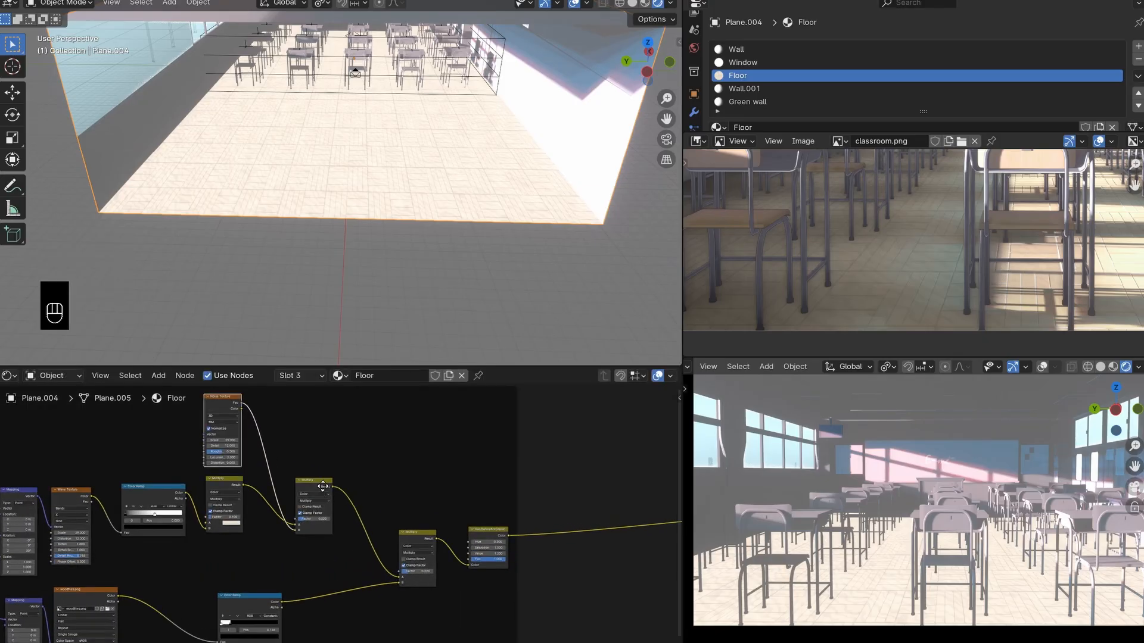
left_click_drag(323, 485, 315, 459)
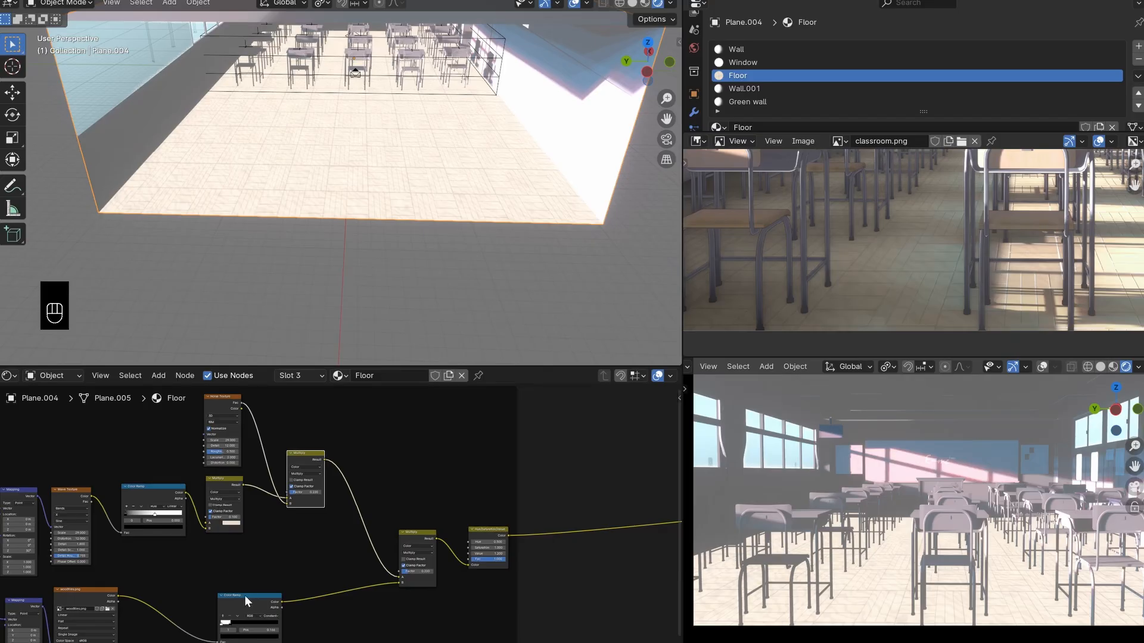
middle_click_drag(244, 595, 384, 537)
mouse_move(377, 544)
left_mouse_down()
mouse_move(340, 514)
mouse_move(371, 521)
mouse_move(373, 540)
left_mouse_up()
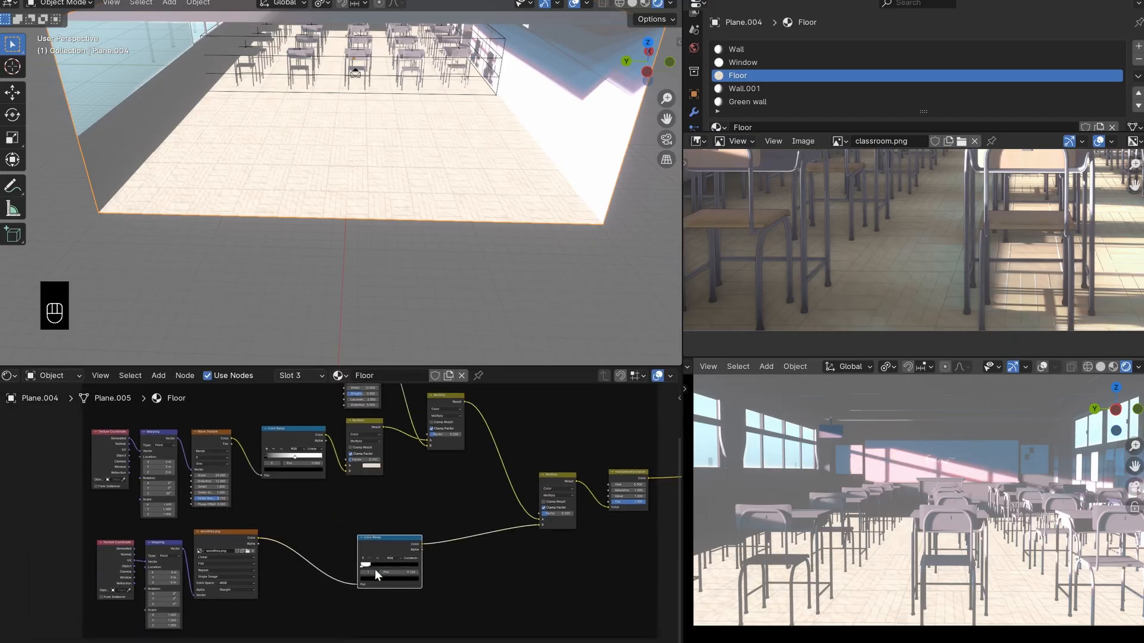
- Try the Hue/Saturation/Value node's Value at 2.0 and 0 on the floor and cancel the change
scroll(375, 572, "up", 1)
middle_click_drag(910, 594, 804, 596, "shift")
scroll(943, 548, "down", 3)
scroll(875, 550, "down", 3)
scroll(613, 526, "down", 2)
middle_click_drag(613, 525, 517, 546)
scroll(451, 589, "up", 2)
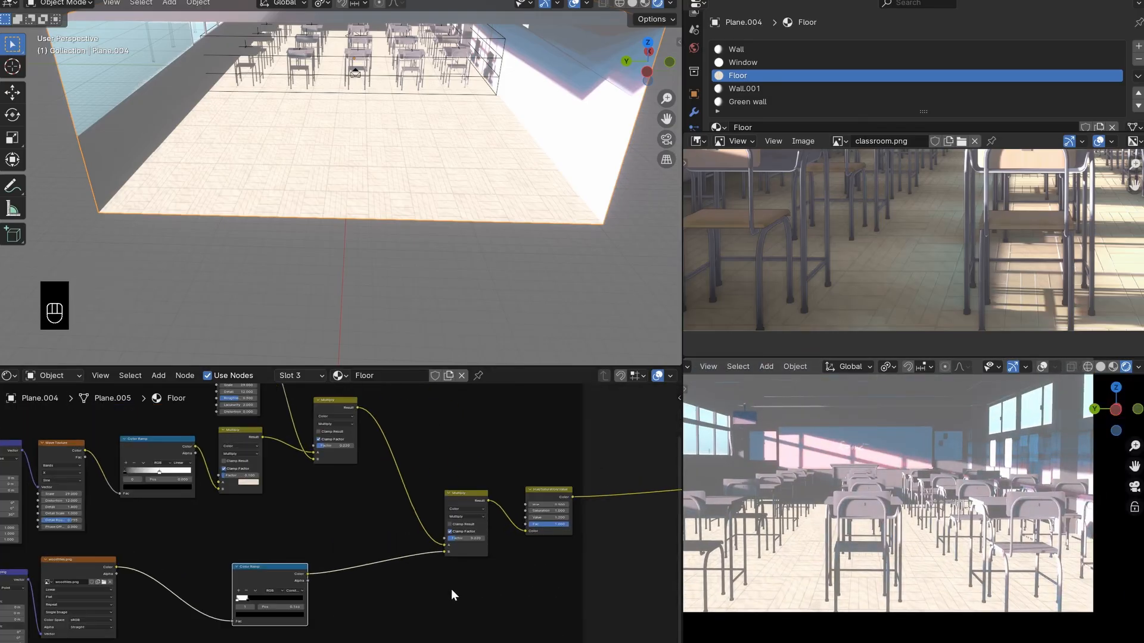
left_click_drag(545, 487, 581, 475)
right_click(581, 475)
middle_click_drag(567, 540, 516, 542)
scroll(516, 541, "up", 4)
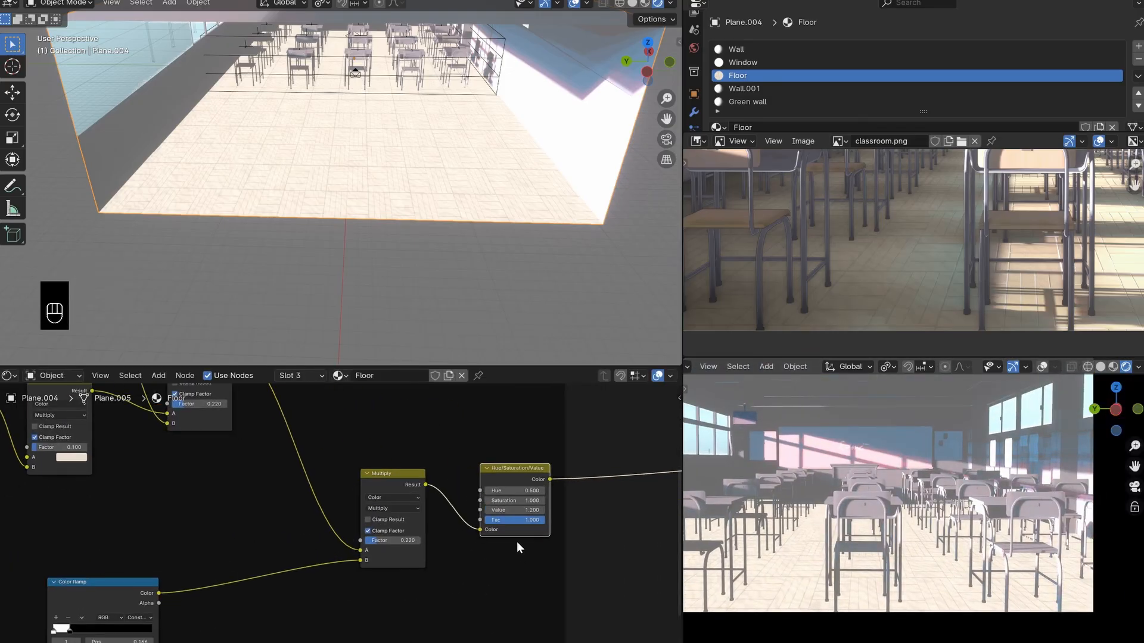
left_click_drag(516, 511, 565, 511)
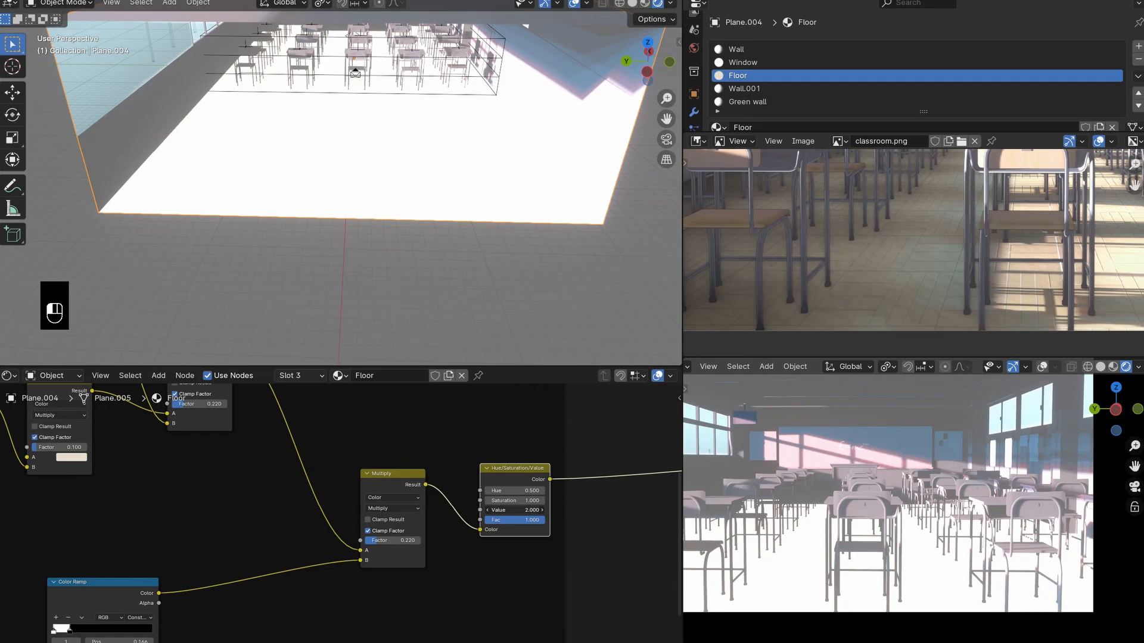
left_click_drag(565, 510, 470, 510)
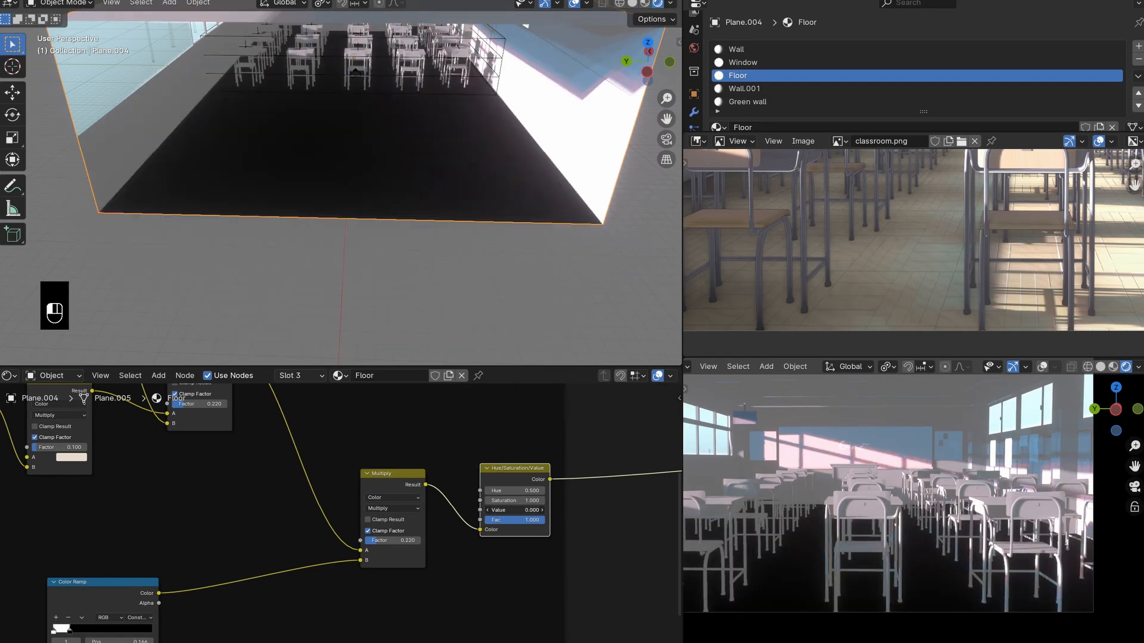
right_click(513, 510)
- Move the unconnected Diffuse BSDF node farther below the link running to the material output
scroll(547, 528, "down", 4)
middle_click_drag(546, 528, 420, 515)
scroll(448, 506, "down", 2)
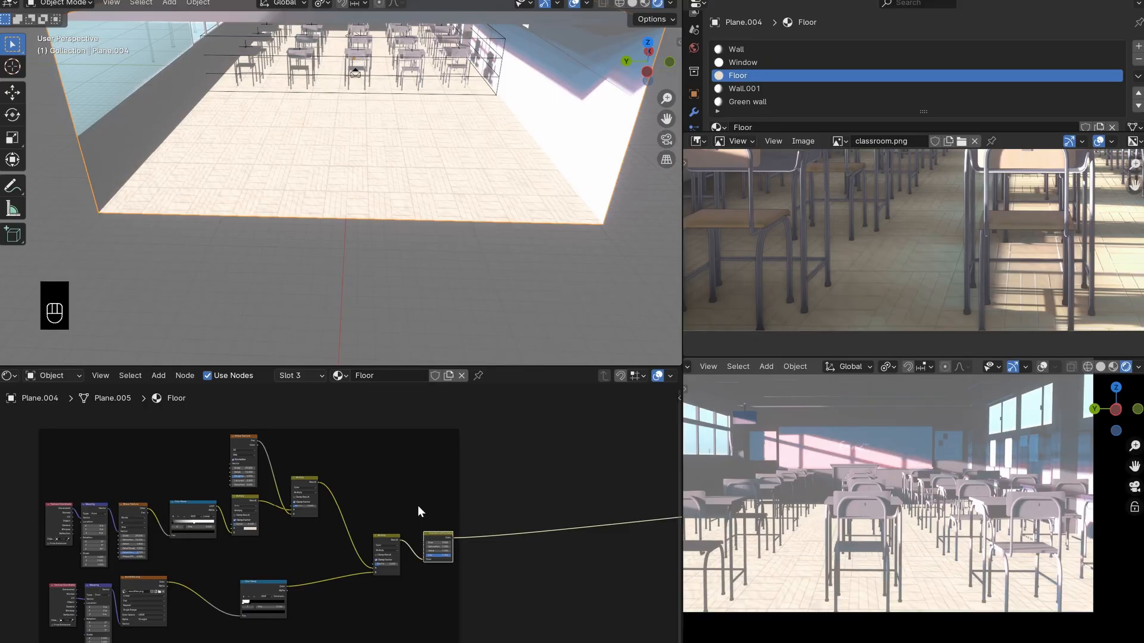
scroll(419, 462, "down", 3)
middle_click_drag(420, 458, 222, 398)
left_click(520, 472)
middle_click_drag(490, 509, 482, 533)
key("g")
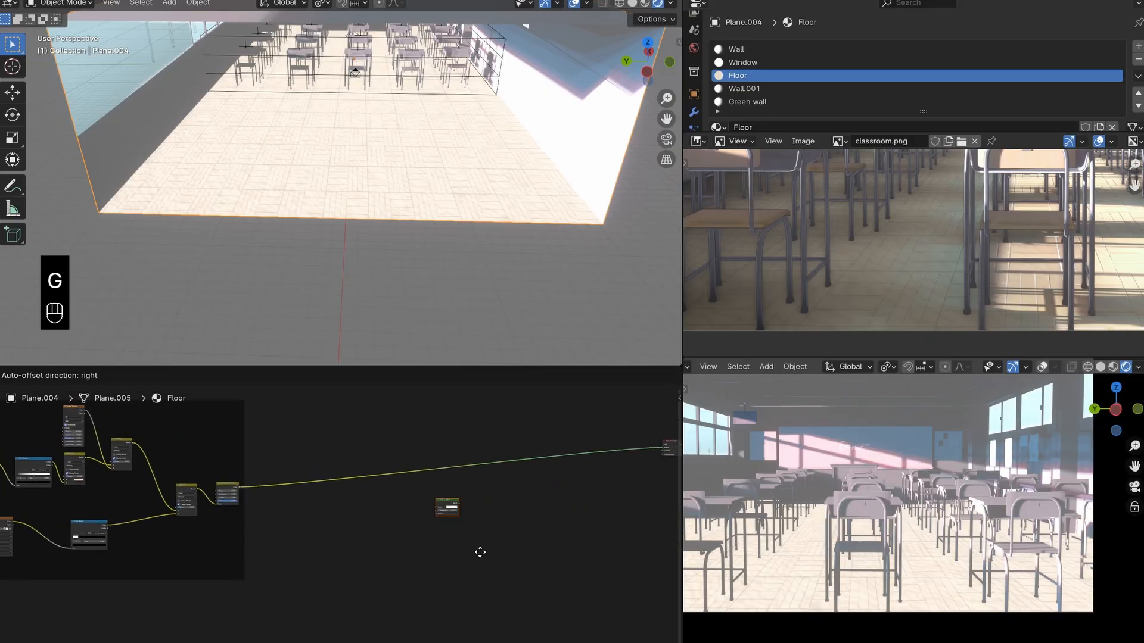
left_click(459, 572)
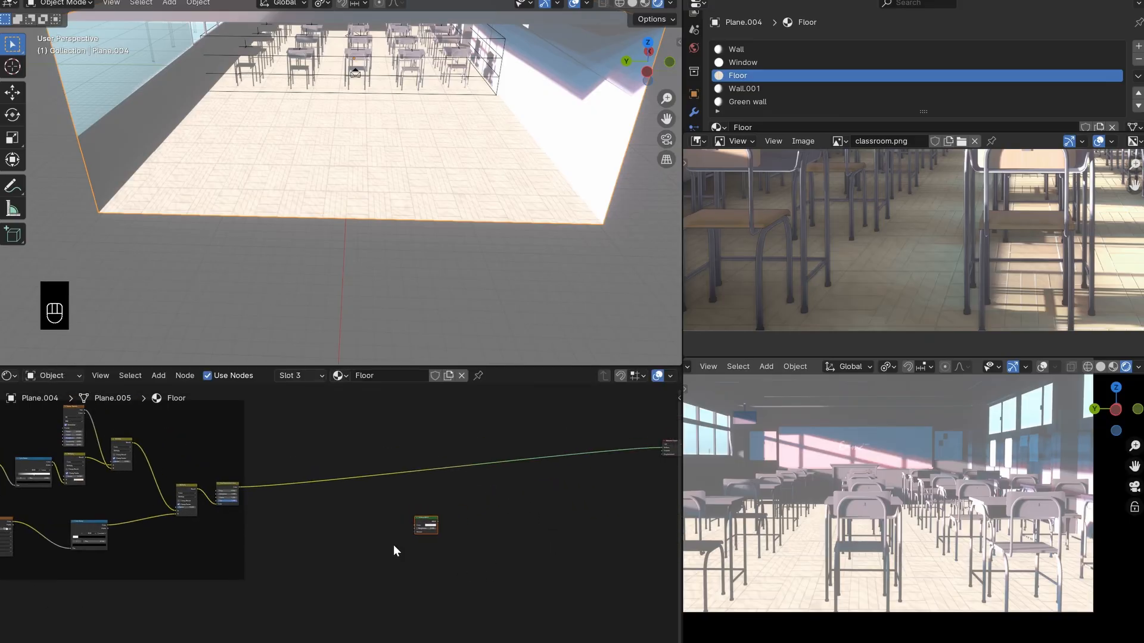
- Compare the floor's shading in the camera view and the 3D viewport with the classroom.png reference
scroll(852, 519, "down", 1)
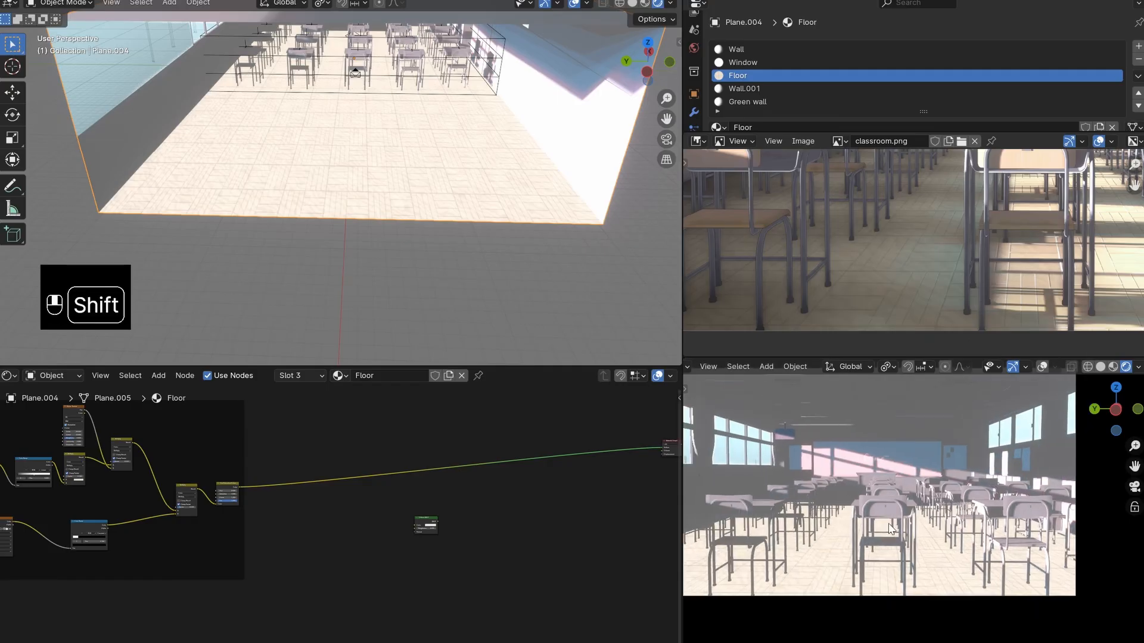
middle_click_drag(852, 519, 893, 529, "shift")
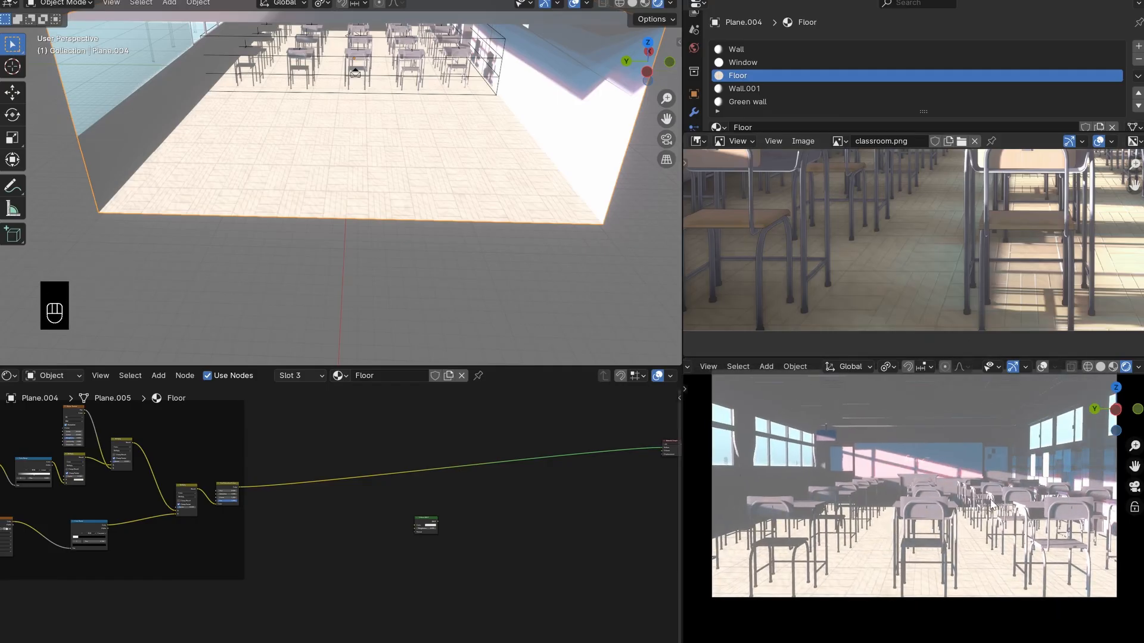
middle_click_drag(992, 504, 900, 510, "shift")
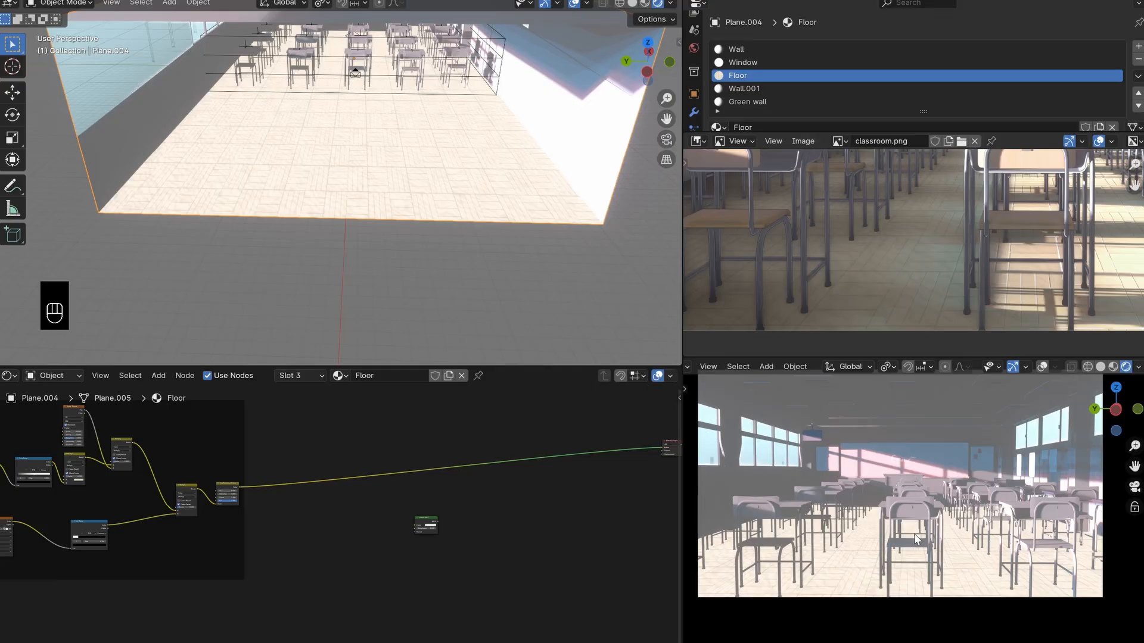
scroll(861, 245, "down", 4)
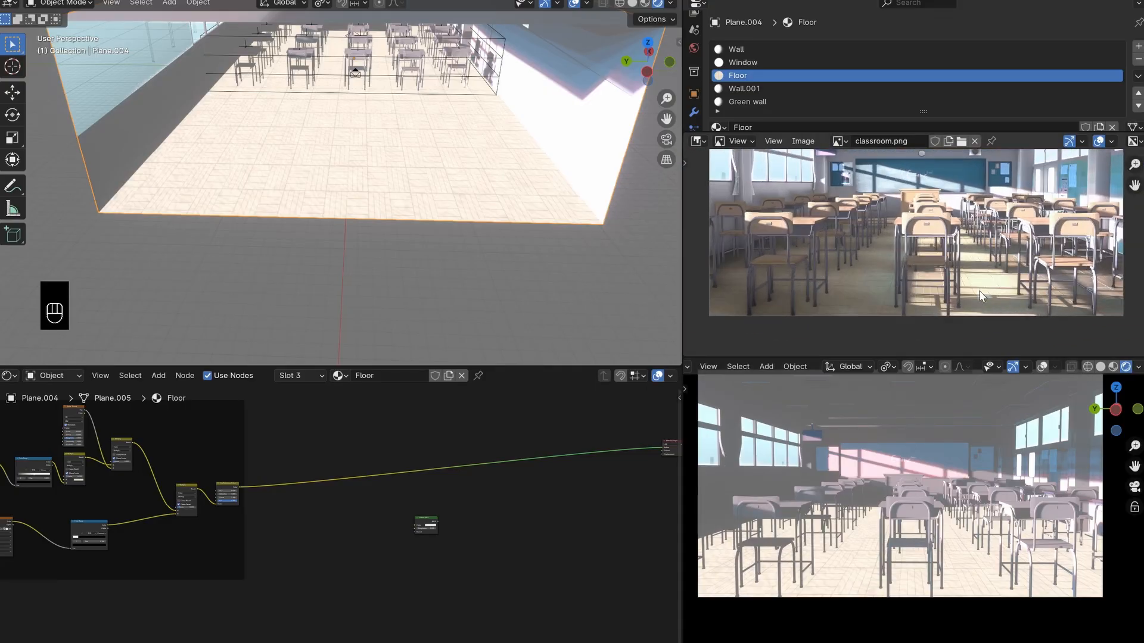
scroll(1040, 271, "up", 4)
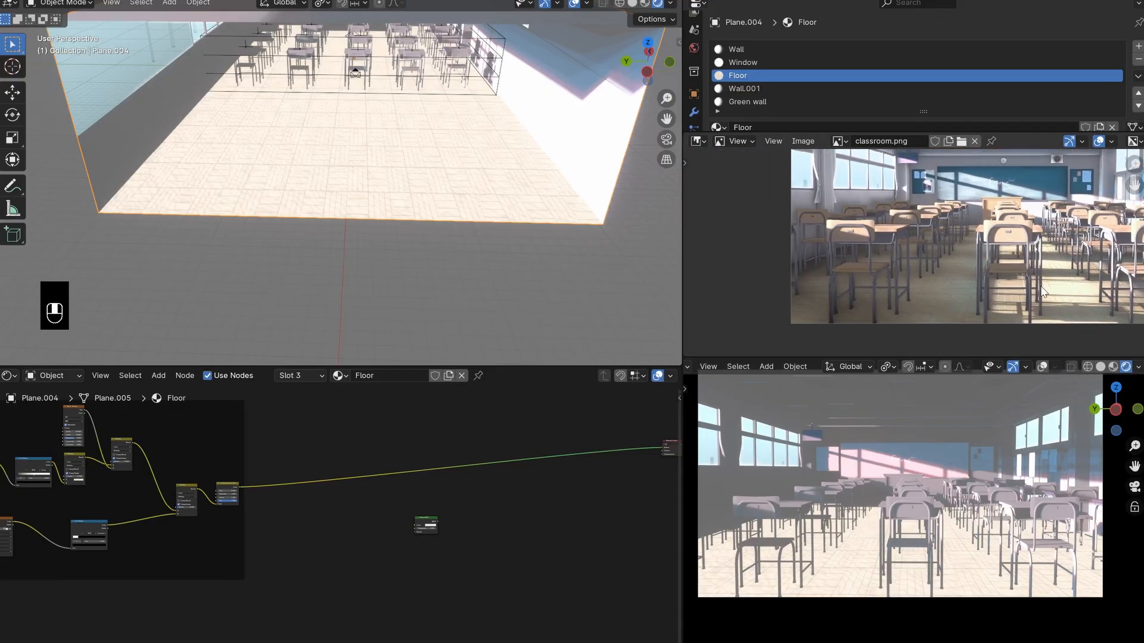
scroll(896, 263, "down", 4)
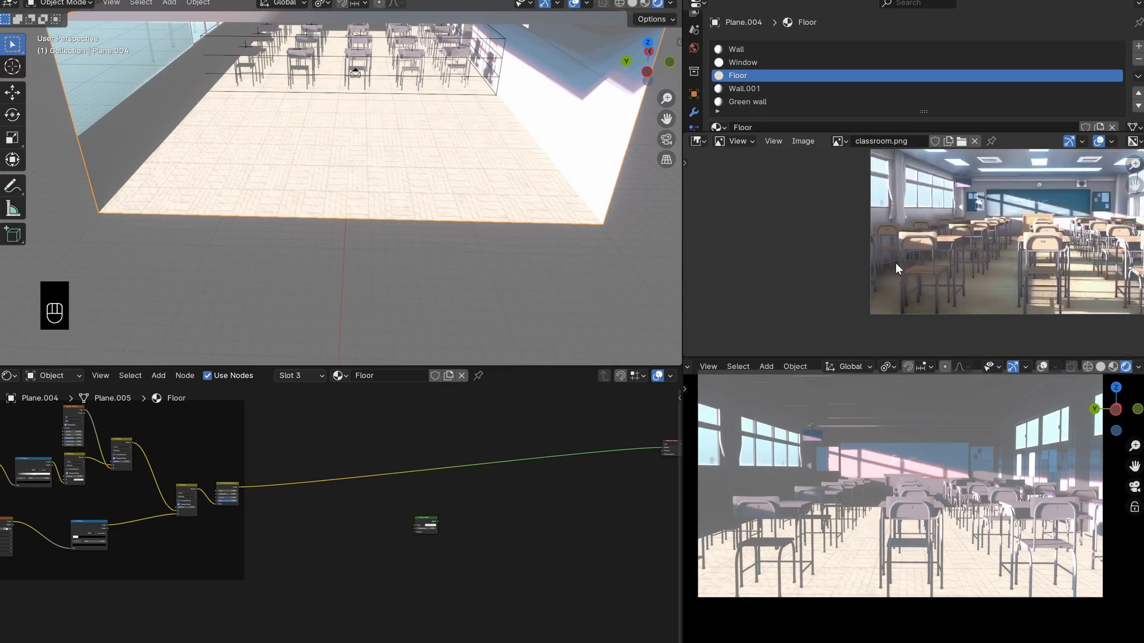
middle_click_drag(318, 132, 327, 107, "shift")
middle_click_drag(371, 152, 407, 192, "shift")
middle_click_drag(407, 192, 446, 209, "shift")
scroll(342, 178, "up", 3)
middle_click_drag(342, 177, 298, 166)
scroll(299, 173, "down", 2)
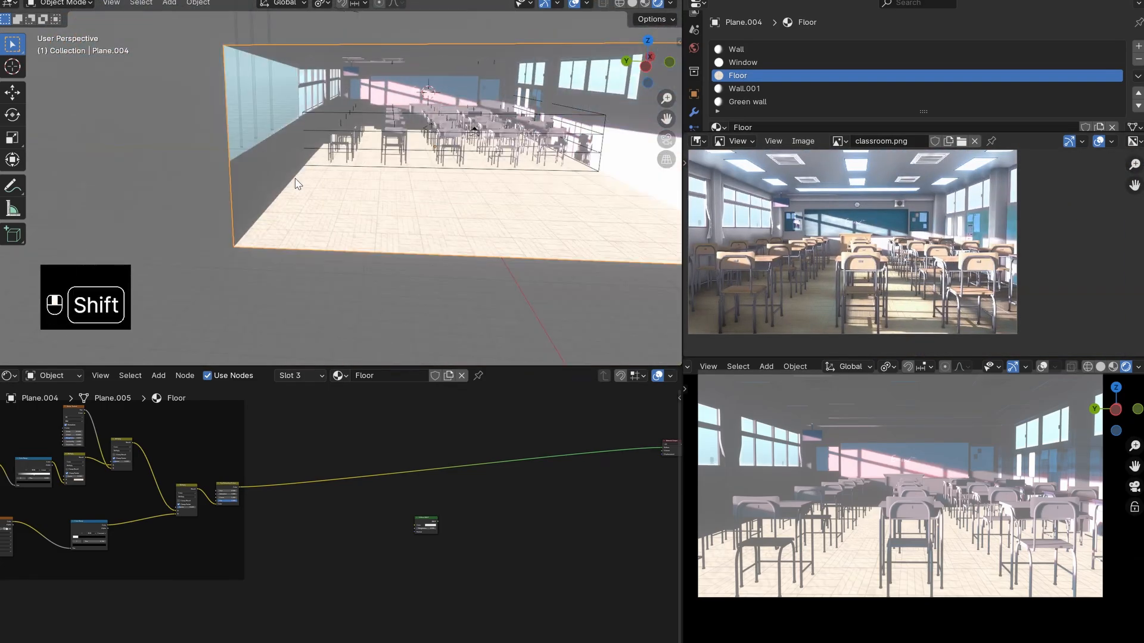
scroll(280, 165, "up", 2)
middle_click_drag(586, 191, 417, 184, "shift")
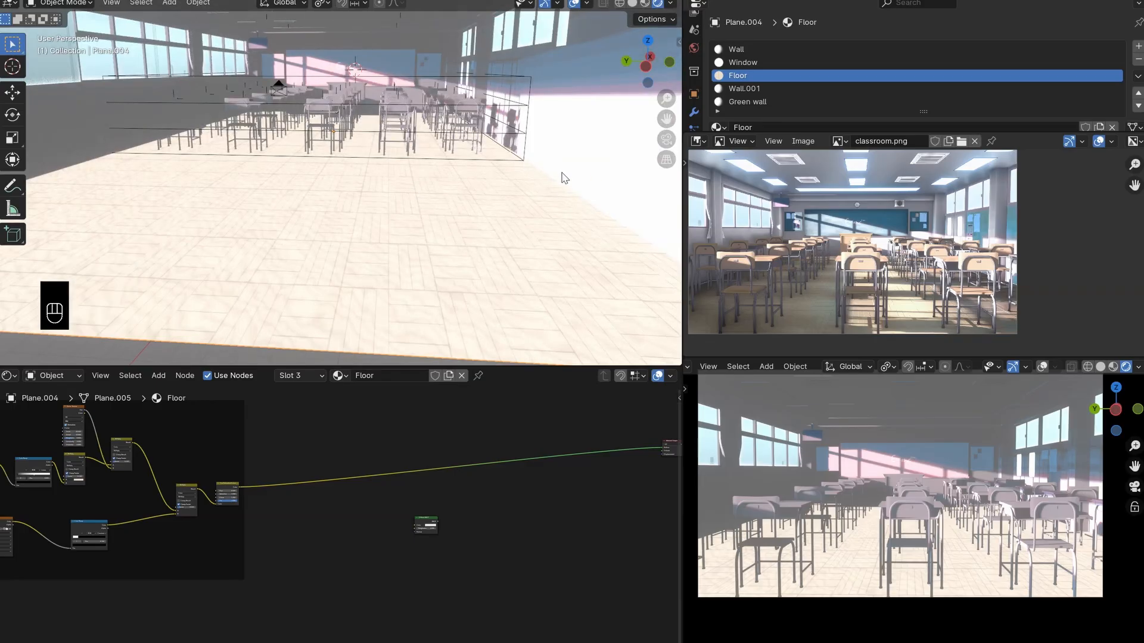
middle_click_drag(462, 215, 612, 171, "shift")
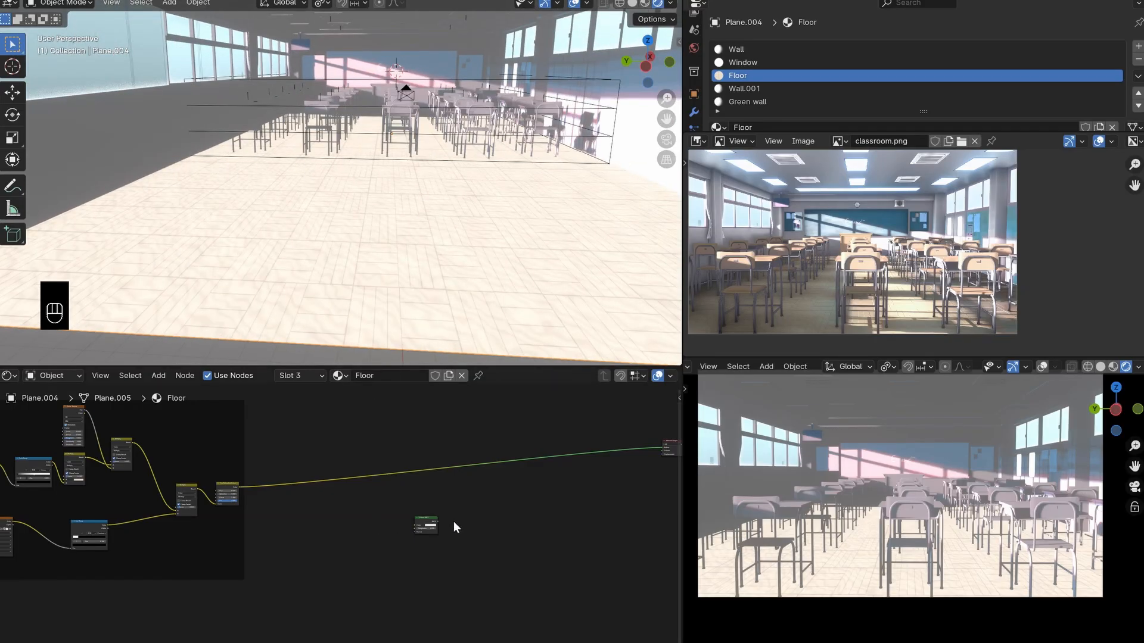
- Add a Mix Color node in the space between the framed group and the material output, near the Diffuse BSDF
scroll(443, 515, "up", 1)
scroll(417, 471, "up", 1)
key("shift+a")
left_click(459, 432)
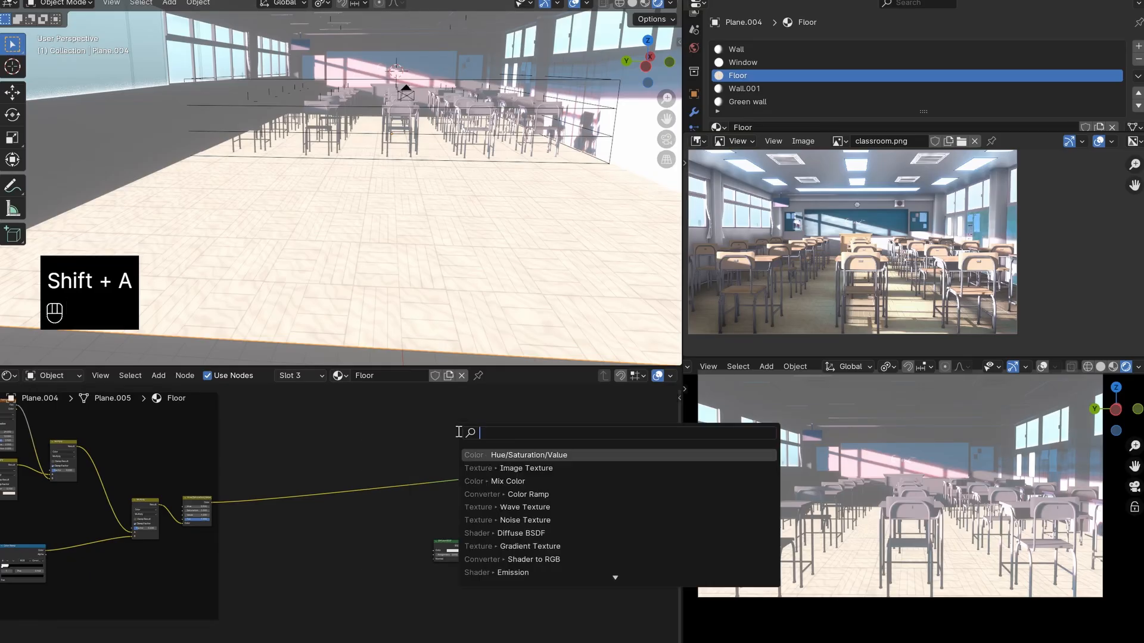
type("mix")
left_click(495, 469)
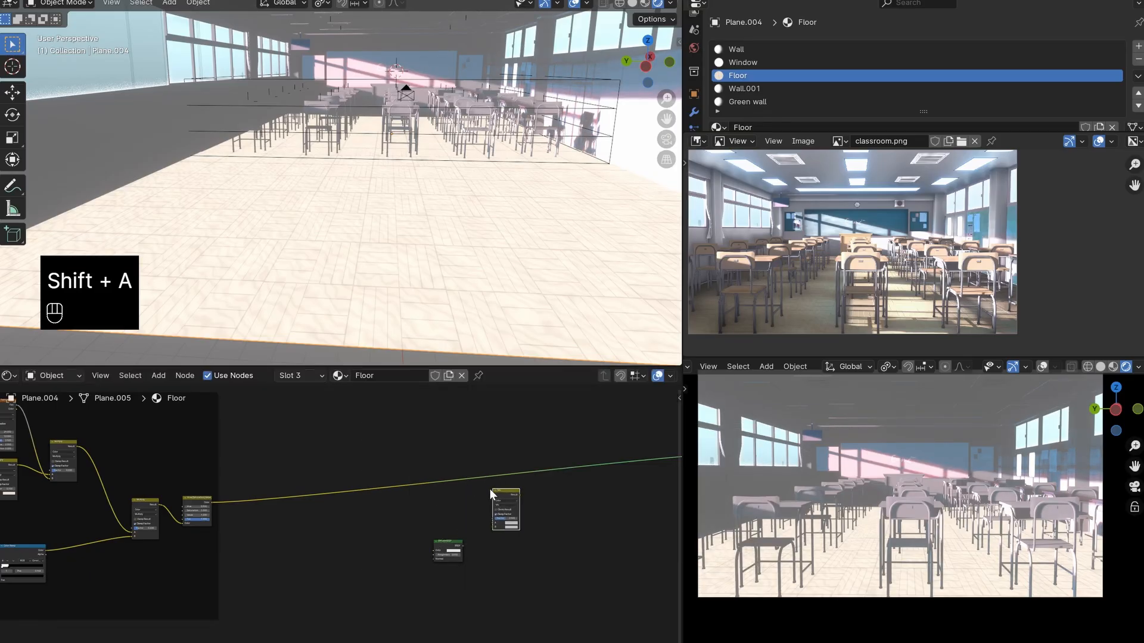
middle_click_drag(490, 492, 591, 494)
left_click(241, 506)
key("shift+d")
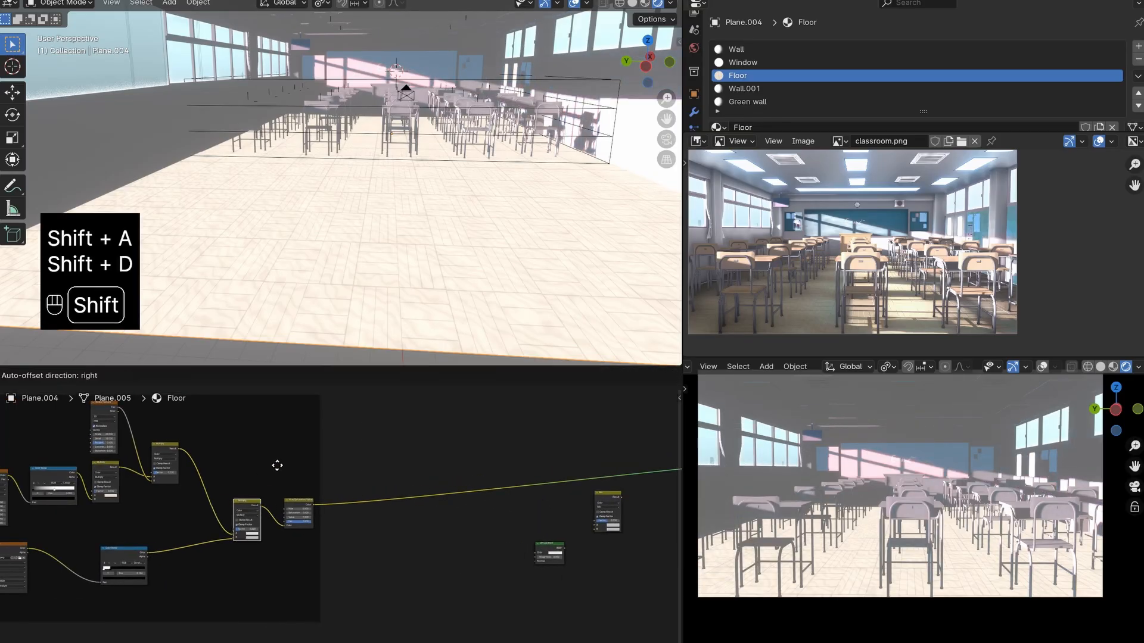
left_click(457, 442)
key("ctrl+p")
key("x")
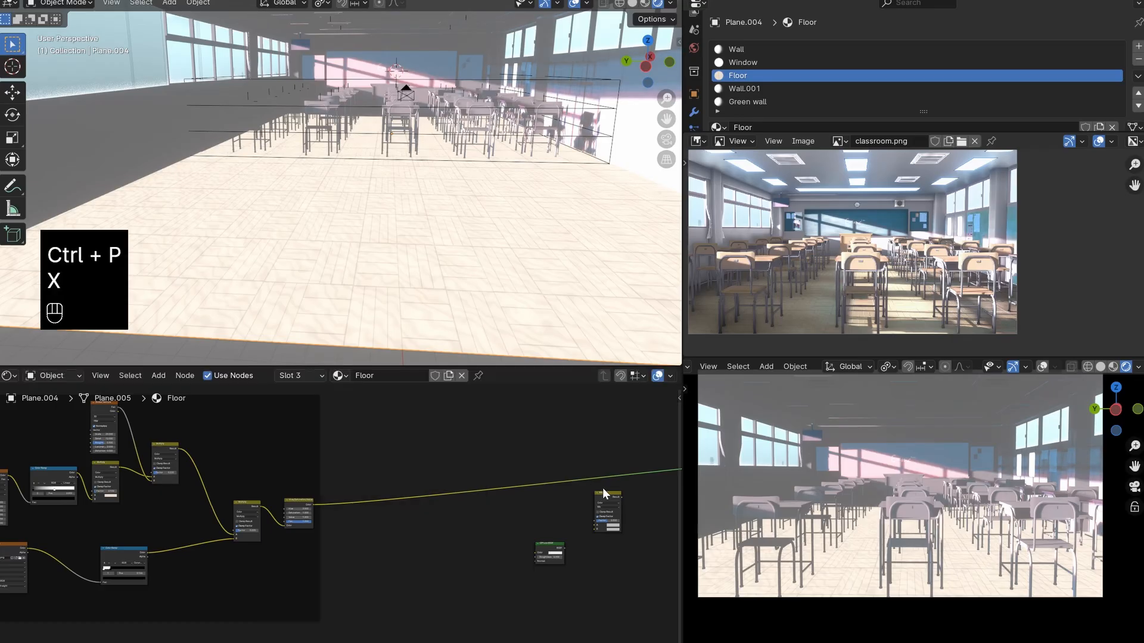
- Move the new Mix node above the link to the material output and set its blend mode to Multiply
left_click_drag(608, 507, 524, 434)
scroll(526, 451, "up", 3)
middle_click_drag(615, 395, 525, 447)
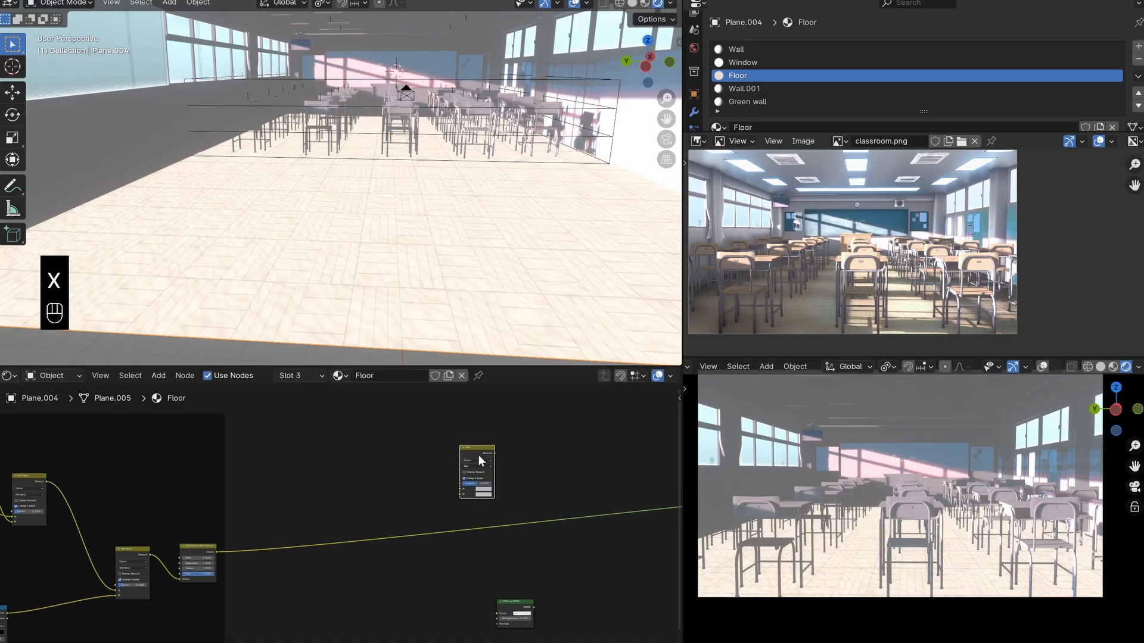
scroll(492, 478, "up", 3)
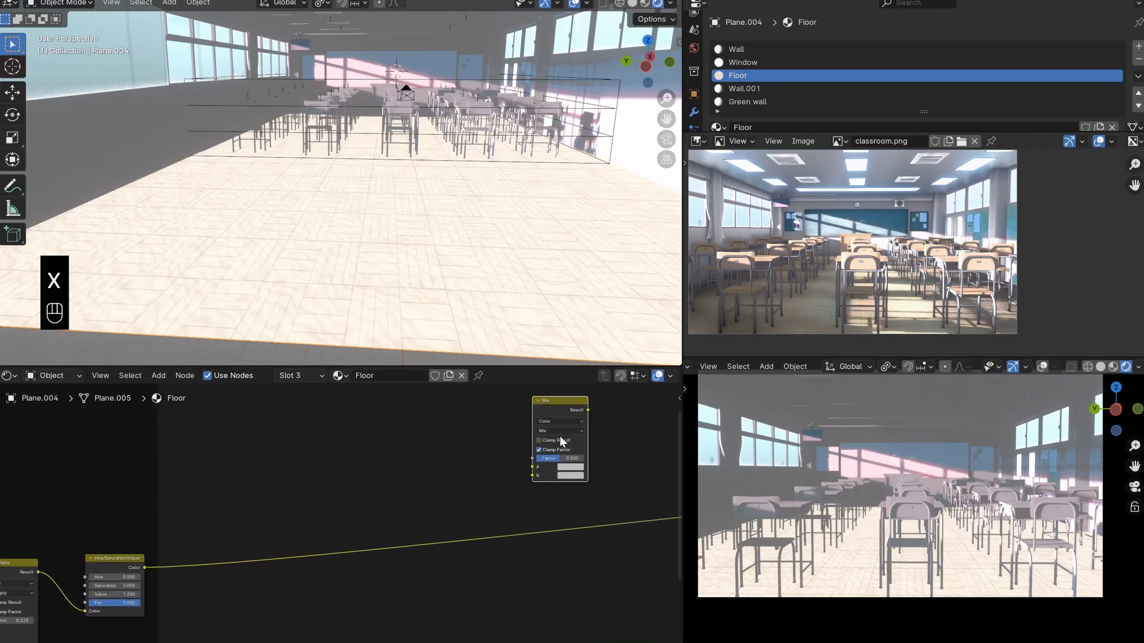
left_click(560, 431)
left_click(576, 464)
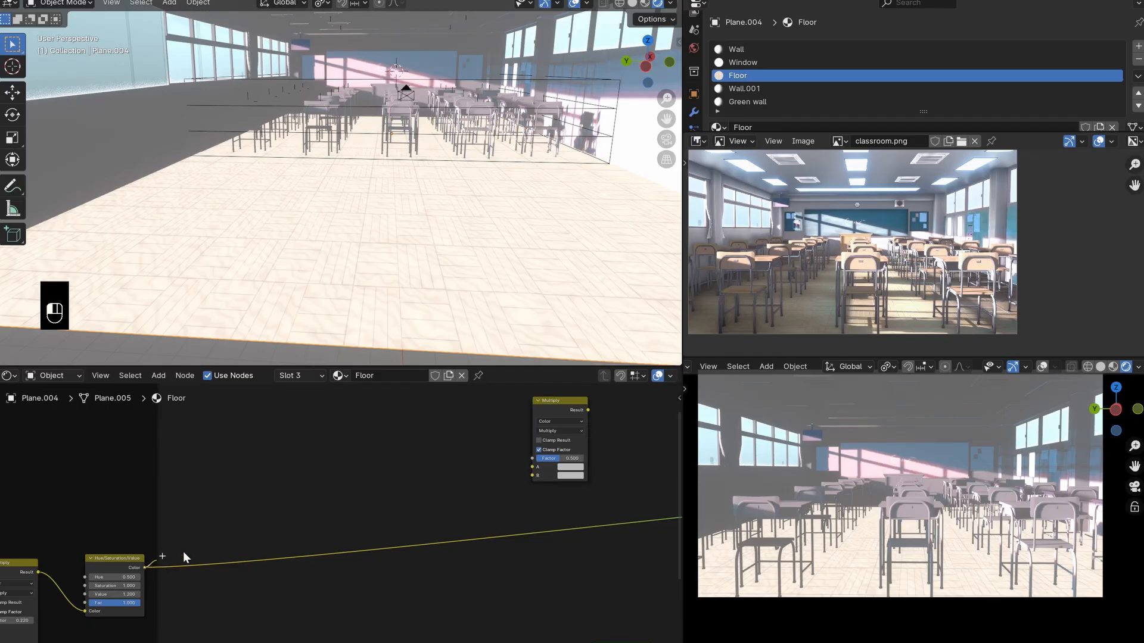
- Link the Hue/Saturation/Value node's Color to input A of the new Multiply node and move that node farther from the frame
left_click_drag(184, 557, 531, 466)
scroll(526, 463, "down", 4)
key("g")
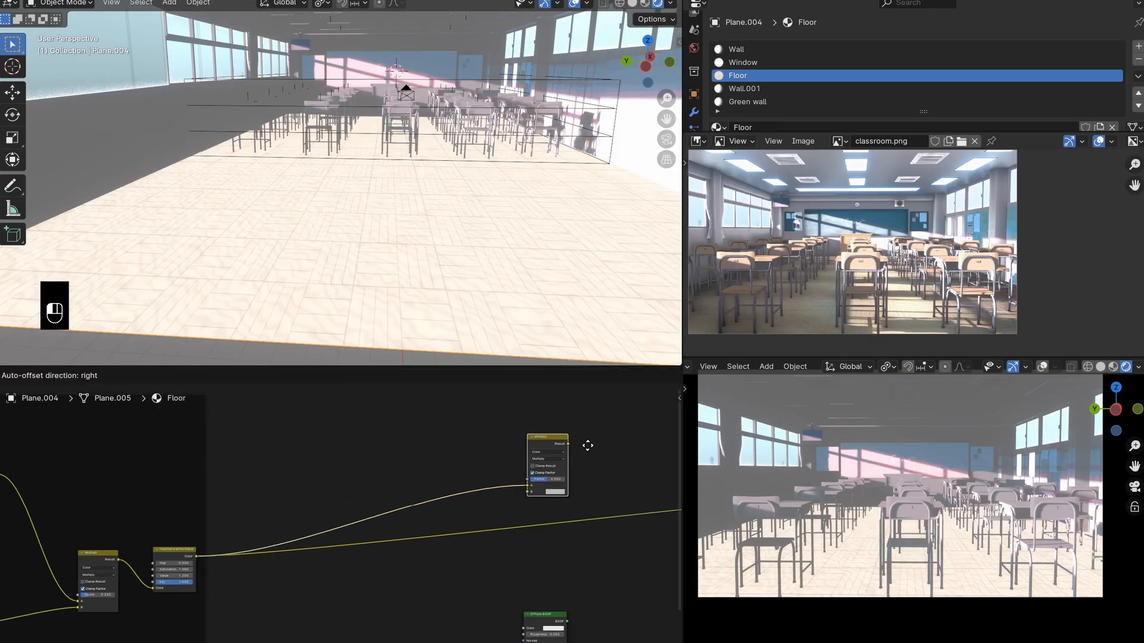
left_click(588, 445)
- Add a Gradient Texture with Texture Coordinate and Mapping nodes, and link its Color to input B of the new Multiply node
key("shift+a")
type("gr")
key("Return")
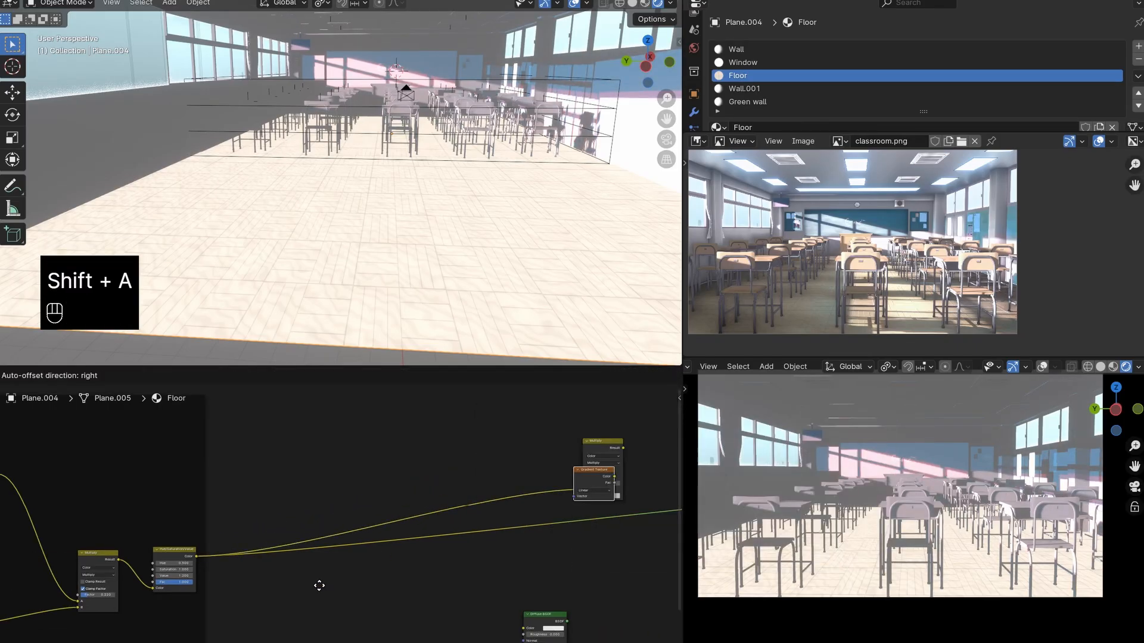
left_click(361, 605)
left_click_drag(475, 530, 581, 496)
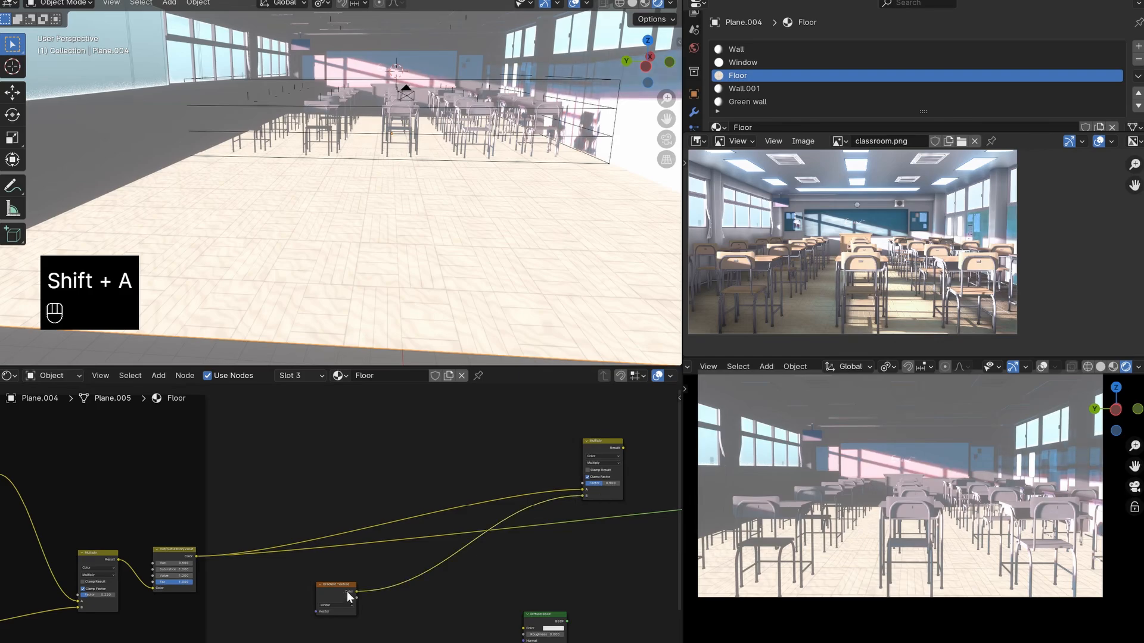
left_click_drag(340, 584, 459, 465)
key("ctrl+t")
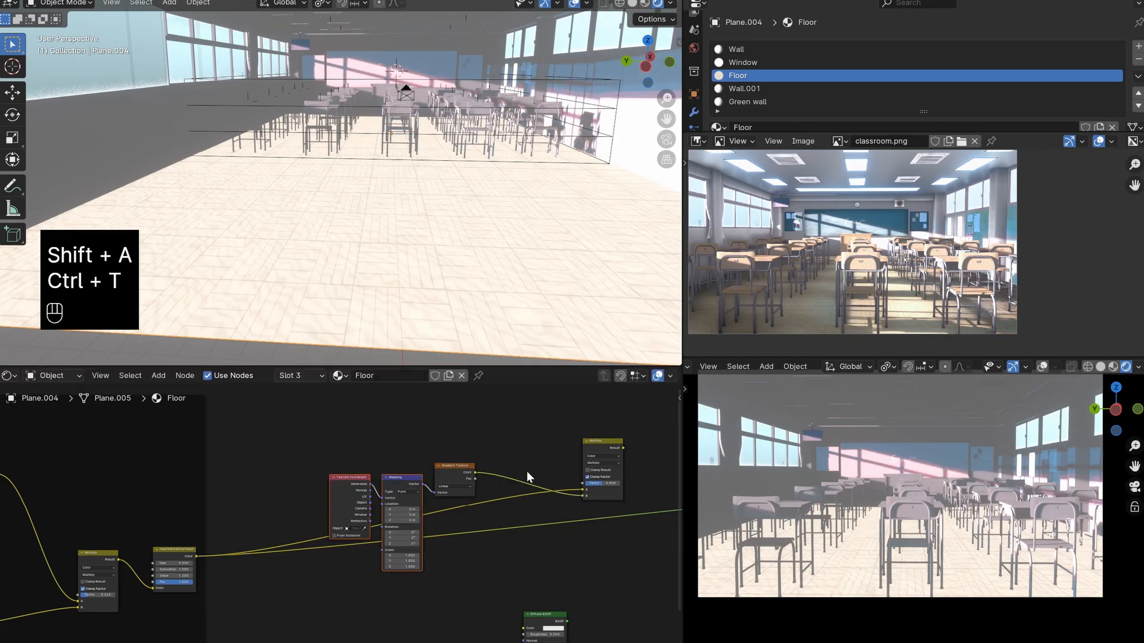
- Route the new Multiply node's Result to the material output and inspect the gradient on the floor among the desks
left_click(606, 445, "ctrl+shift")
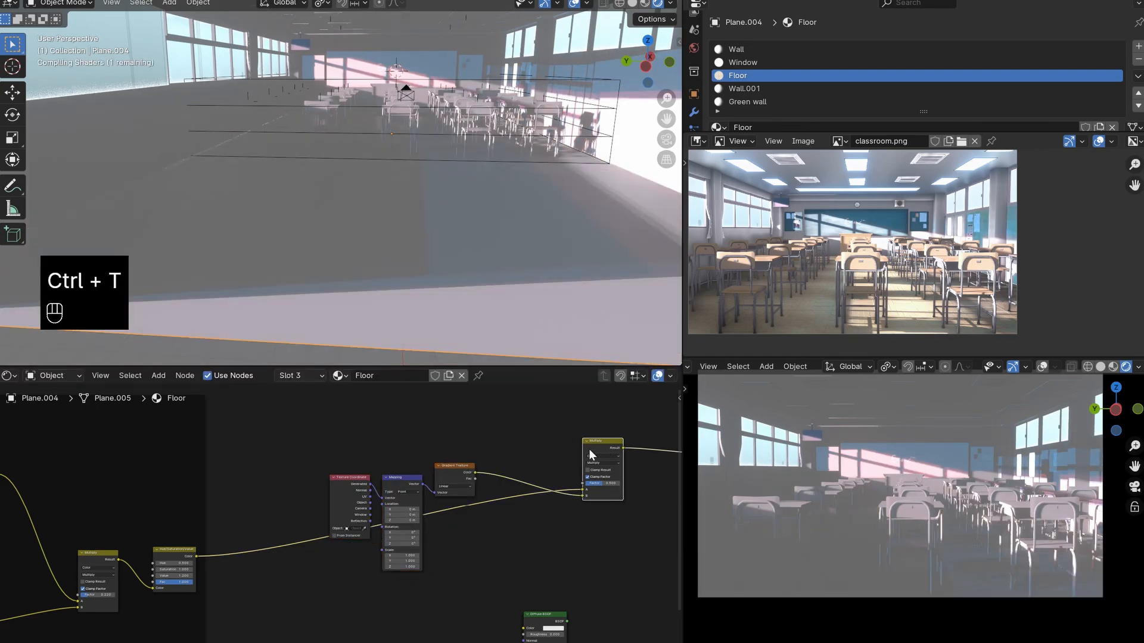
scroll(447, 245, "down", 5)
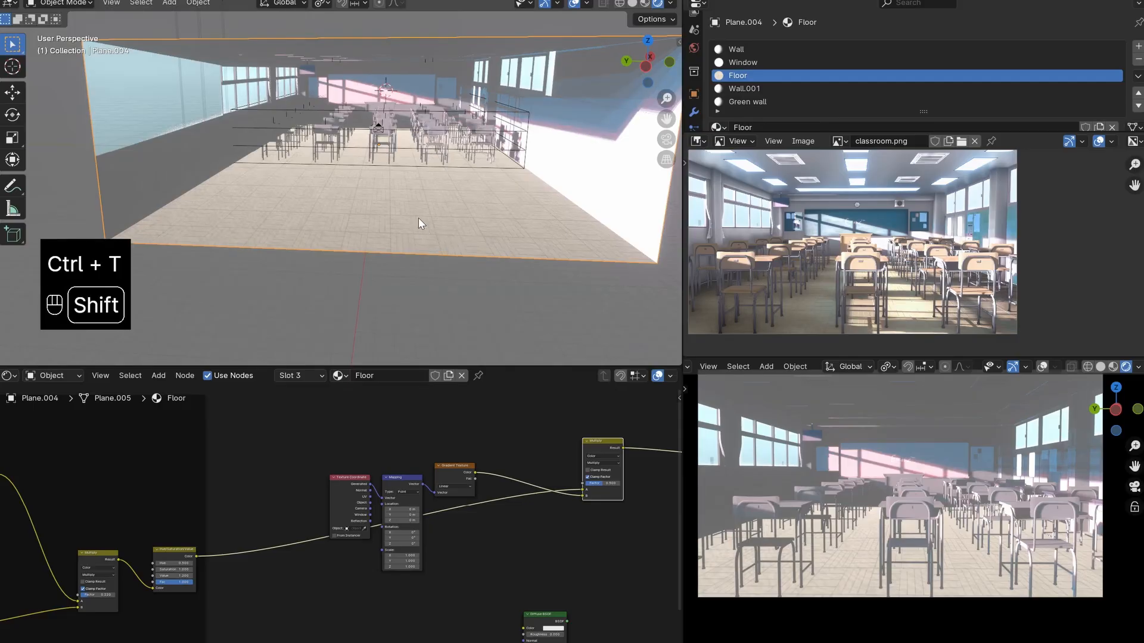
key("shift+z")
key("shift+z")
scroll(416, 219, "up", 6)
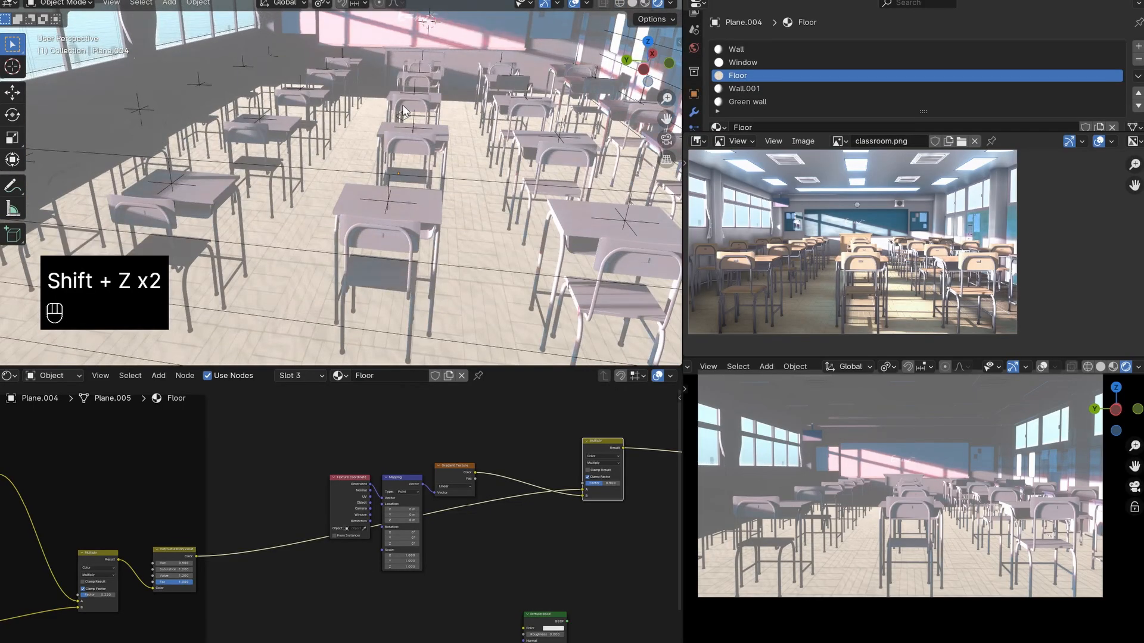
- Preview the Gradient Texture's Color directly on the floor and examine its direction across the whole room
left_click(460, 470, "ctrl+shift")
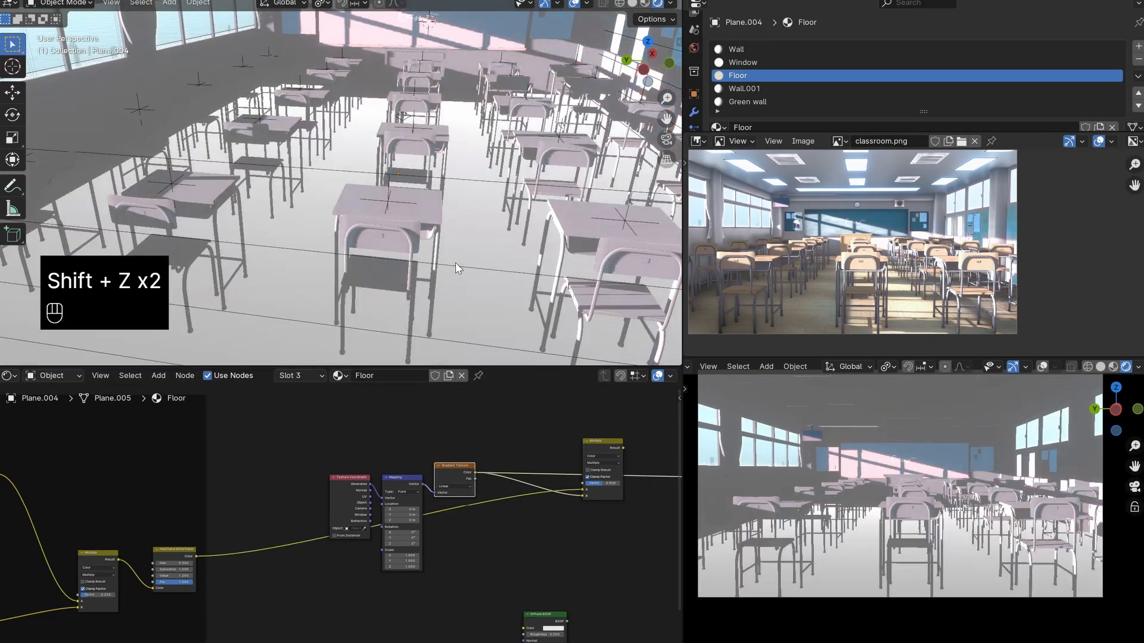
scroll(431, 266, "down", 6)
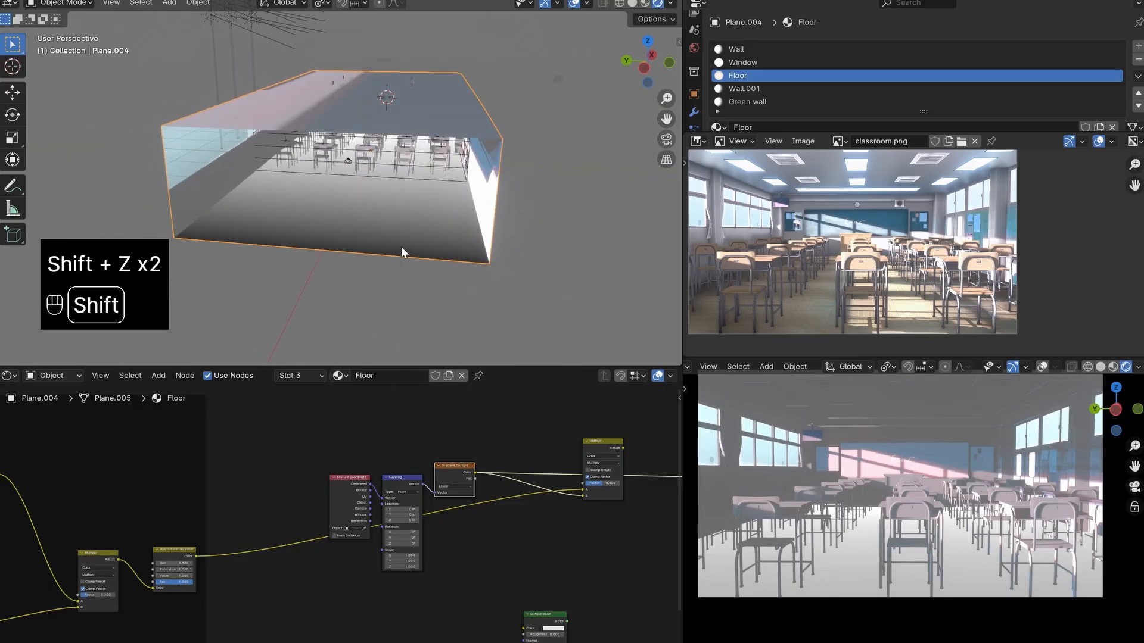
scroll(397, 216, "up", 2)
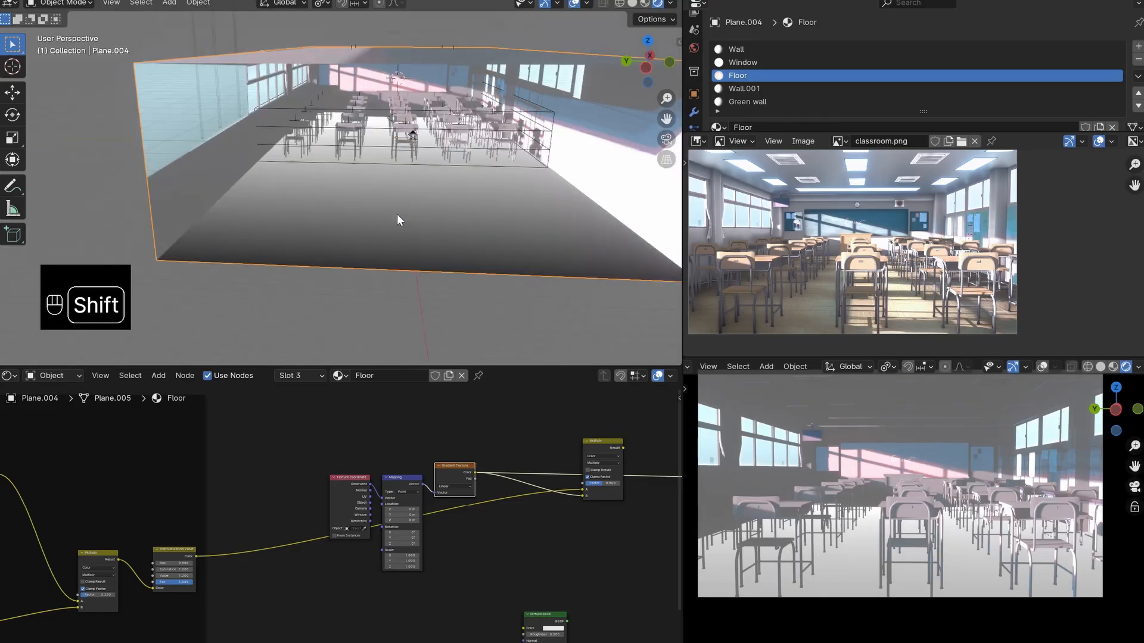
middle_click_drag(397, 214, 398, 195, "shift")
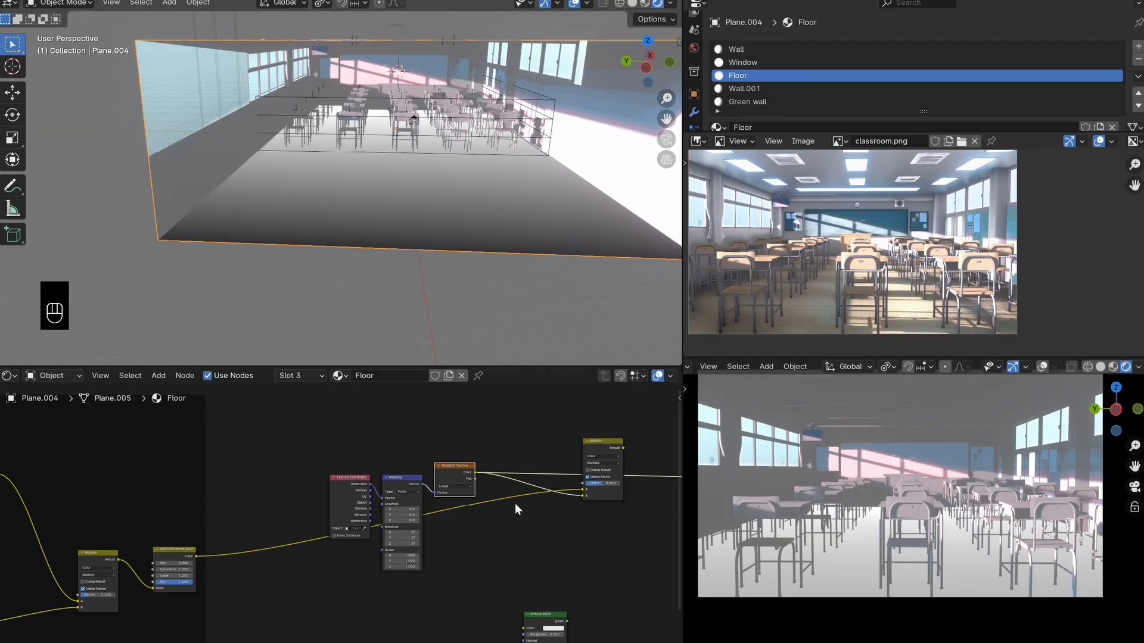
- Move the Multiply node below the Gradient Texture's preview link and set the Mapping node's Z rotation to 90°
middle_click_drag(597, 506, 507, 529)
left_click_drag(514, 474, 503, 529)
scroll(416, 541, "up", 6)
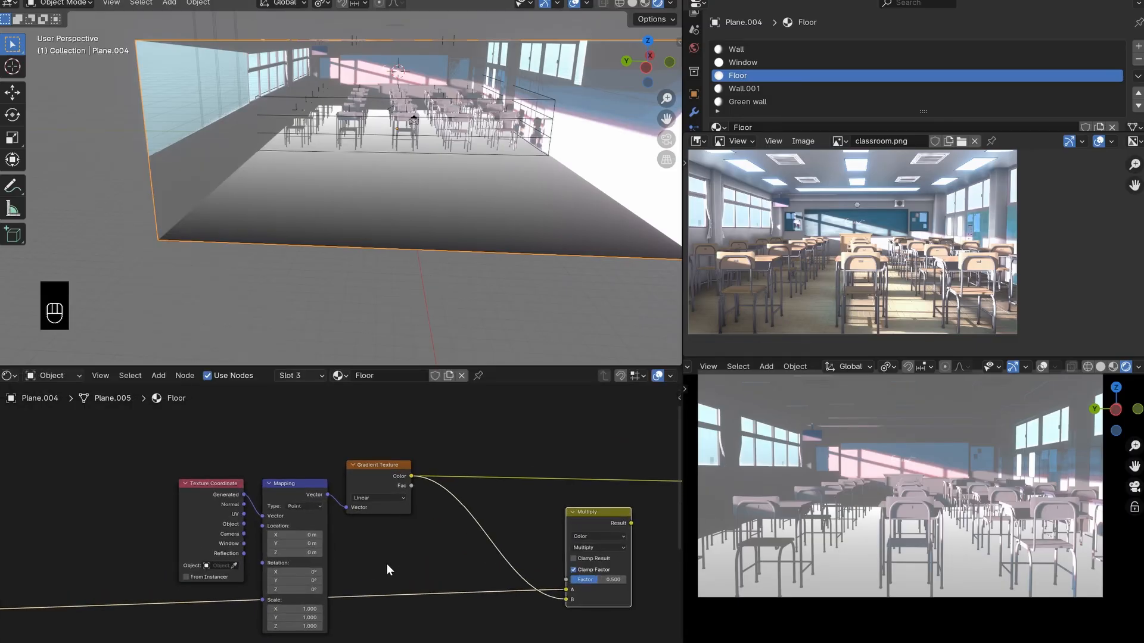
scroll(286, 602, "up", 2)
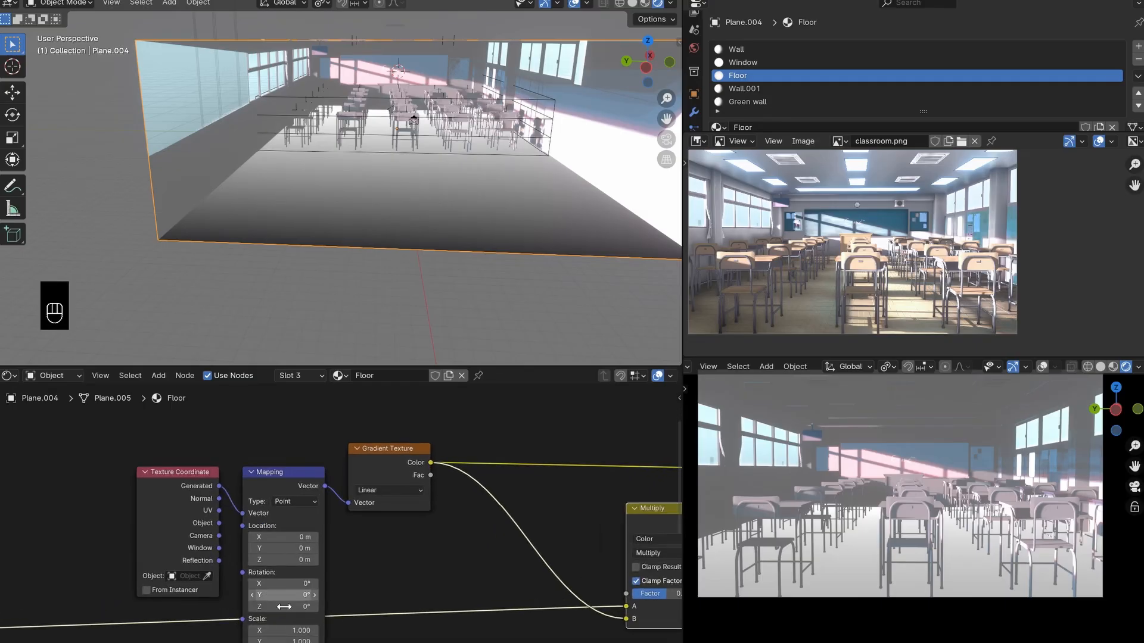
left_click(280, 607)
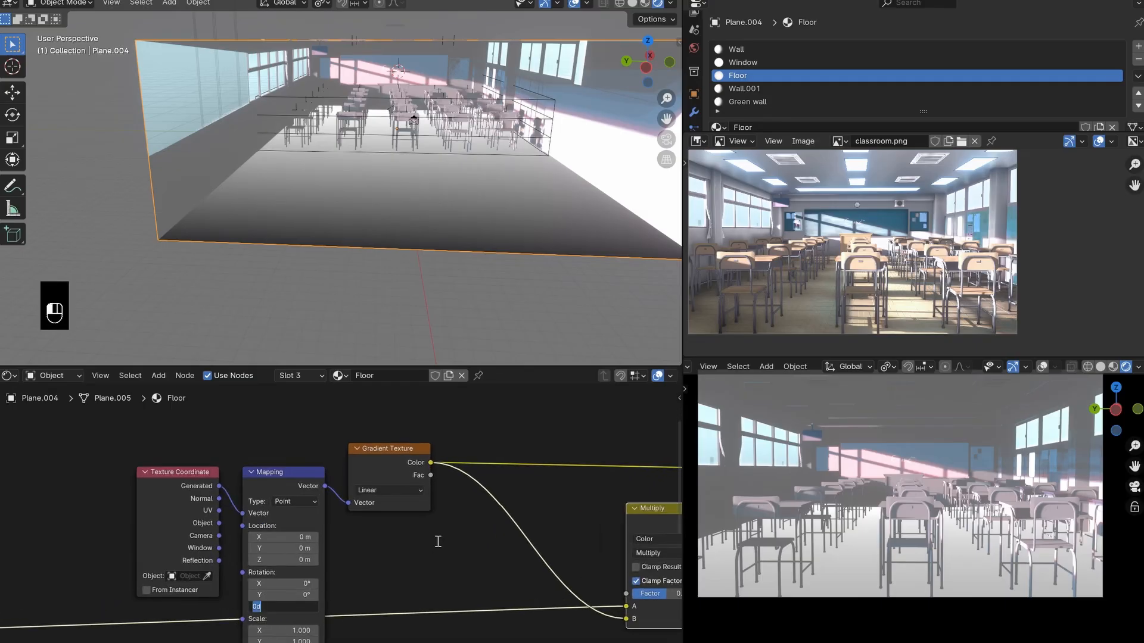
type("90")
key("Return")
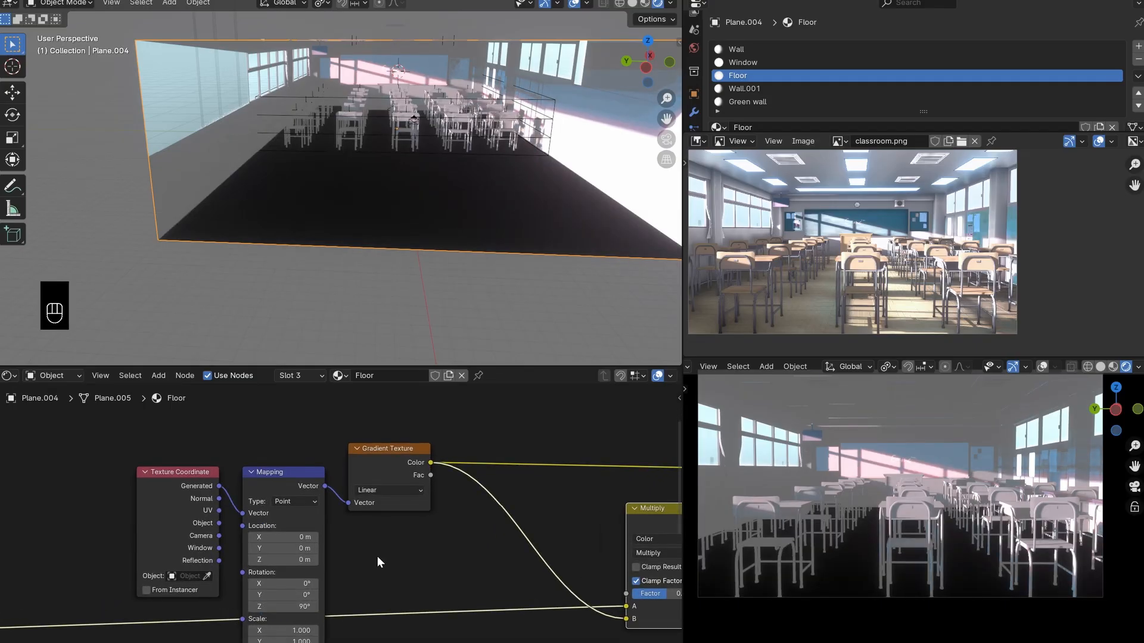
- Set the Mapping node's X location to 0.99 m, save the file and check the gradient across the floor
left_click(297, 536)
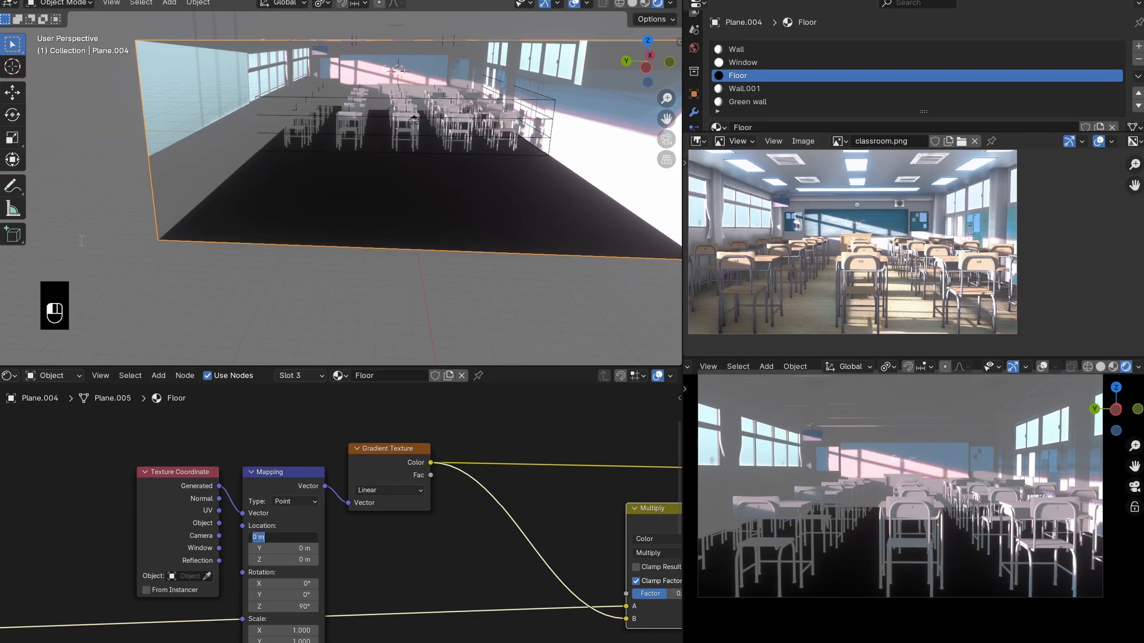
type("0.99")
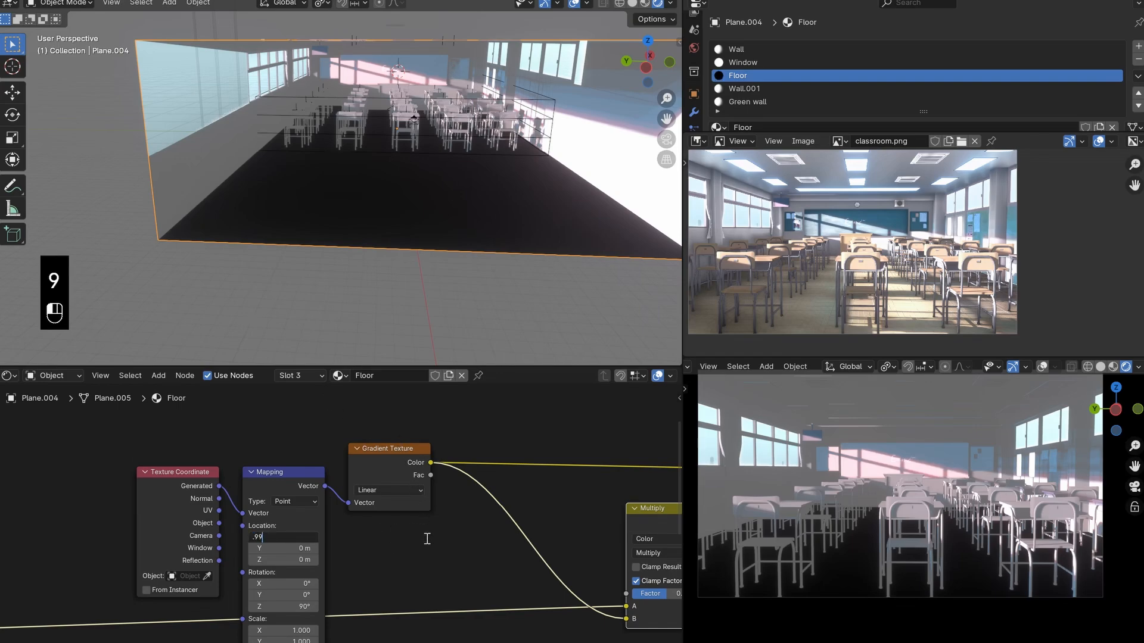
key("Return")
key("ctrl+s")
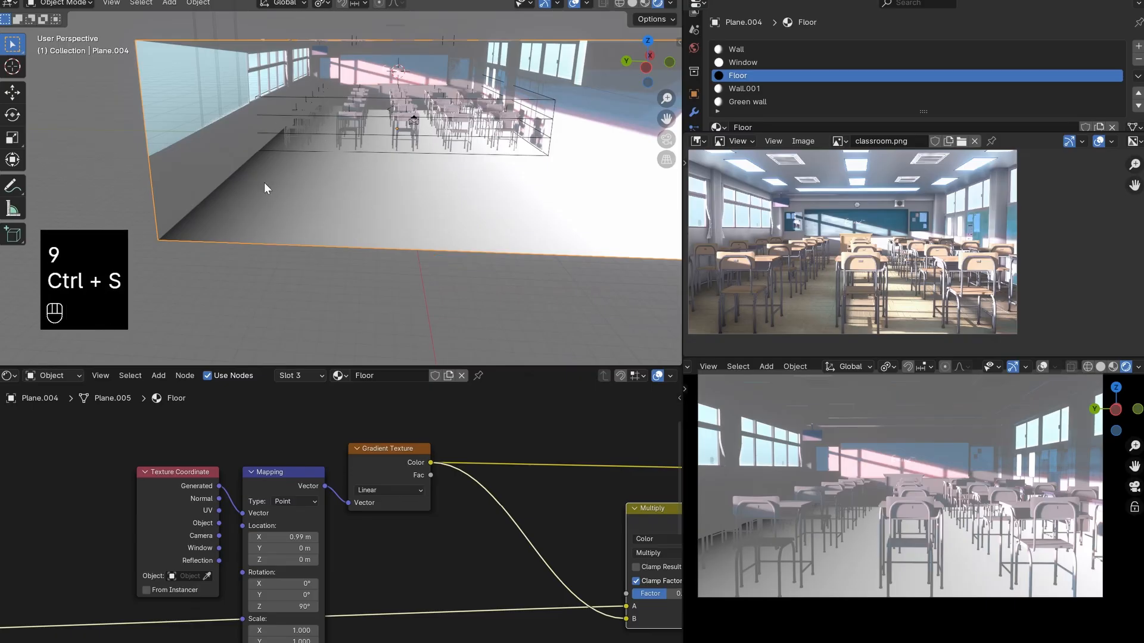
middle_click_drag(243, 214, 374, 231, "shift")
- Move the Texture Coordinate, Mapping and Gradient Texture nodes together higher above the link into the Multiply node
scroll(441, 486, "down", 2)
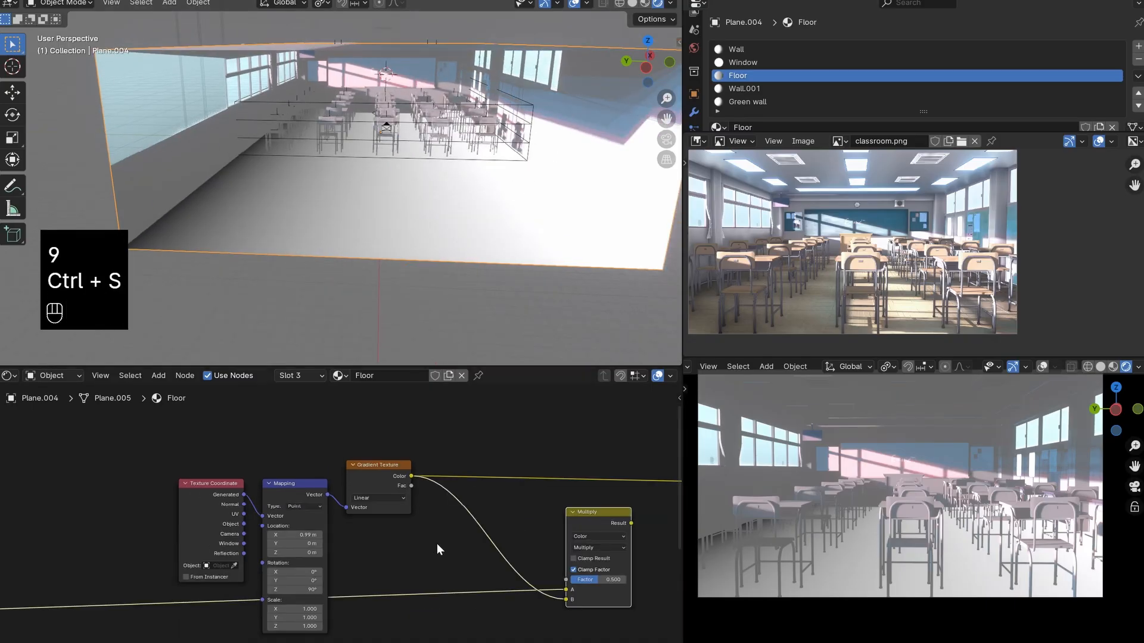
left_click_drag(377, 543, 540, 555)
middle_click_drag(327, 522, 472, 519)
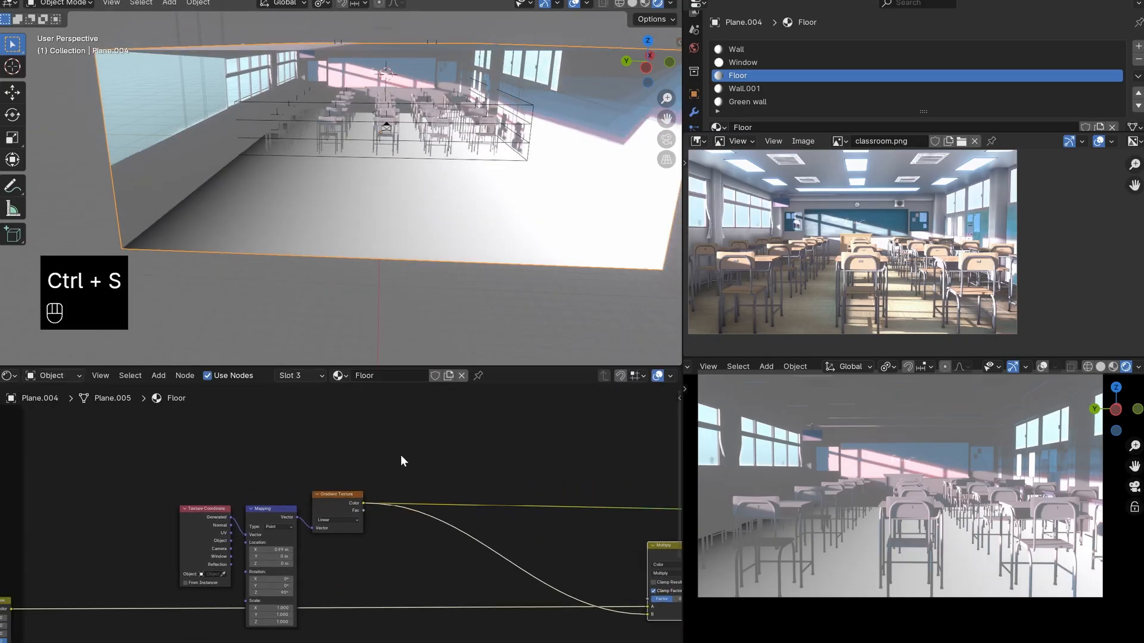
left_click_drag(401, 464, 91, 581)
left_click_drag(338, 509, 305, 455)
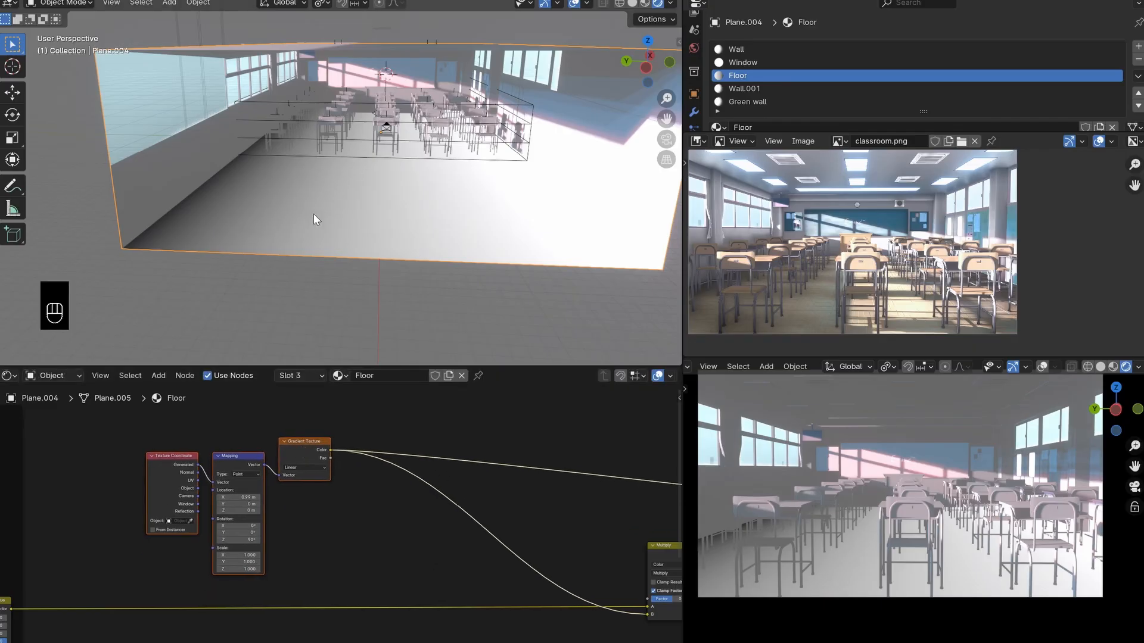
scroll(377, 530, "down", 1)
middle_click_drag(388, 492, 337, 502)
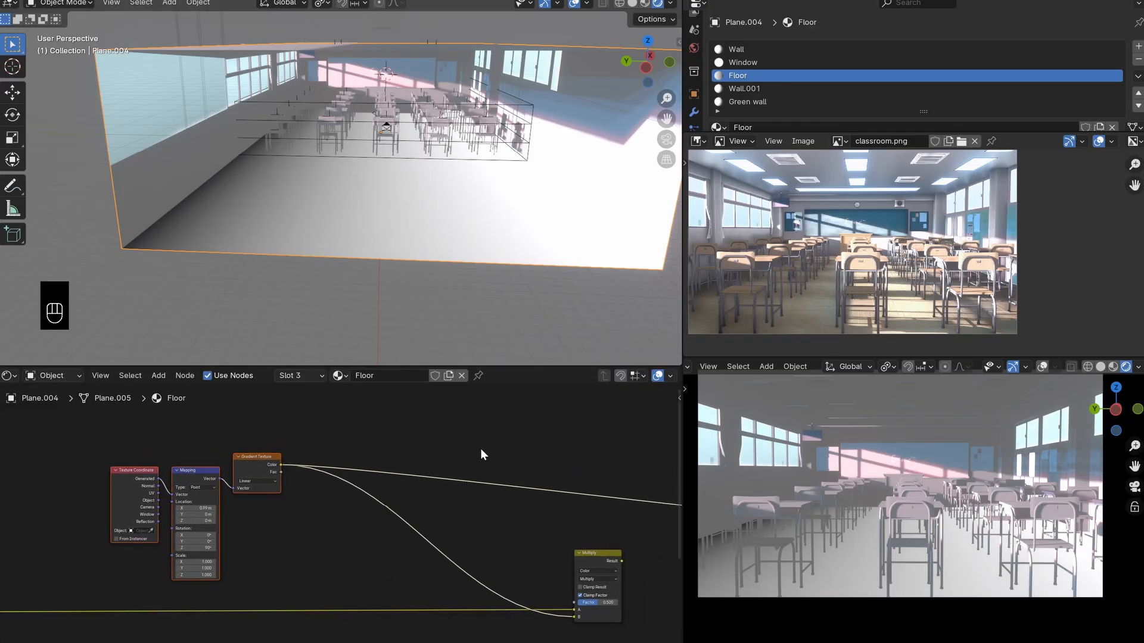
- Insert a Color Ramp between the Gradient Texture and the Multiply node's input B, and preview its Color on the floor
key("shift+a")
type("col")
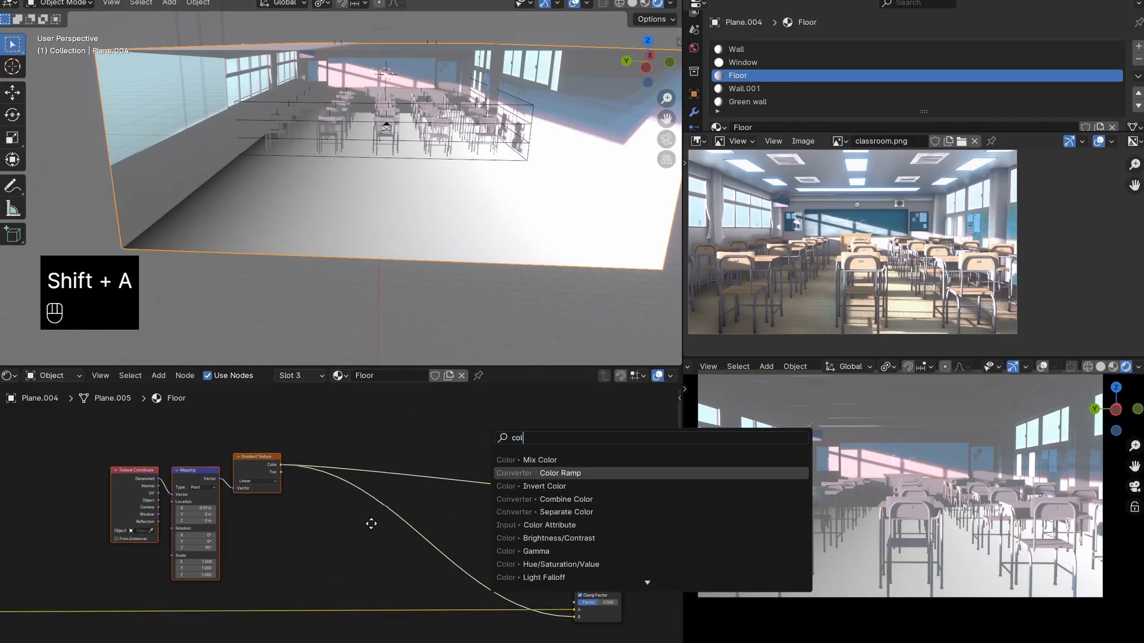
key("Return")
left_click(381, 524)
scroll(415, 535, "up", 3)
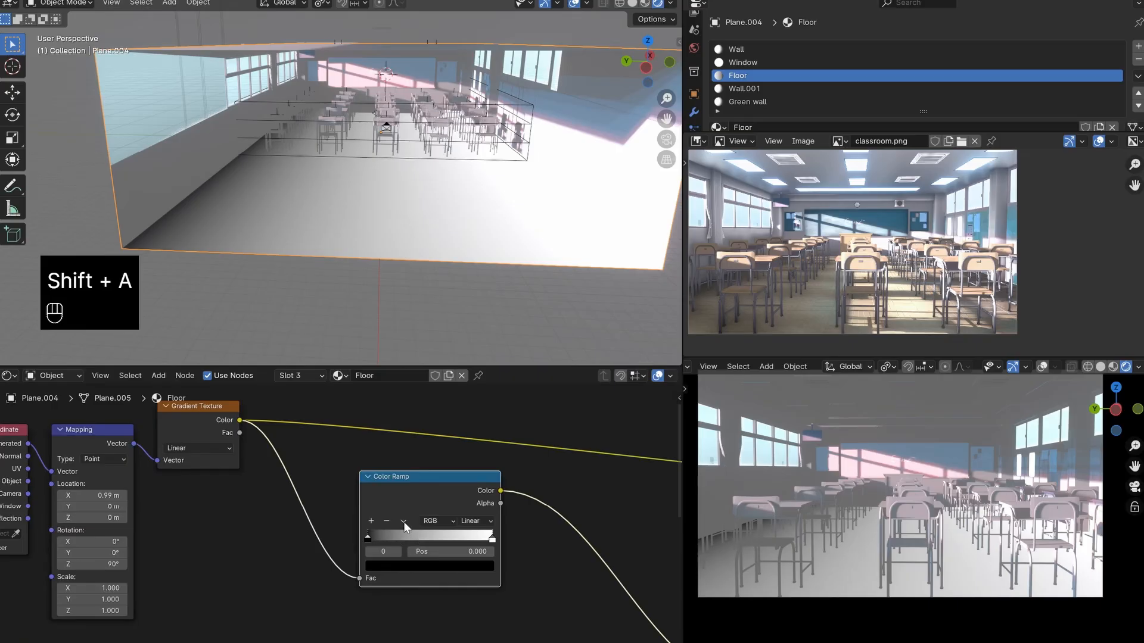
left_click(439, 487, "ctrl+shift")
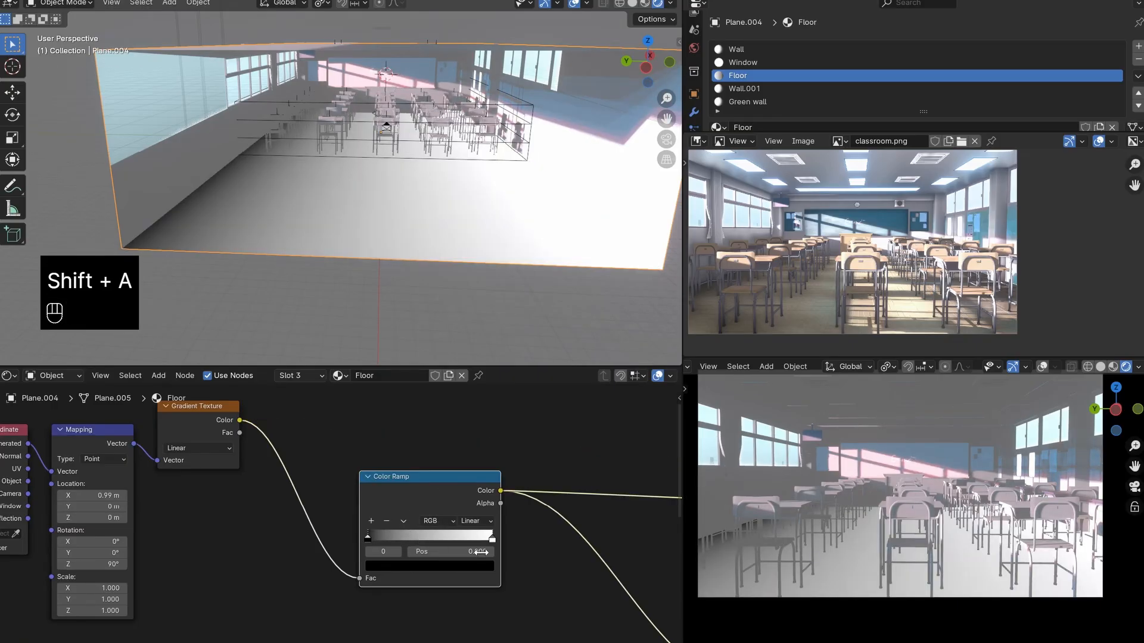
- Add a middle stop to the Color Ramp and set its end stop's color to black
mouse_move(491, 539)
left_mouse_down()
mouse_move(403, 537)
mouse_move(466, 537)
mouse_move(495, 553)
left_mouse_up()
left_click(371, 521)
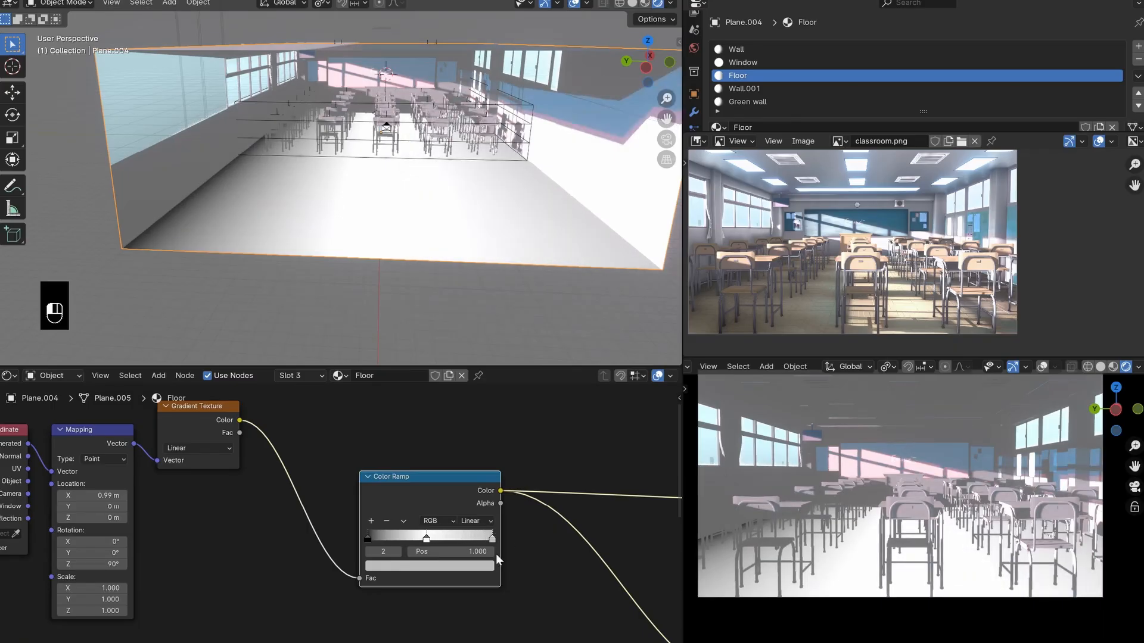
left_click(491, 566)
left_click_drag(483, 410, 484, 488)
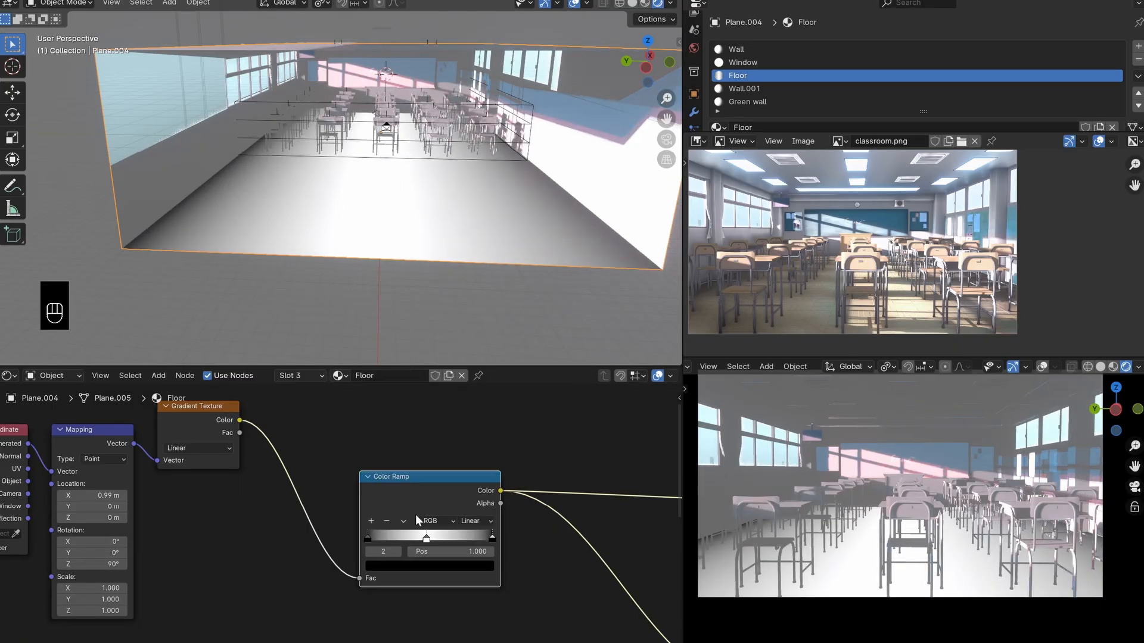
- Slide the Color Ramp's white stop to about 0.3 and its black end stop to 0.967
left_click_drag(426, 538, 416, 538)
left_click_drag(494, 539, 490, 537)
left_click_drag(444, 497, 479, 469)
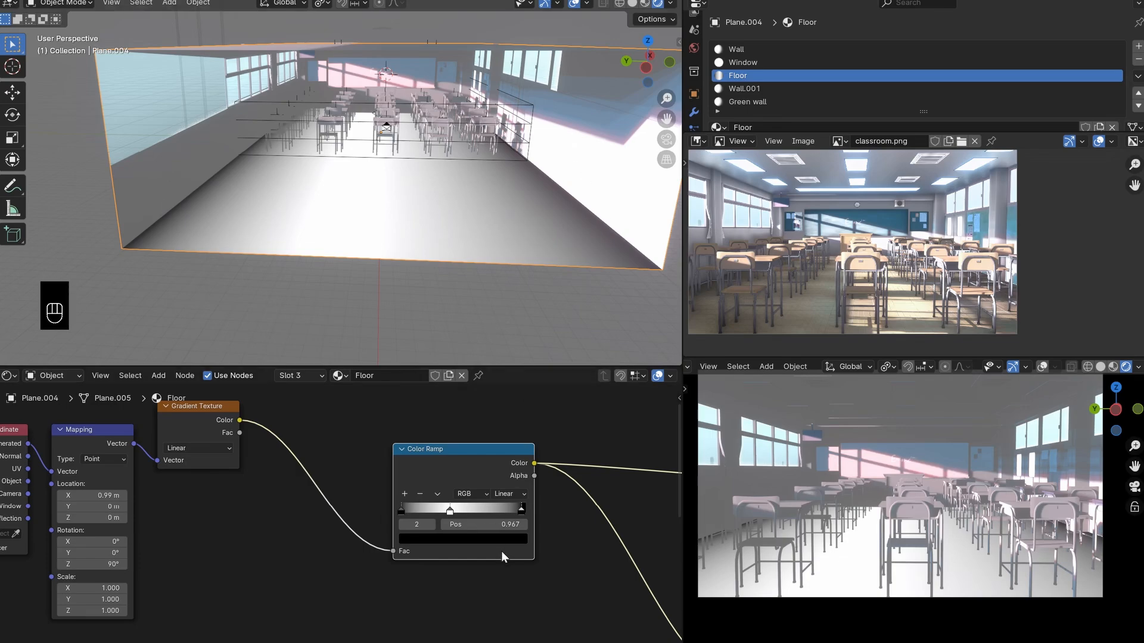
left_click_drag(447, 509, 438, 510)
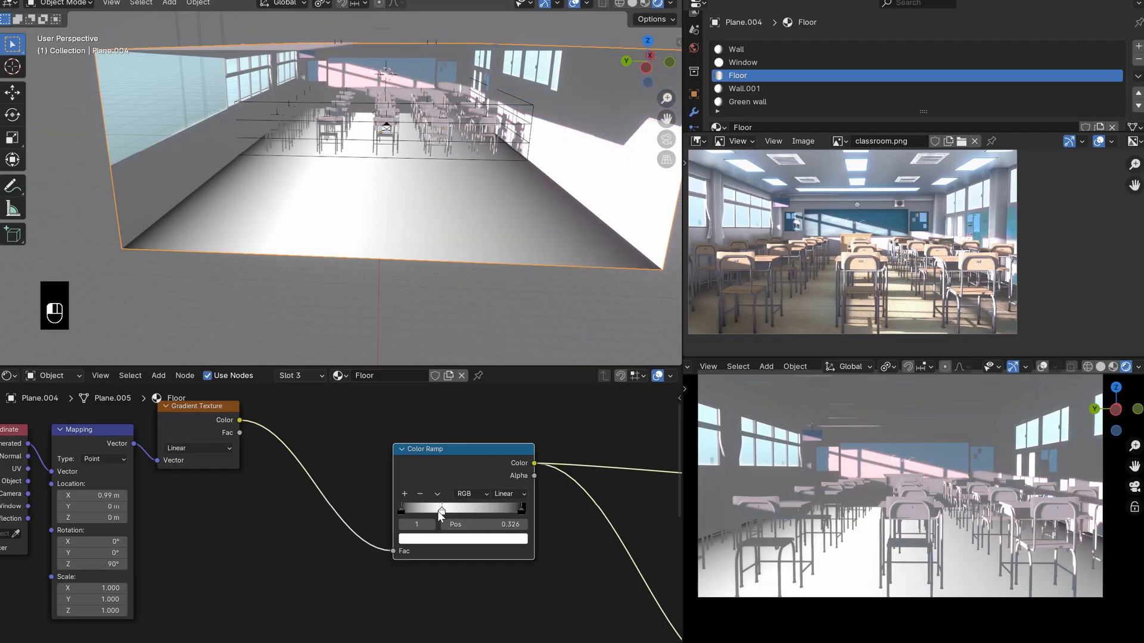
- Add another stop to the Color Ramp, make it white and slide it to 0.784
left_click(482, 510, "ctrl")
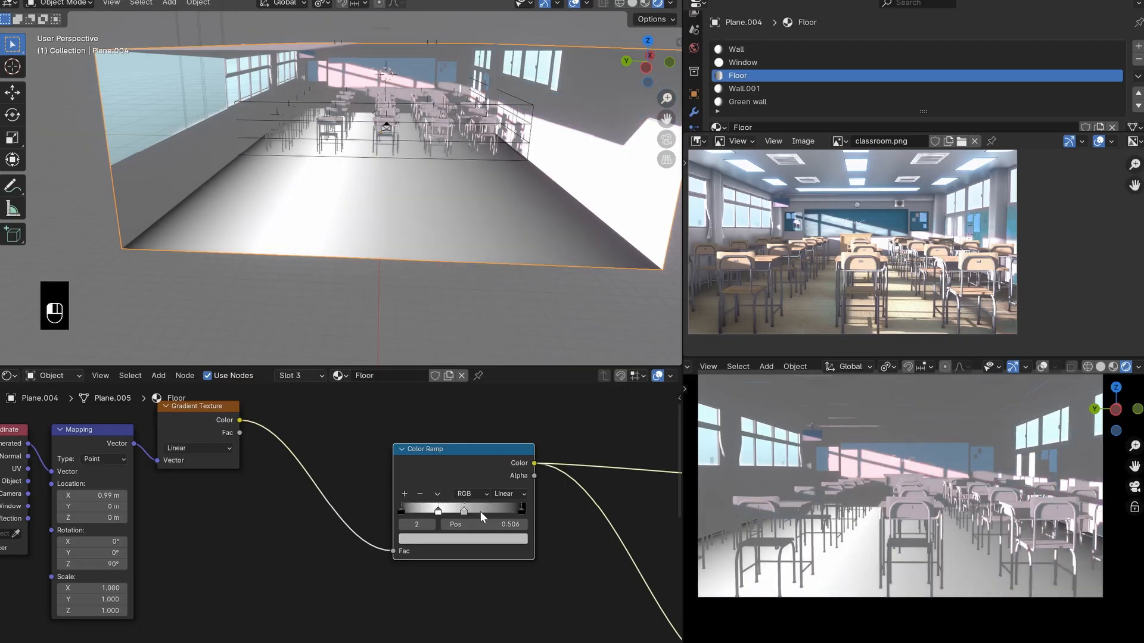
left_click_drag(484, 510, 484, 515)
left_click_drag(468, 512, 499, 511)
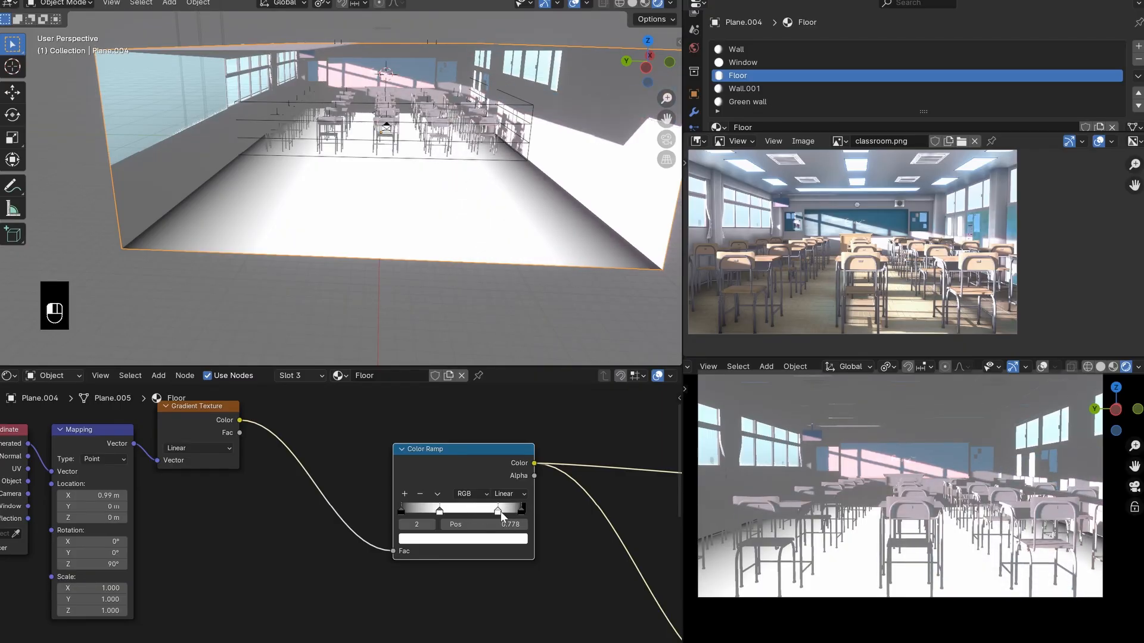
- Route the Multiply node's Result to the material output and move the node closer to the Color Ramp
scroll(499, 519, "down", 5)
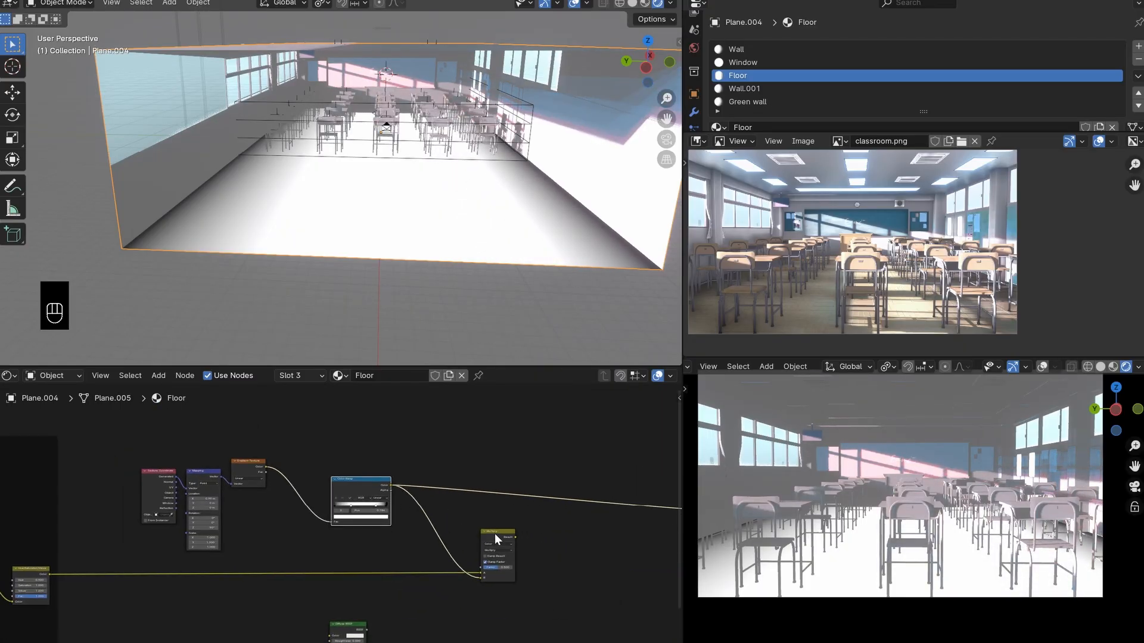
left_click(494, 534, "ctrl+shift")
left_click_drag(491, 537, 450, 524)
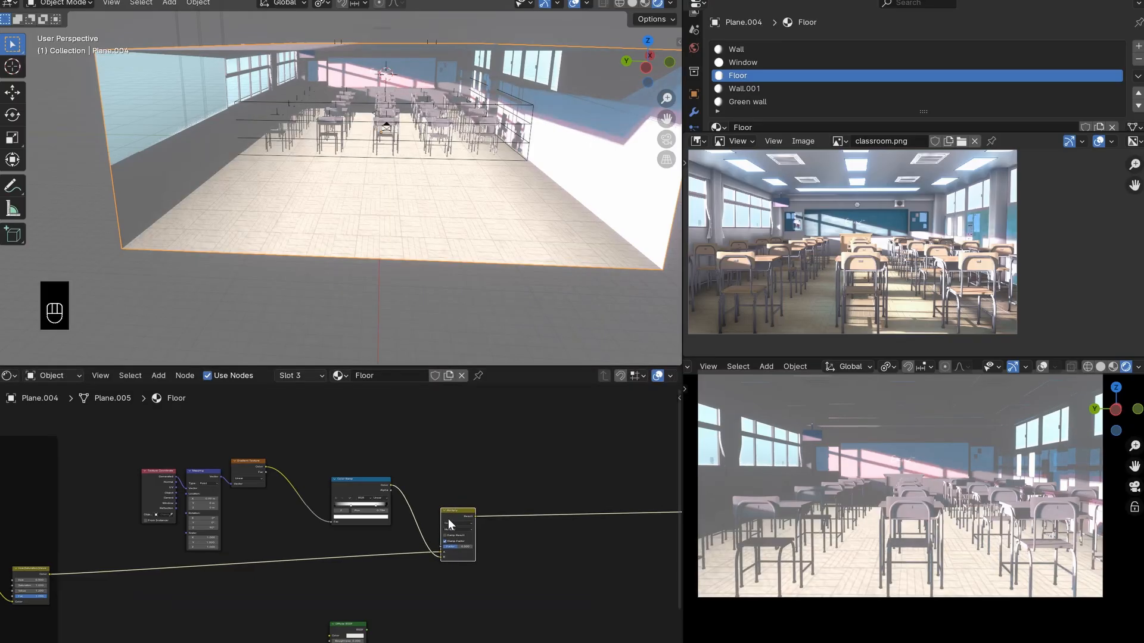
- Try a Factor of 0.9 on the Multiply node, save the file, and set the Factor to 0.8
scroll(480, 567, "up", 5)
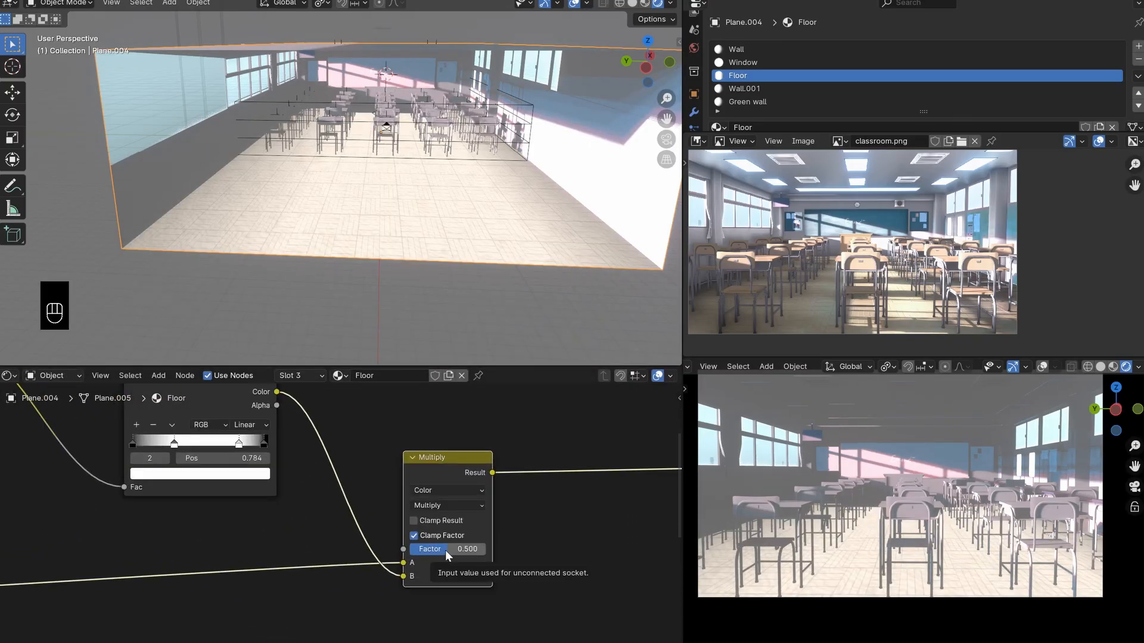
left_click(445, 550)
type(".9")
left_click(517, 580)
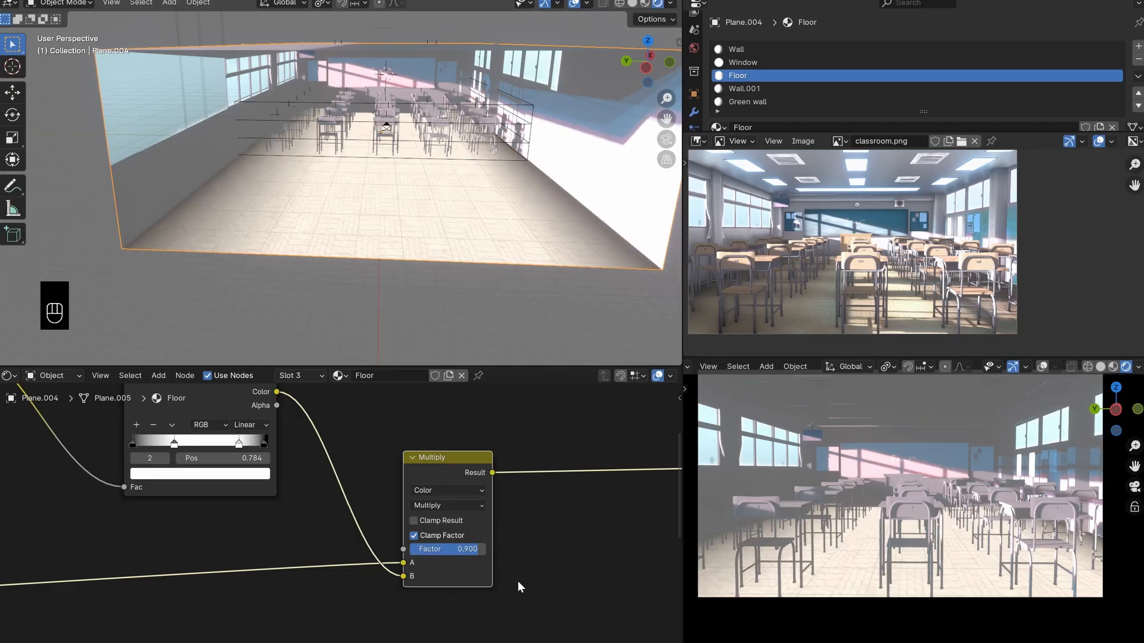
key("ctrl+s")
type(".8")
left_click(562, 578)
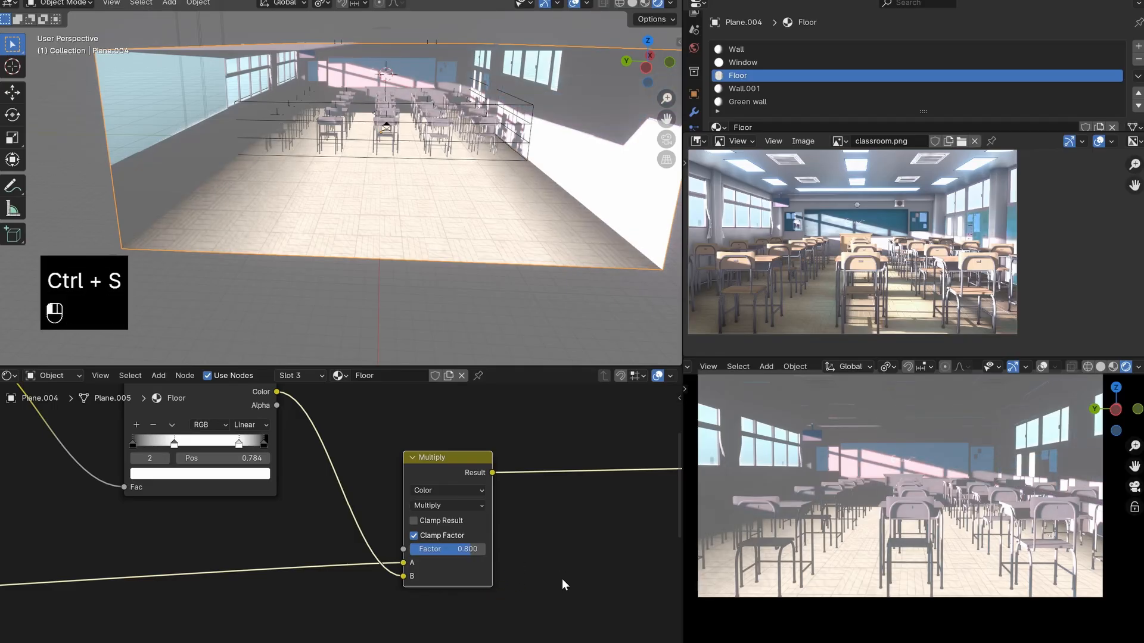
- Link the Multiply node's Result to the Diffuse BSDF's Color, route that shader to the material output, and save the file
scroll(562, 578, "down", 7)
middle_click_drag(534, 578, 494, 512)
left_click_drag(196, 598, 561, 501)
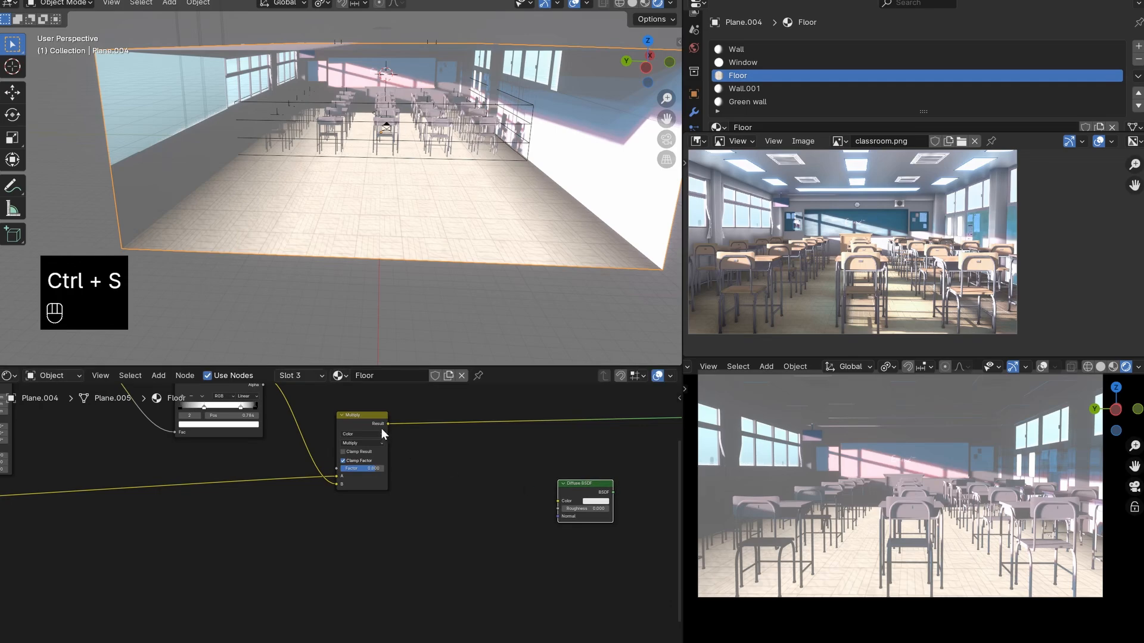
left_click_drag(388, 424, 537, 511)
left_click(585, 488, "ctrl+shift")
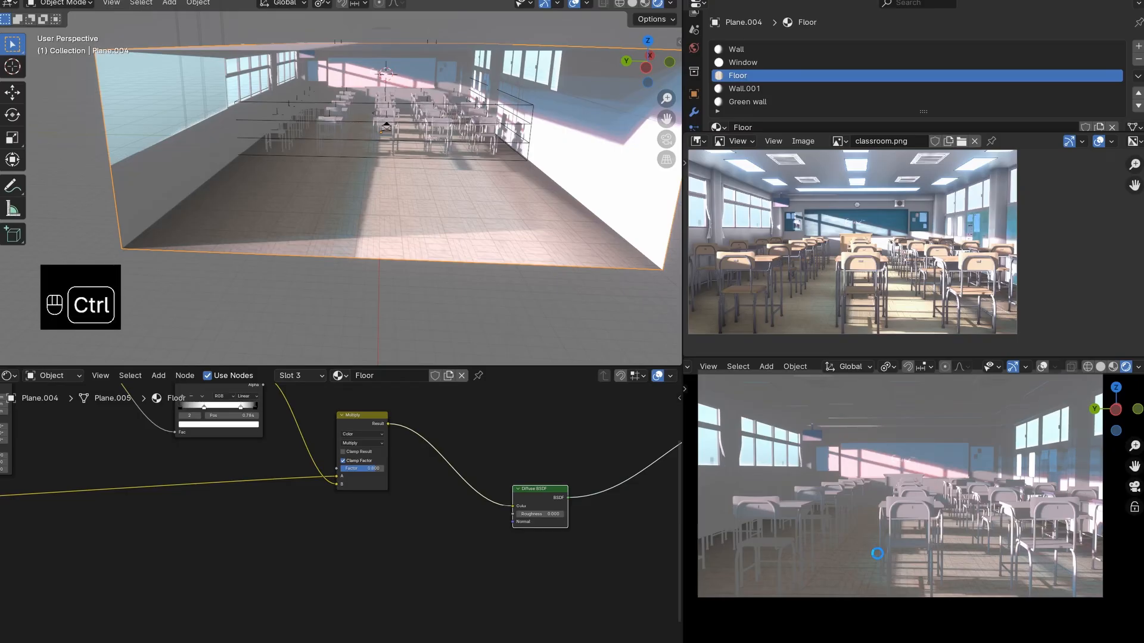
key("ctrl+s")
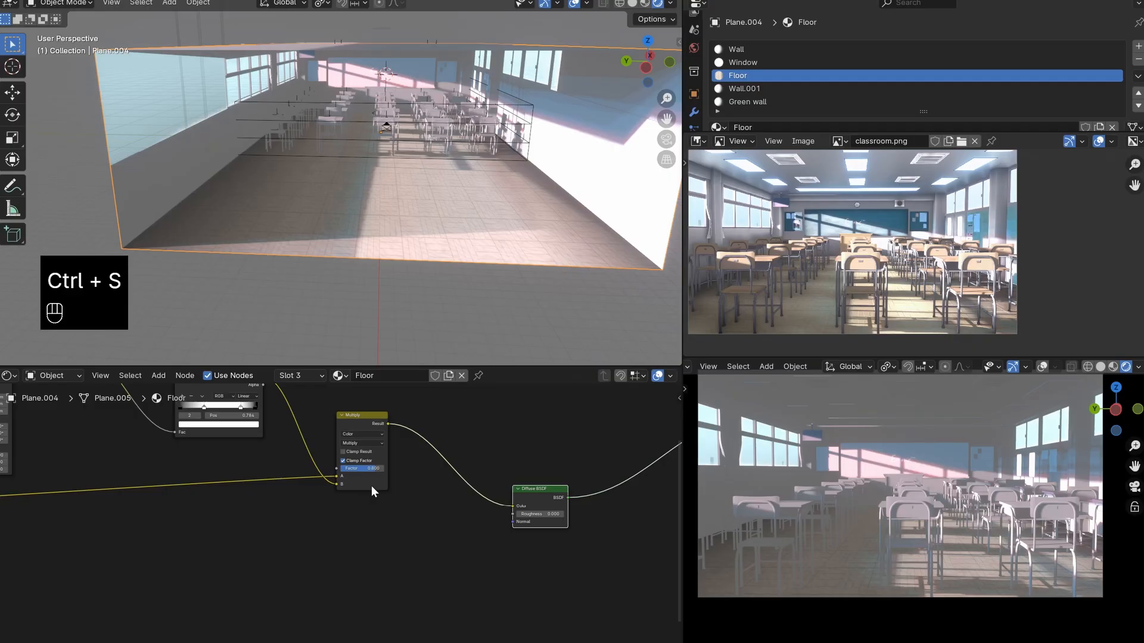
- Move the material output node farther away from the Diffuse BSDF and save the file
scroll(366, 483, "down", 5)
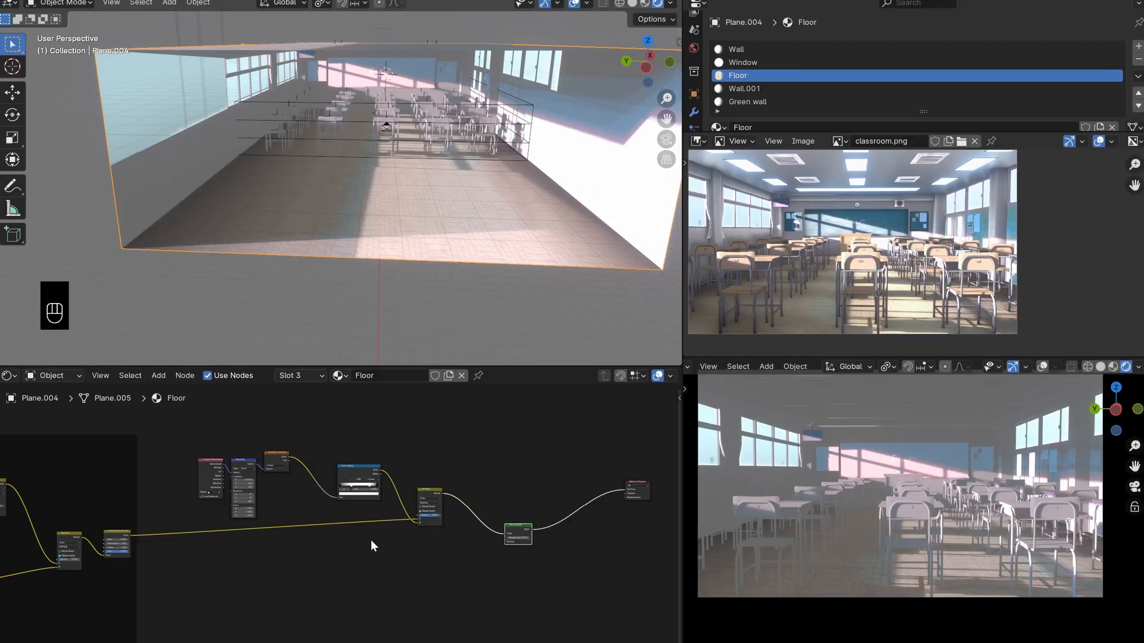
scroll(372, 537, "down", 3)
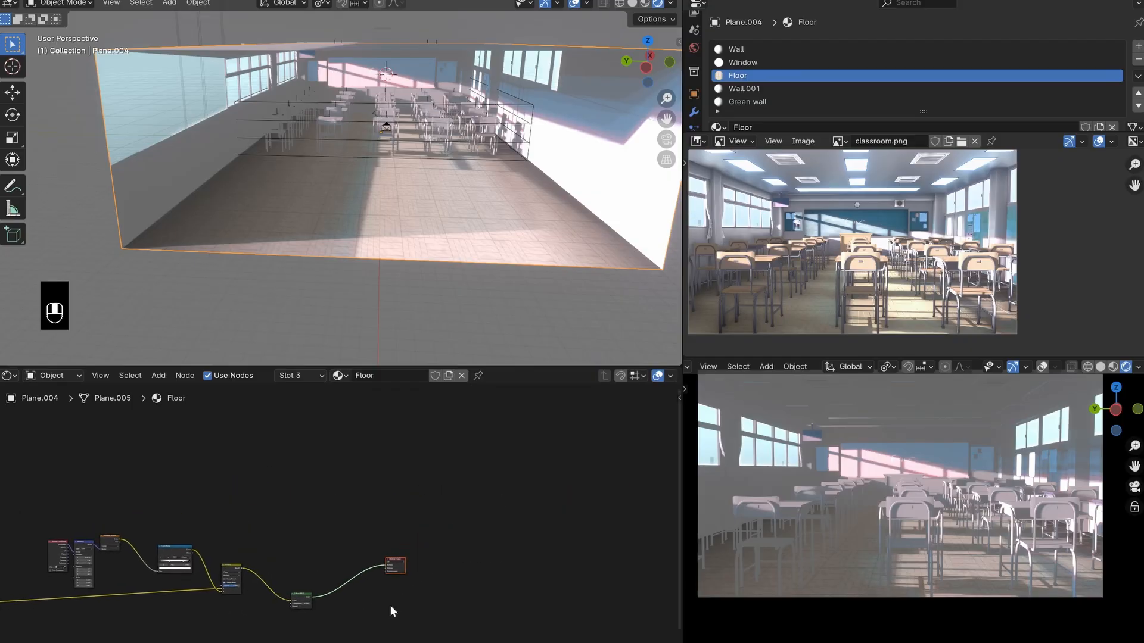
key("g")
middle_click_drag(365, 552, 393, 539)
middle_click_drag(393, 539, 441, 452, "ctrl")
key("ctrl+s")
- Add a Bump node and place it below the Color Ramp and Multiply nodes of the gradient branch
key("shift+a")
type("bum")
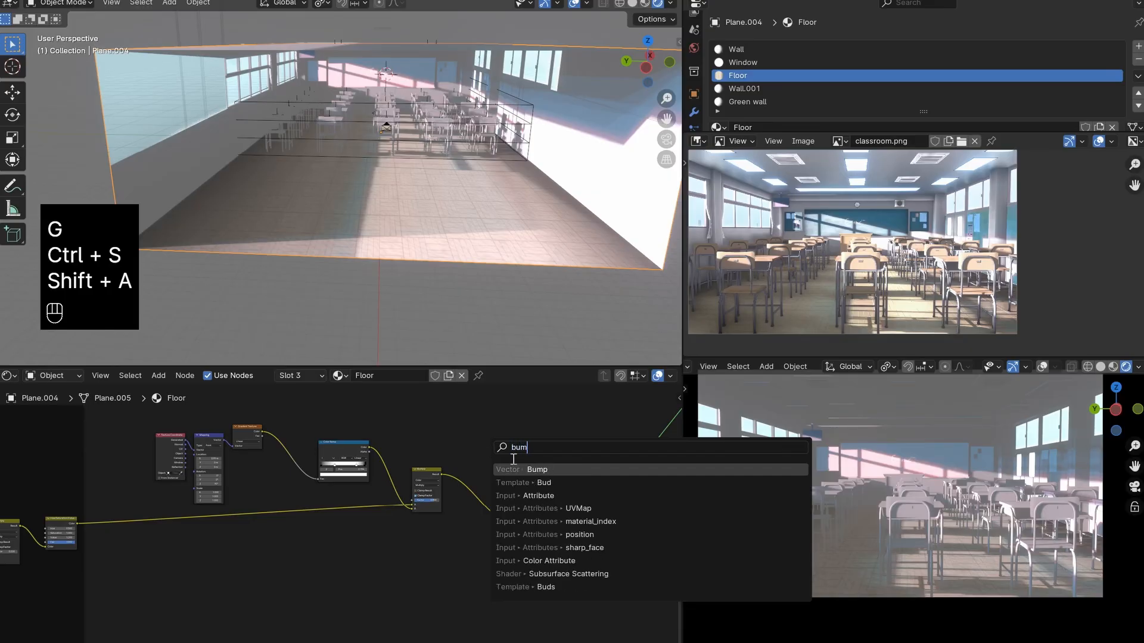
left_click(540, 469)
left_click(361, 548)
middle_click_drag(177, 556, 321, 533)
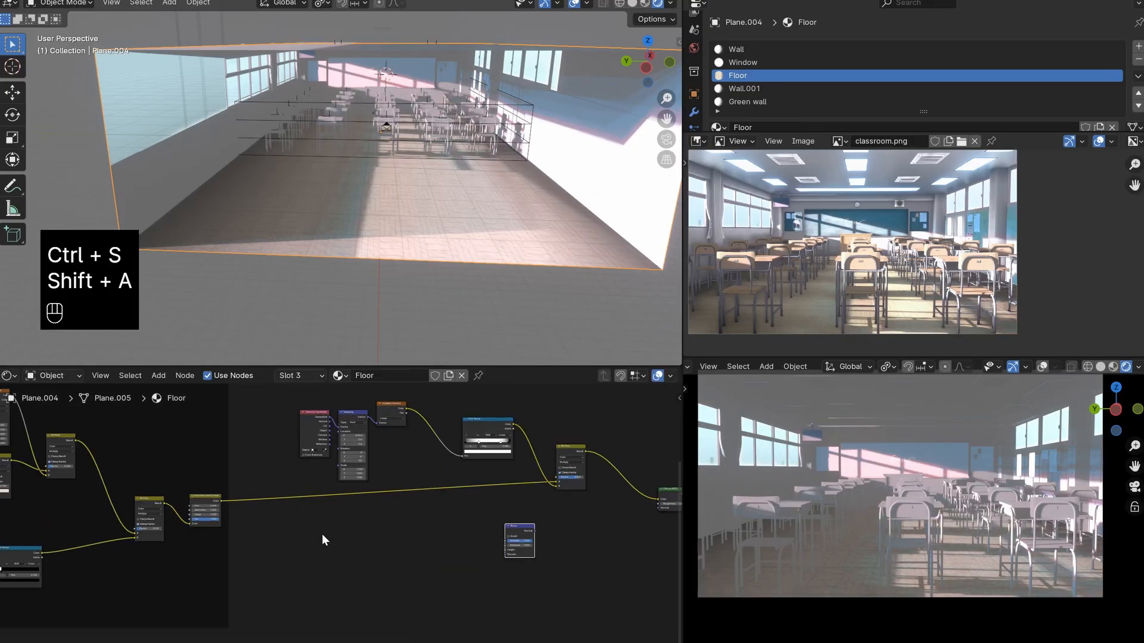
scroll(424, 526, "down", 3)
middle_click_drag(424, 526, 315, 541)
scroll(424, 217, "up", 6)
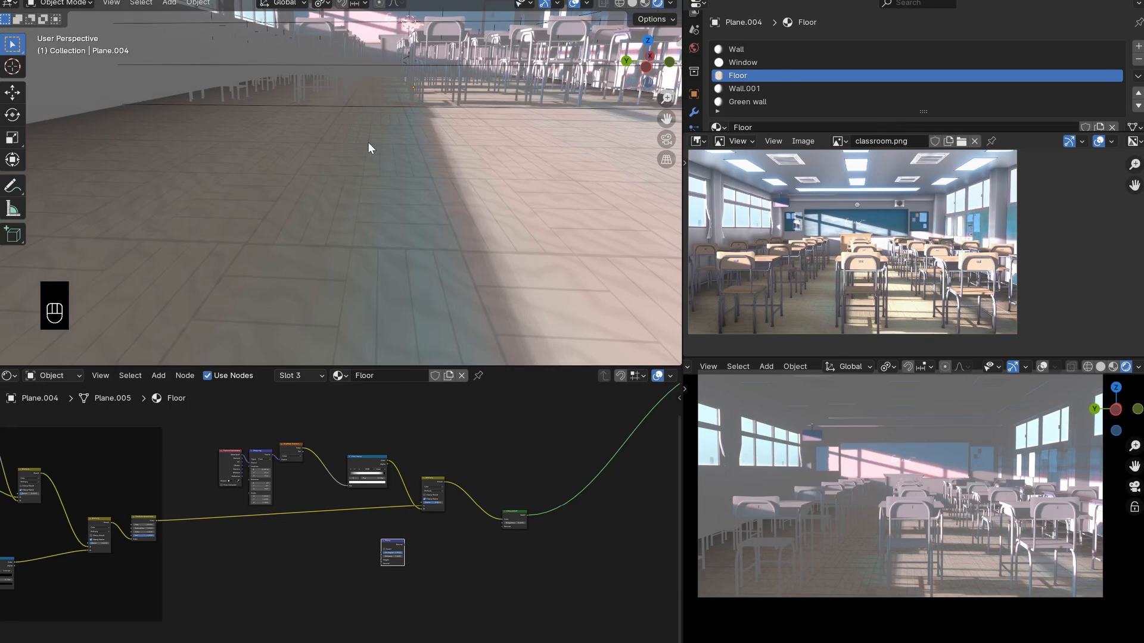
- Link the Color output of the Image Texture branch's Color Ramp to the Bump node's Height
scroll(352, 566, "up", 2)
middle_click_drag(352, 568, 468, 571)
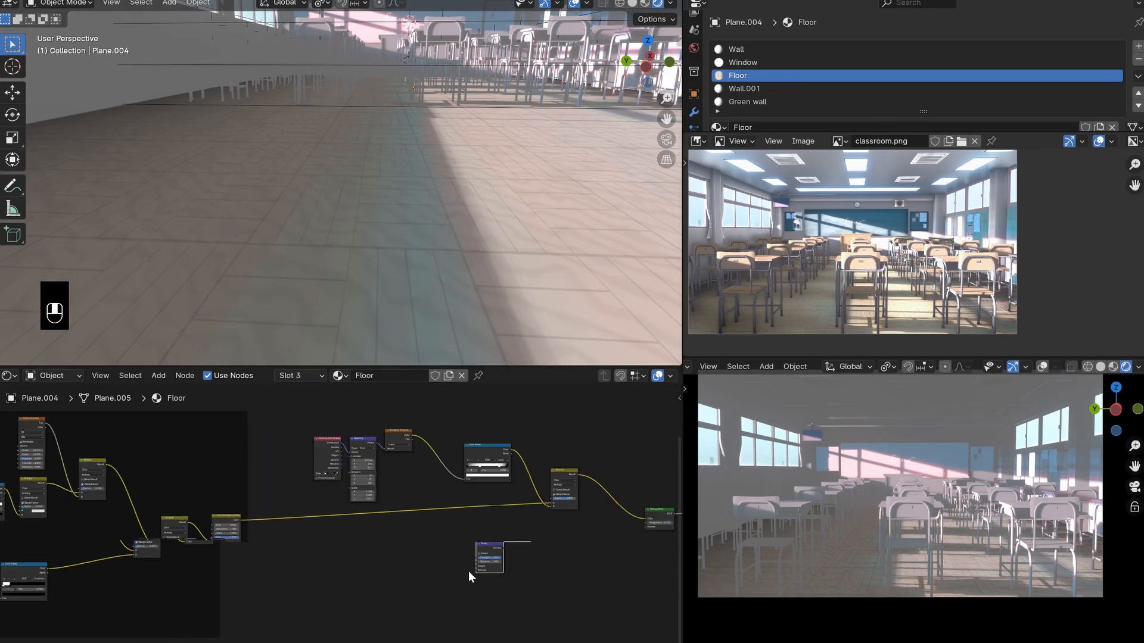
scroll(513, 544, "down", 2)
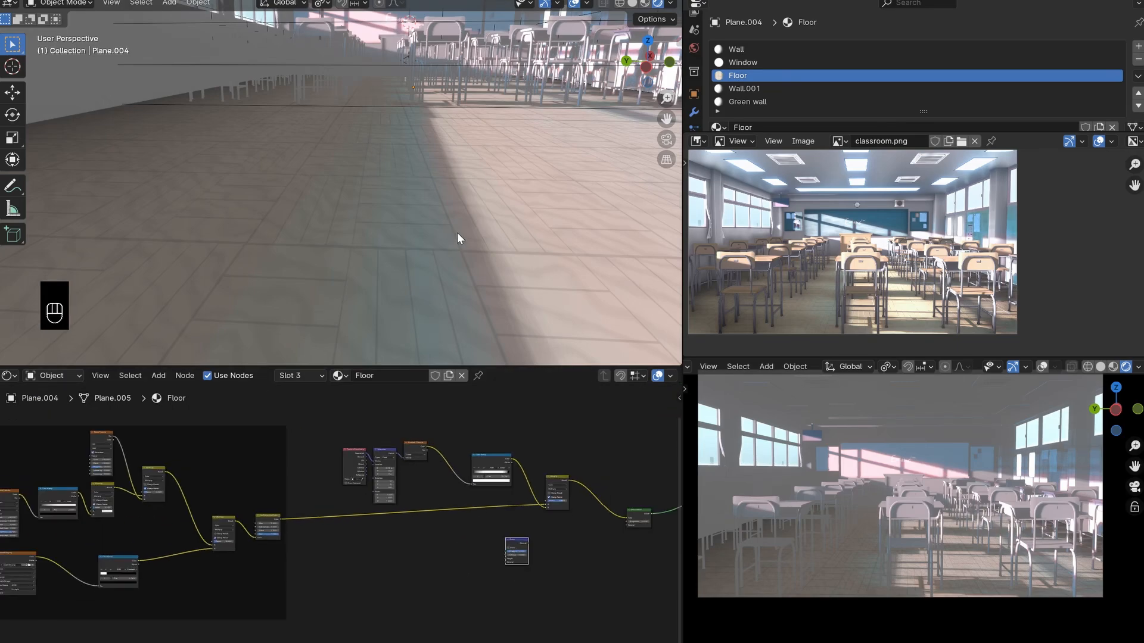
scroll(340, 117, "down", 4)
scroll(445, 182, "up", 3)
scroll(138, 560, "up", 1)
middle_click_drag(144, 562, 234, 542)
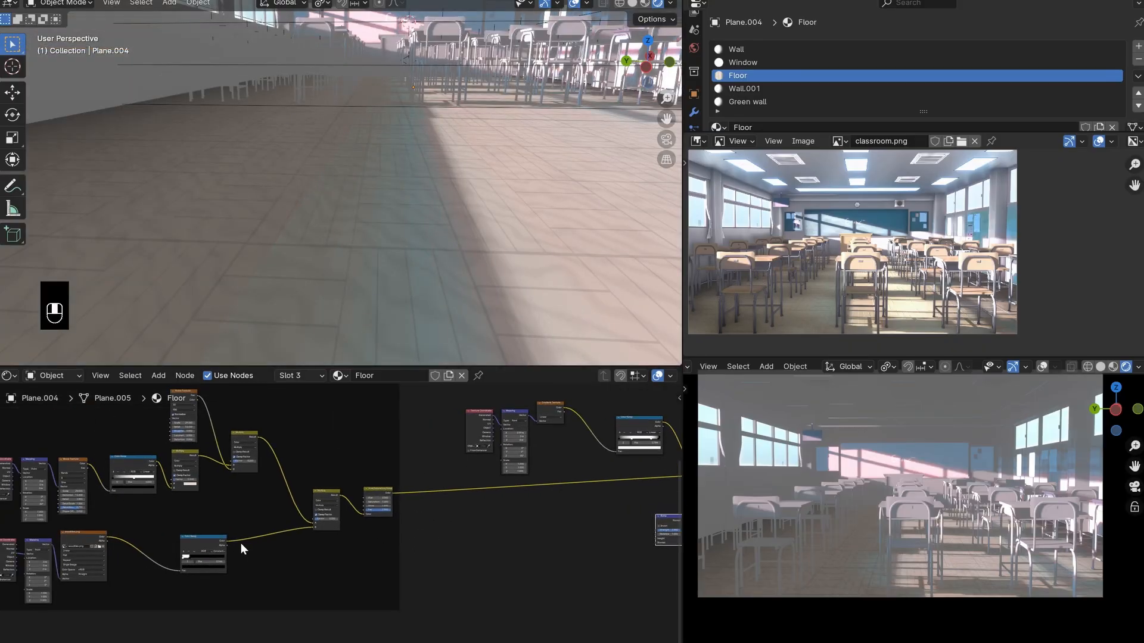
mouse_move(200, 537)
left_mouse_down()
mouse_move(254, 526)
mouse_move(218, 544)
left_mouse_up()
right_click(218, 545)
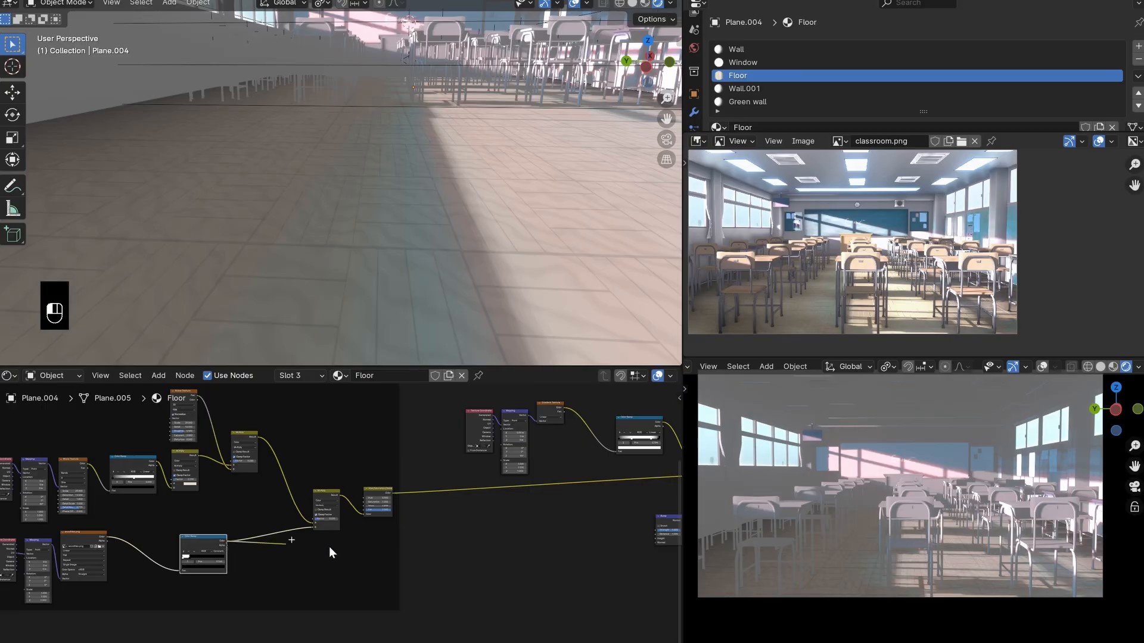
left_click_drag(329, 548, 654, 538)
middle_click_drag(654, 537, 460, 530)
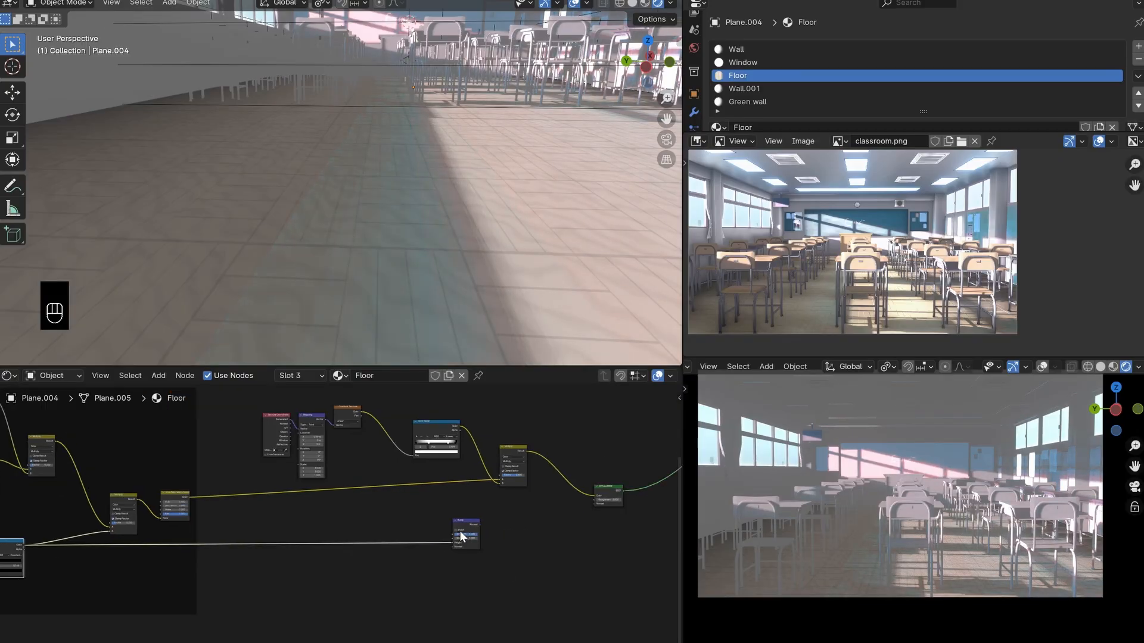
- Link the Bump node's Normal output to the Diffuse BSDF's Normal input
left_click_drag(480, 524, 595, 506)
scroll(594, 506, "up", 1)
middle_click_drag(595, 506, 495, 524)
- Examine the bumped floor tiles up close in both the perspective and camera views
left_click_drag(668, 97, 668, 80)
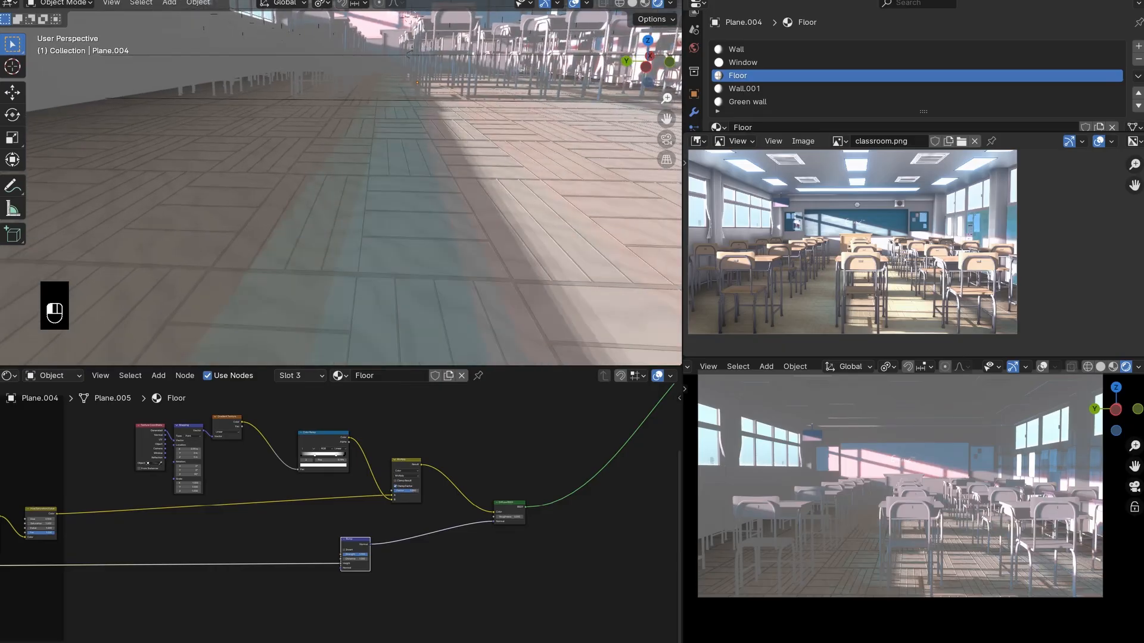
middle_click_drag(559, 154, 444, 216, "shift")
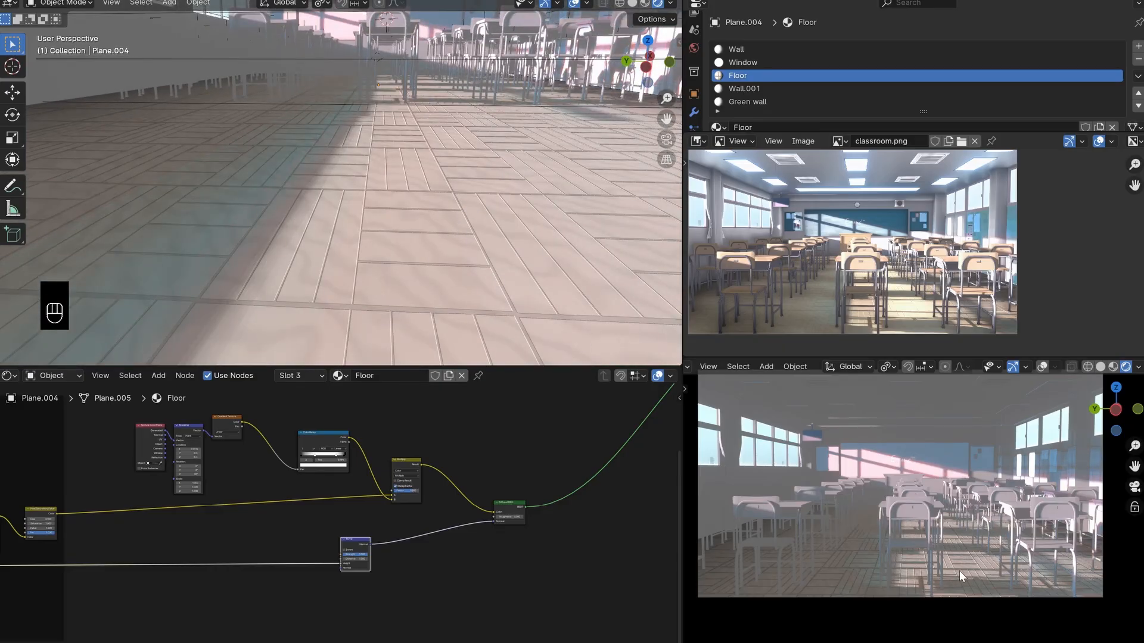
scroll(959, 572, "up", 3)
middle_click_drag(958, 572, 916, 540, "shift")
scroll(922, 491, "up", 4)
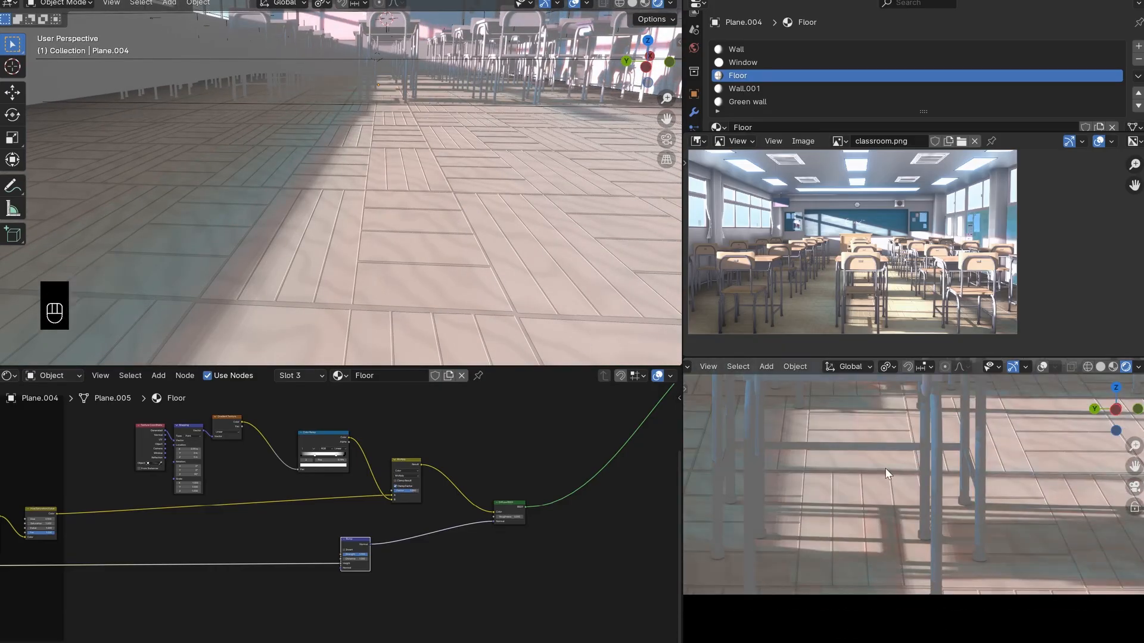
middle_click_drag(885, 472, 889, 534, "shift")
scroll(944, 536, "down", 3)
scroll(380, 580, "up", 2)
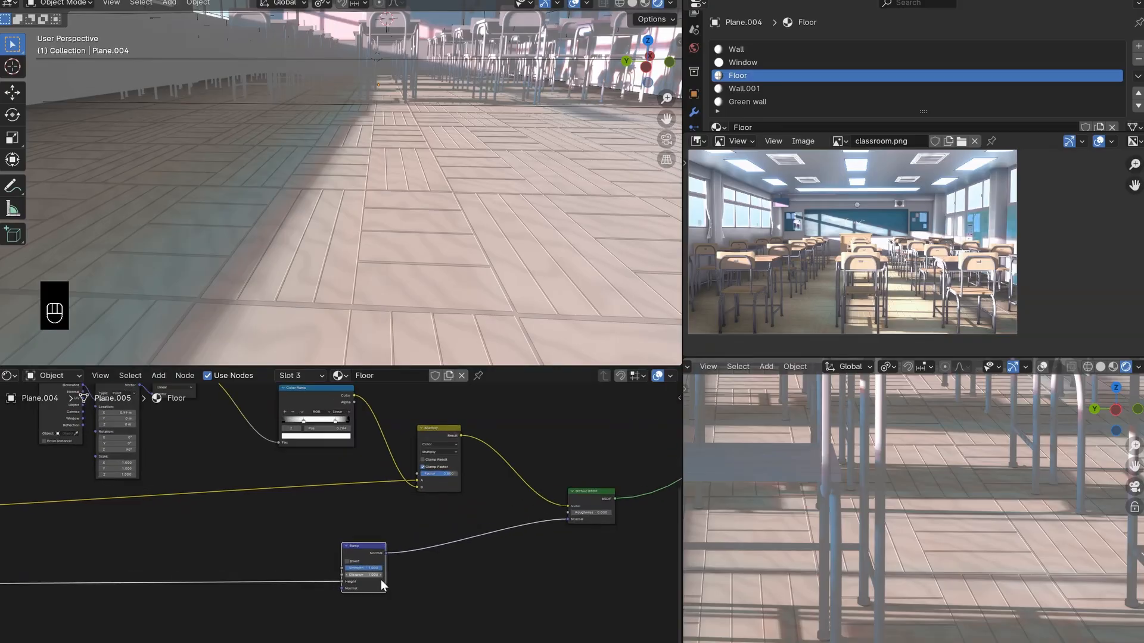
- Lower the Bump node's Strength to about 0.13 and save the file
scroll(381, 580, "up", 1)
left_click_drag(385, 579, 357, 579)
scroll(899, 548, "down", 7)
middle_click_drag(900, 548, 951, 545, "shift")
key("ctrl+s")
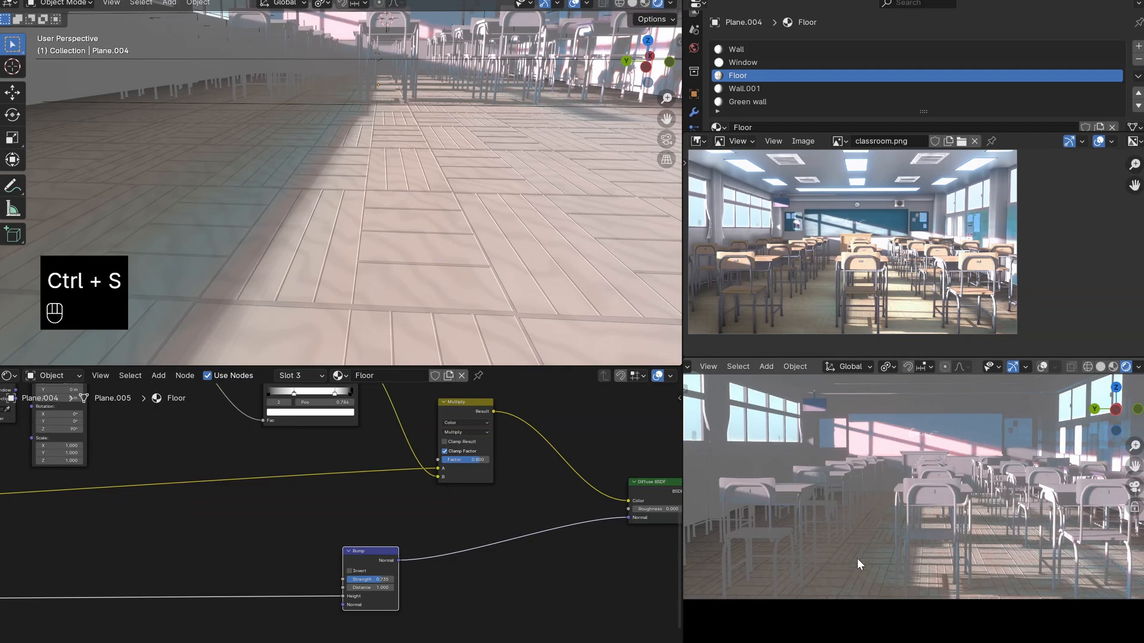
- Reposition the material output node to leave open space after the Diffuse BSDF
middle_click_drag(372, 517, 392, 528)
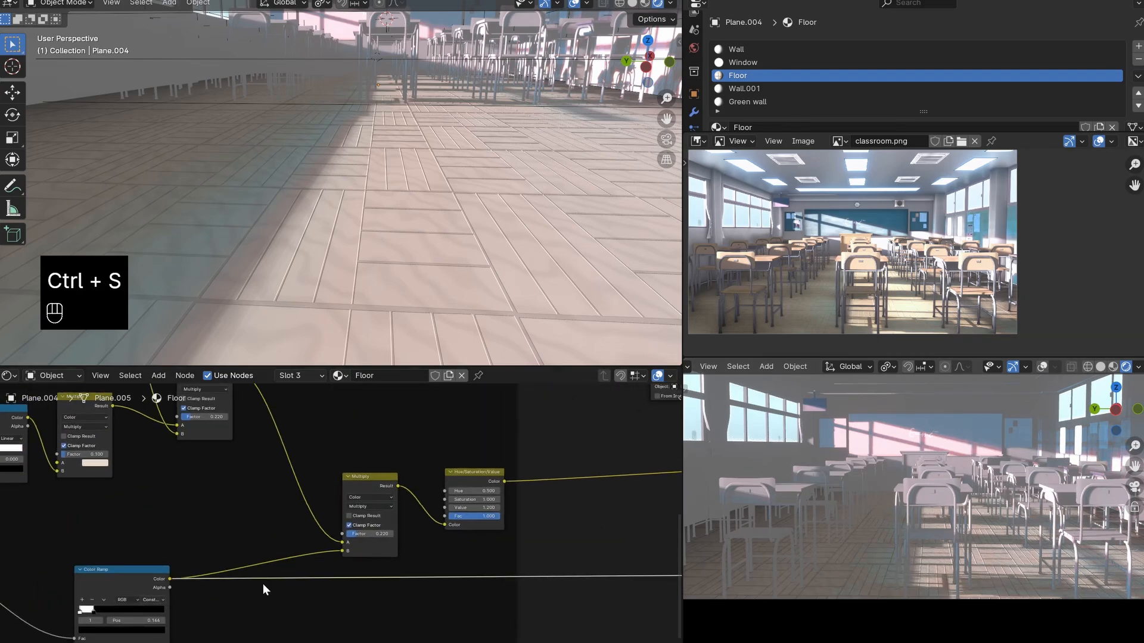
scroll(337, 530, "down", 6)
middle_click_drag(527, 542, 399, 532)
scroll(524, 518, "down", 3)
middle_click_drag(579, 524, 405, 547)
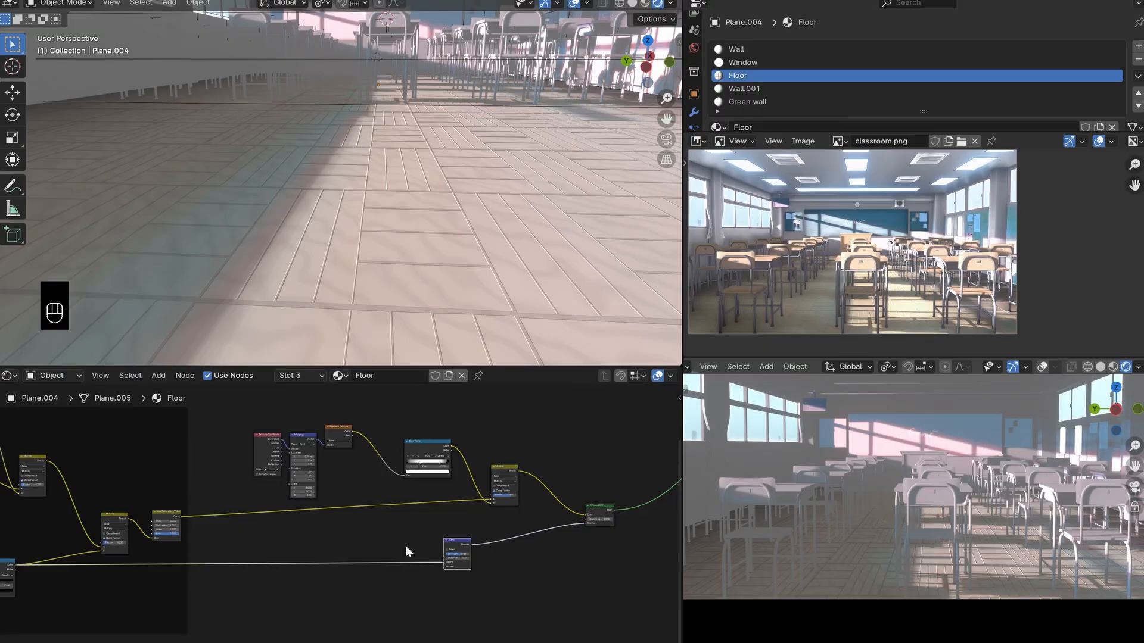
scroll(405, 545, "down", 4)
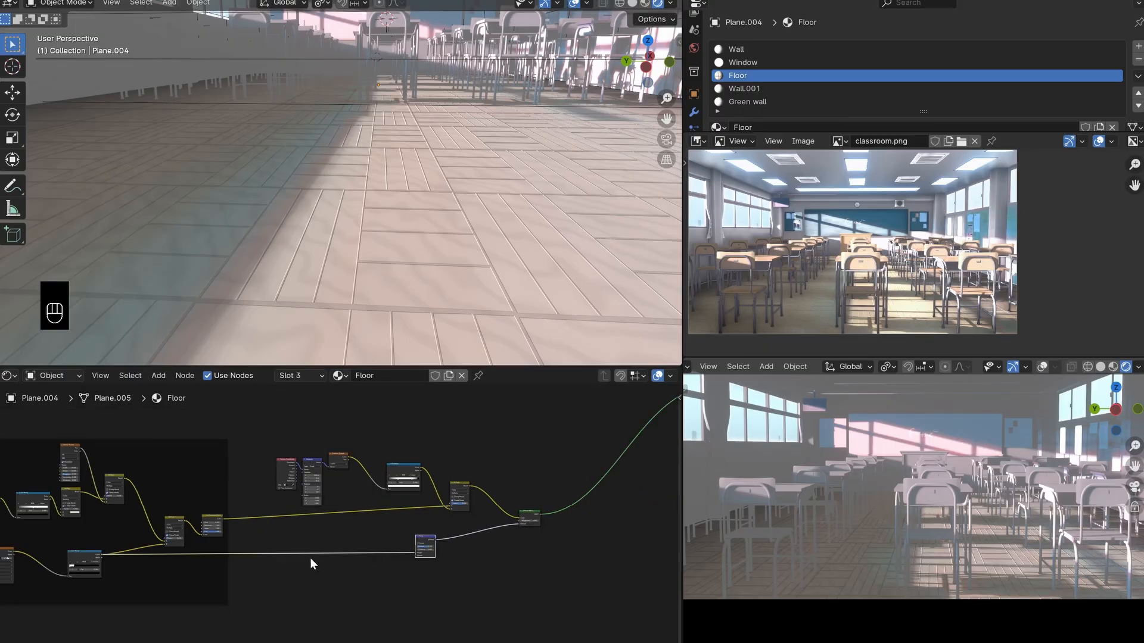
middle_click_drag(139, 484, 296, 505)
middle_click_drag(406, 566, 118, 545)
key("g")
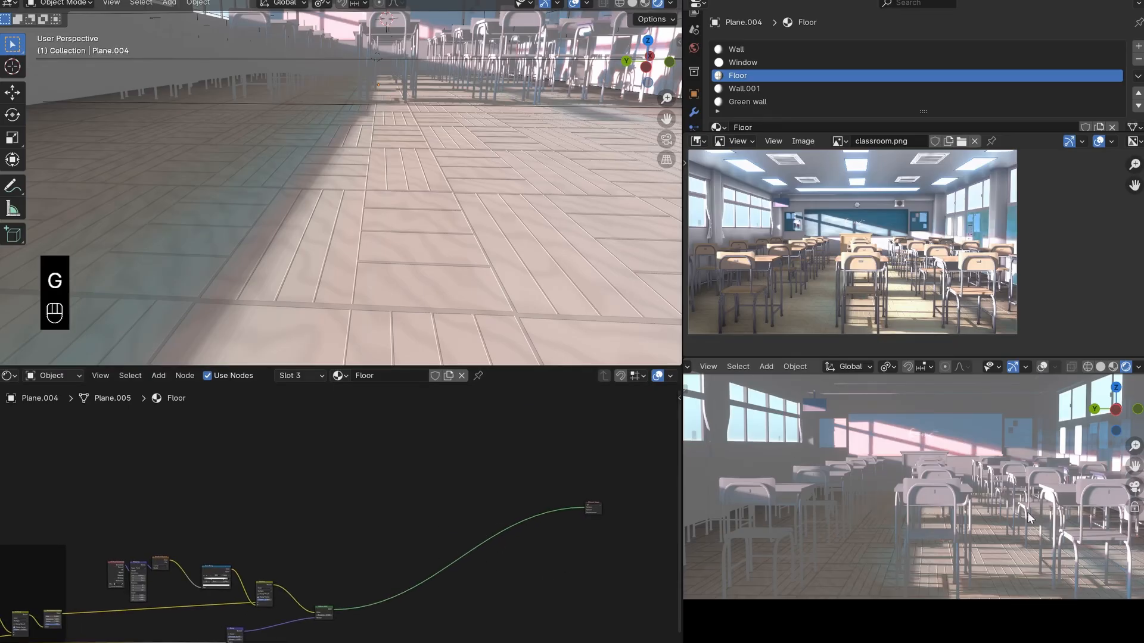
- Examine the tile grooves and wood grain in the camera view and compare them with the floor in classroom.png
scroll(1012, 530, "up", 3)
scroll(1010, 548, "up", 3)
middle_click_drag(1008, 541, 1006, 531, "shift")
scroll(973, 508, "up", 2)
scroll(992, 525, "up", 2)
scroll(896, 508, "up", 4)
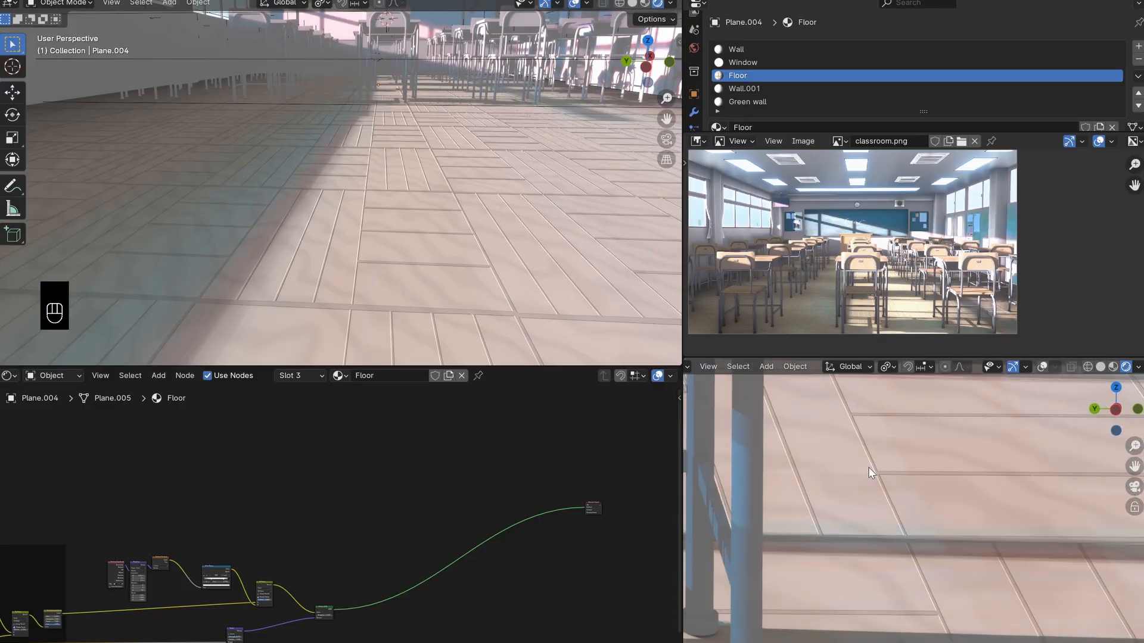
middle_click_drag(870, 470, 943, 529, "shift")
scroll(903, 497, "down", 7)
scroll(944, 529, "down", 3)
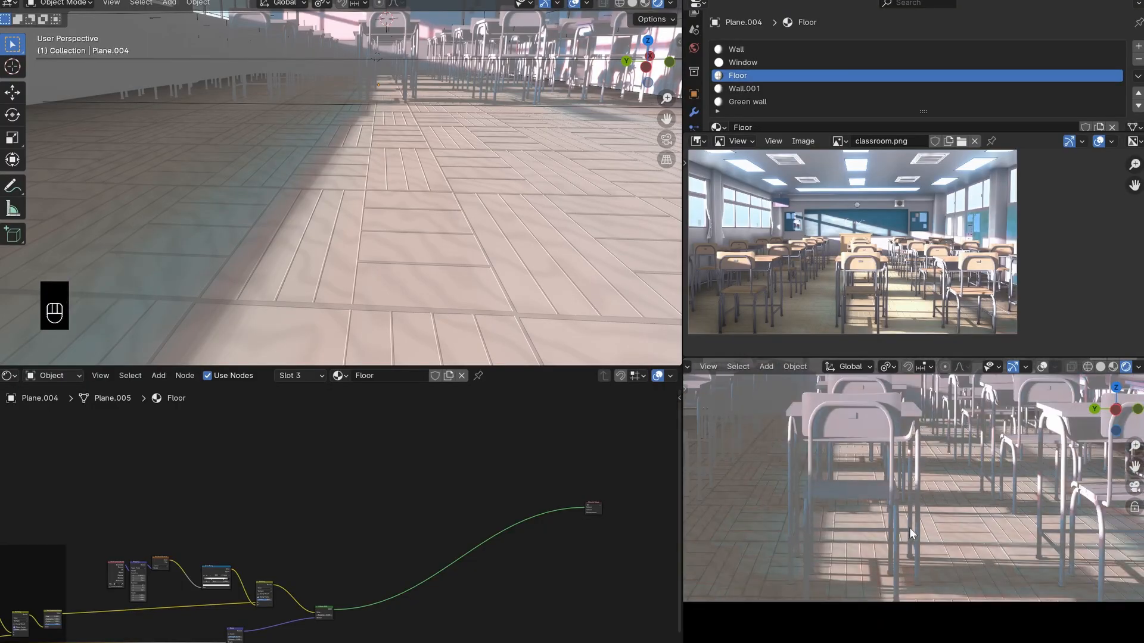
key("KP_0")
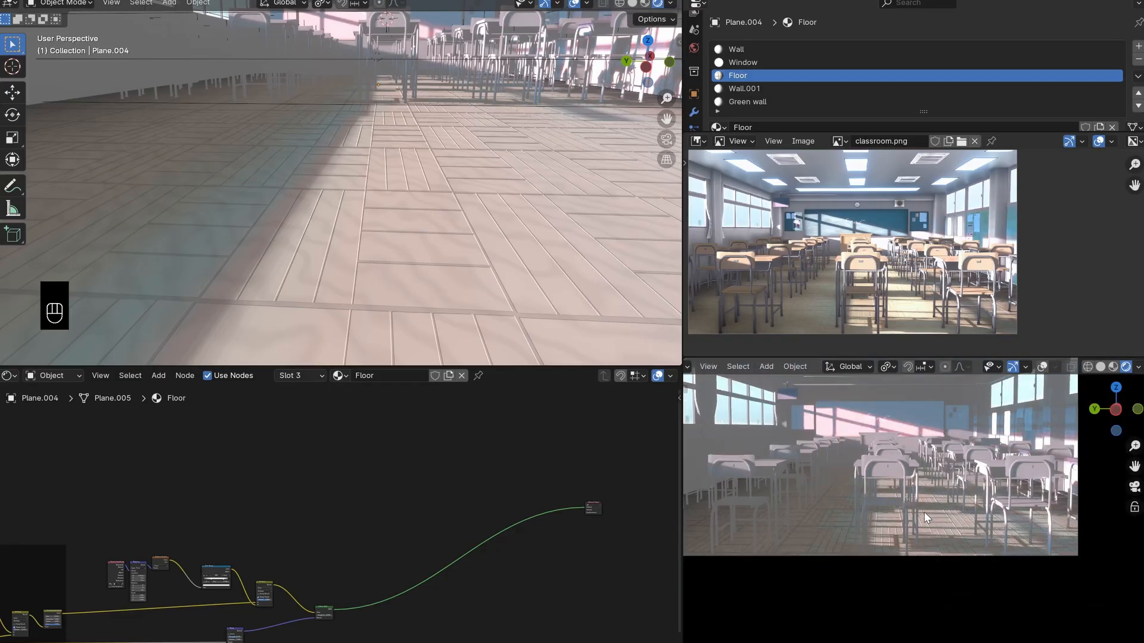
scroll(901, 306, "up", 6)
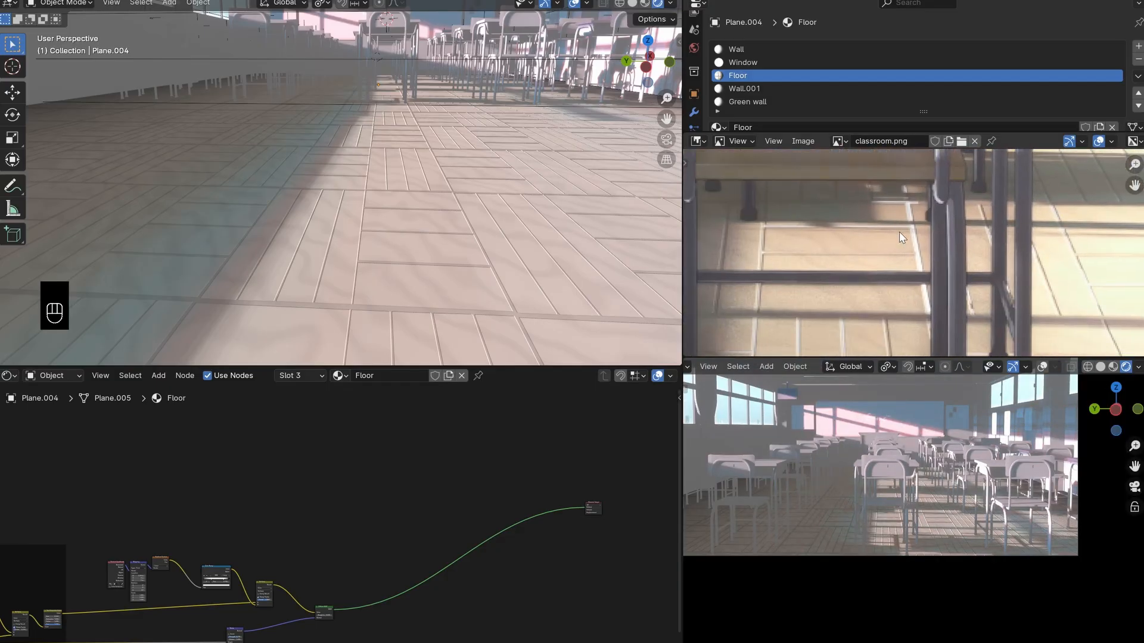
scroll(900, 234, "down", 6)
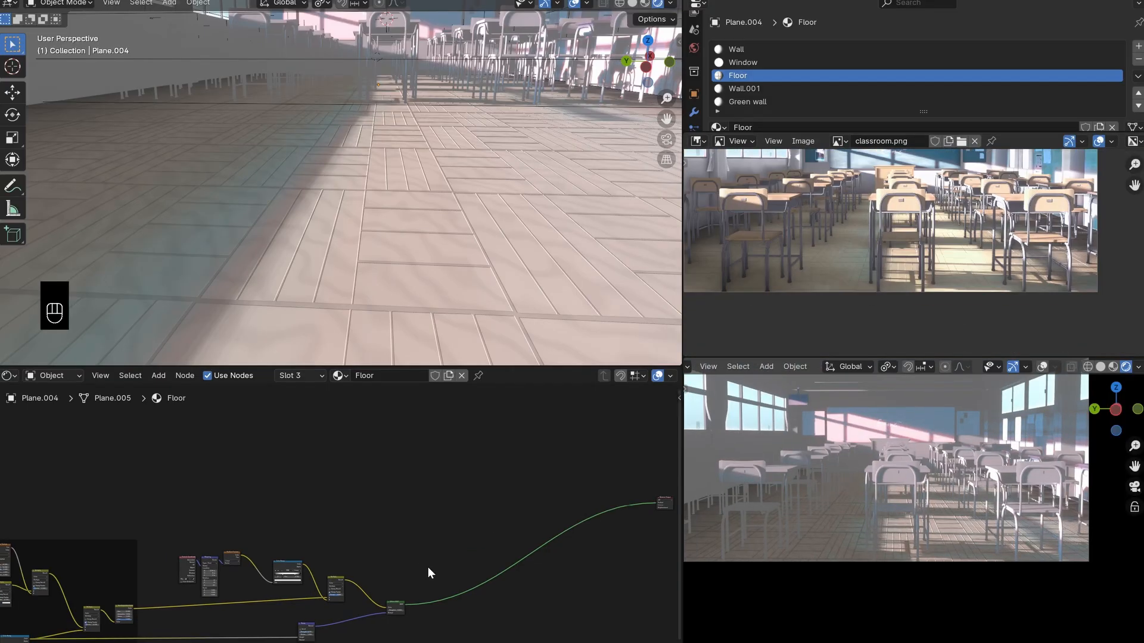
- Duplicate the gradient branch's Multiply node and place the copy above the link between the Diffuse BSDF and the material output
middle_click_drag(427, 567, 398, 542)
scroll(372, 526, "up", 3)
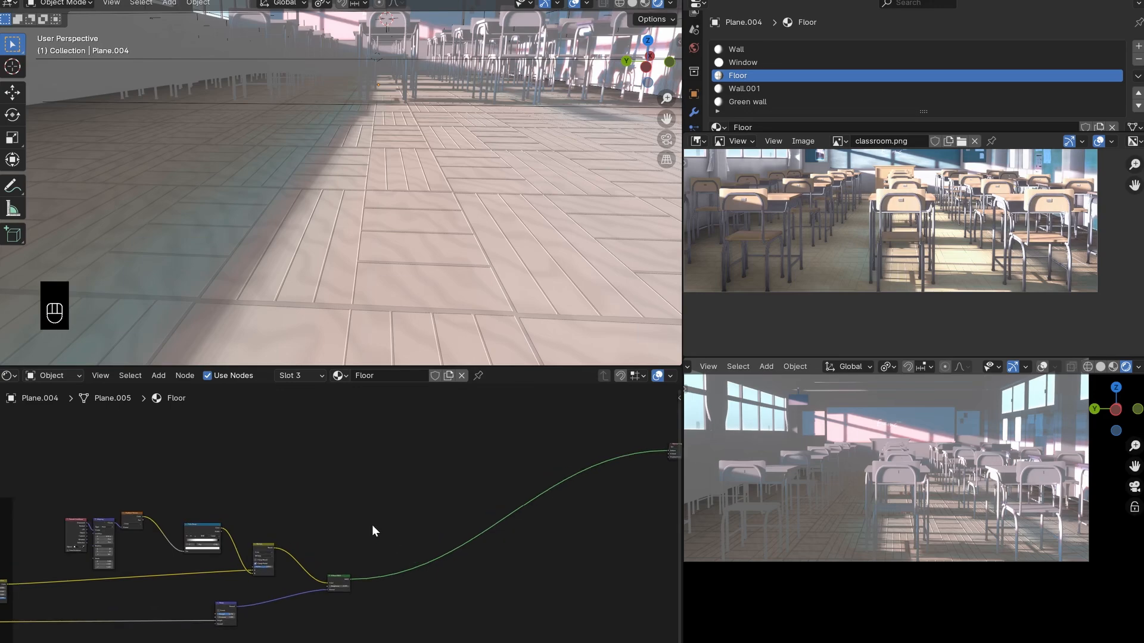
left_click(266, 545)
key("shift+d")
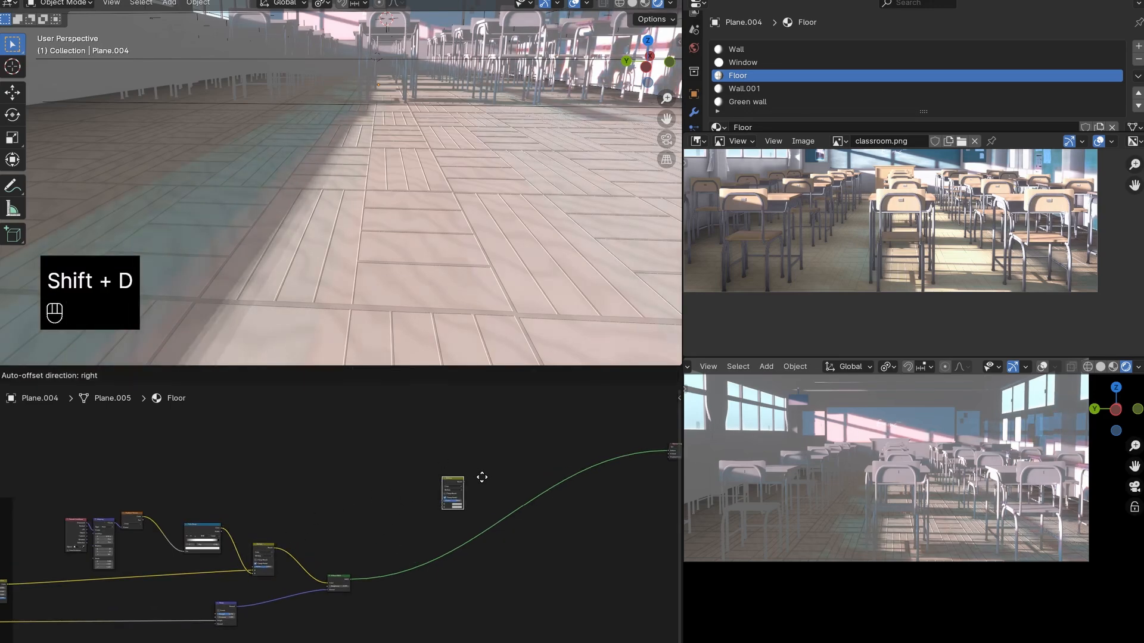
left_click(499, 477)
scroll(369, 539, "up", 2)
middle_click_drag(362, 538, 359, 536)
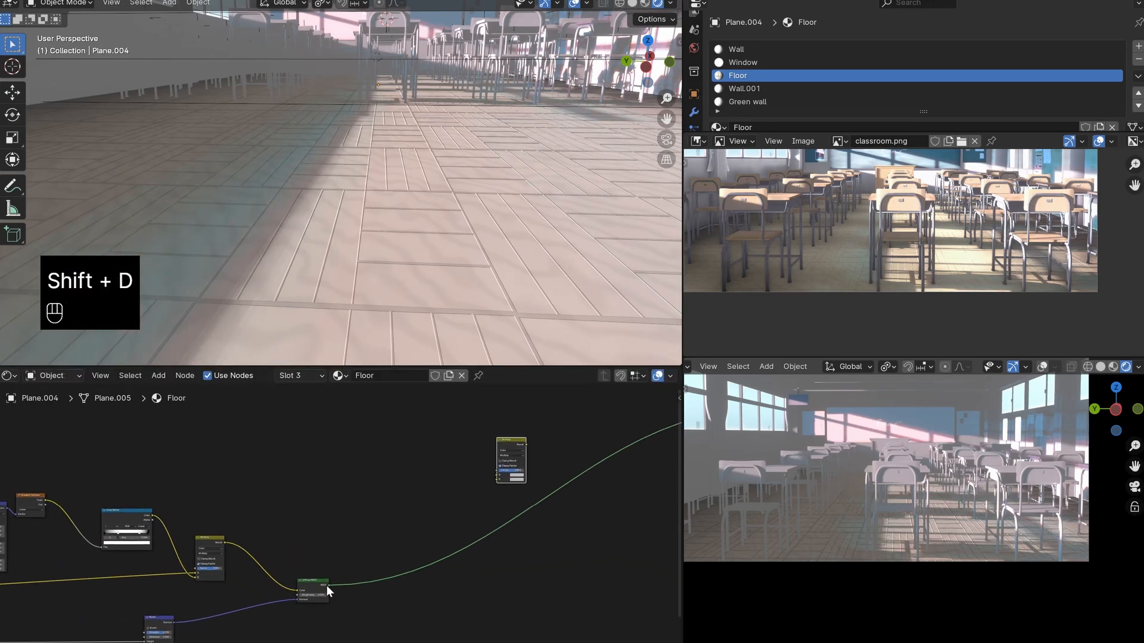
- Link the Diffuse BSDF's output to the duplicated Multiply node's A input and shift the shader node slightly upward
left_click_drag(326, 585, 492, 476)
scroll(506, 491, "up", 3)
scroll(492, 509, "down", 1)
mouse_move(535, 438)
left_mouse_down()
mouse_move(573, 437)
mouse_move(537, 437)
left_mouse_up()
left_click_drag(312, 590, 310, 538)
scroll(324, 567, "up", 4)
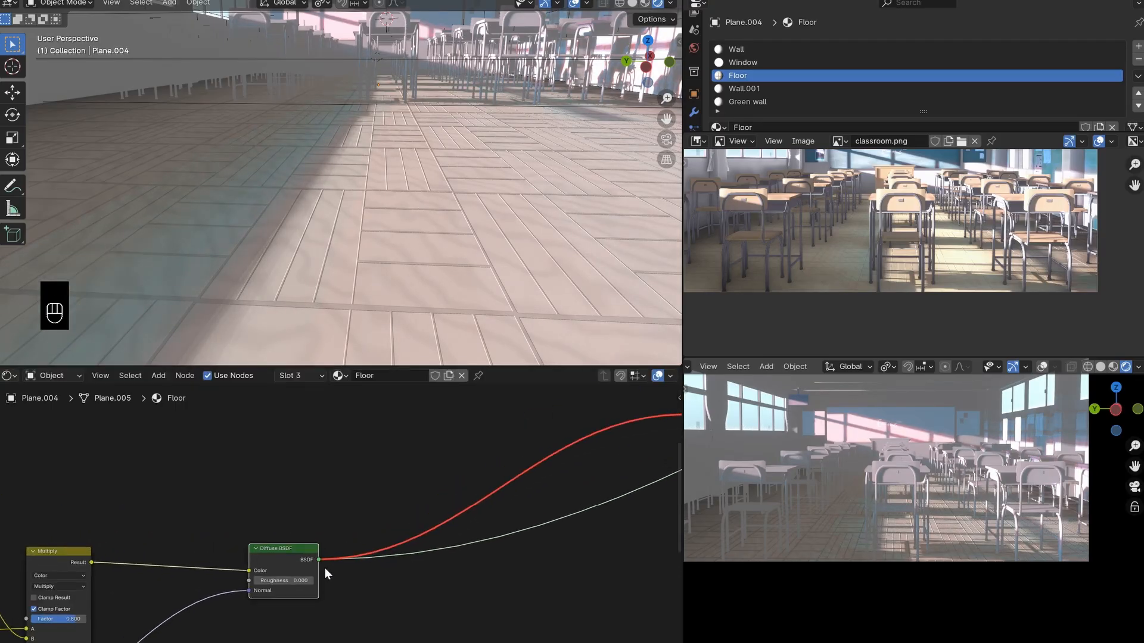
scroll(324, 567, "up", 4)
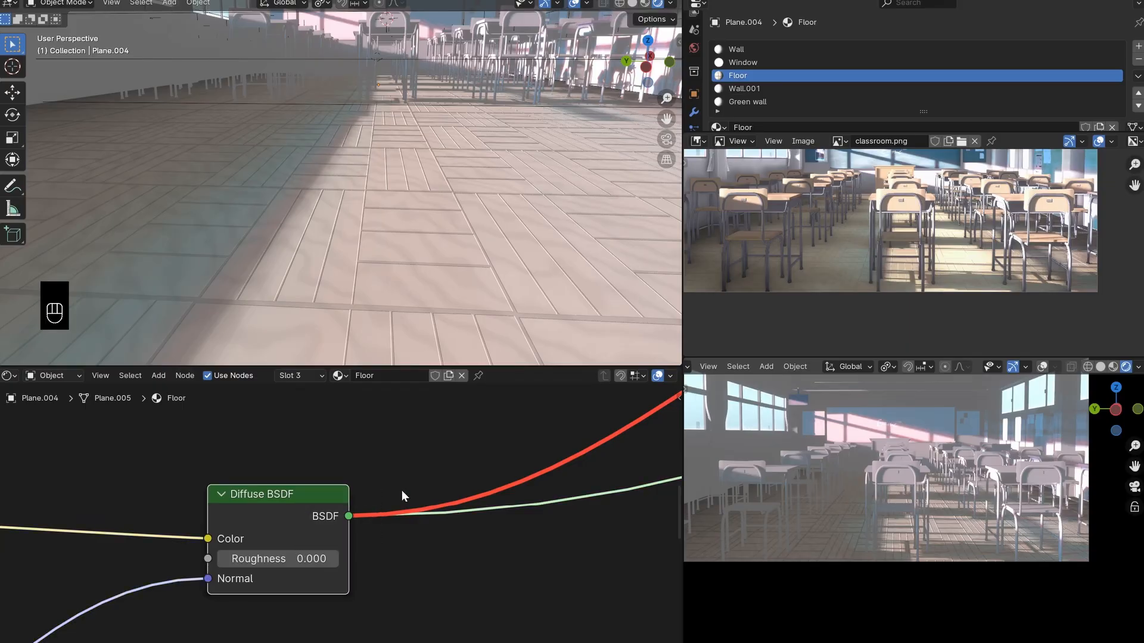
scroll(342, 523, "down", 2)
middle_click_drag(342, 522, 273, 576)
scroll(337, 526, "down", 4)
middle_click_drag(391, 530, 300, 582)
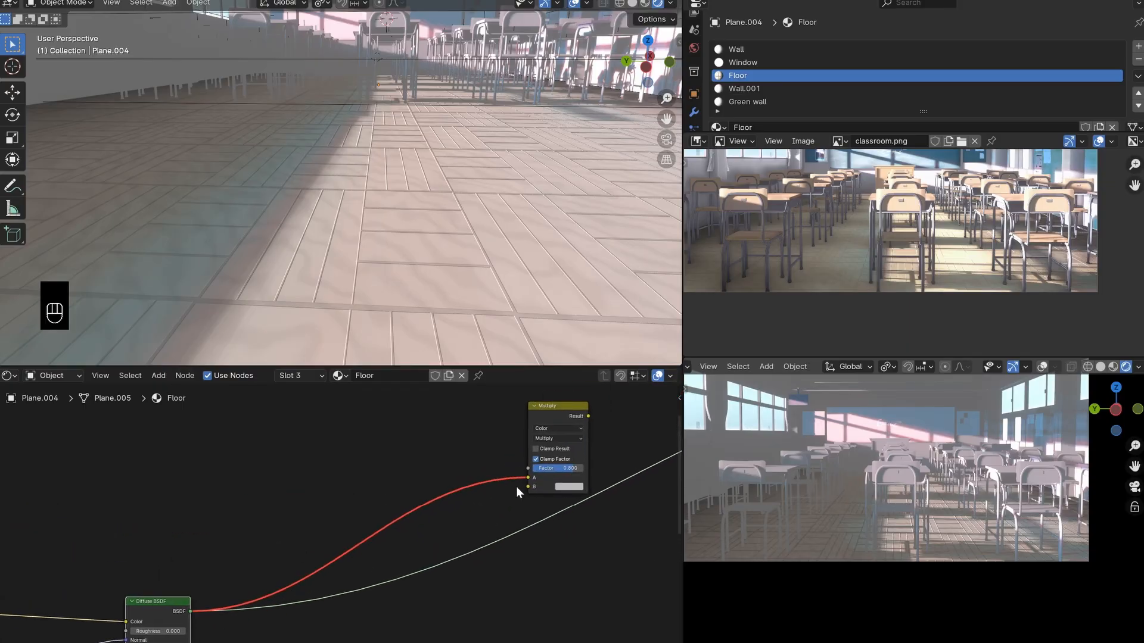
scroll(561, 463, "up", 1)
scroll(507, 516, "down", 3)
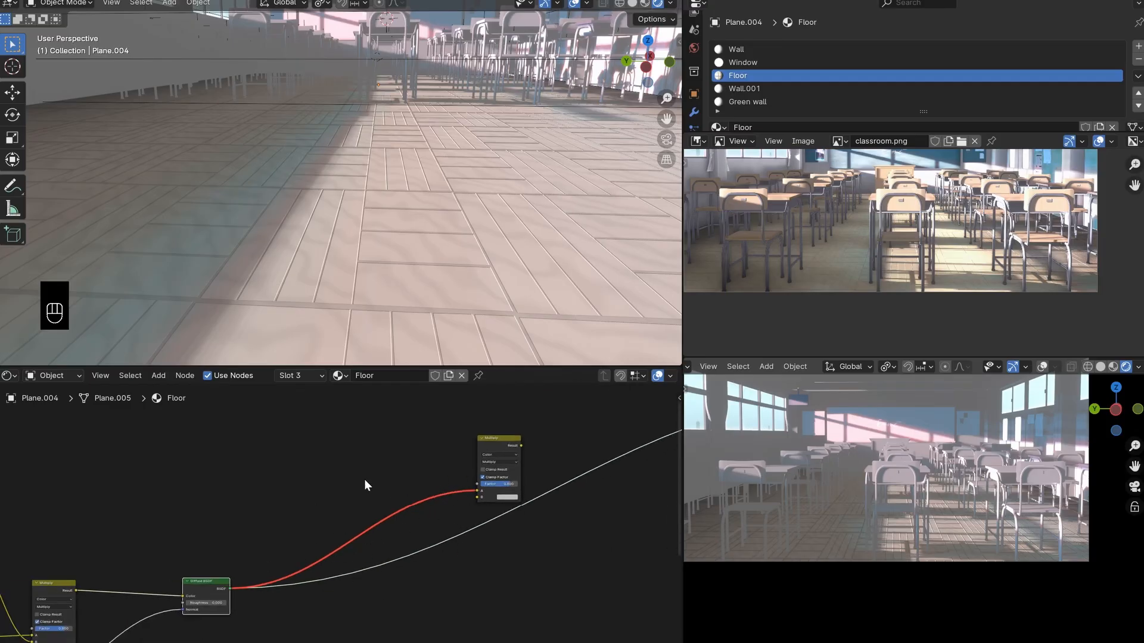
- Add a Shader to RGB node on the link between the Diffuse BSDF and the duplicated Multiply node's A input
key("shift+a")
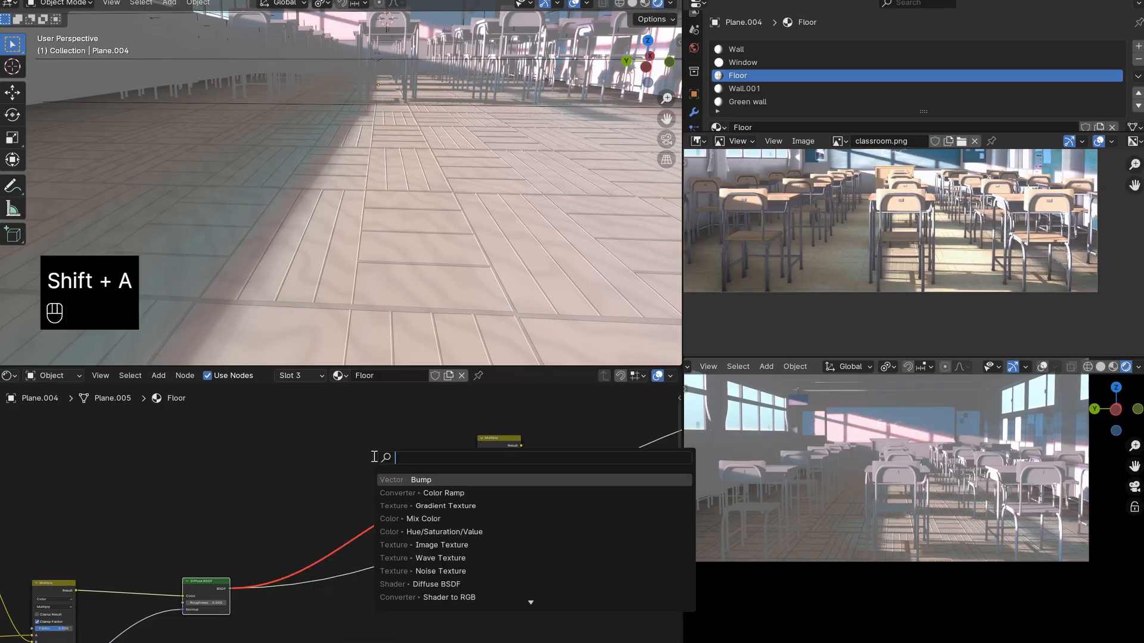
type("sh")
left_click(476, 531)
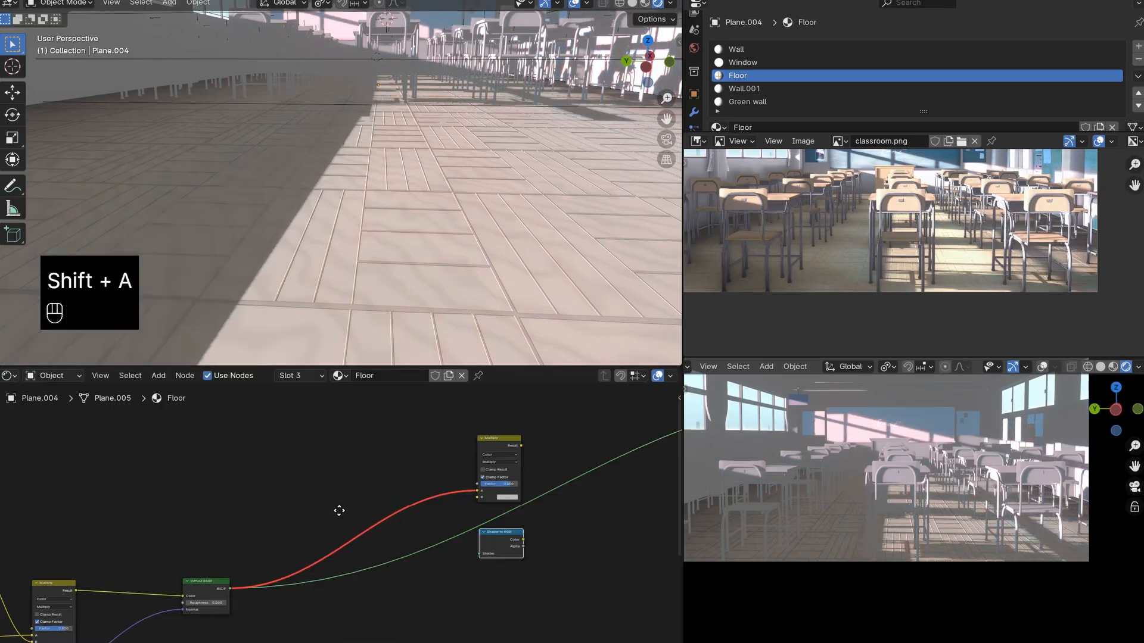
left_click(333, 539)
scroll(280, 584, "up", 4)
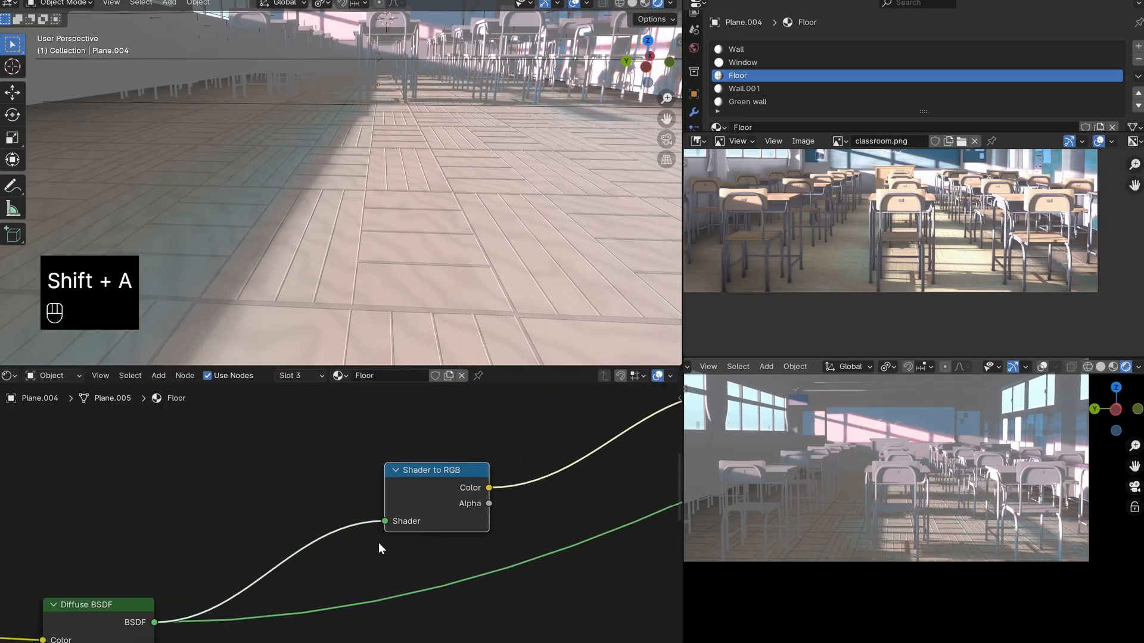
left_click_drag(112, 610, 130, 606)
right_click(130, 607)
left_click_drag(418, 474, 420, 486)
right_click(420, 486)
scroll(554, 480, "down", 4)
middle_click_drag(562, 480, 357, 575)
scroll(357, 575, "down", 3)
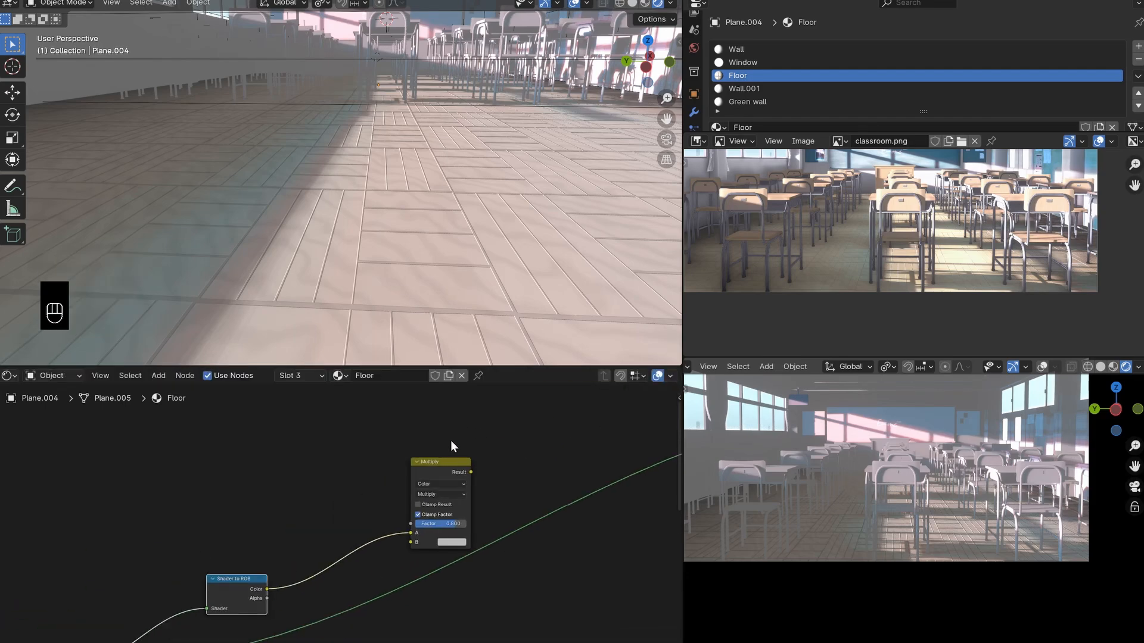
scroll(477, 487, "up", 2)
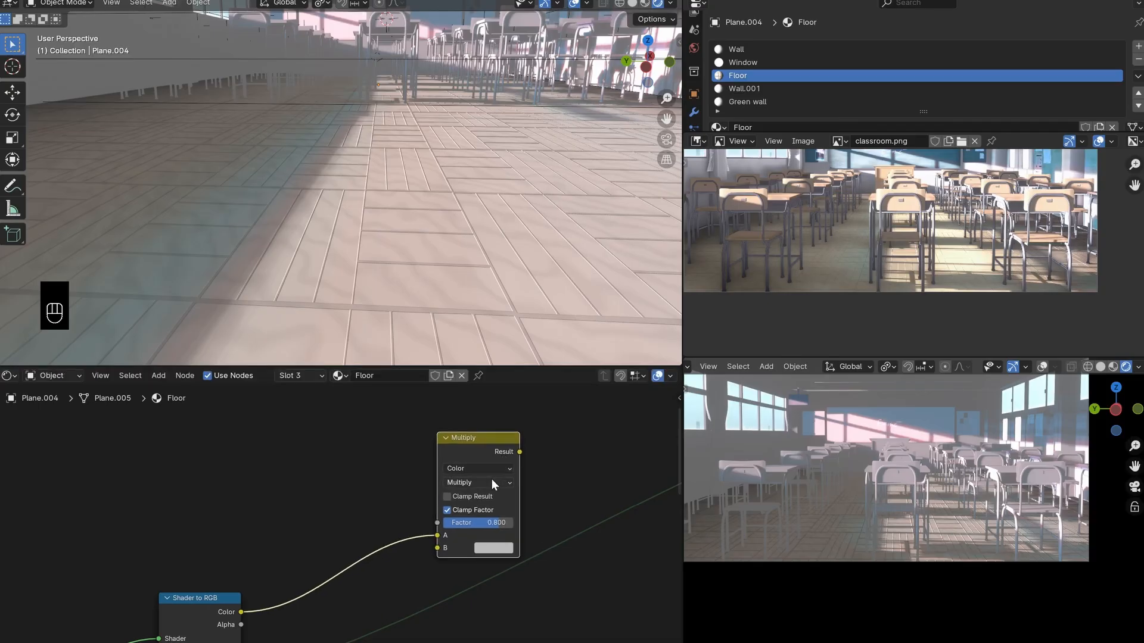
- Switch the duplicated Multiply node to Color Dodge blending and connect its result to the material output
left_click(491, 482)
left_click(480, 595)
mouse_move(475, 457)
left_mouse_down()
mouse_move(400, 444)
mouse_move(475, 452)
left_mouse_up()
scroll(463, 196, "down", 3)
mouse_move(443, 196)
middle_mouse_down()
mouse_move(419, 209)
mouse_move(449, 188)
middle_mouse_up()
scroll(418, 208, "up", 4)
scroll(449, 188, "up", 2)
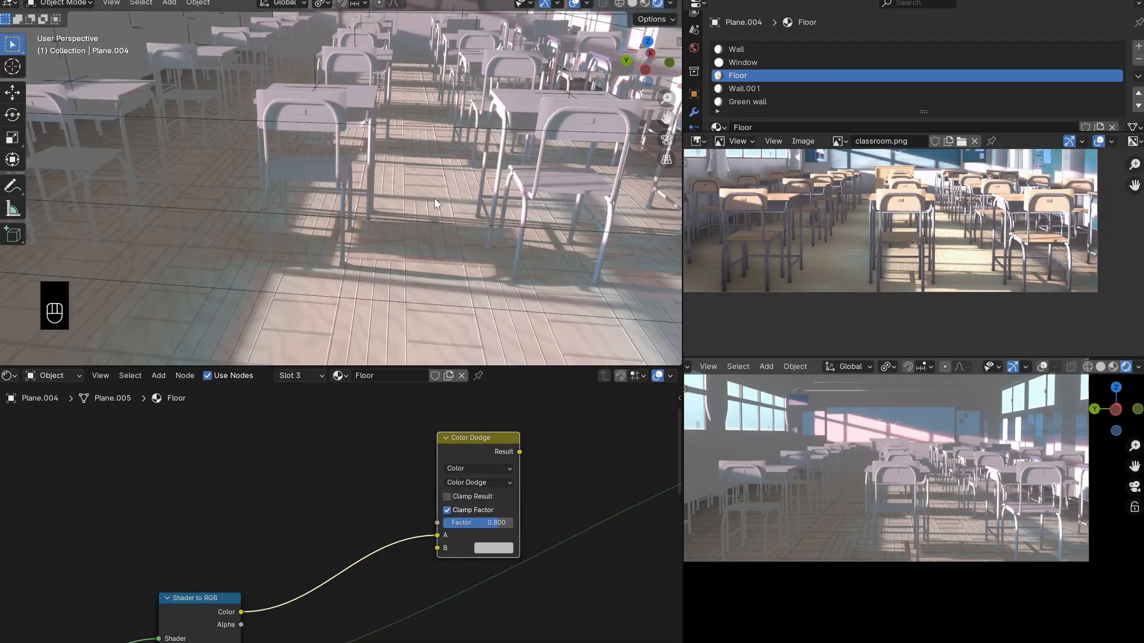
scroll(421, 209, "down", 4)
middle_click_drag(420, 210, 406, 145, "shift")
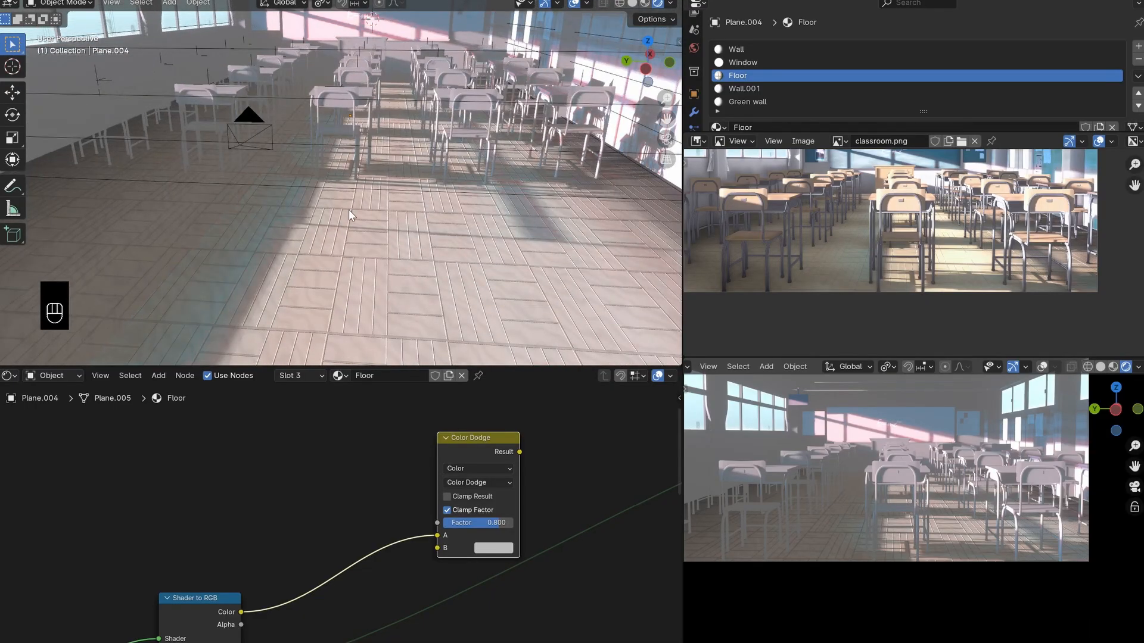
left_click(485, 444, "ctrl+shift")
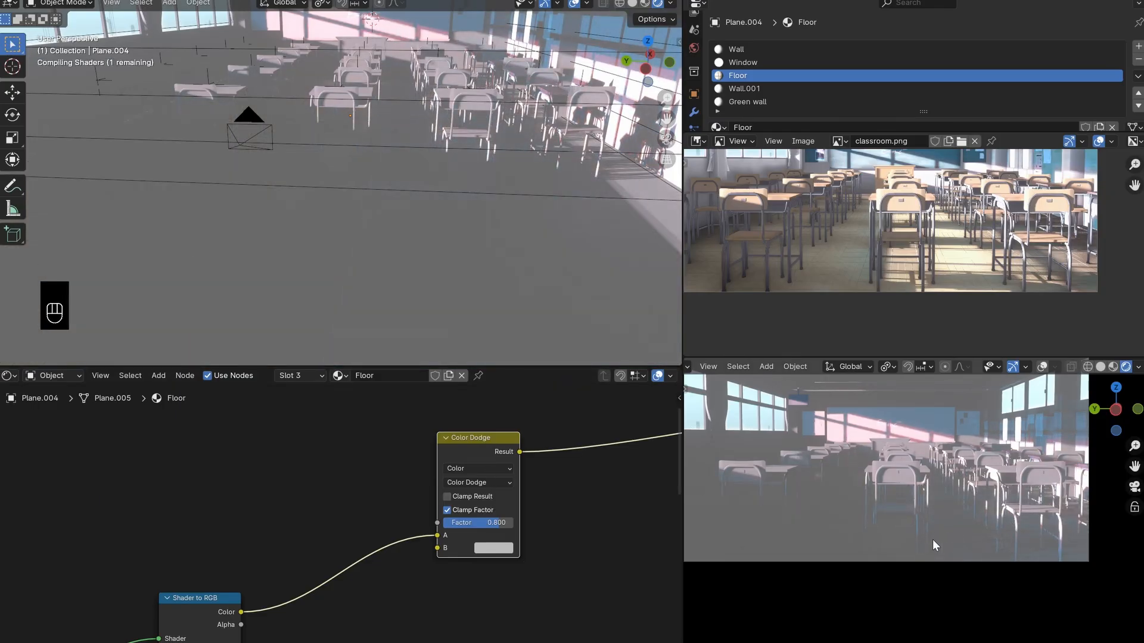
scroll(887, 545, "up", 1)
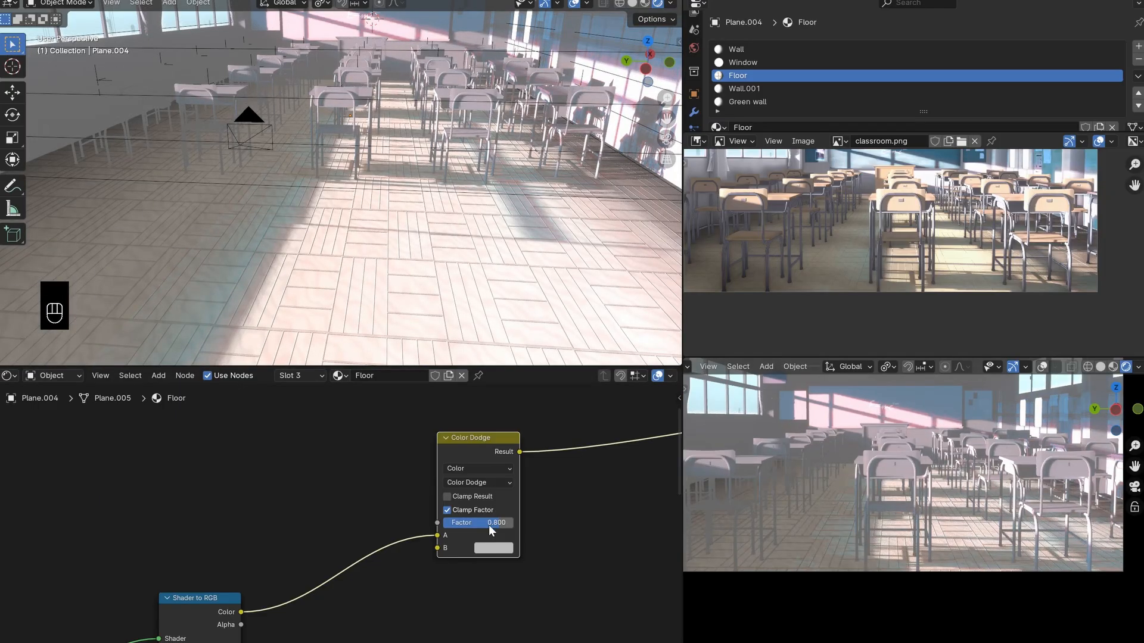
mouse_move(488, 524)
left_mouse_down()
mouse_move(502, 525)
mouse_move(488, 524)
left_mouse_up()
left_click(494, 550)
left_click_drag(554, 390, 519, 433)
key("Escape")
- Review the floor material's node chain from the texture branches through the Diffuse BSDF to the Color Dodge node
scroll(413, 530, "down", 3)
middle_click_drag(398, 547, 470, 522)
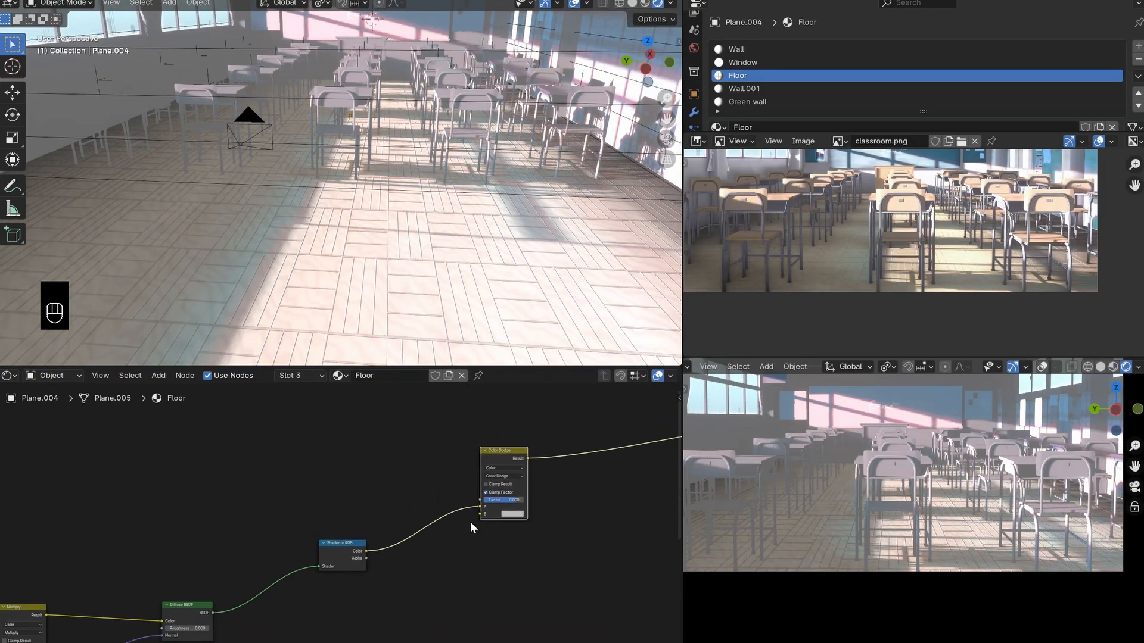
scroll(361, 203, "up", 3)
scroll(361, 202, "down", 3)
scroll(336, 529, "up", 3)
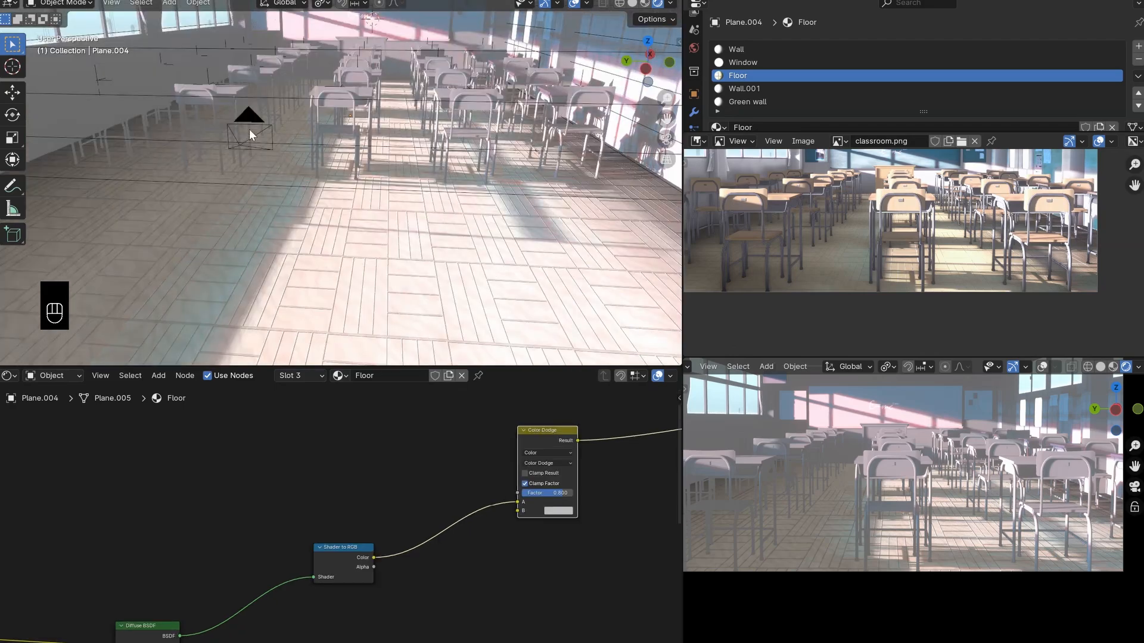
scroll(333, 536, "down", 4)
scroll(375, 579, "down", 4)
middle_click_drag(316, 595, 404, 554)
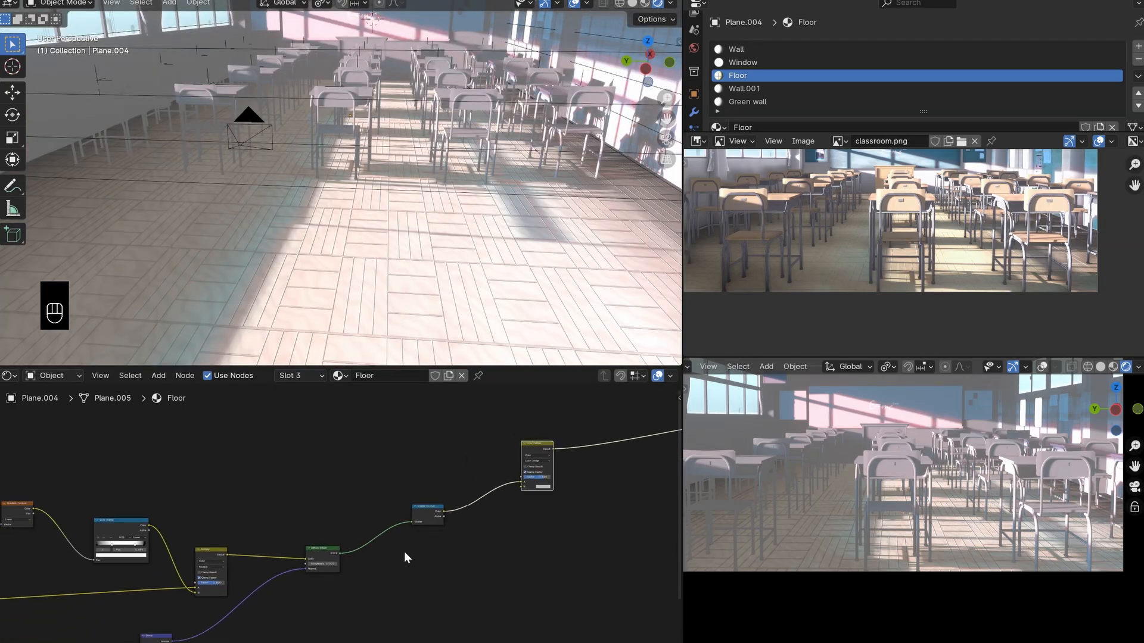
scroll(126, 527, "down", 4)
middle_click_drag(126, 527, 349, 519)
scroll(349, 519, "down", 2)
middle_click_drag(569, 490, 370, 530)
scroll(369, 530, "up", 3)
scroll(369, 530, "up", 1)
- Add a Color Ramp node between Shader to RGB and Color Dodge, and link the Shader to RGB color into its Fac input
key("shift+a")
type("col")
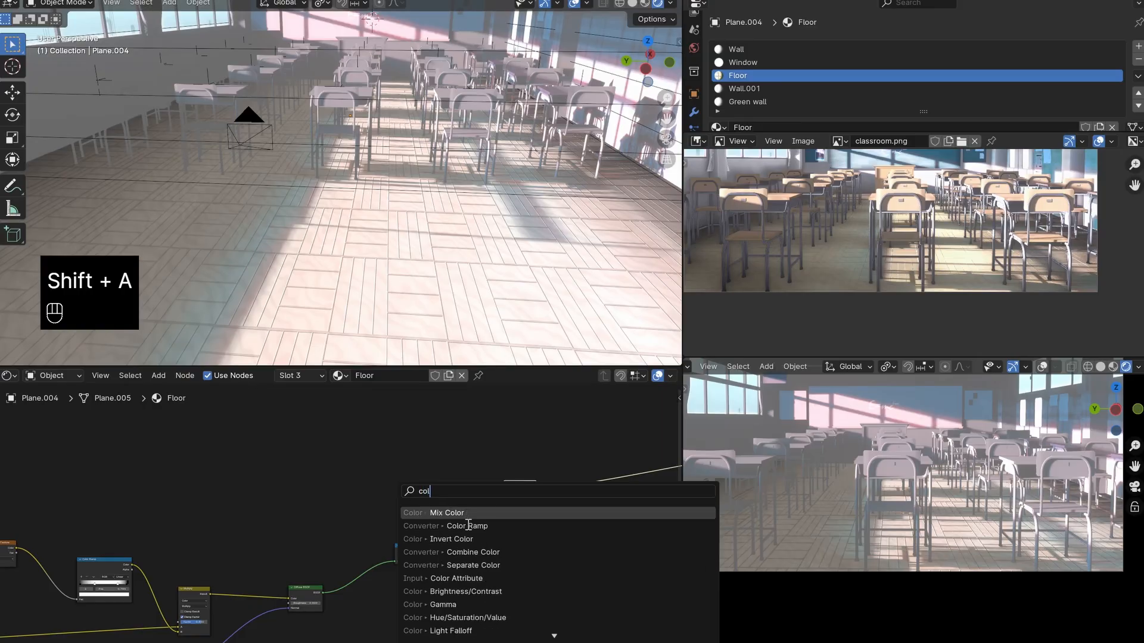
key("Return")
left_click(407, 475)
left_click_drag(414, 554, 363, 562)
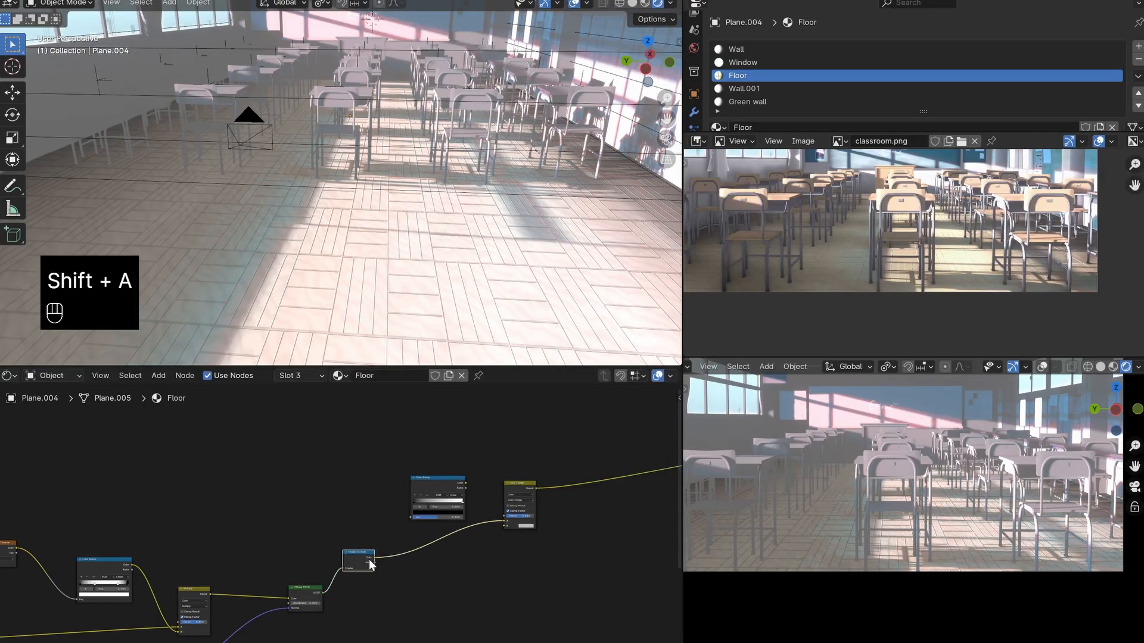
left_click_drag(386, 503, 411, 517)
left_click_drag(506, 484, 542, 492)
- Preview the new Color Ramp on the floor and tighten its contrast by moving the black stop inward and the white stop to 0.686
left_click(447, 485, "ctrl+shift")
scroll(453, 504, "up", 3)
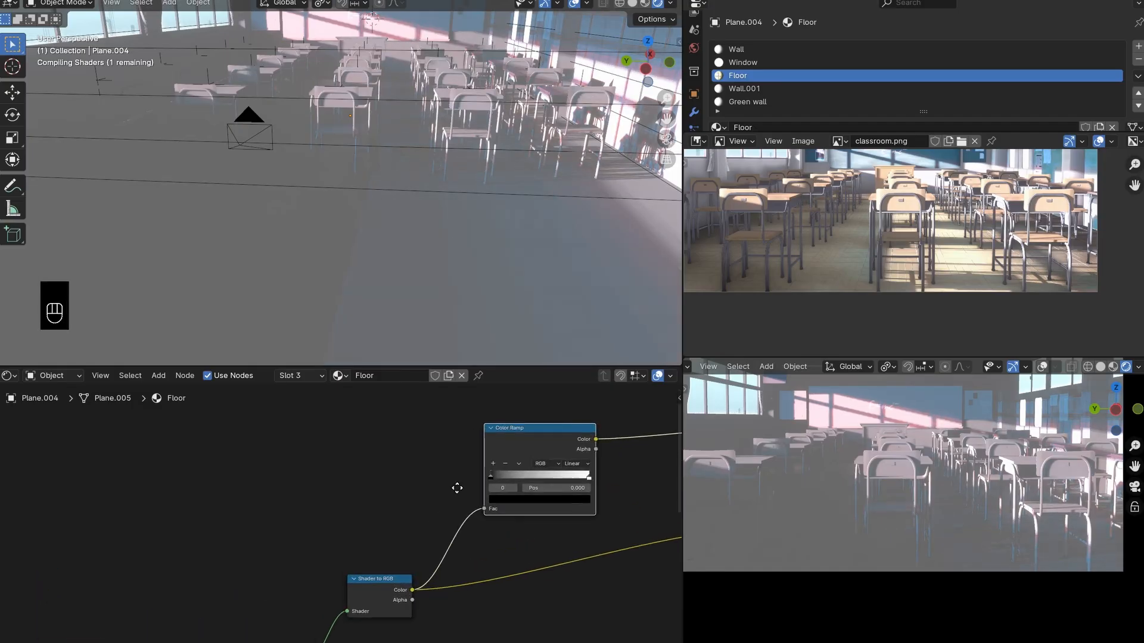
left_click_drag(406, 469, 434, 469)
left_click_drag(539, 470, 497, 471)
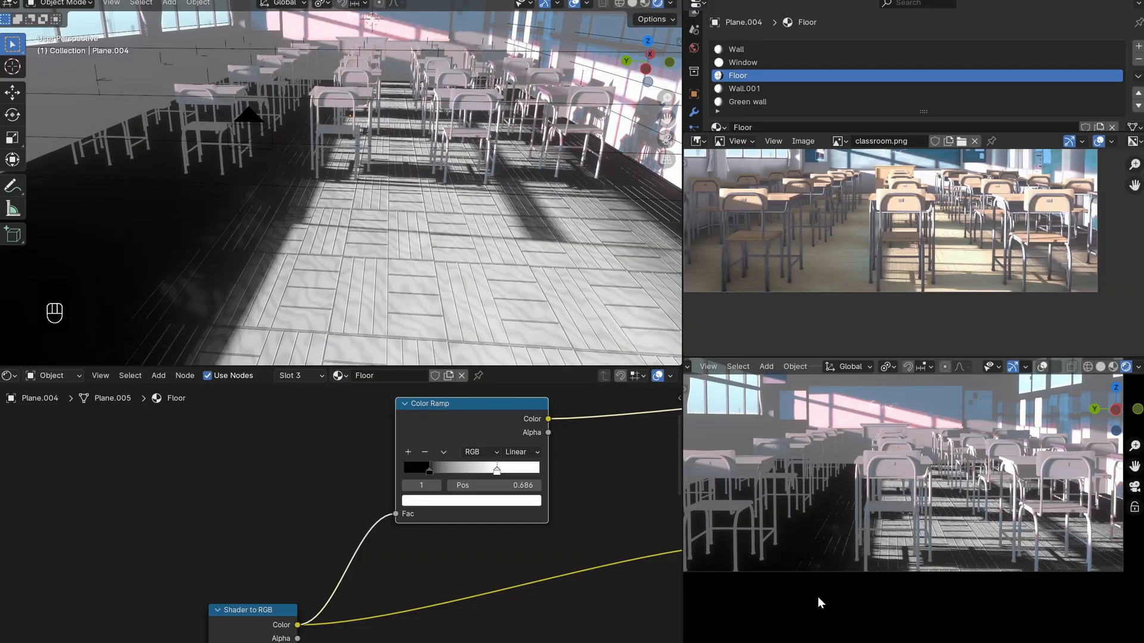
- Link the Color Ramp's color to the Color Dodge node's Factor and send the Color Dodge result back to the material output
scroll(558, 530, "down", 5)
scroll(481, 504, "down", 2)
left_click_drag(394, 460, 504, 517)
left_click(528, 475, "ctrl+shift")
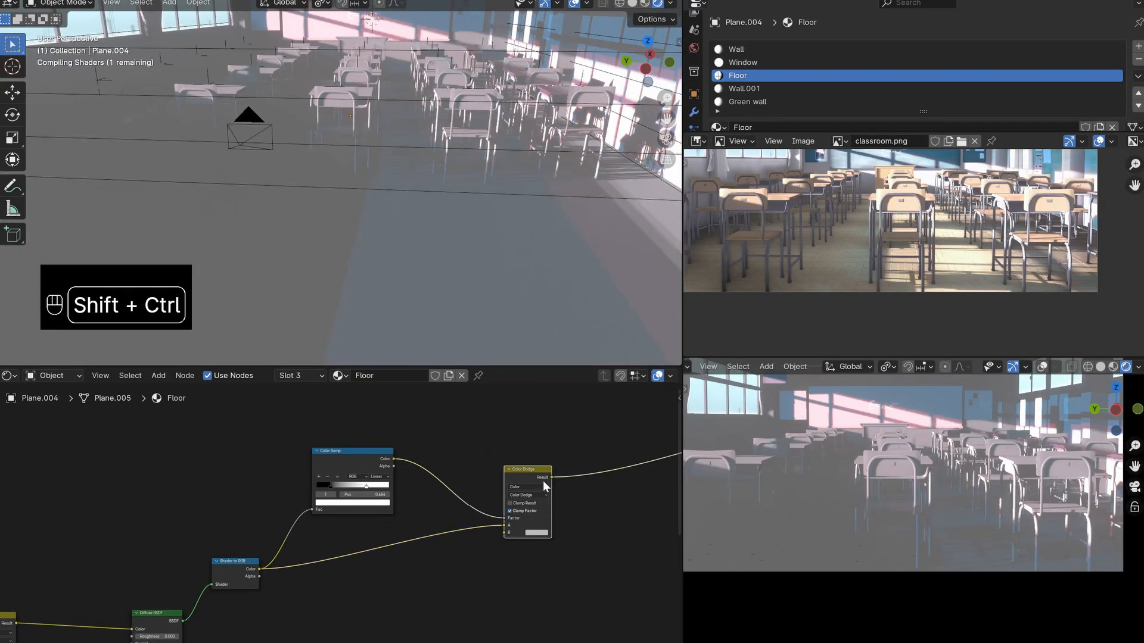
- Move the ramp's white stop to 0.616 and set the Color Dodge node's B color to a pale orange at full value
scroll(413, 491, "up", 2)
mouse_move(381, 475)
left_mouse_down()
mouse_move(336, 470)
mouse_move(373, 474)
mouse_move(363, 474)
left_mouse_up()
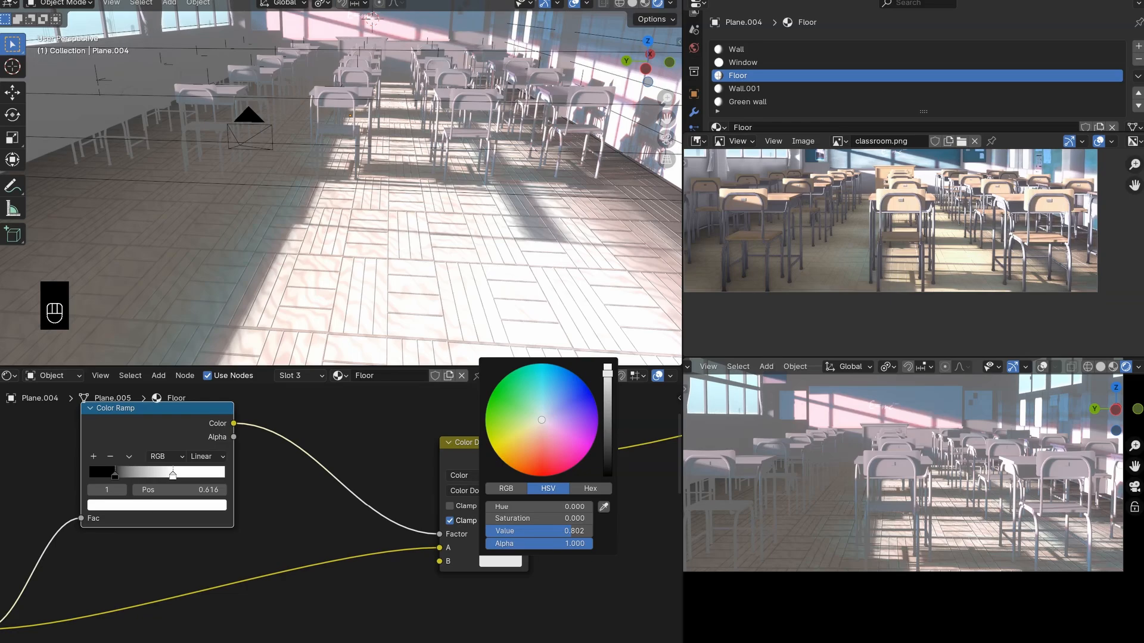
mouse_move(607, 370)
left_mouse_down()
mouse_move(607, 380)
mouse_move(607, 371)
left_mouse_up()
left_click_drag(537, 425, 533, 438)
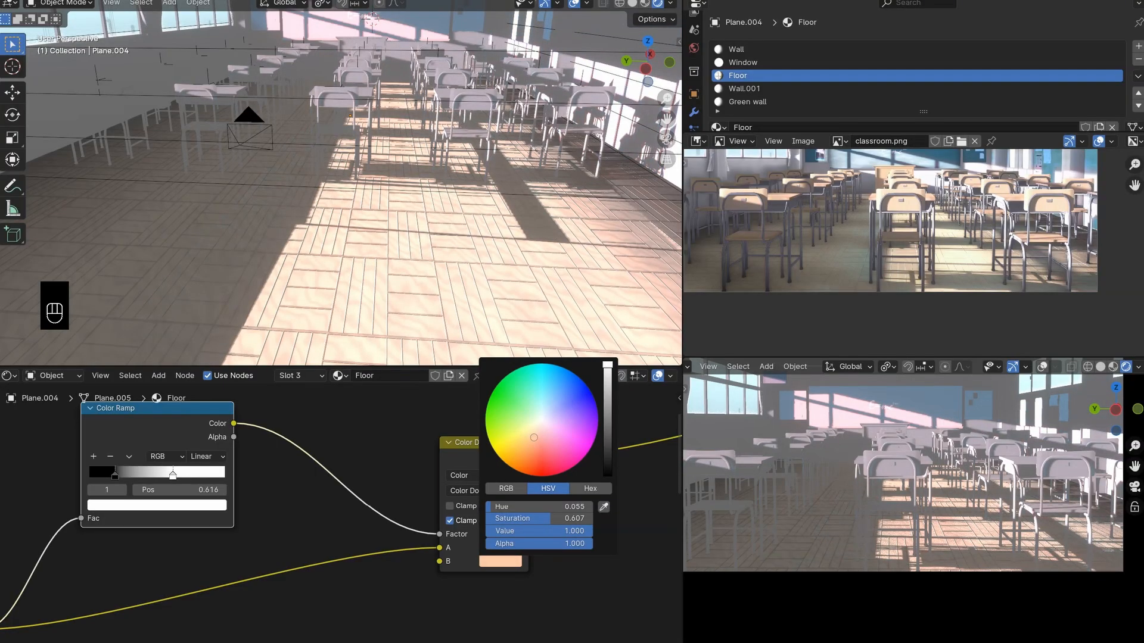
left_click(508, 563)
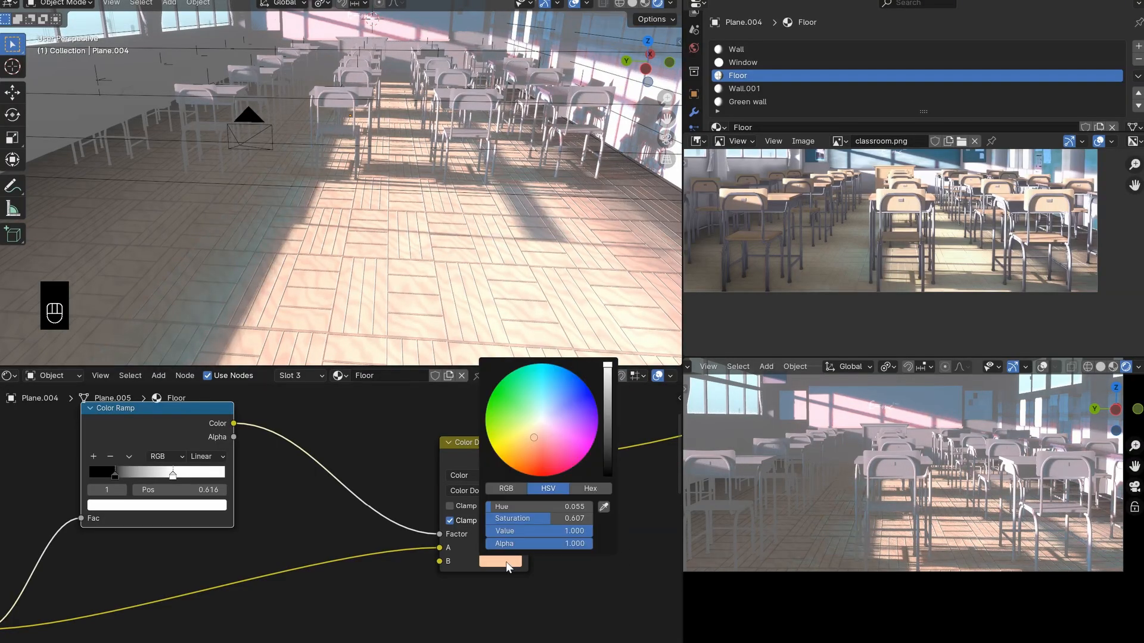
left_click_drag(533, 436, 535, 433)
left_click_drag(476, 462, 558, 485)
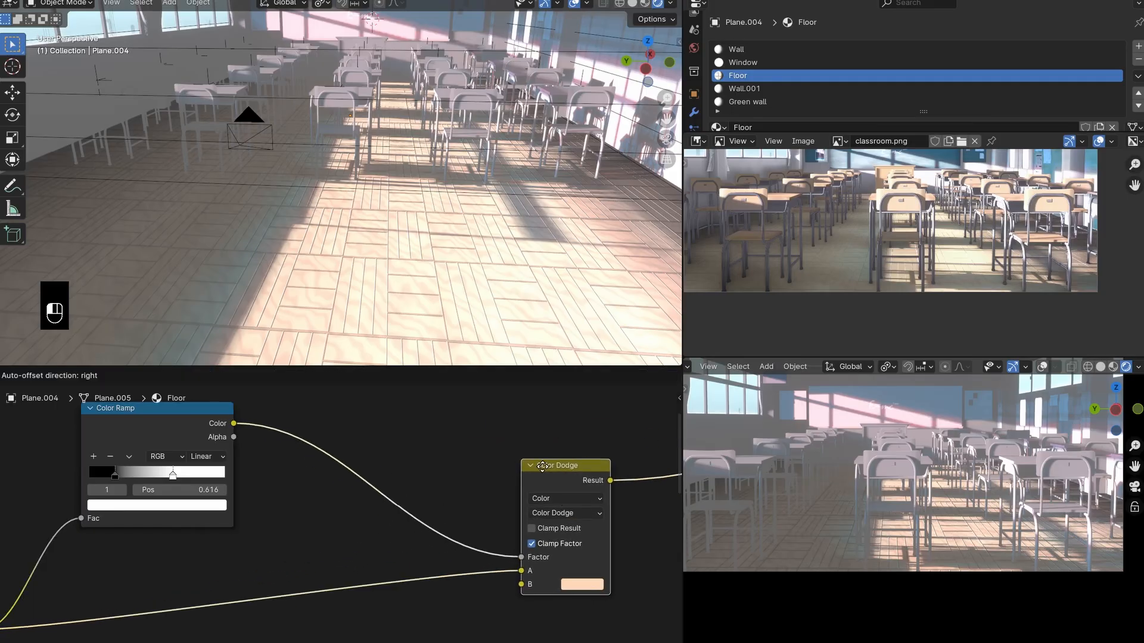
right_click(560, 485)
- Move the white stop of the ramp driving Color Dodge to position 0.495 and check the floor in the camera view
scroll(1021, 576, "up", 7)
middle_click_drag(1020, 577, 938, 560, "shift")
key("KP_0")
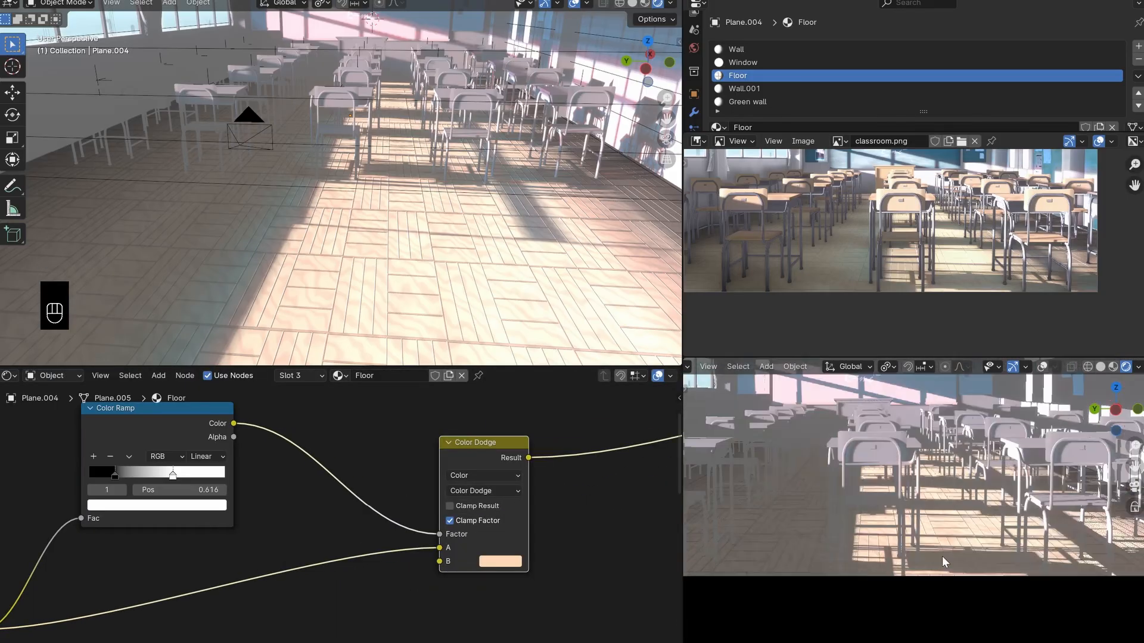
left_click_drag(173, 477, 154, 476)
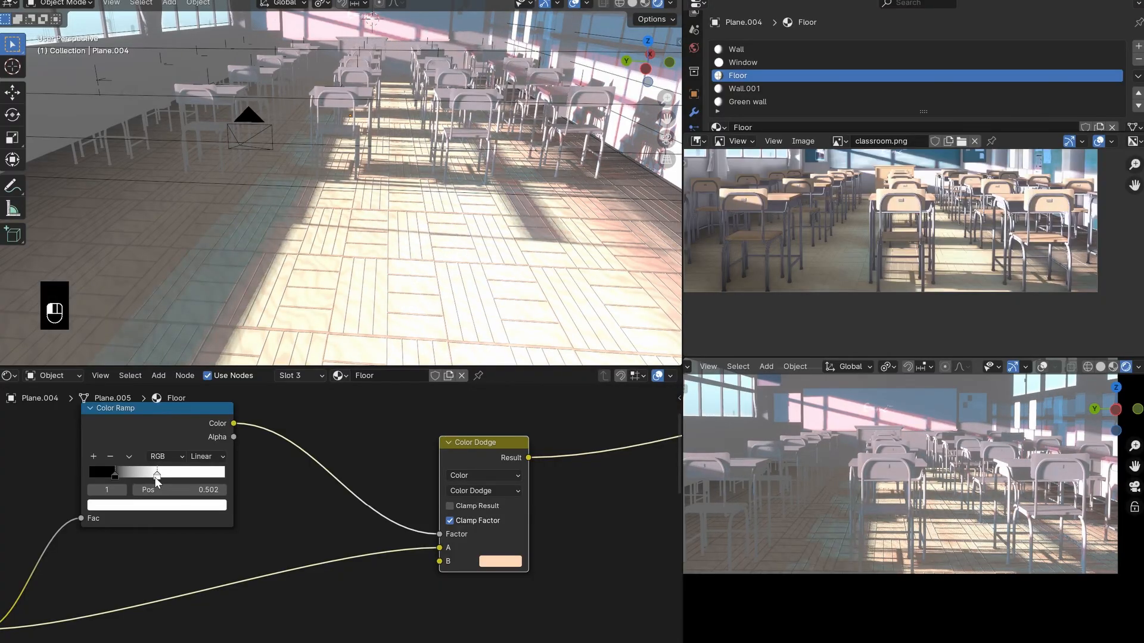
scroll(1016, 586, "up", 2)
scroll(1016, 586, "up", 2)
scroll(1007, 576, "down", 2)
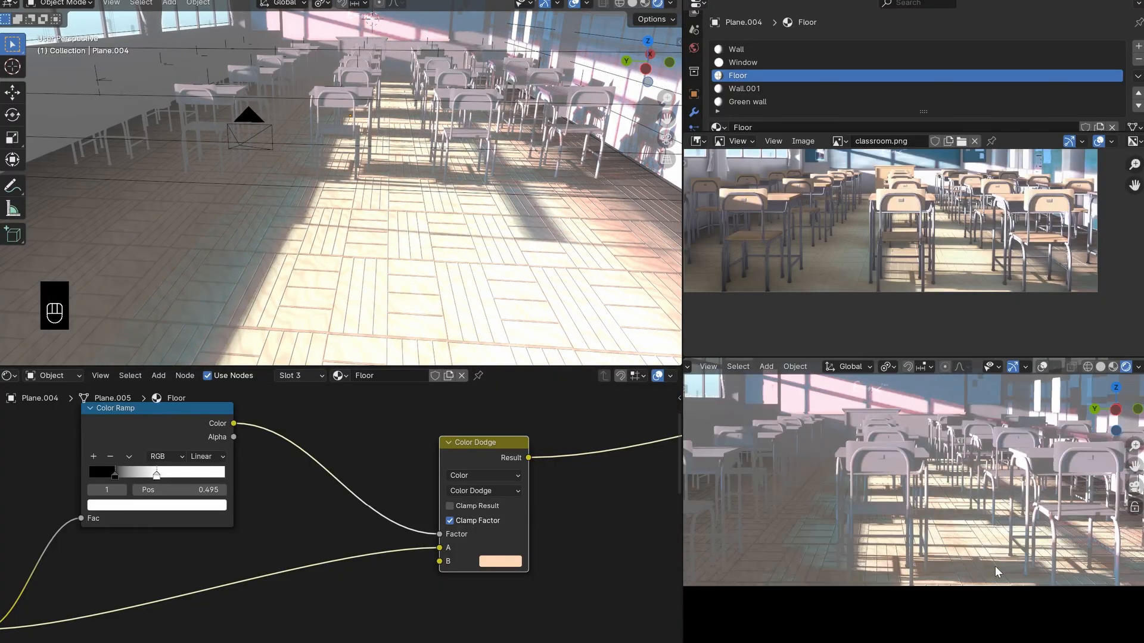
scroll(930, 569, "up", 3)
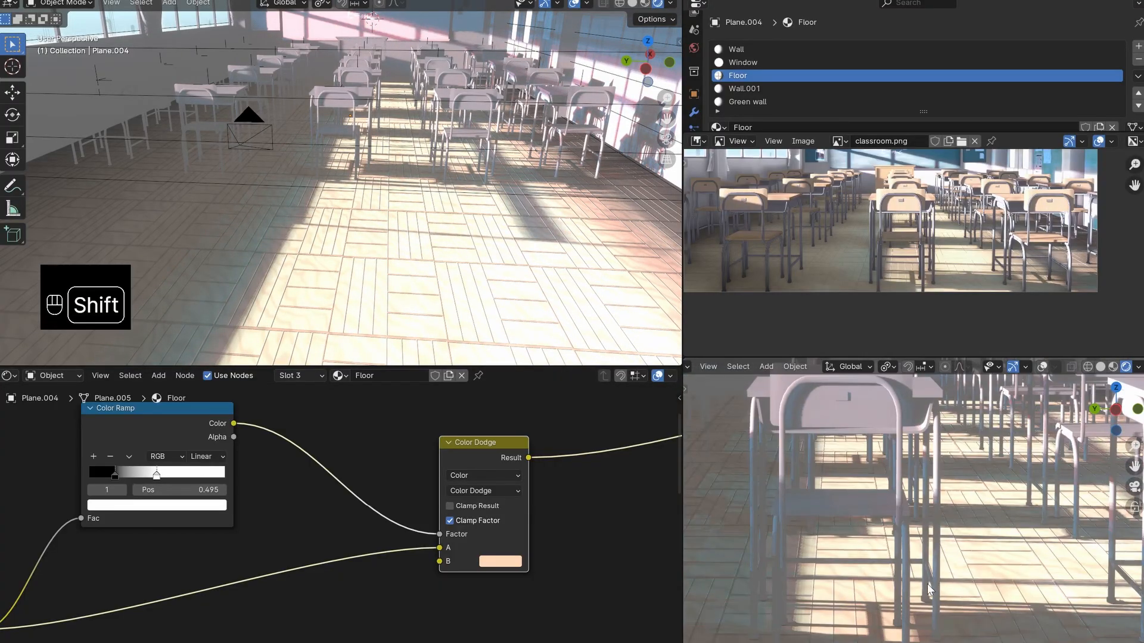
scroll(951, 557, "up", 1)
middle_click_drag(927, 585, 1021, 539, "shift")
- Set the factor of the Multiply node after the Wave Texture's Color Ramp to 0.07
scroll(935, 520, "down", 4)
scroll(274, 534, "down", 6)
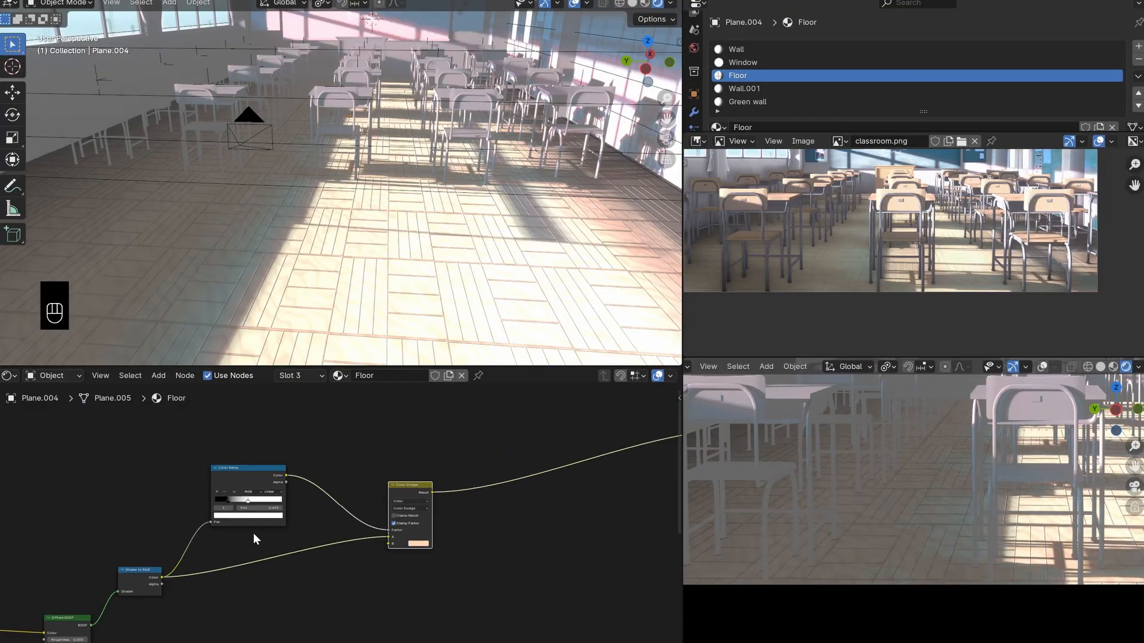
middle_click_drag(35, 563, 619, 563)
scroll(362, 570, "down", 3)
middle_click_drag(274, 581, 626, 518)
scroll(421, 569, "up", 4)
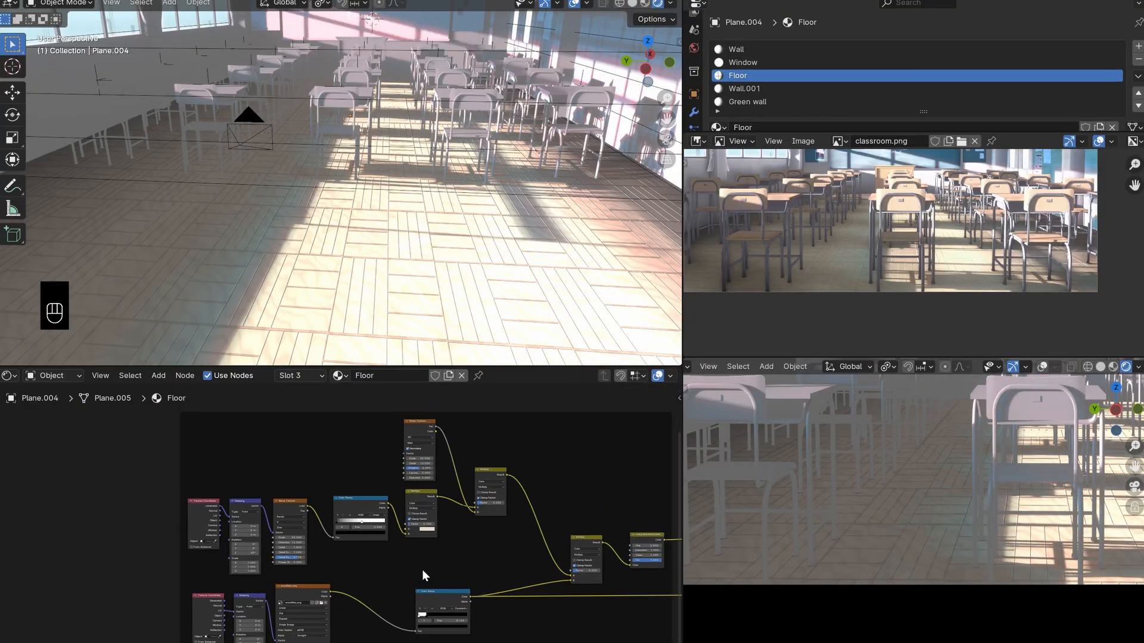
scroll(464, 567, "up", 4)
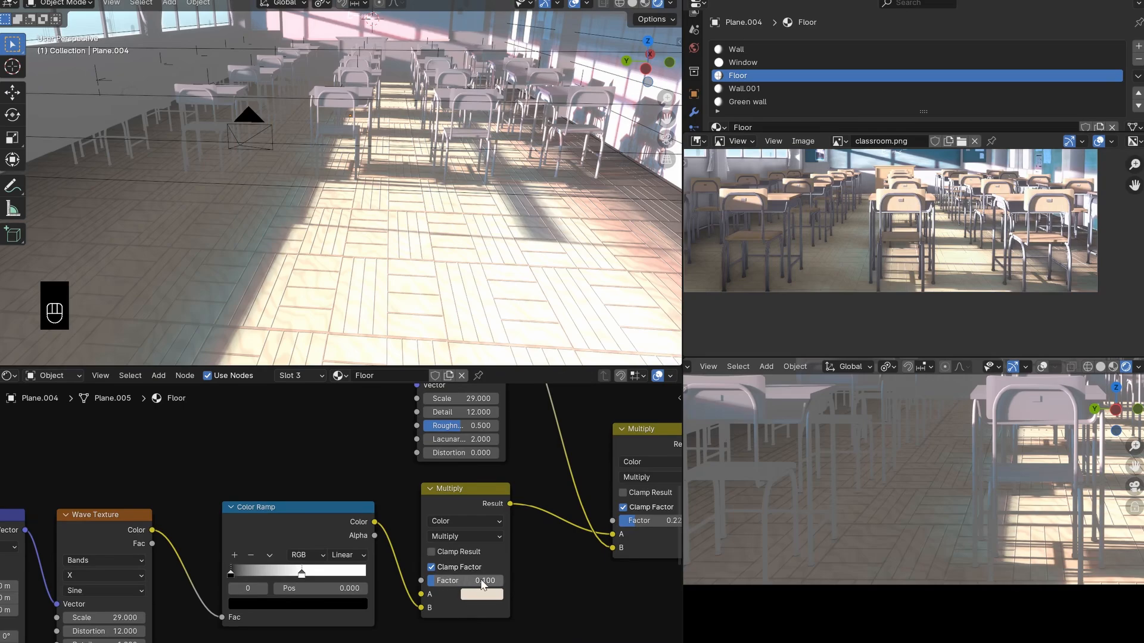
left_click(479, 581)
type(".07")
key("Return")
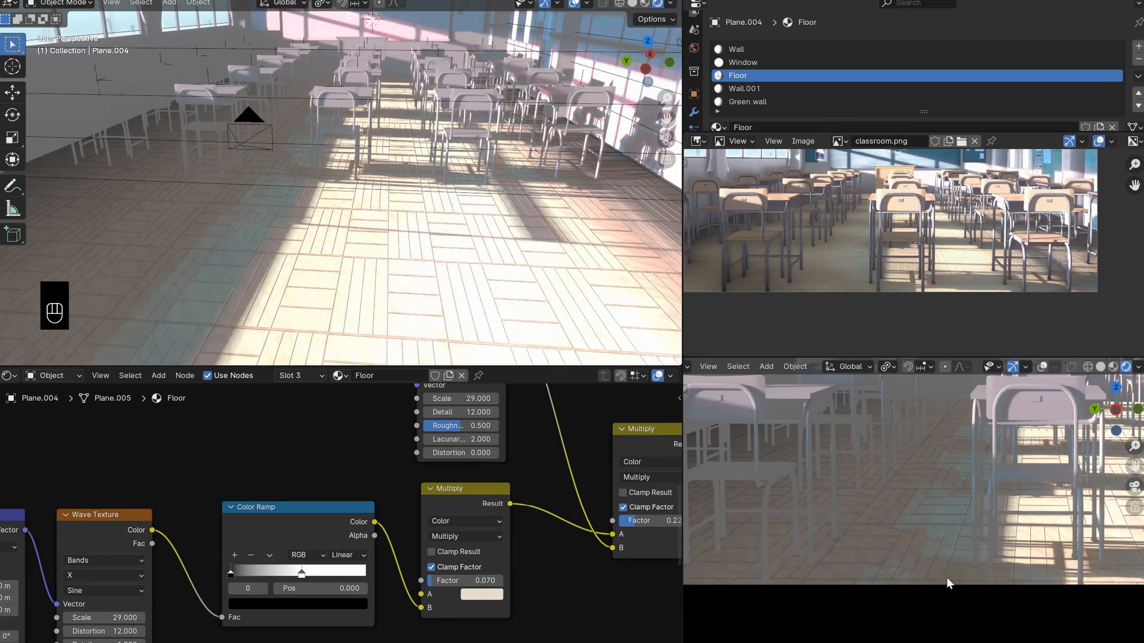
- Set the factor of the Multiply node feeding the Diffuse BSDF to 0.600 and save the file
scroll(935, 565, "down", 2)
scroll(513, 509, "down", 2)
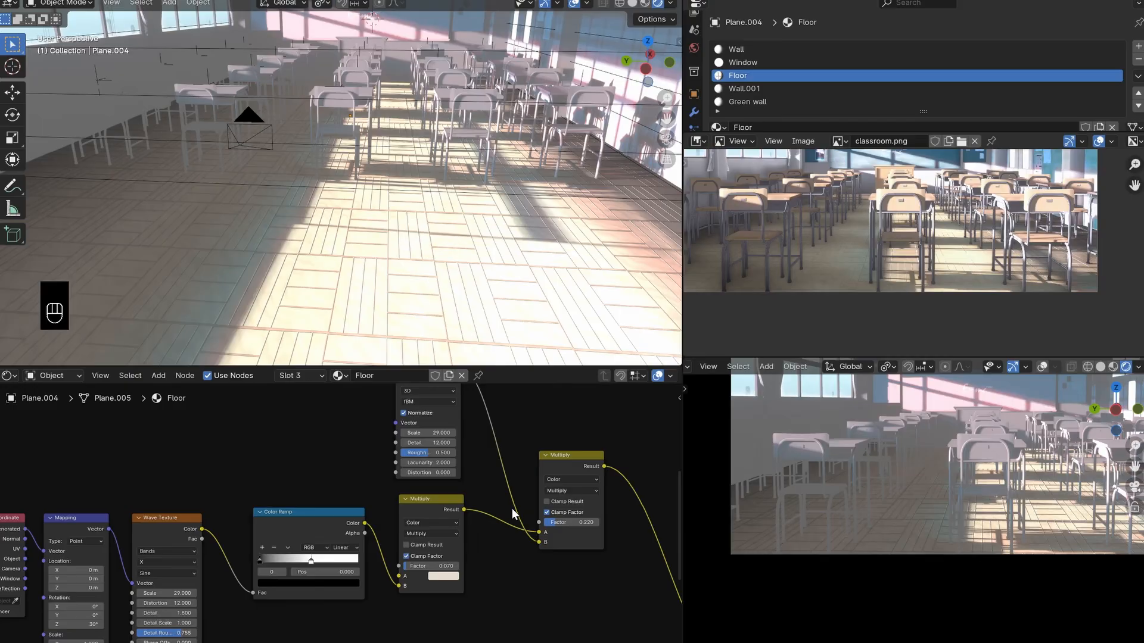
scroll(512, 509, "down", 5)
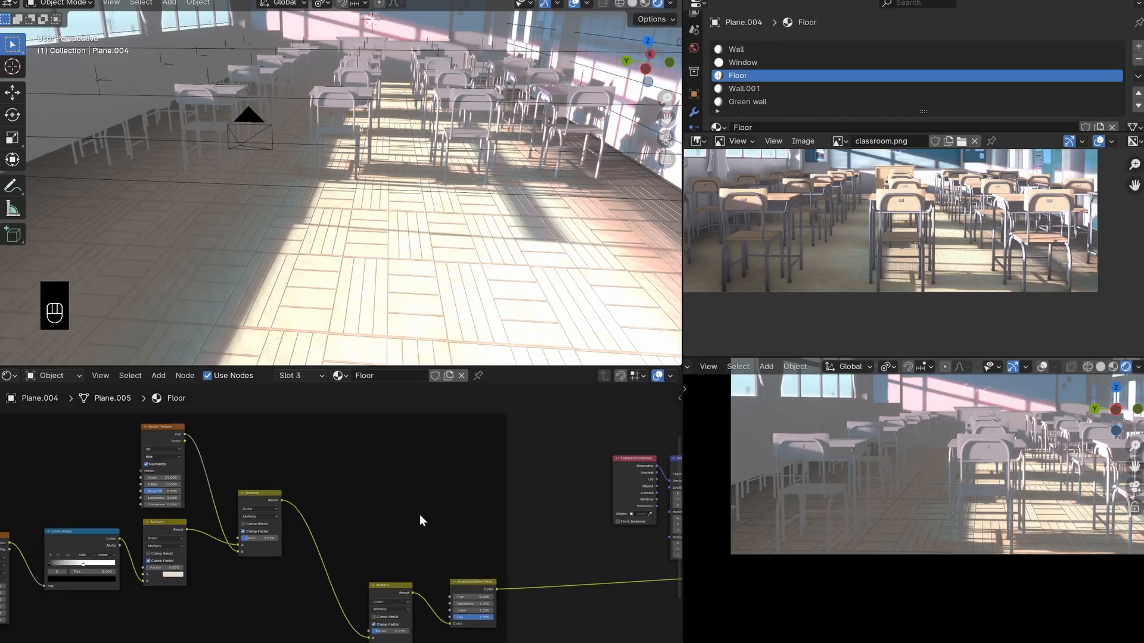
middle_click_drag(703, 527, 656, 520, "shift")
scroll(414, 570, "up", 2)
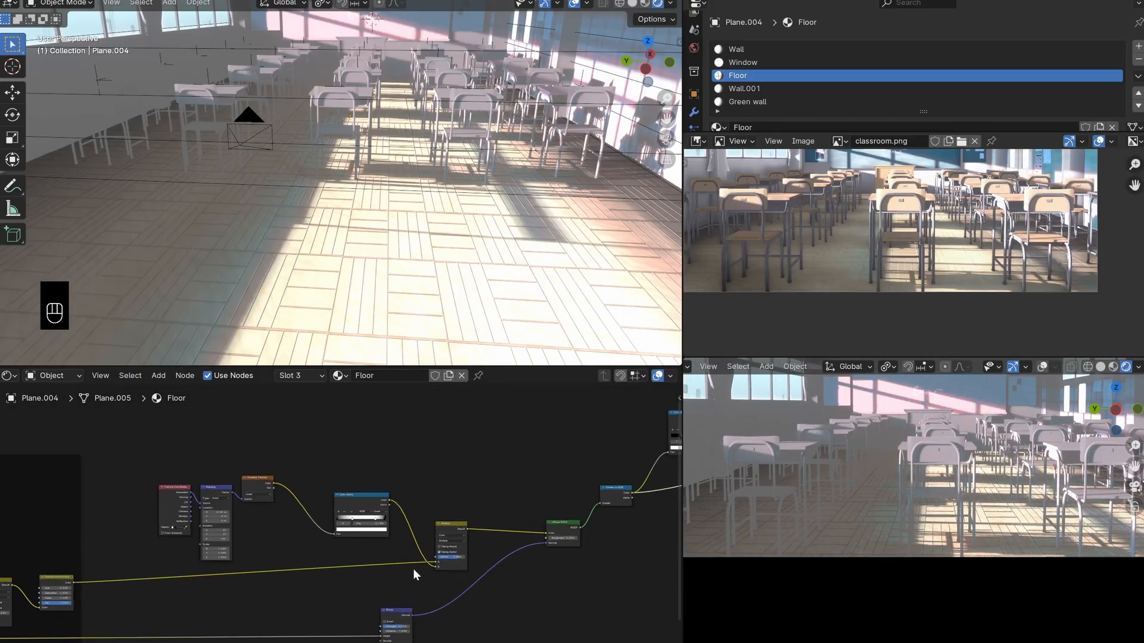
scroll(413, 569, "up", 4)
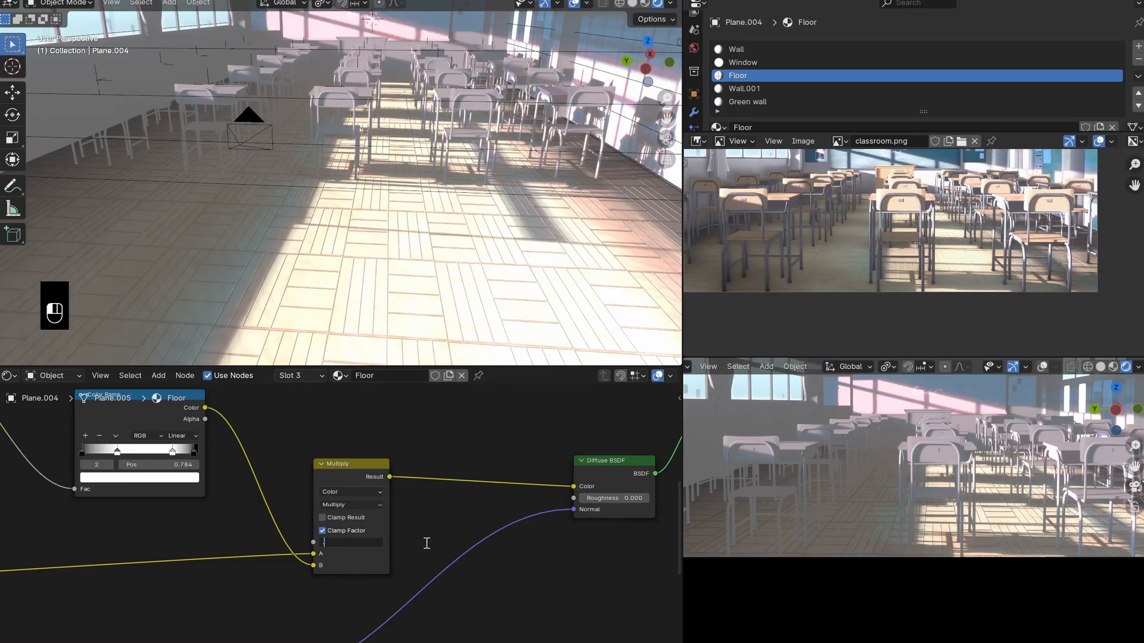
key("Return")
scroll(753, 499, "down", 2)
middle_click_drag(792, 506, 834, 520, "shift")
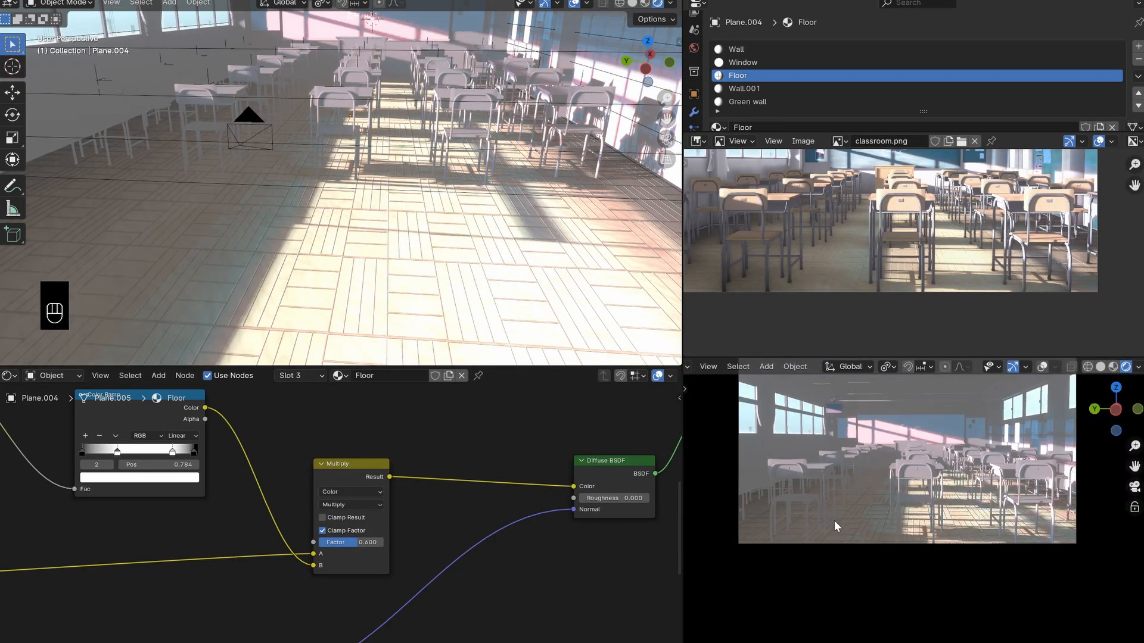
key("ctrl+s")
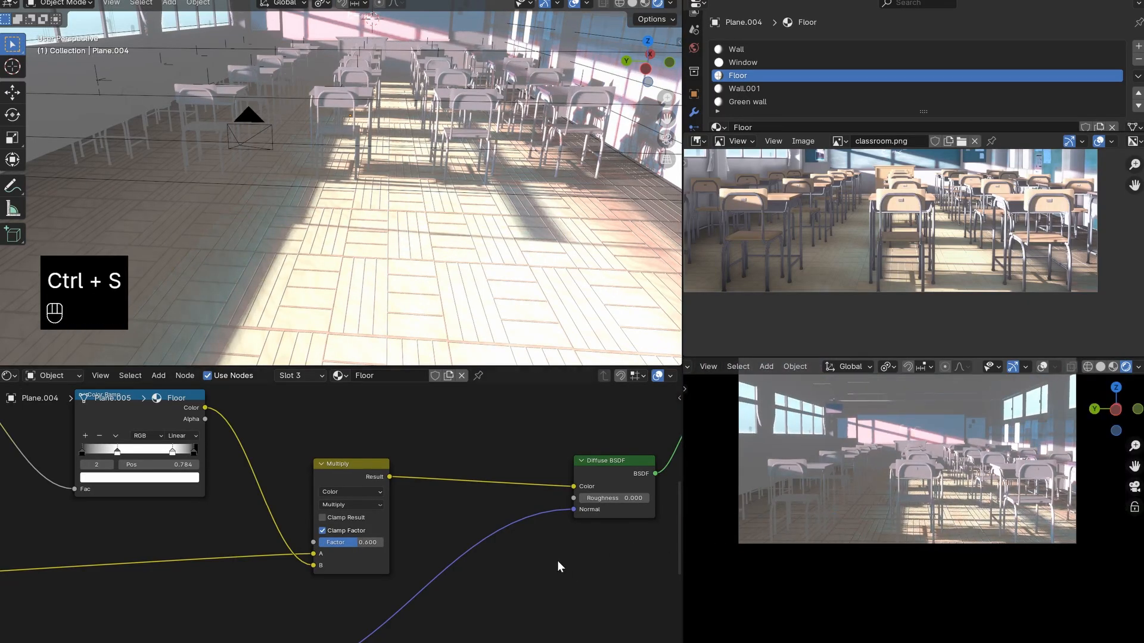
- Add a Mix Color node in the empty space above the Color Ramp that drives Color Dodge
scroll(536, 566, "down", 5)
scroll(523, 588, "down", 4)
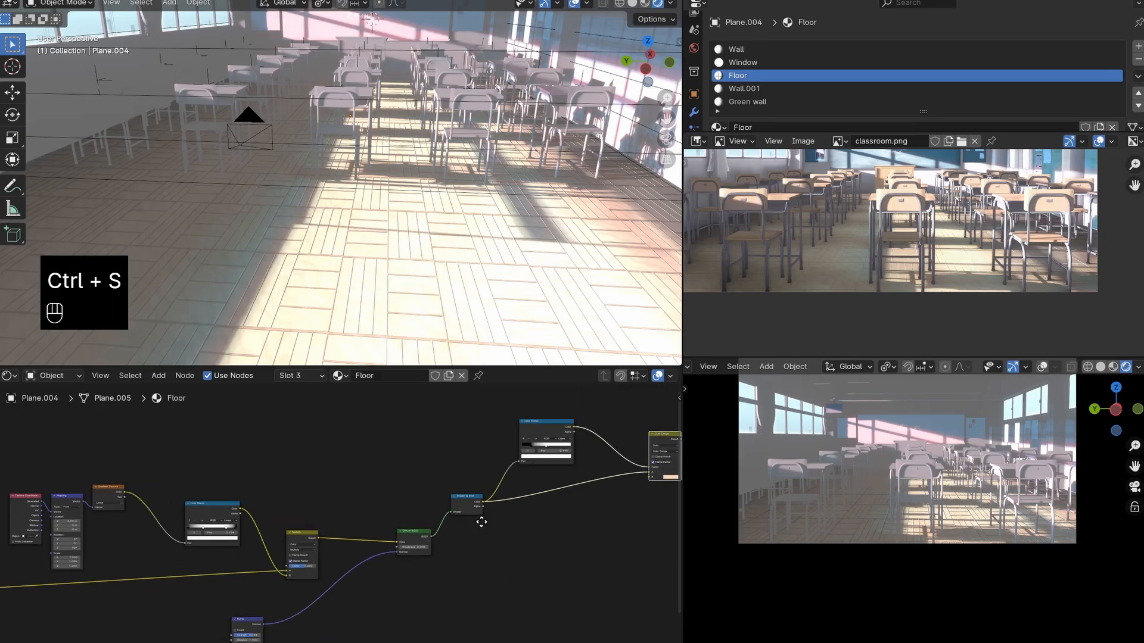
scroll(345, 523, "down", 4)
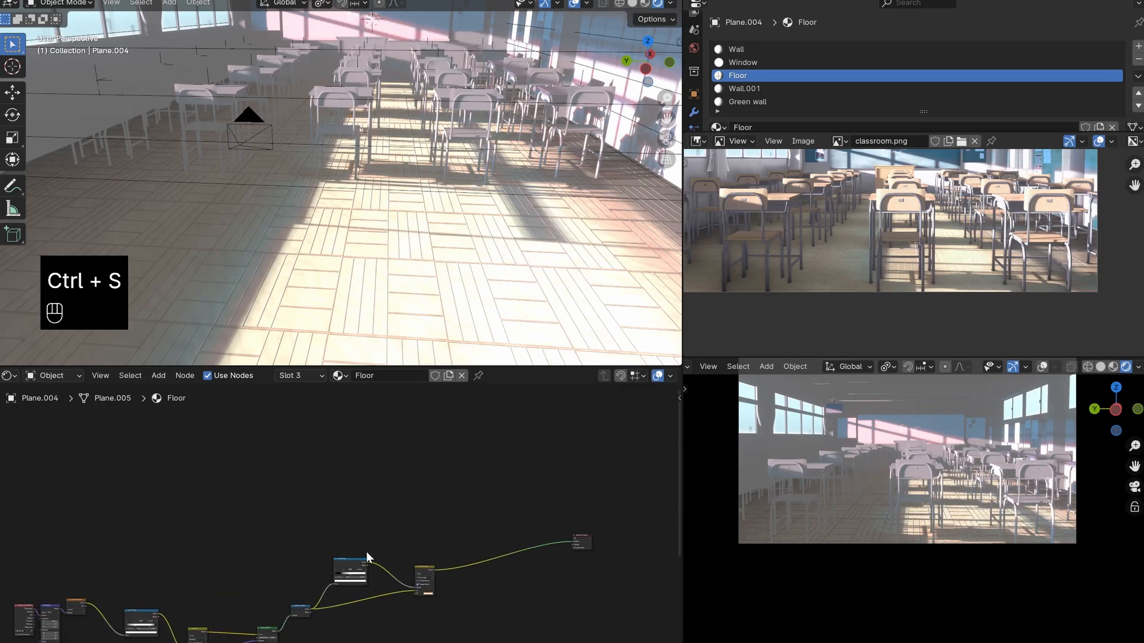
middle_click_drag(365, 552, 410, 493)
mouse_move(467, 512)
left_mouse_down()
mouse_move(465, 496)
mouse_move(483, 528)
left_mouse_up()
right_click(483, 527)
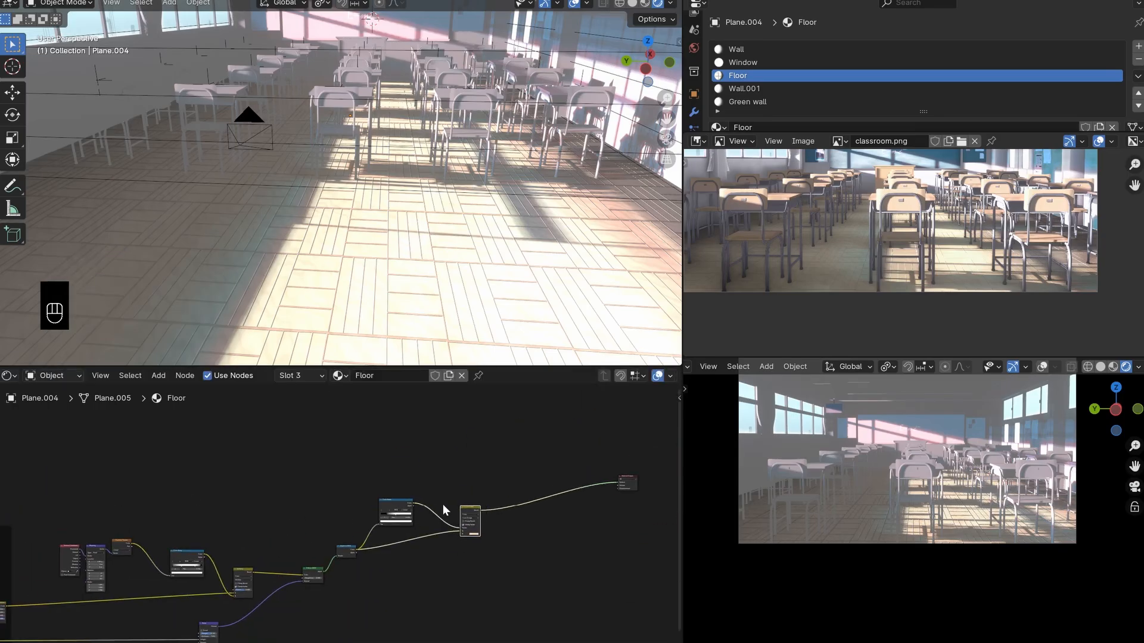
middle_click_drag(444, 505, 457, 524)
left_click_drag(509, 410, 253, 478)
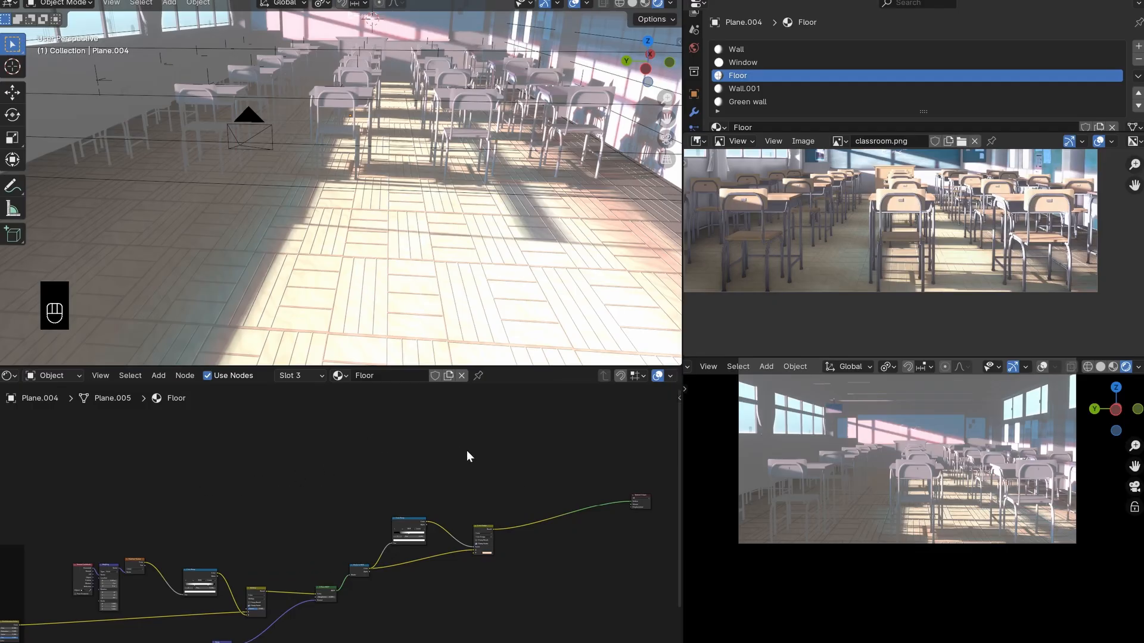
key("shift+a")
type("mi")
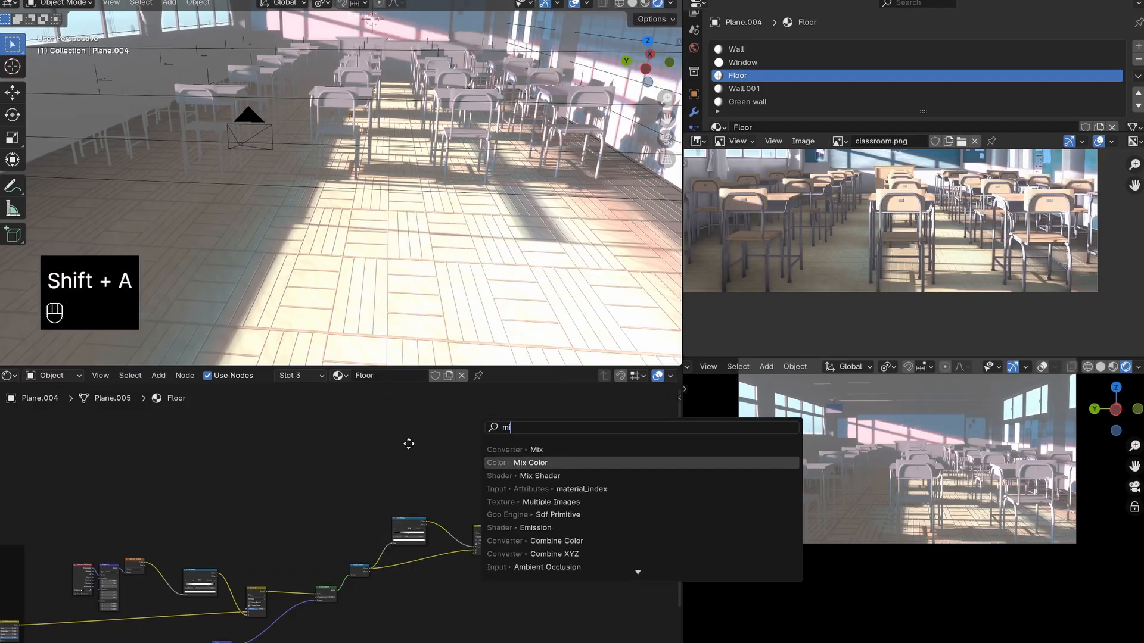
left_click(517, 463)
left_click(403, 434)
middle_click_drag(441, 453, 435, 497)
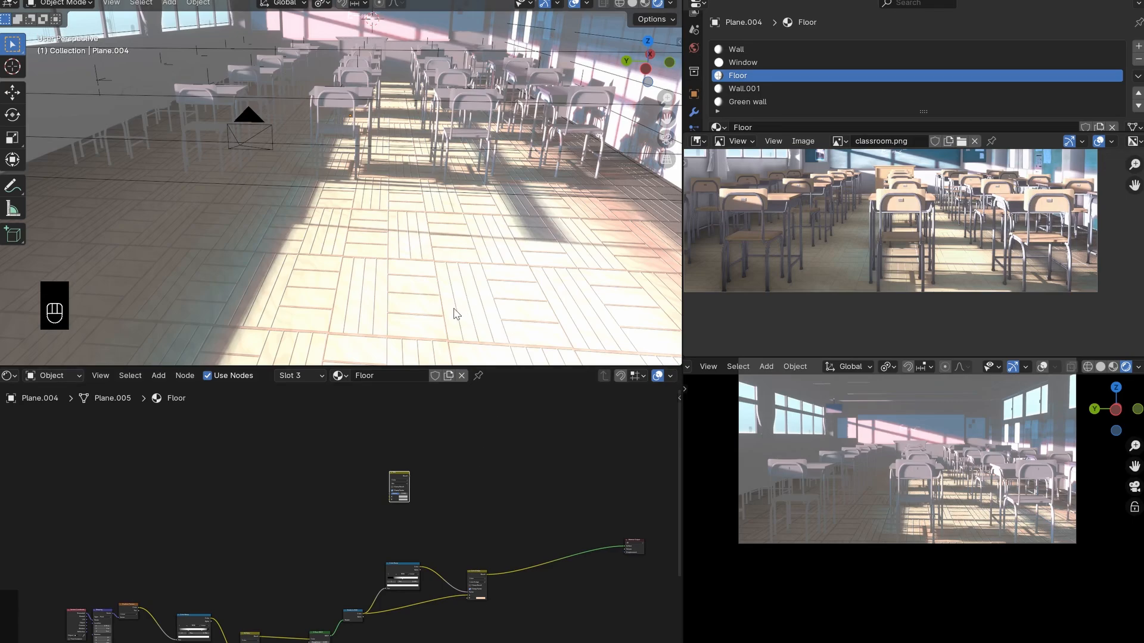
- Examine the sunlit and shadowed floor tiles around the chair legs up close in the viewport
scroll(455, 203, "up", 8)
scroll(459, 199, "down", 2)
middle_click_drag(459, 198, 402, 181, "shift")
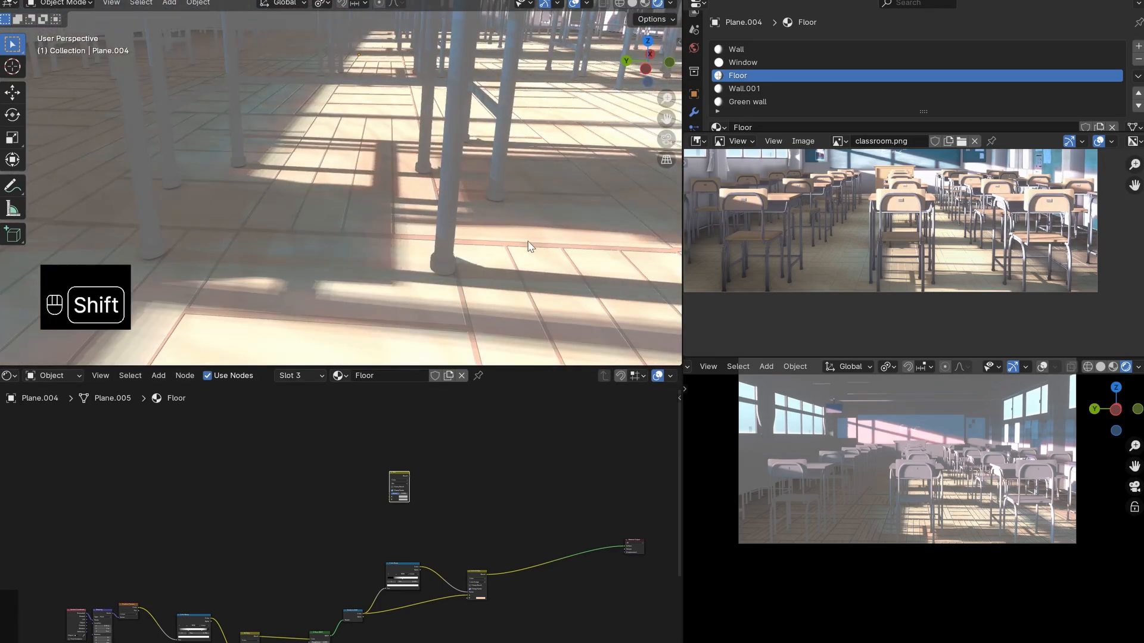
middle_click_drag(531, 247, 510, 209, "shift")
scroll(500, 199, "down", 3)
scroll(413, 495, "up", 4)
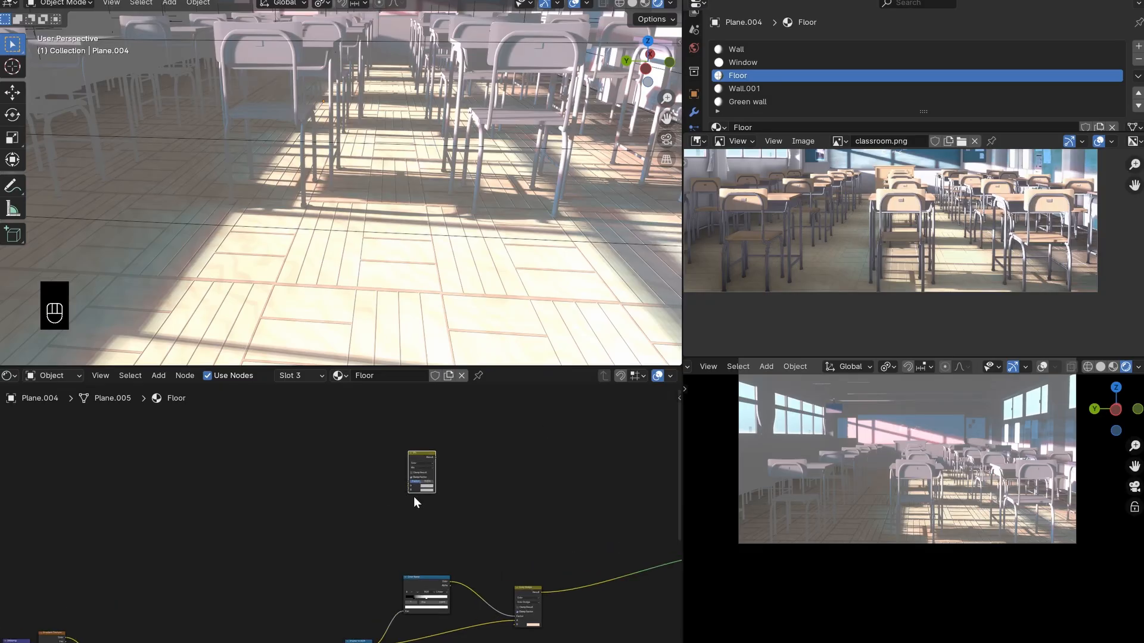
- Preview the new Mix node on the floor and connect the framed noise texture's output to its B input
left_click(454, 431, "ctrl+shift")
scroll(302, 524, "down", 6)
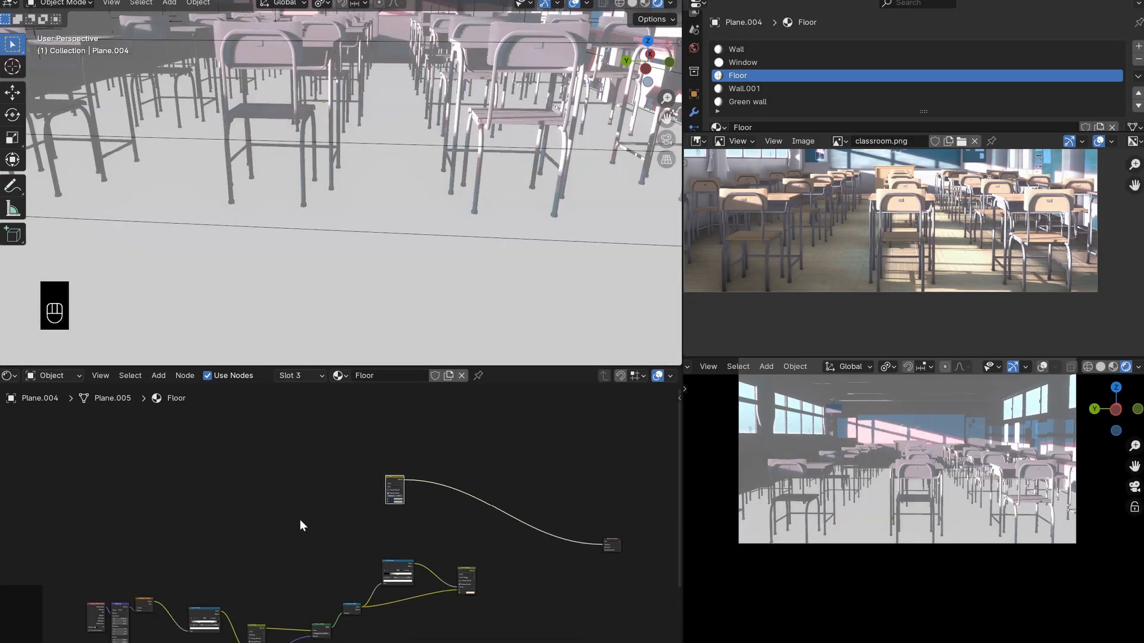
left_click_drag(197, 538, 190, 496)
scroll(190, 496, "up", 1)
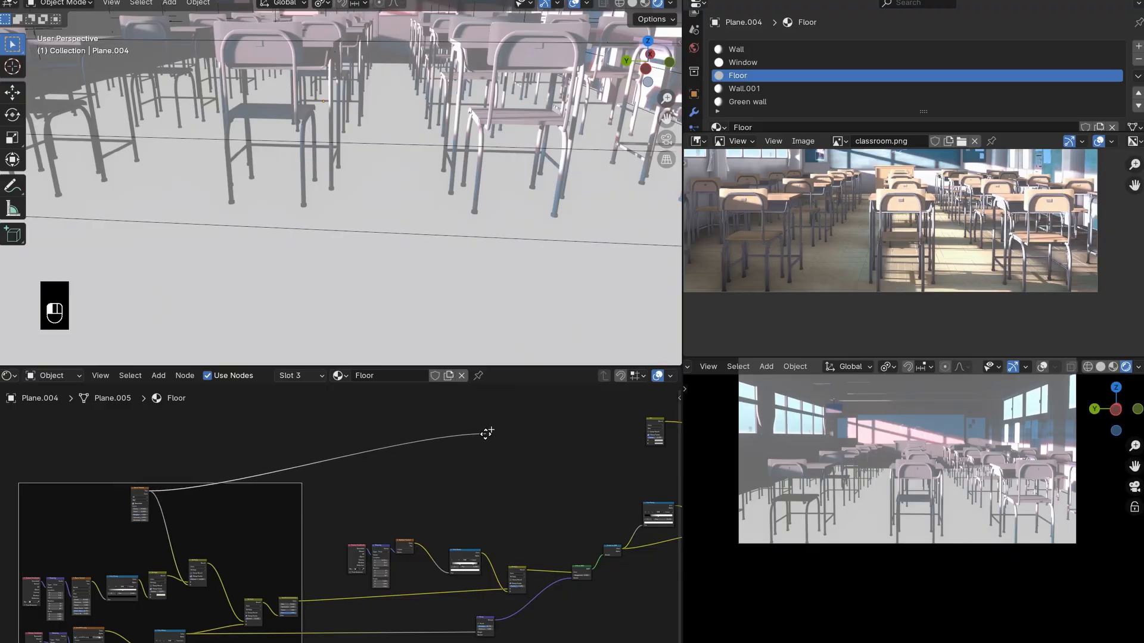
left_click_drag(533, 433, 648, 441)
scroll(434, 473, "up", 2)
middle_click_drag(513, 502, 408, 531)
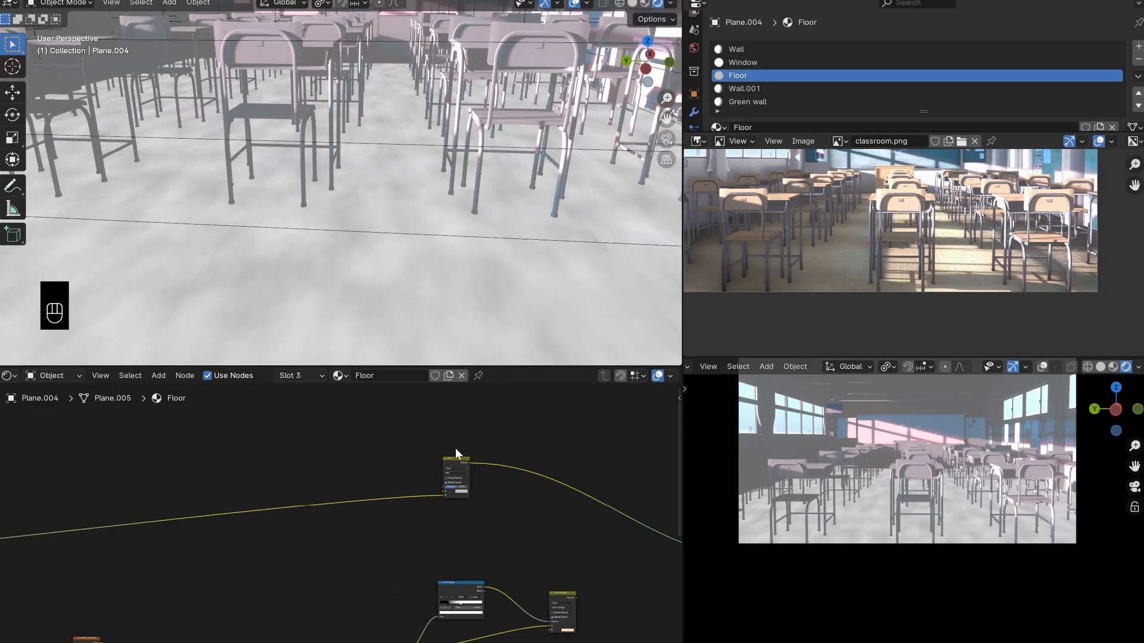
- Set the new Mix node's blending mode to Multiply
scroll(452, 513, "up", 3)
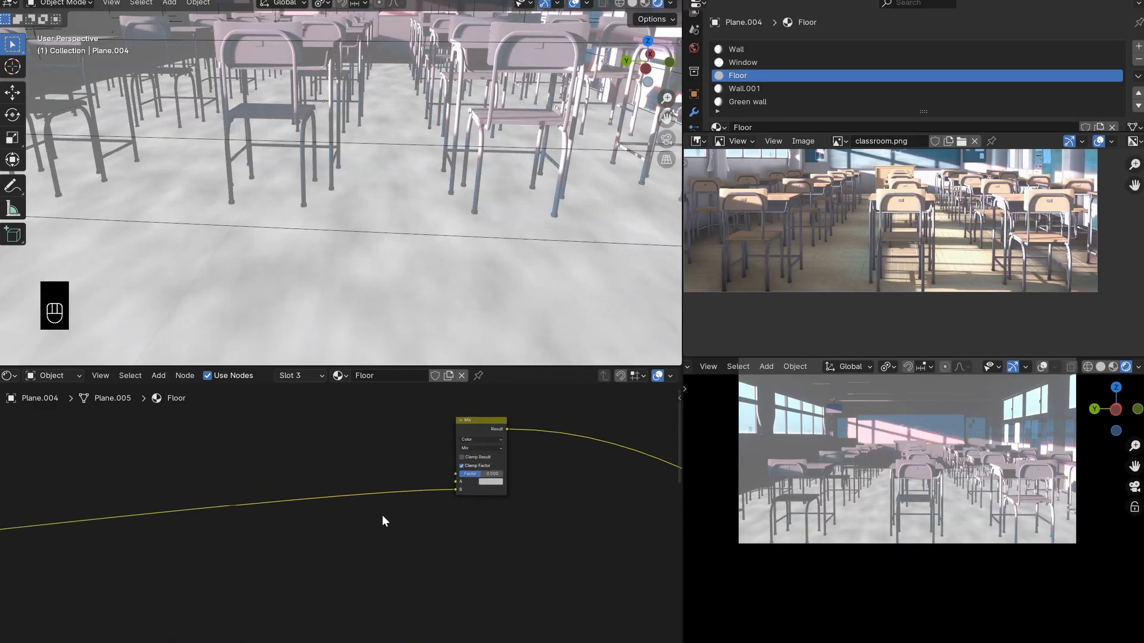
scroll(485, 497, "up", 1)
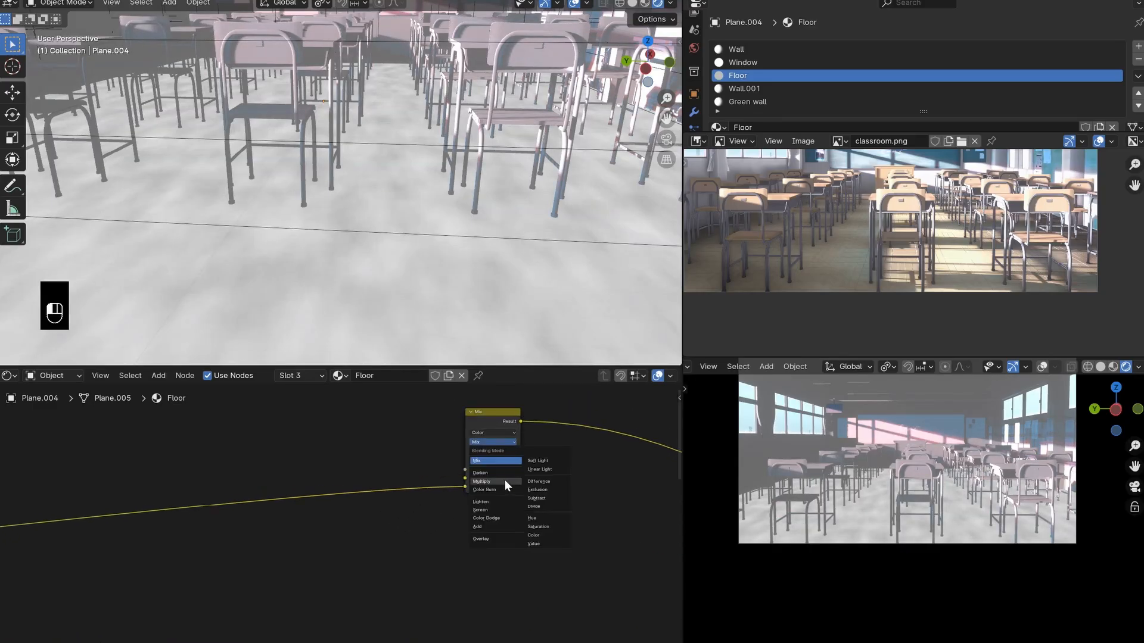
left_click(497, 481)
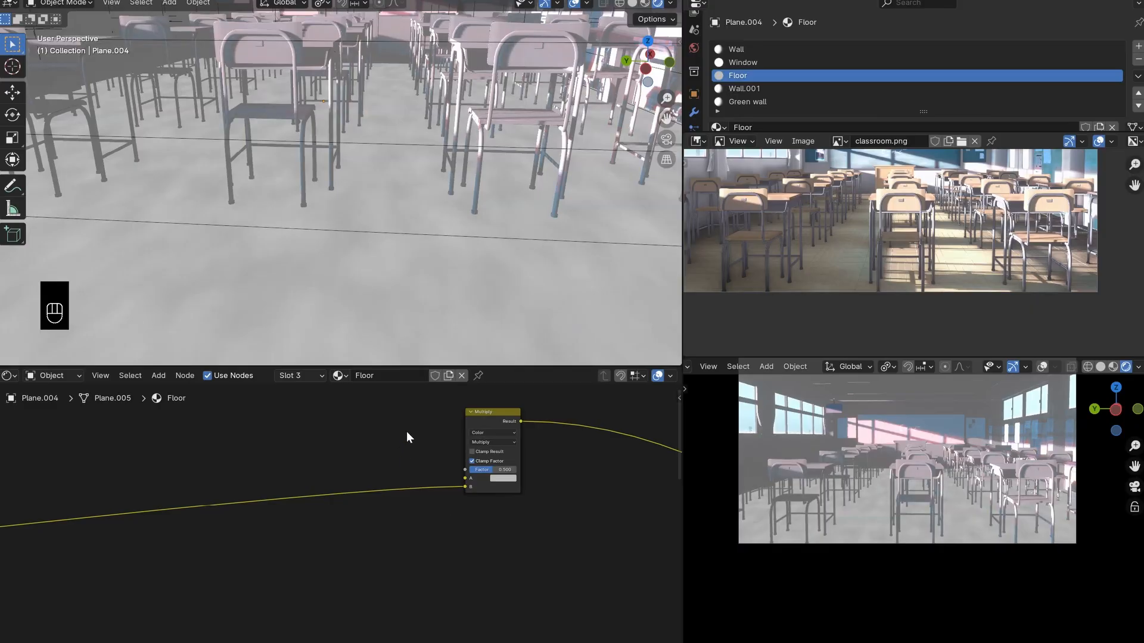
- Insert a Color Ramp node on the link between the noise texture and the new Multiply node
key("shift+a")
type("col")
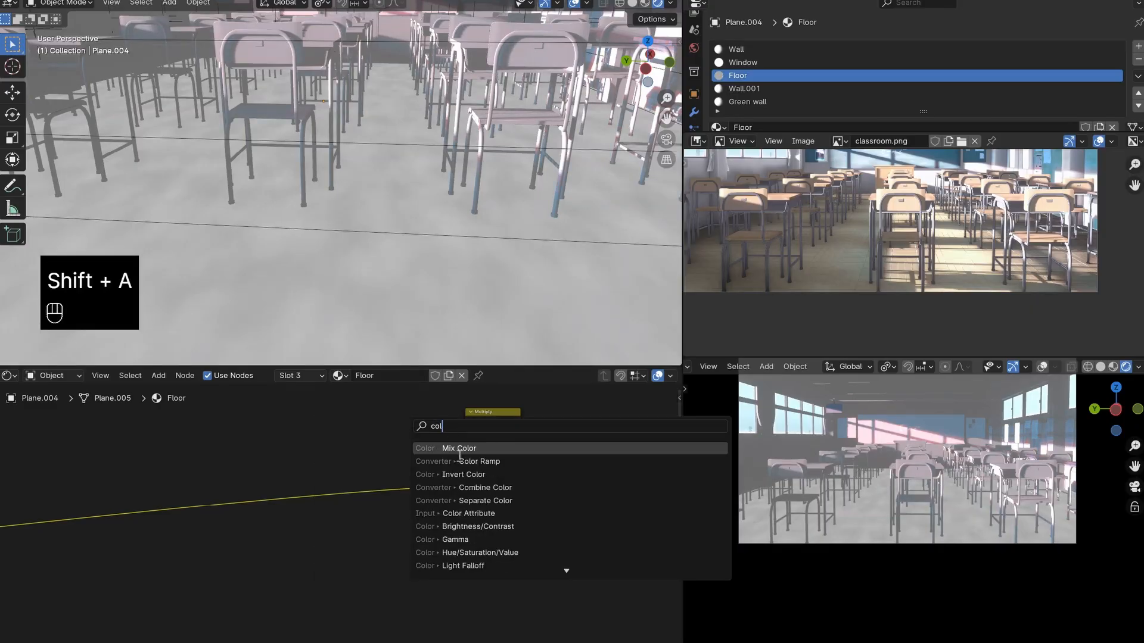
left_click(458, 461)
left_click(278, 467)
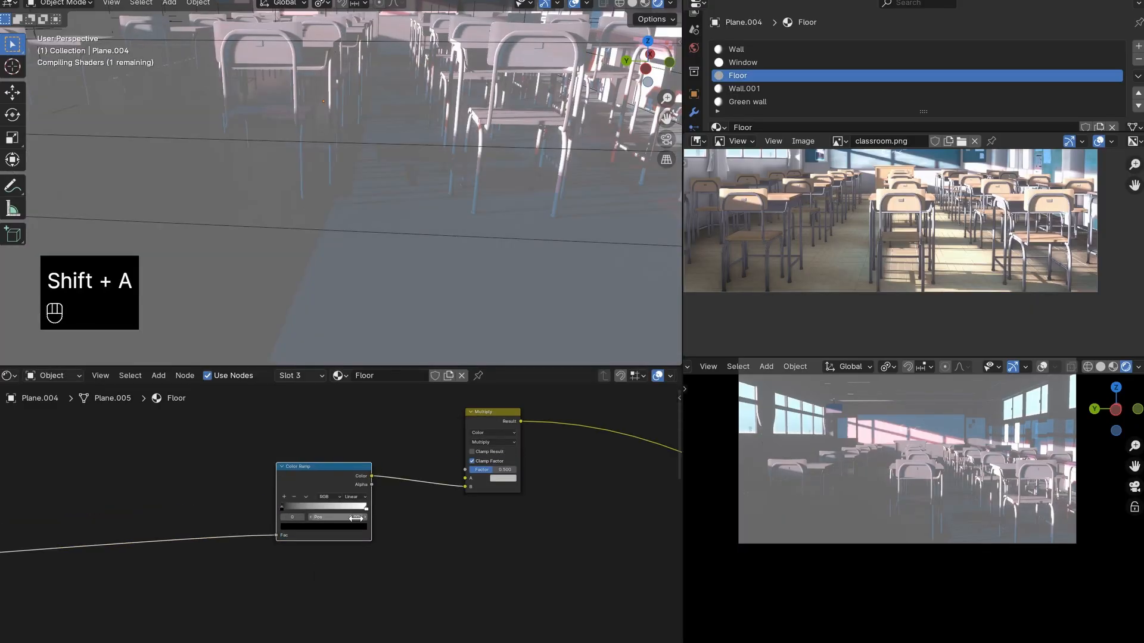
middle_click_drag(366, 503, 467, 513)
left_click_drag(442, 520, 430, 519)
right_click(430, 520)
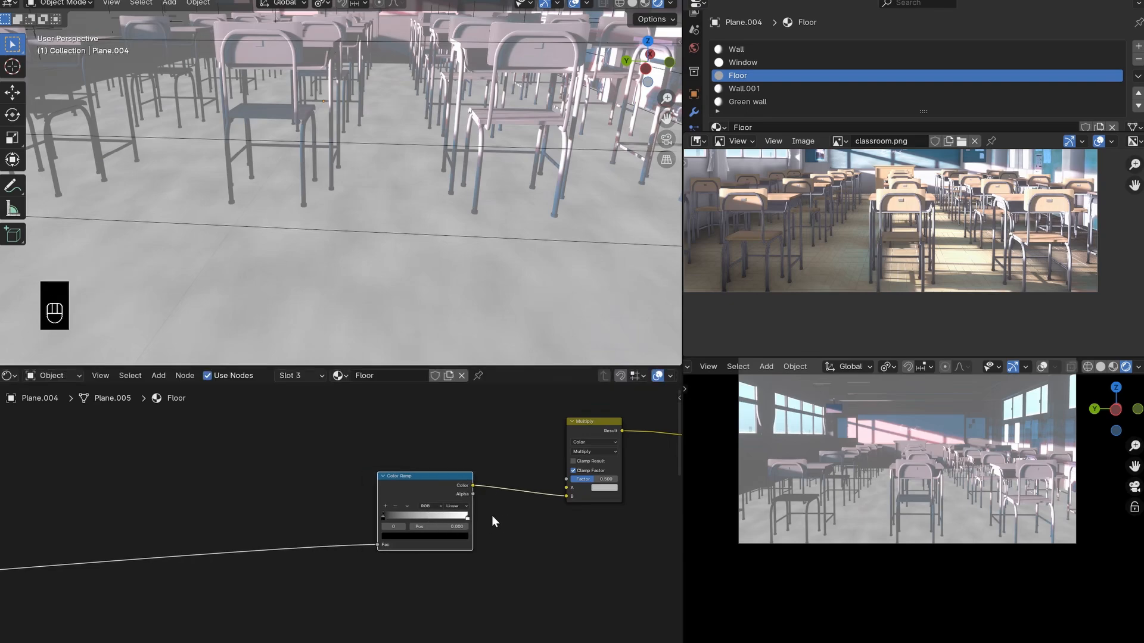
- Set the new Color Ramp's interpolation to Constant and move its white stop to 0.511
scroll(519, 491, "down", 3)
scroll(485, 232, "down", 6)
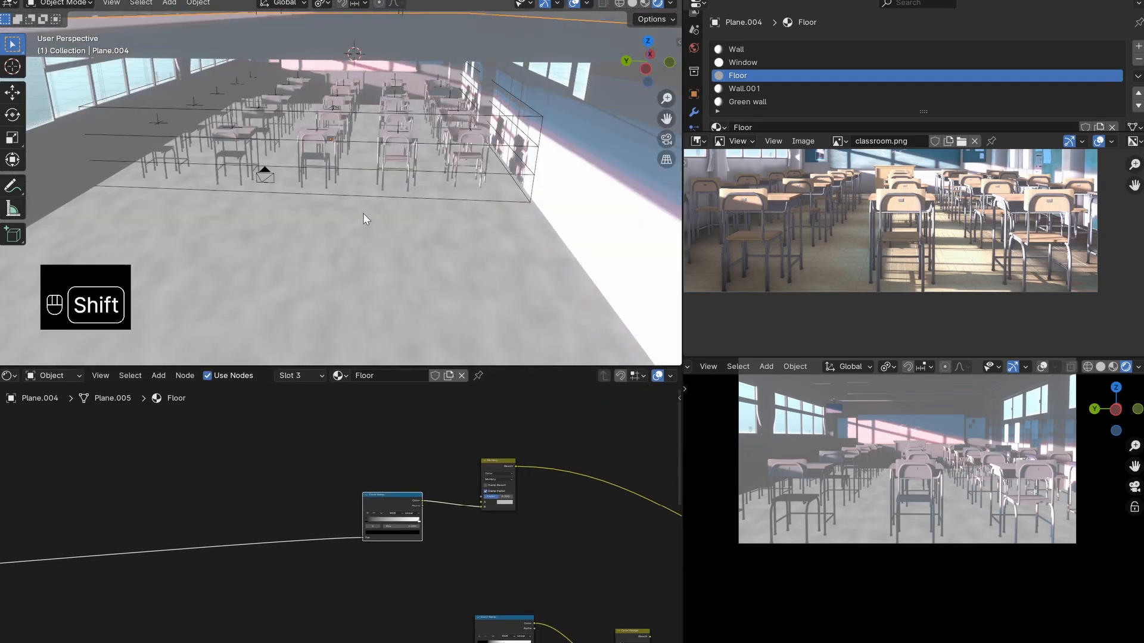
middle_click_drag(364, 218, 449, 211, "shift")
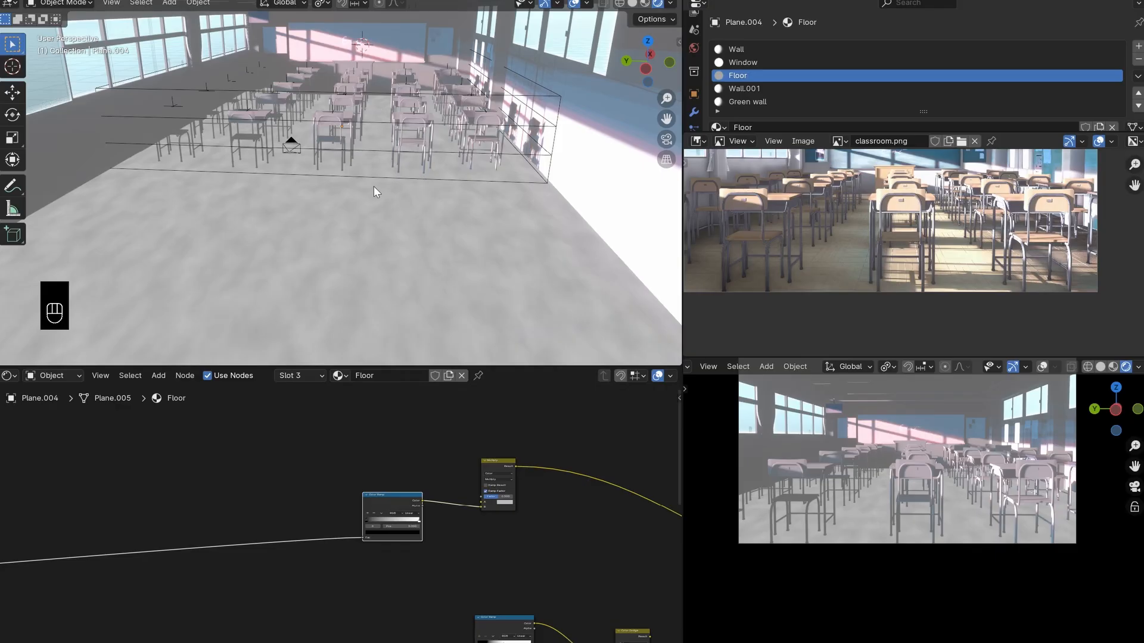
scroll(372, 197, "up", 5)
key("Home")
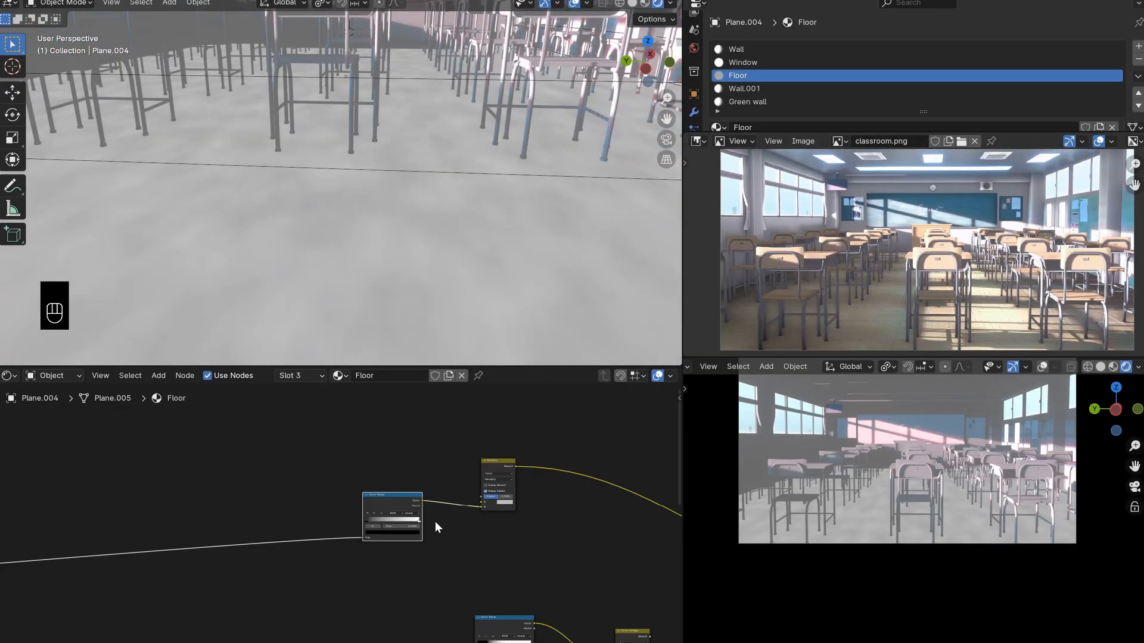
scroll(434, 530, "up", 3)
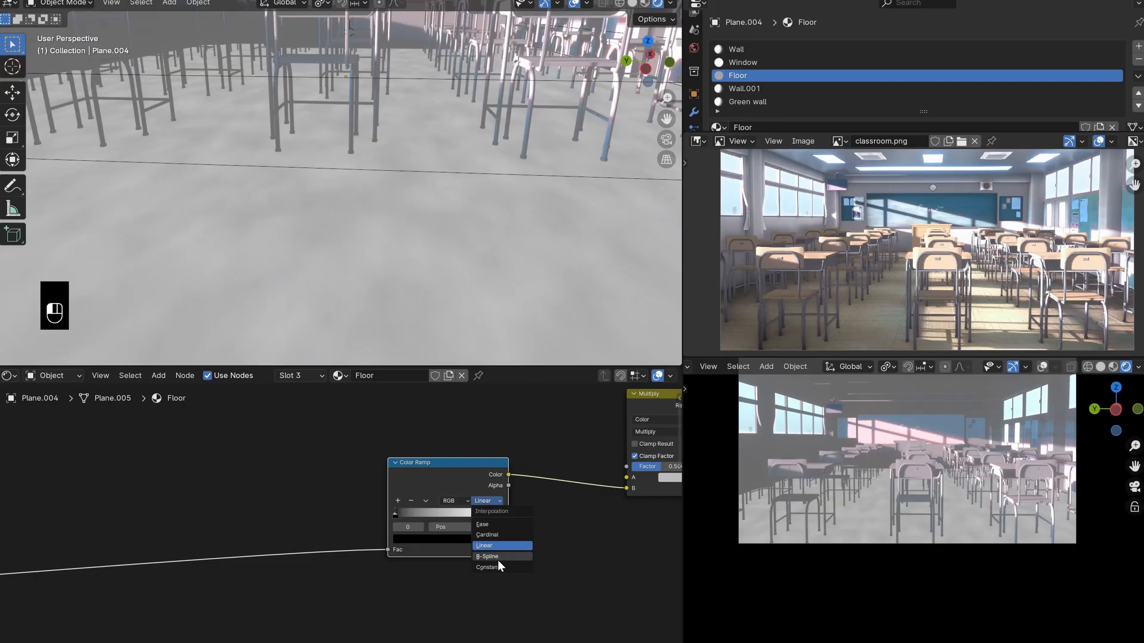
left_click(495, 565)
scroll(405, 518, "down", 3)
scroll(439, 508, "up", 5)
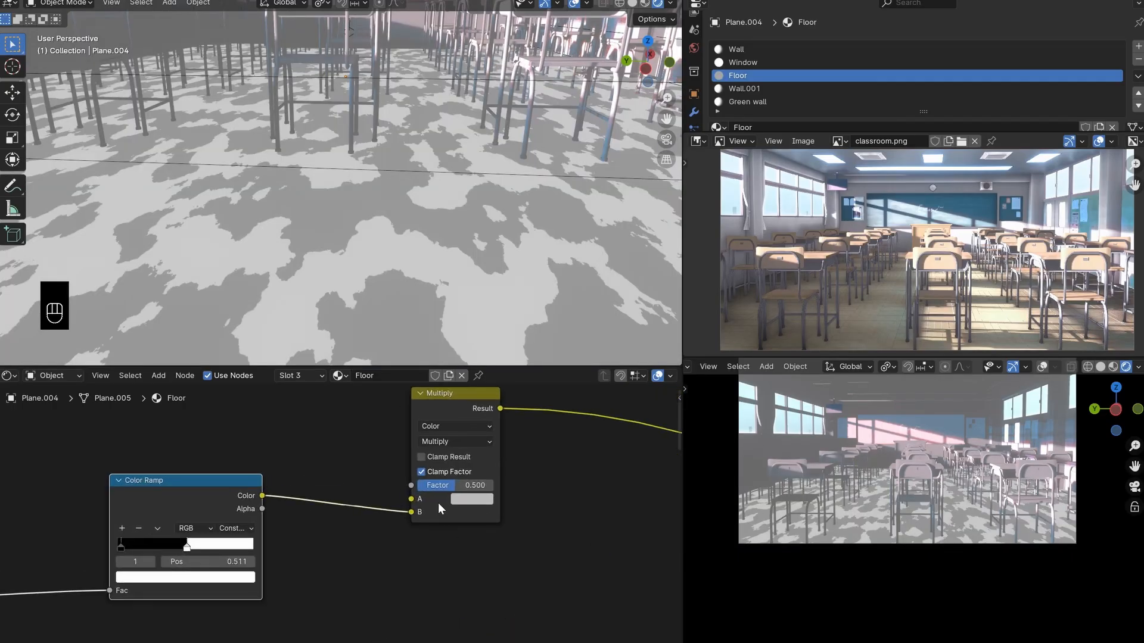
- Set the new Multiply node's factor to 1.000 and its A color to pure white with value 1.000
left_click_drag(456, 487, 495, 488)
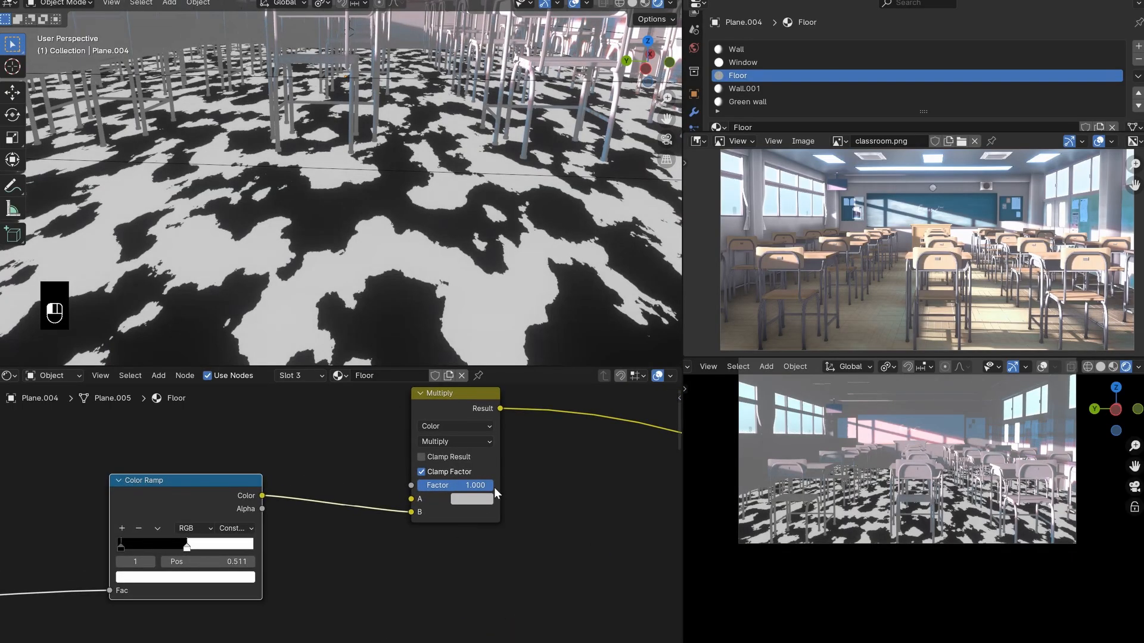
left_click(481, 502)
left_click_drag(578, 342, 579, 302)
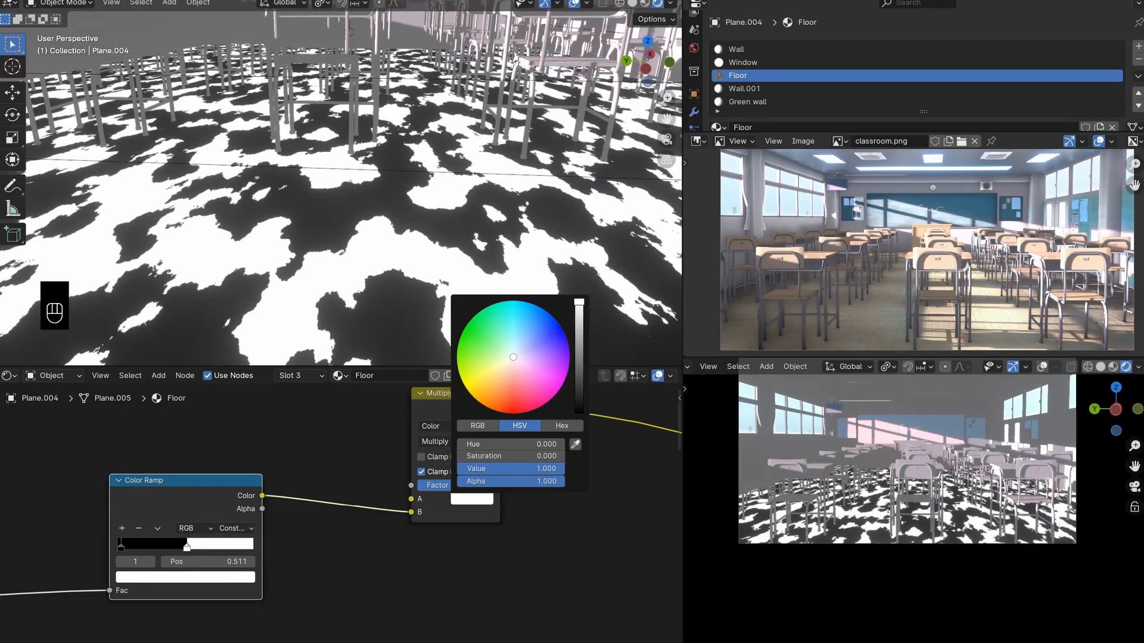
- Move the constant Color Ramp's white stop to position 0.480 and check the patch pattern across the floor
left_click_drag(187, 547, 183, 546)
scroll(454, 219, "down", 4)
scroll(433, 248, "up", 4)
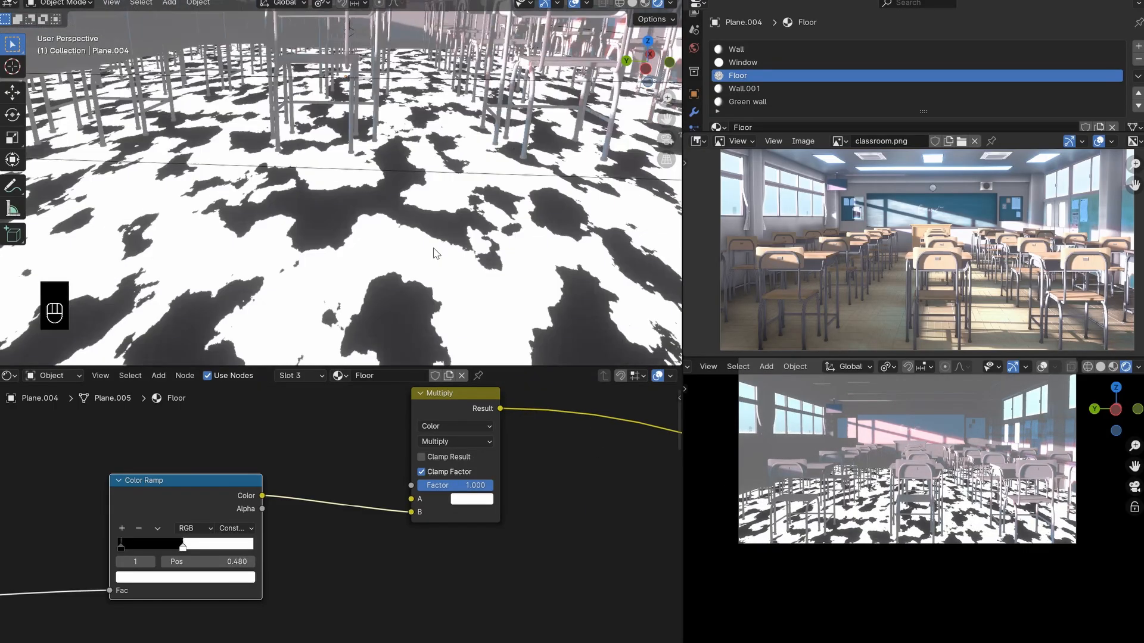
scroll(405, 238, "down", 4)
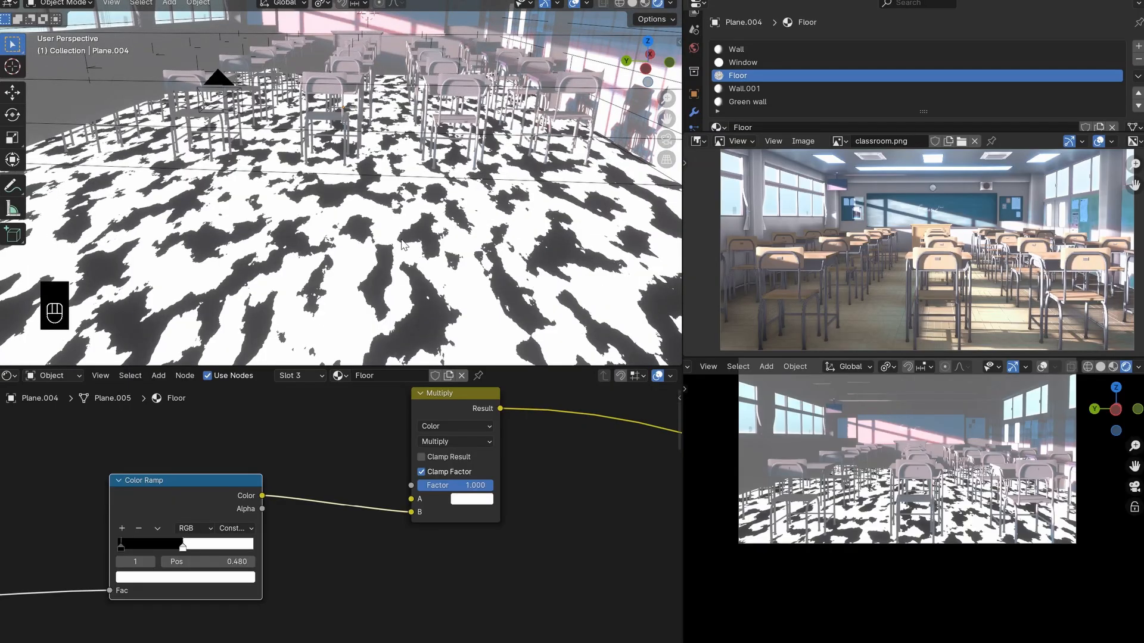
scroll(325, 490, "down", 5)
middle_click_drag(251, 481, 317, 477)
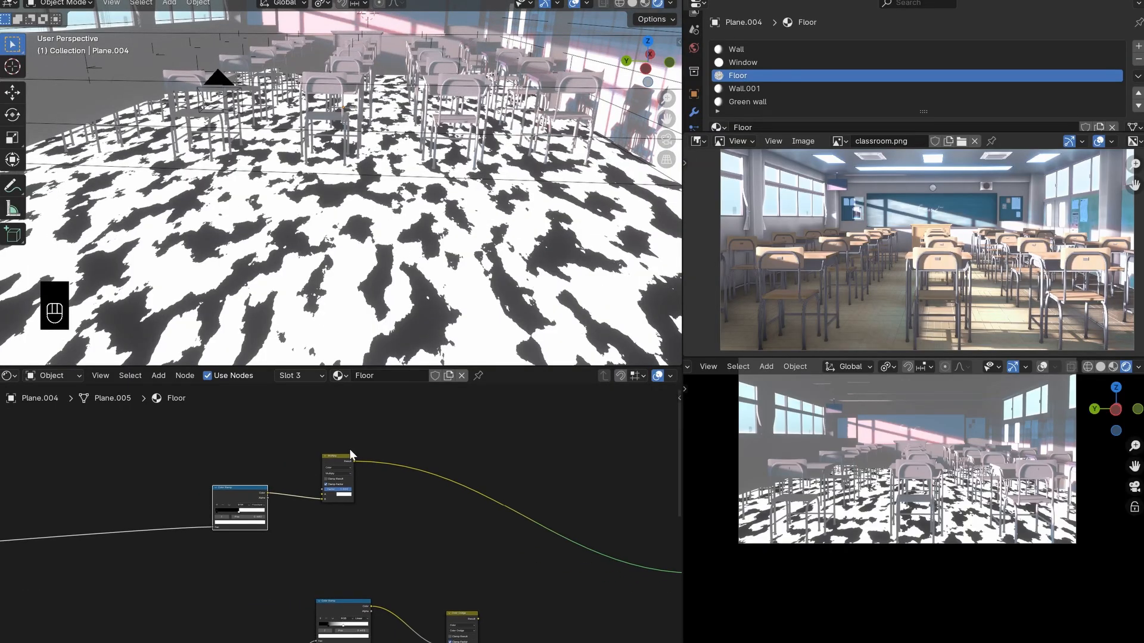
left_click_drag(358, 437, 191, 539)
mouse_move(247, 495)
left_mouse_down()
mouse_move(288, 495)
mouse_move(264, 498)
left_mouse_up()
right_click(264, 497)
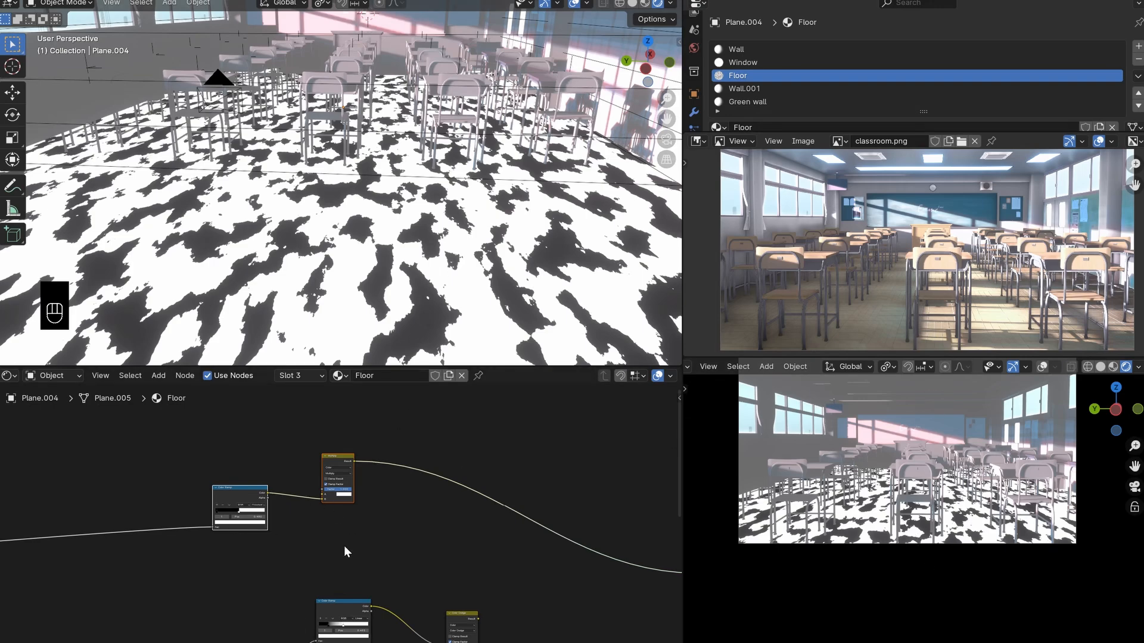
- Duplicate the new Multiply node, place the copy after it, and connect the original's Result to the copy's A input
scroll(345, 545, "down", 3)
middle_click_drag(395, 570, 380, 520)
scroll(354, 441, "up", 4)
middle_click_drag(353, 441, 324, 471)
left_click(324, 471)
left_click(288, 448)
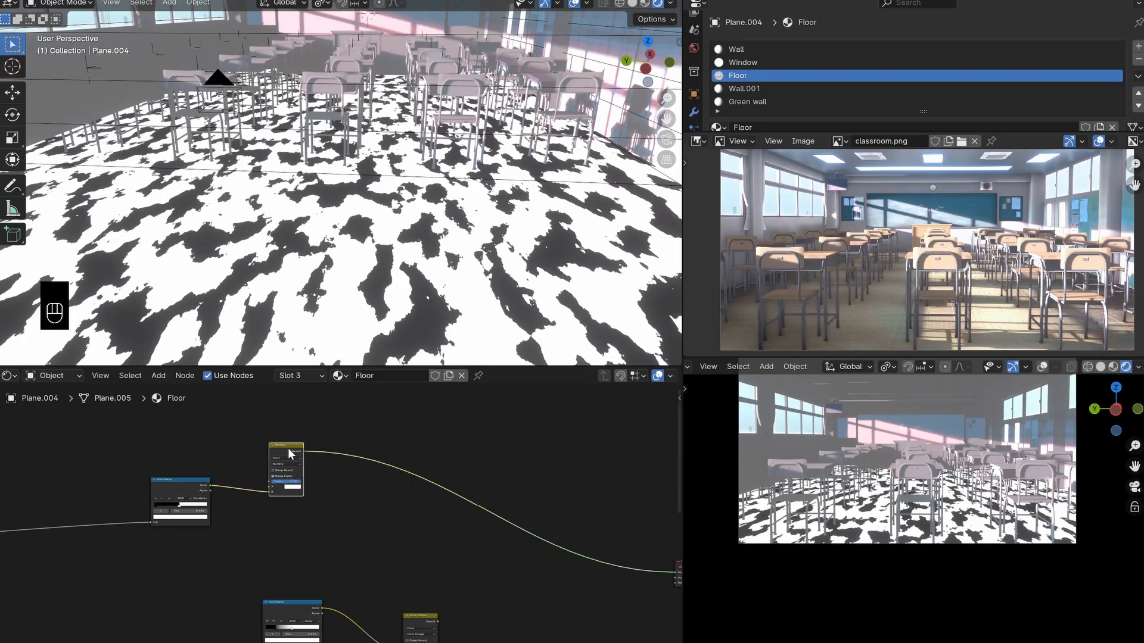
key("shift+d")
left_click(390, 506)
left_click_drag(309, 491, 309, 493)
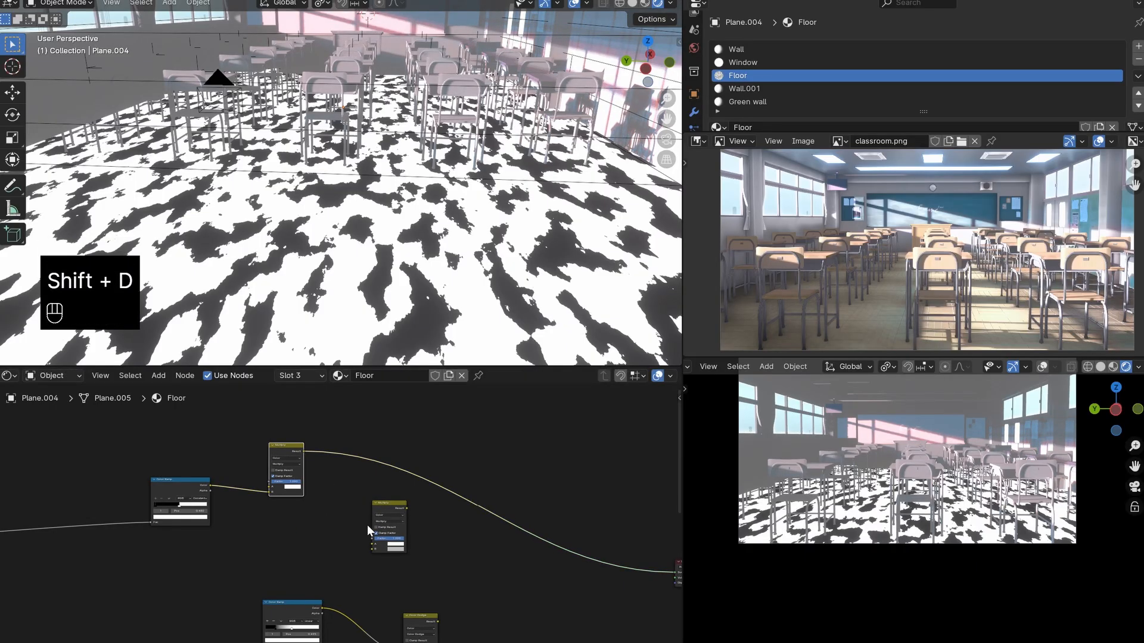
scroll(386, 529, "up", 3)
mouse_move(423, 500)
left_mouse_down()
mouse_move(436, 498)
mouse_move(424, 489)
left_mouse_up()
right_click(420, 491)
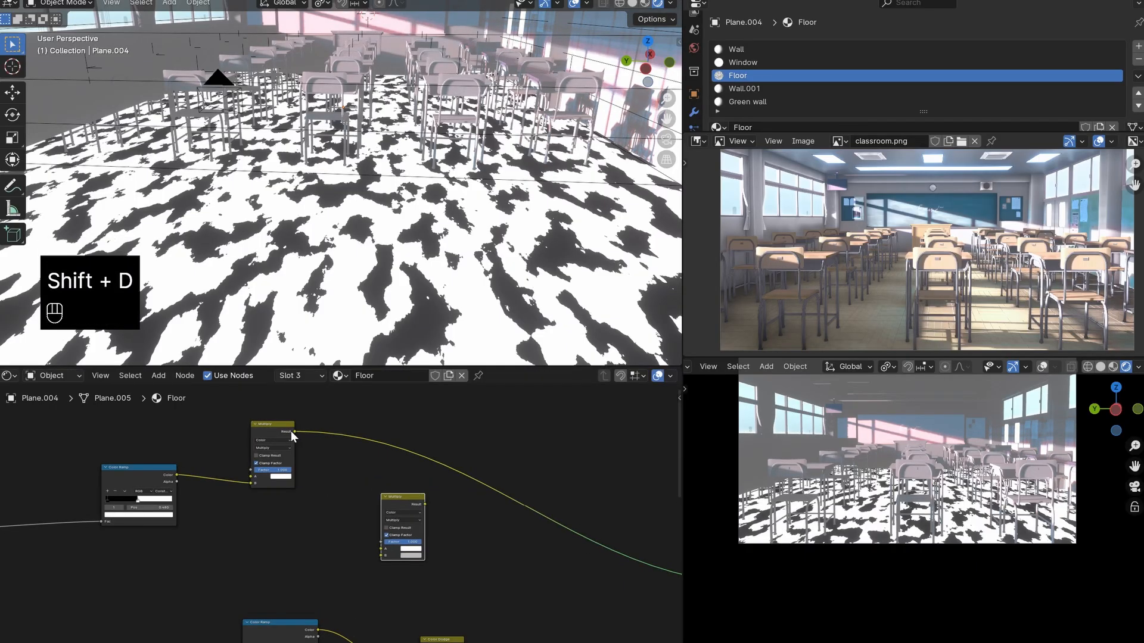
- Duplicate the Color Ramp that drives Color Dodge and connect the Shader to RGB color to the copy's Fac input
middle_click_drag(294, 622, 357, 514)
left_click_drag(359, 514, 357, 542)
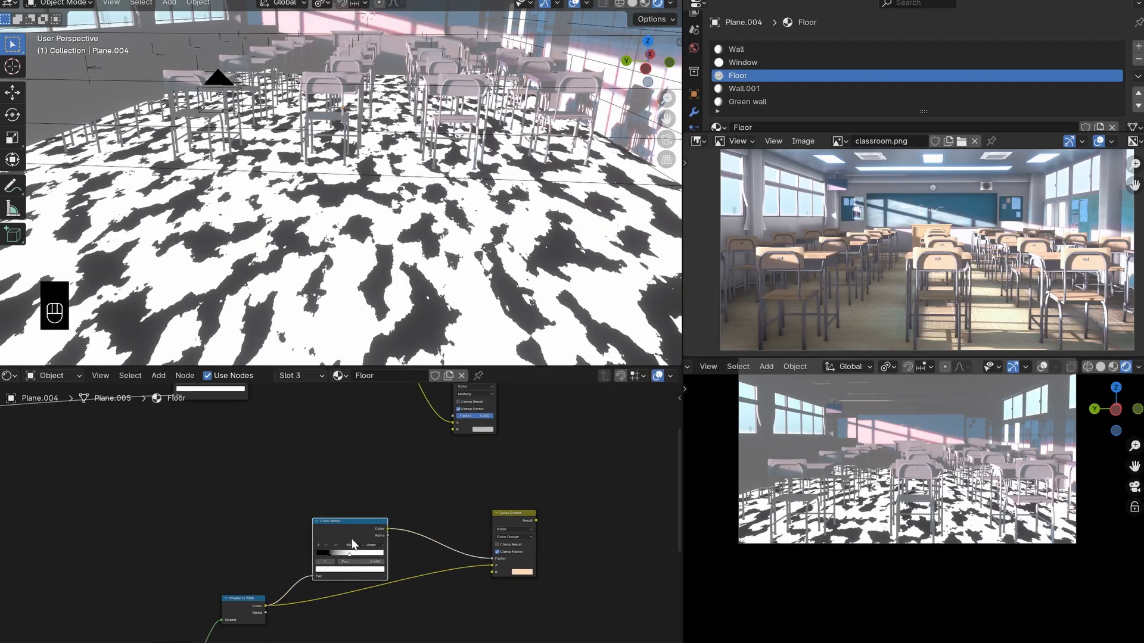
key("shift+d")
left_click(356, 475)
left_click_drag(266, 605, 319, 503)
- Connect the copied Color Ramp's Color to the second Multiply node's B input and preview that Multiply node on the floor
middle_click_drag(356, 485, 335, 526)
scroll(336, 527, "up", 2)
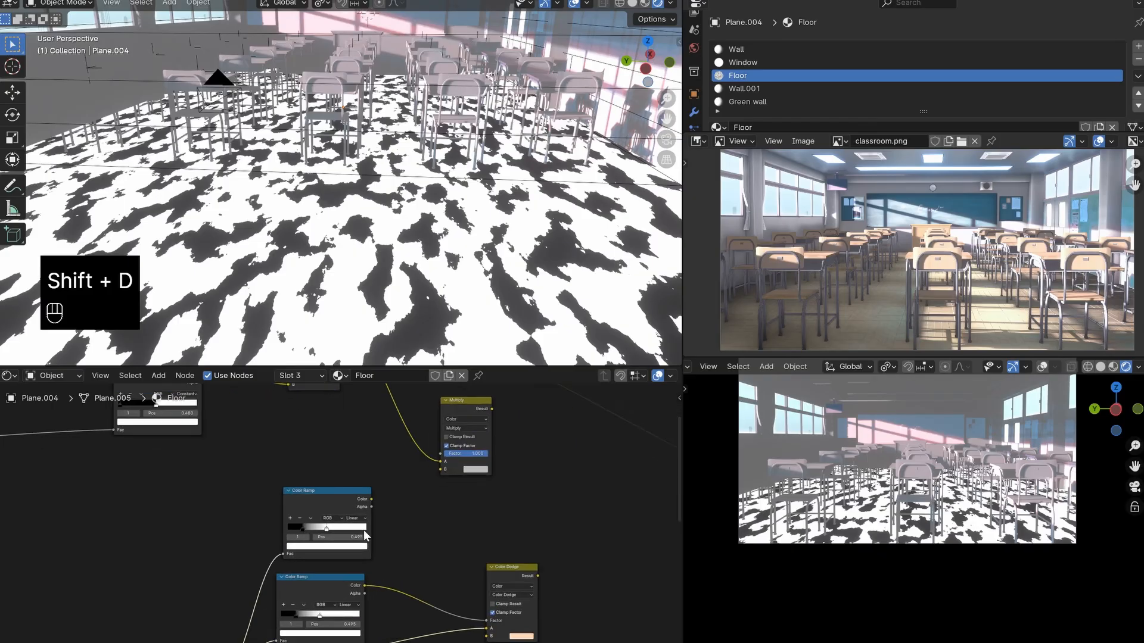
left_click_drag(371, 500, 434, 474)
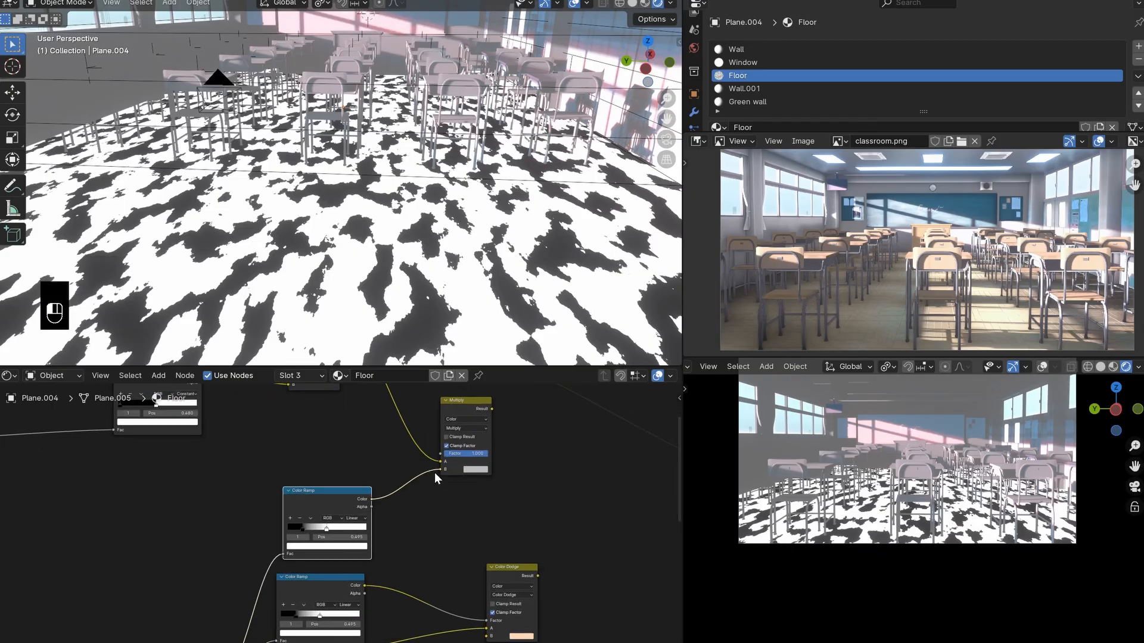
left_click(476, 404, "ctrl+shift")
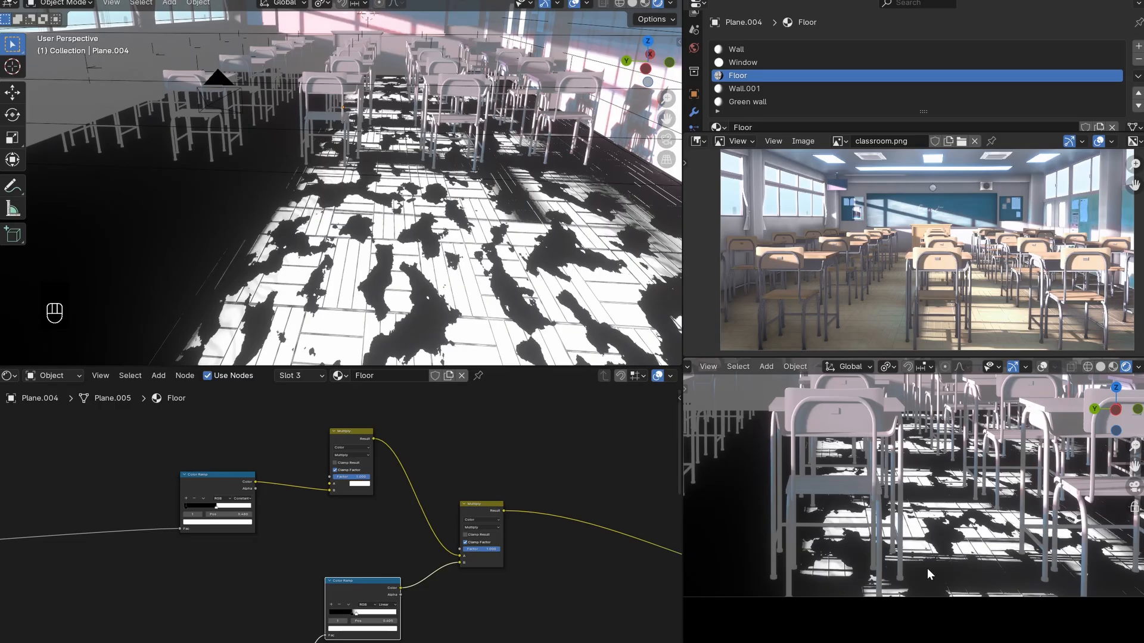
- Examine the black-and-white mask up close around the chair legs, checking the tile lines and the edges of the lit areas
scroll(927, 575, "up", 5)
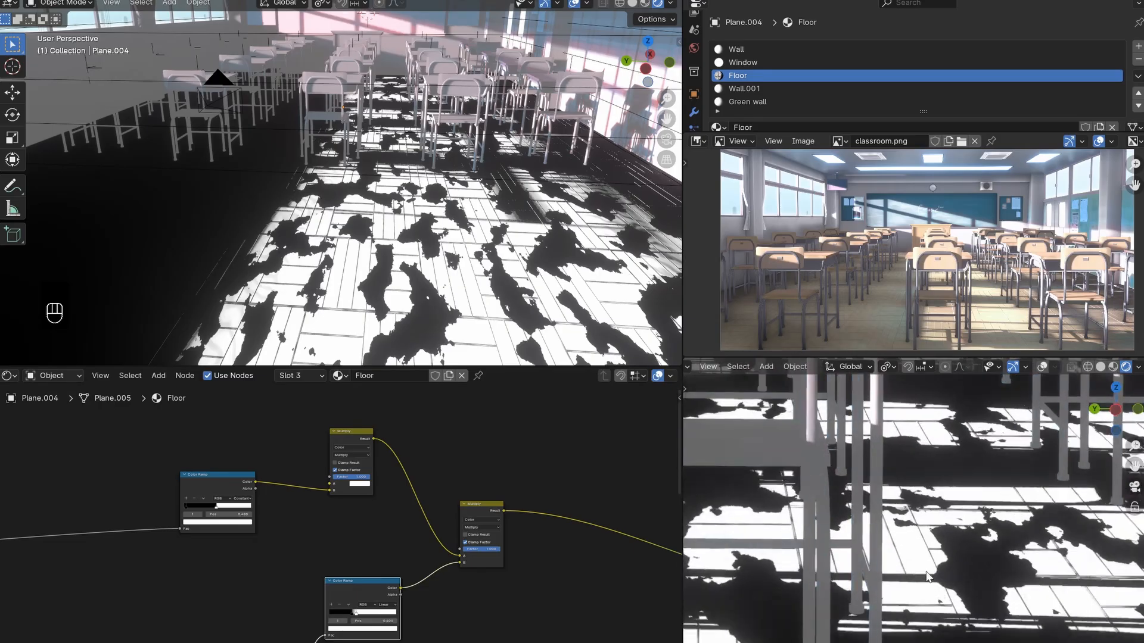
middle_click_drag(928, 575, 914, 570, "shift")
scroll(914, 570, "up", 4)
scroll(366, 580, "down", 3)
scroll(366, 580, "down", 2)
middle_click_drag(366, 581, 453, 519)
left_click_drag(243, 609, 296, 608)
right_click(286, 606)
left_click(417, 542)
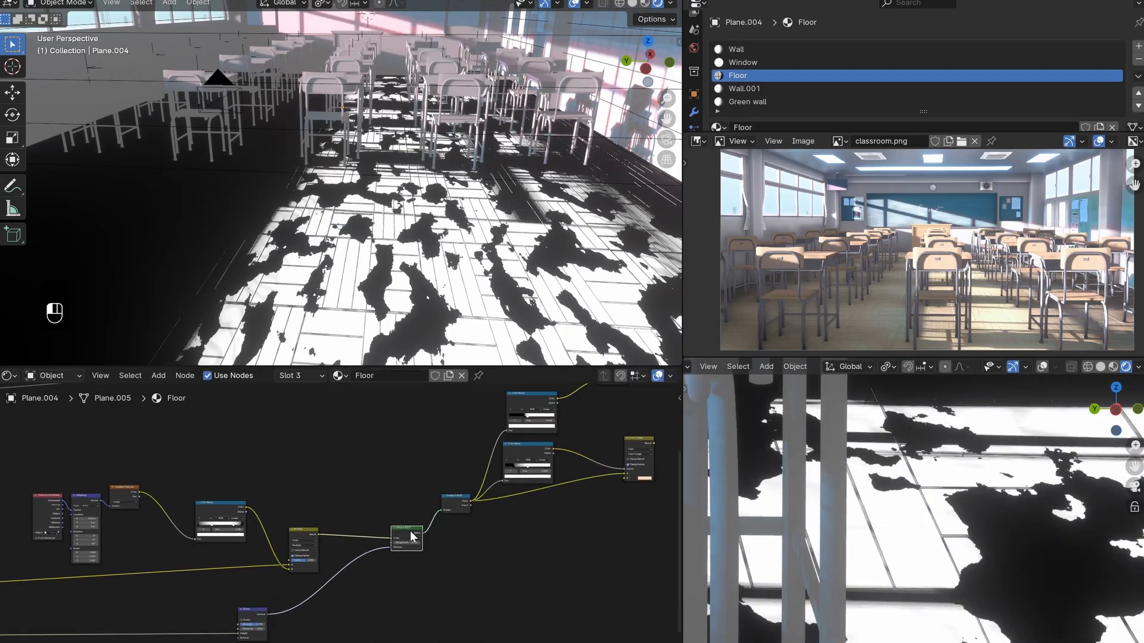
scroll(890, 554, "down", 4)
scroll(883, 522, "down", 5)
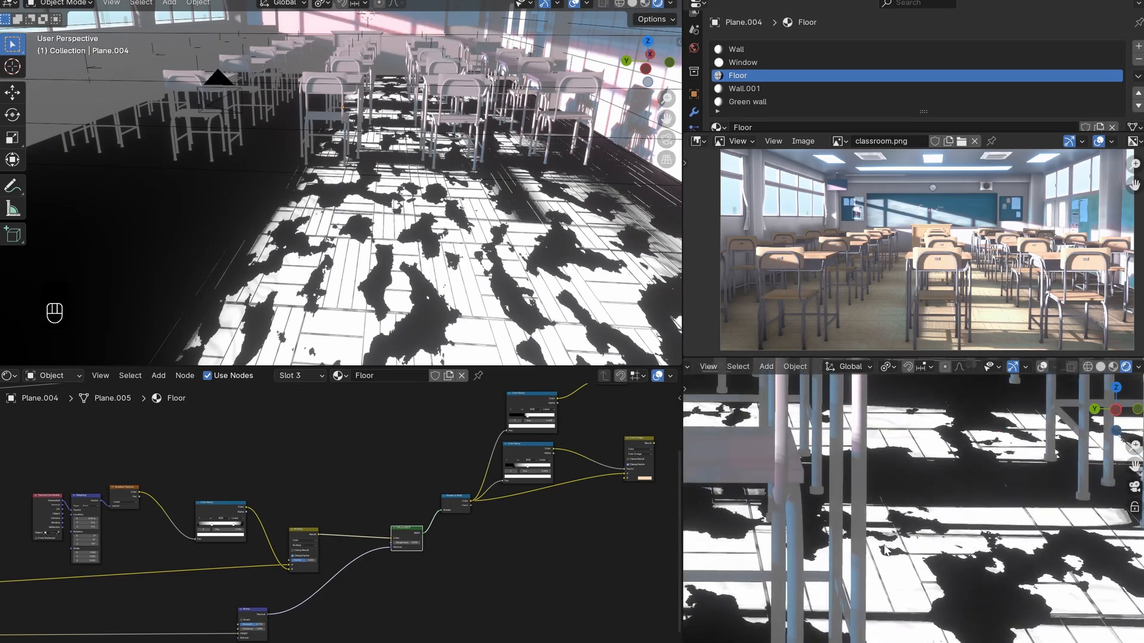
middle_click_drag(883, 523, 910, 560, "shift")
scroll(910, 560, "up", 2)
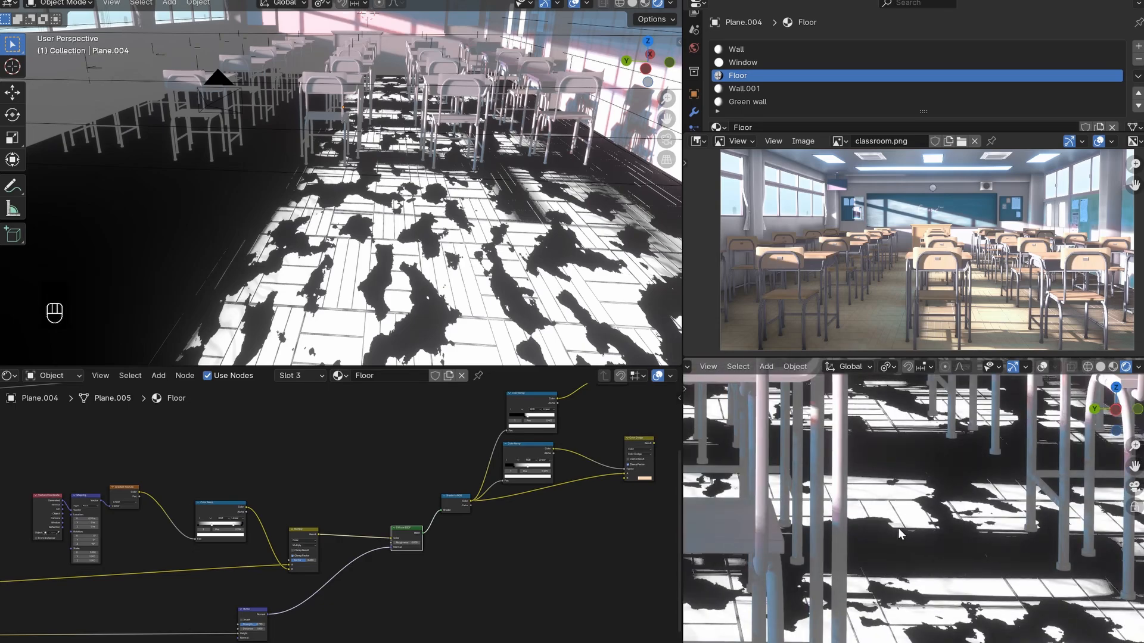
scroll(883, 546, "up", 3)
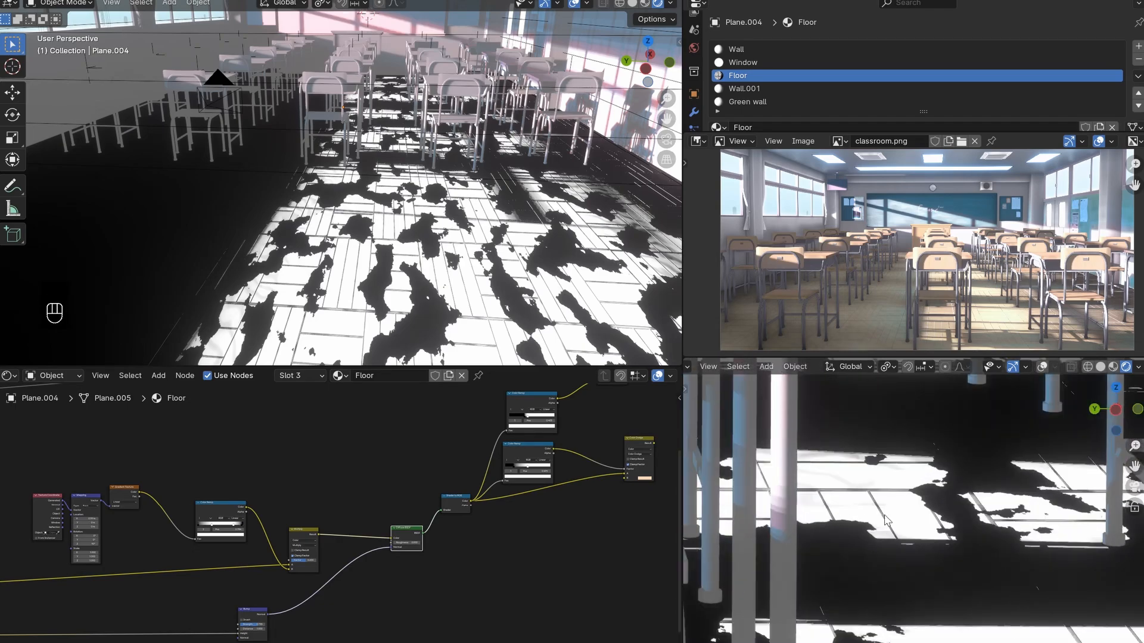
- Duplicate the Diffuse BSDF and Shader to RGB nodes together and place the copies above the originals
middle_click_drag(425, 555, 414, 603)
left_click_drag(372, 538, 460, 609)
middle_click_drag(457, 608, 468, 634)
key("shift+d")
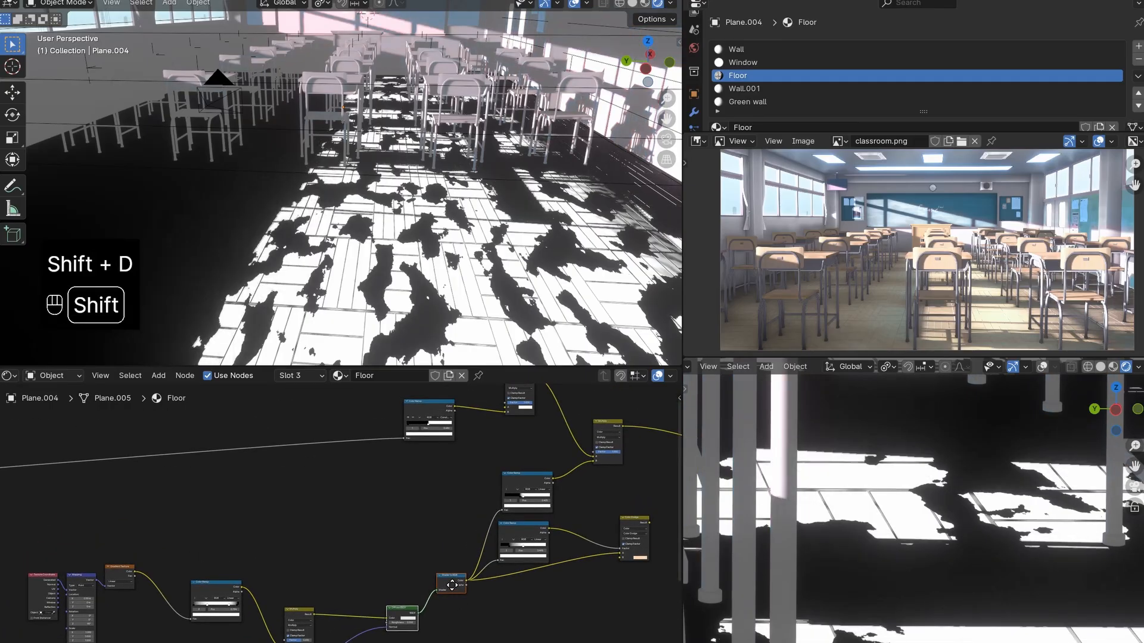
left_click(453, 575)
middle_click_drag(441, 566, 377, 583)
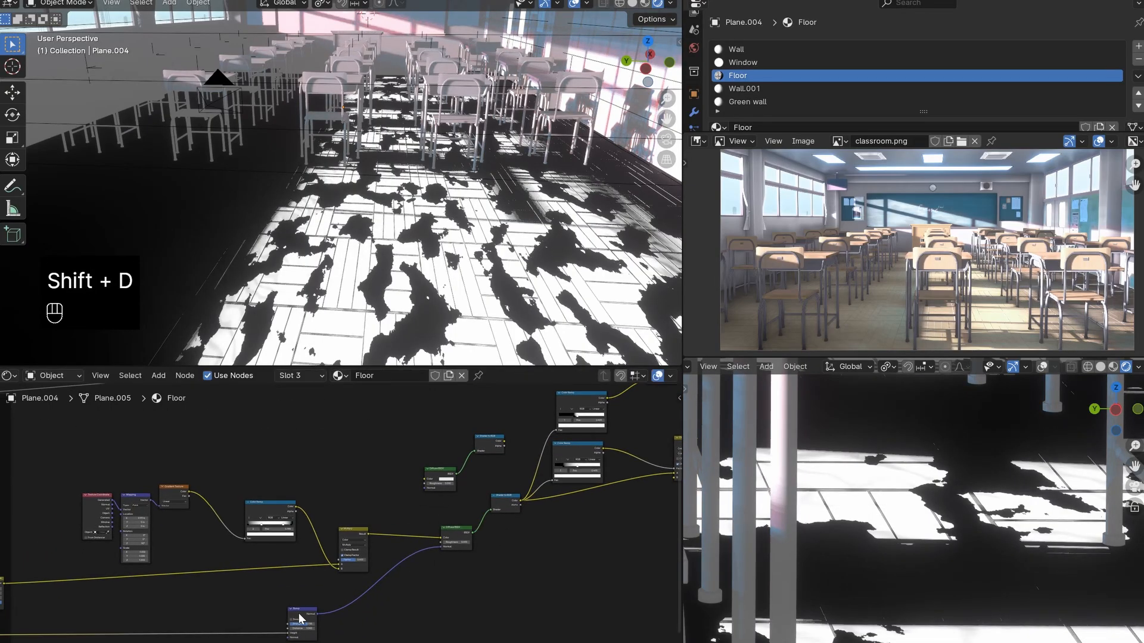
- Connect the duplicated Shader to RGB's Color to the Fac input of the Color Ramp feeding the second Multiply node
left_click_drag(299, 615, 301, 618)
middle_click_drag(486, 528, 357, 634)
scroll(357, 633, "up", 2)
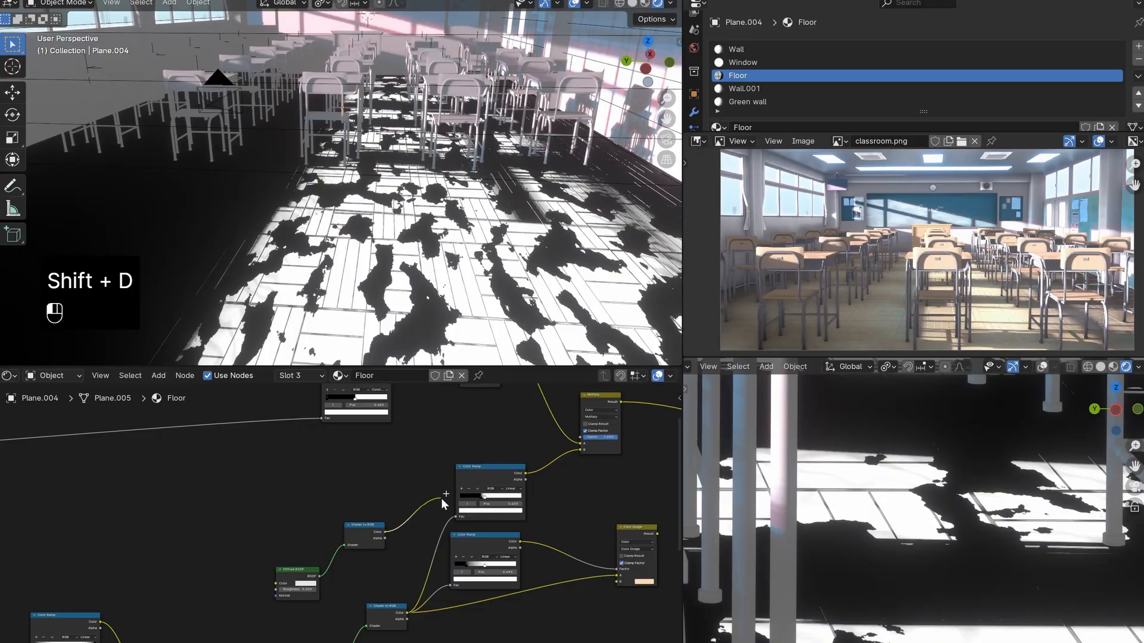
left_click_drag(462, 508, 459, 513)
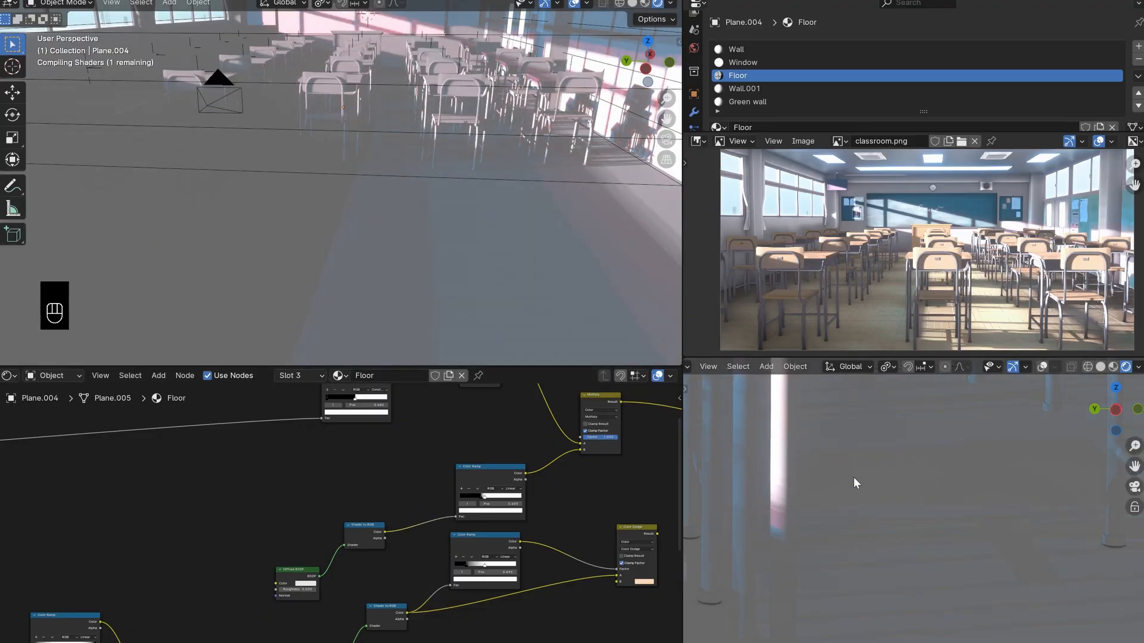
scroll(863, 499, "down", 10)
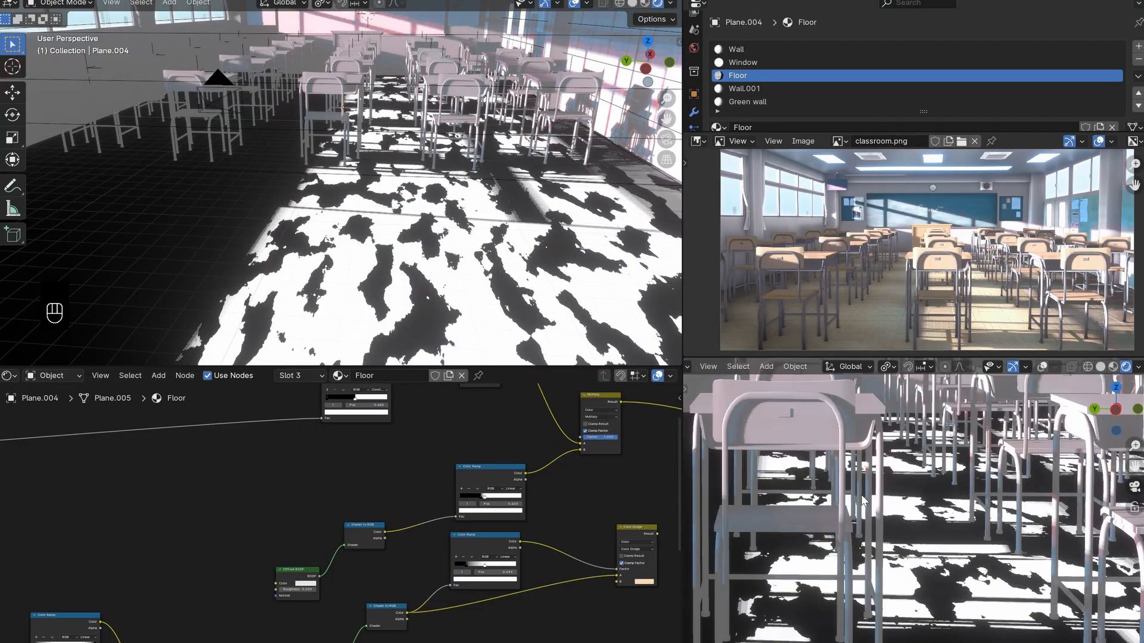
scroll(909, 570, "up", 3)
scroll(909, 570, "up", 1)
- Move the second Multiply node and its Diffuse BSDF, Shader to RGB and Color Ramp farther along to open space in the mask chain
mouse_move(485, 473)
left_mouse_down()
mouse_move(519, 461)
mouse_move(486, 474)
left_mouse_up()
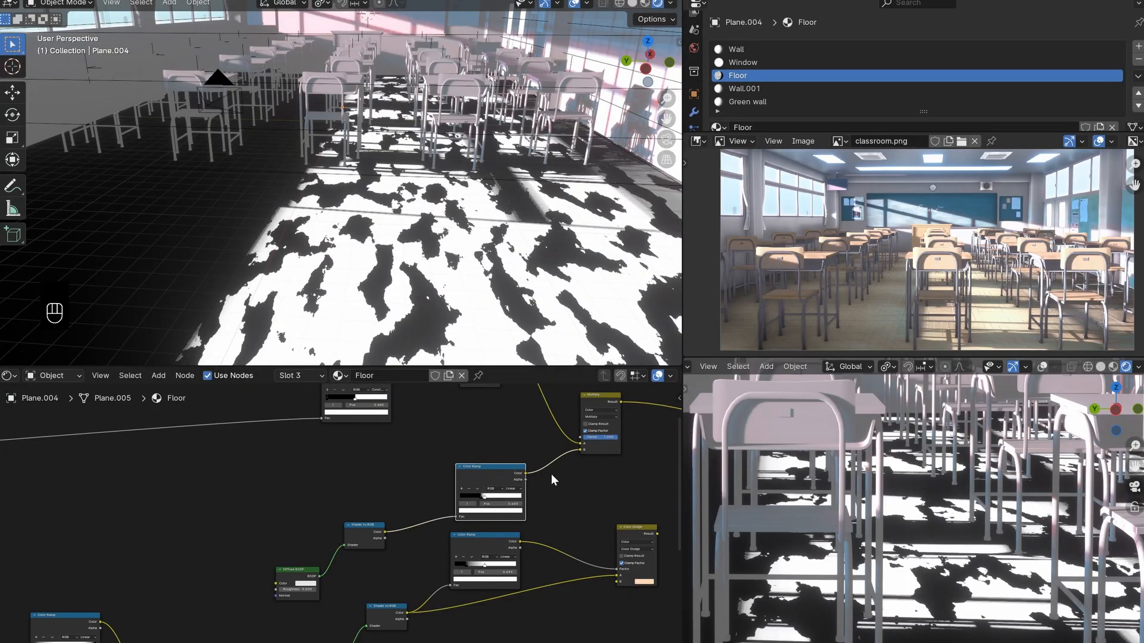
left_click_drag(411, 567, 231, 619)
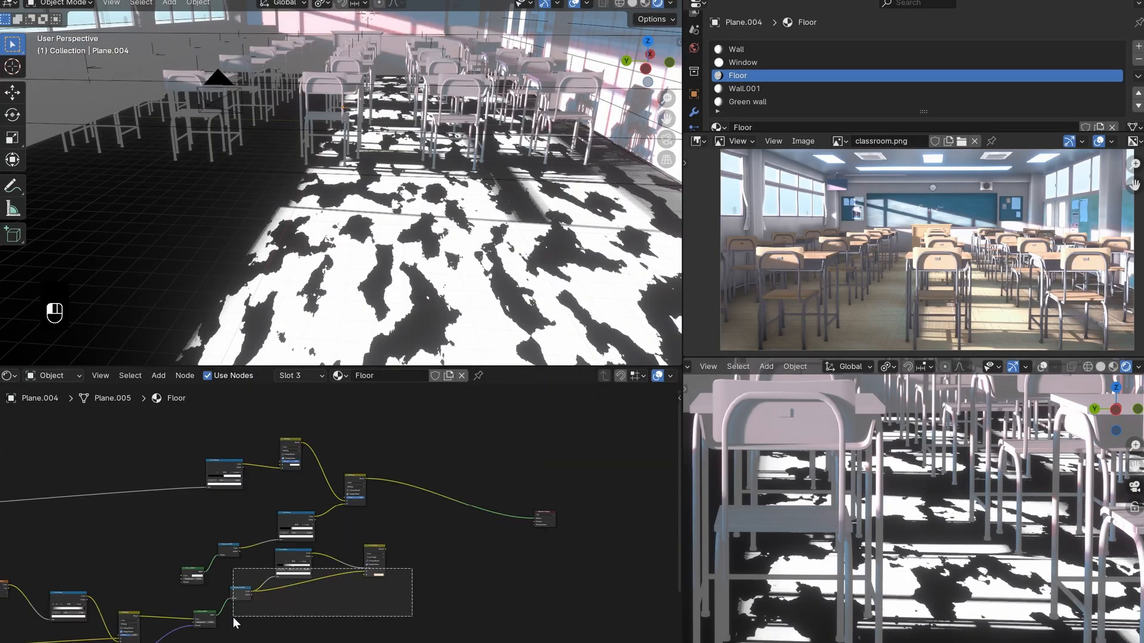
key("g")
left_click(468, 621)
left_click_drag(404, 493, 182, 578)
key("g")
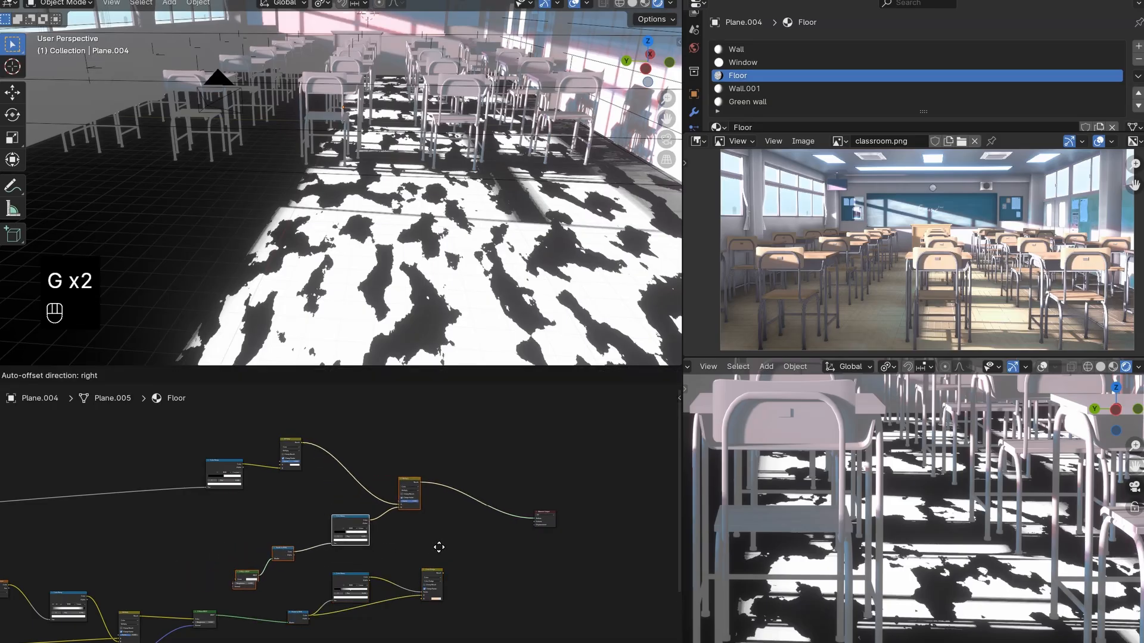
left_click(474, 547)
scroll(479, 551, "up", 4)
left_click_drag(393, 514, 392, 513)
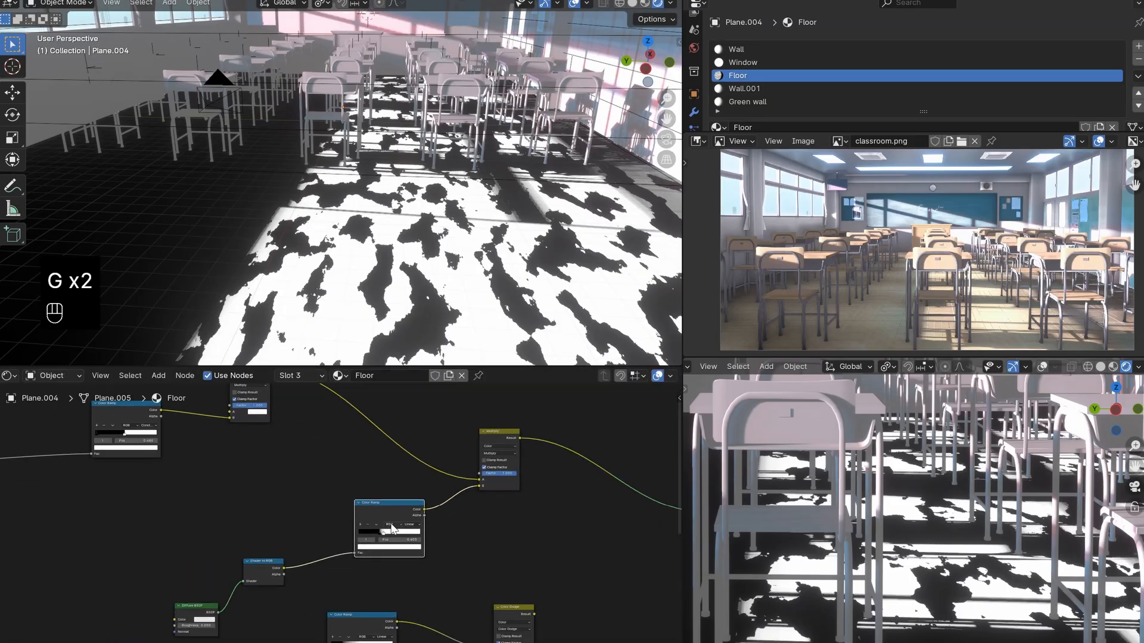
- Duplicate the first Multiply node and insert the copy on the link between the two existing Multiply nodes
middle_click_drag(287, 417, 334, 457)
left_click_drag(298, 413, 298, 414)
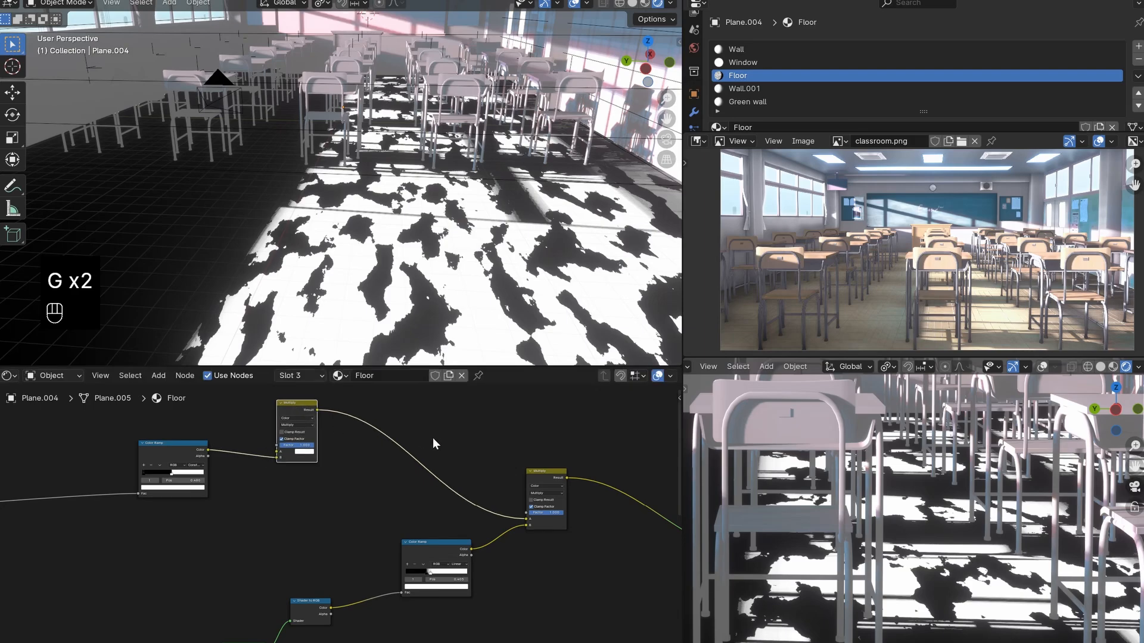
middle_click_drag(436, 443, 419, 475)
key("shift+d")
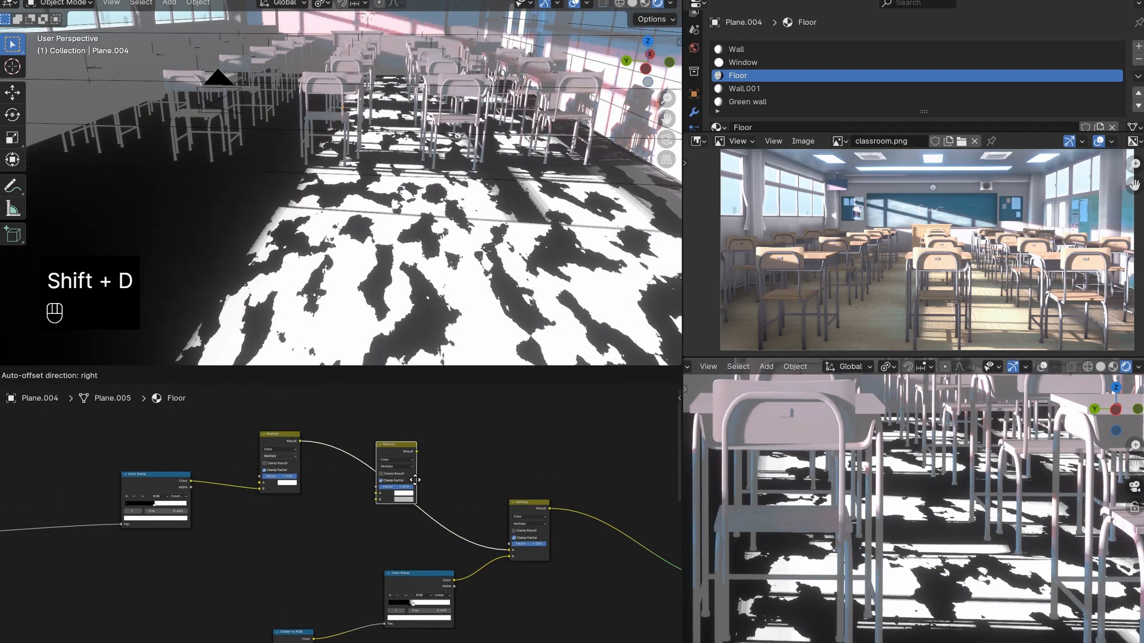
left_click(416, 483)
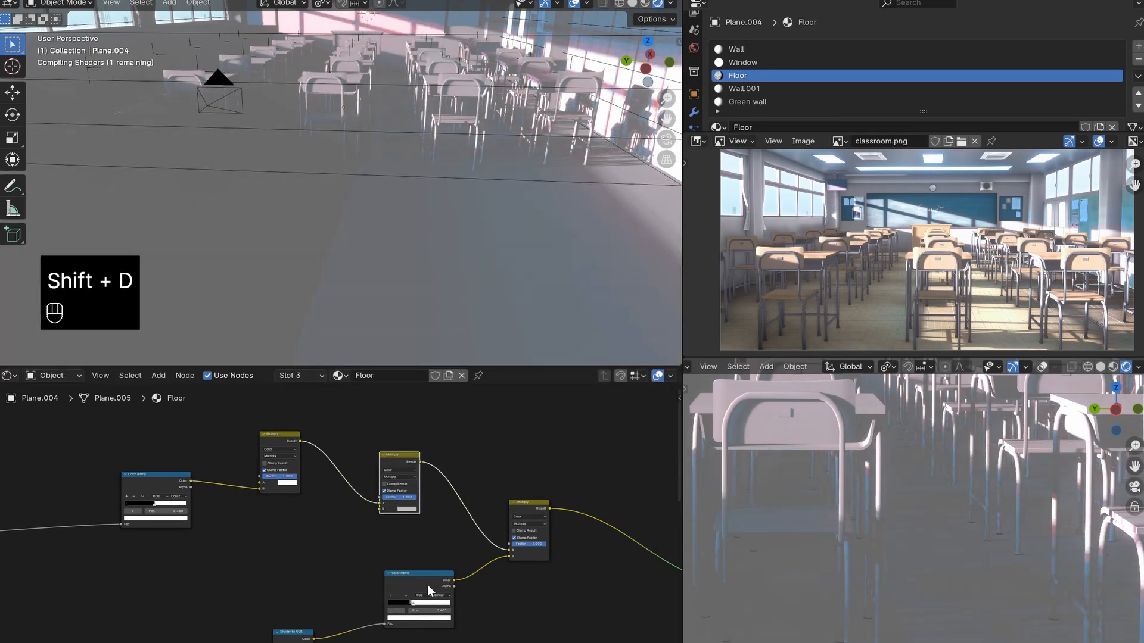
- Duplicate the sunlight mask's Color Ramp below the first Multiply node and connect the woodtiles.png texture's Color to the copy's Fac input
key("shift+d")
left_click(287, 552)
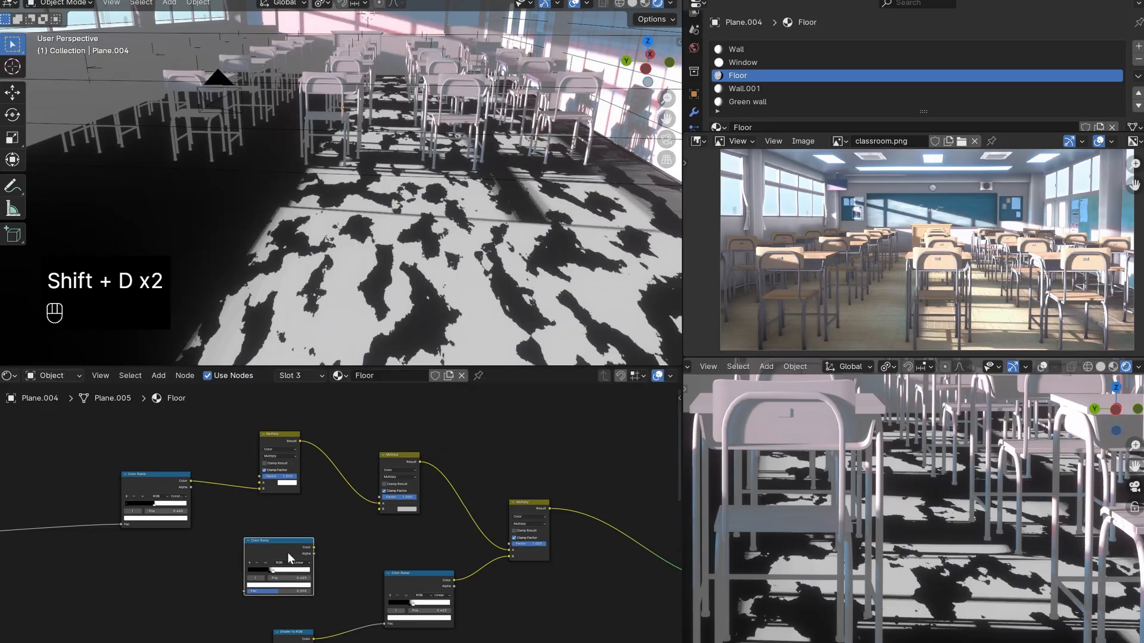
scroll(360, 569, "up", 3)
mouse_move(372, 569)
left_mouse_down()
mouse_move(345, 569)
mouse_move(362, 569)
left_mouse_up()
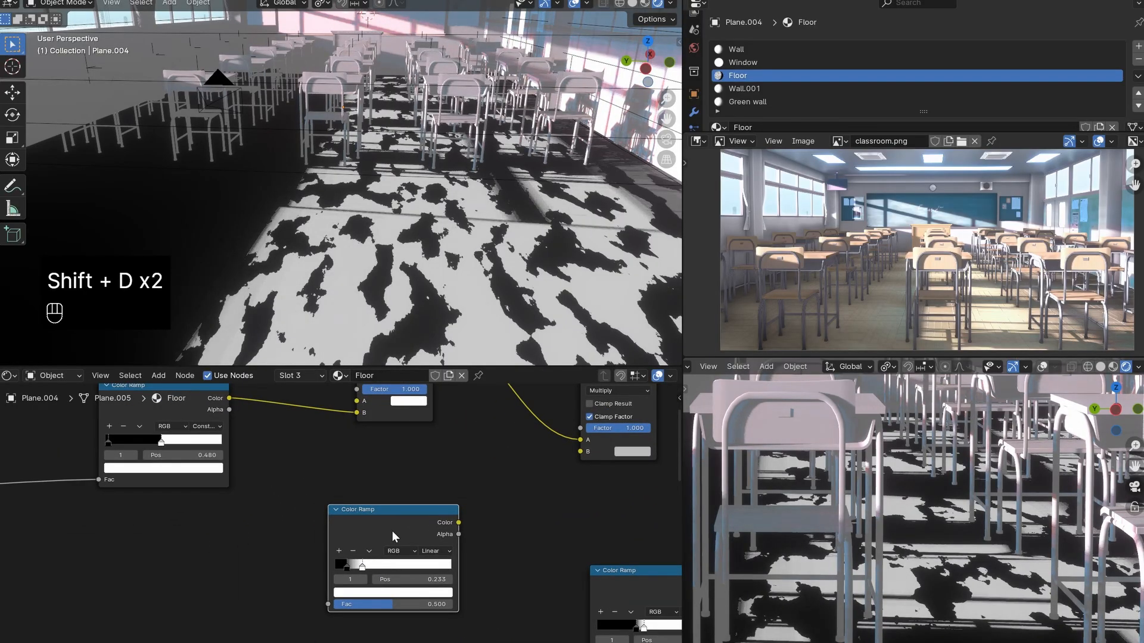
scroll(392, 531, "down", 10)
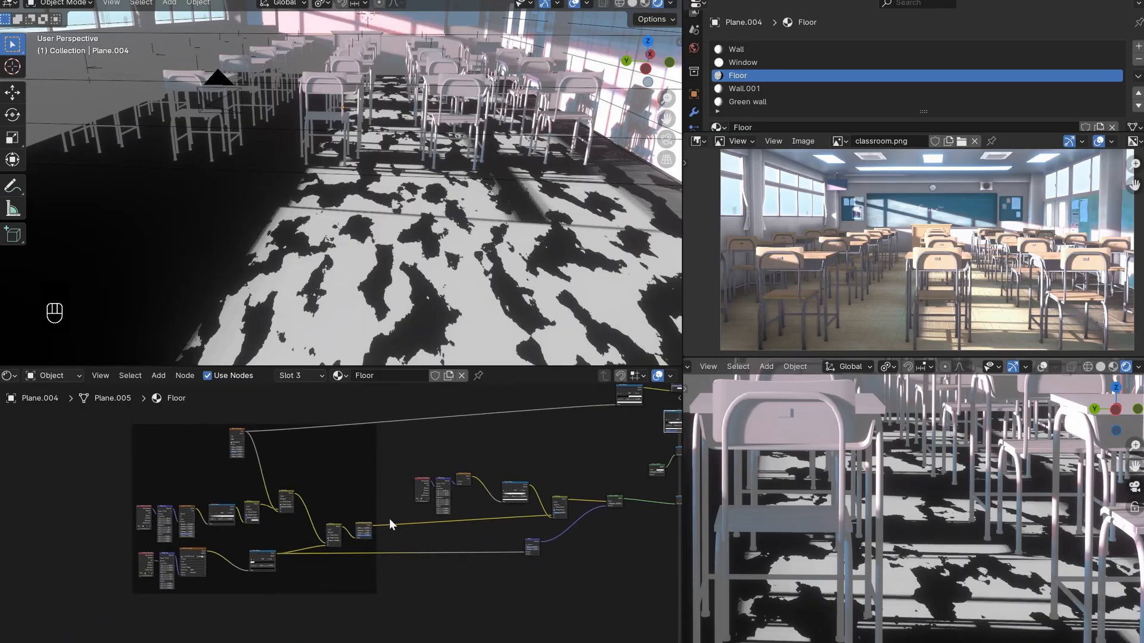
left_click(210, 554)
left_click_drag(624, 502, 554, 427)
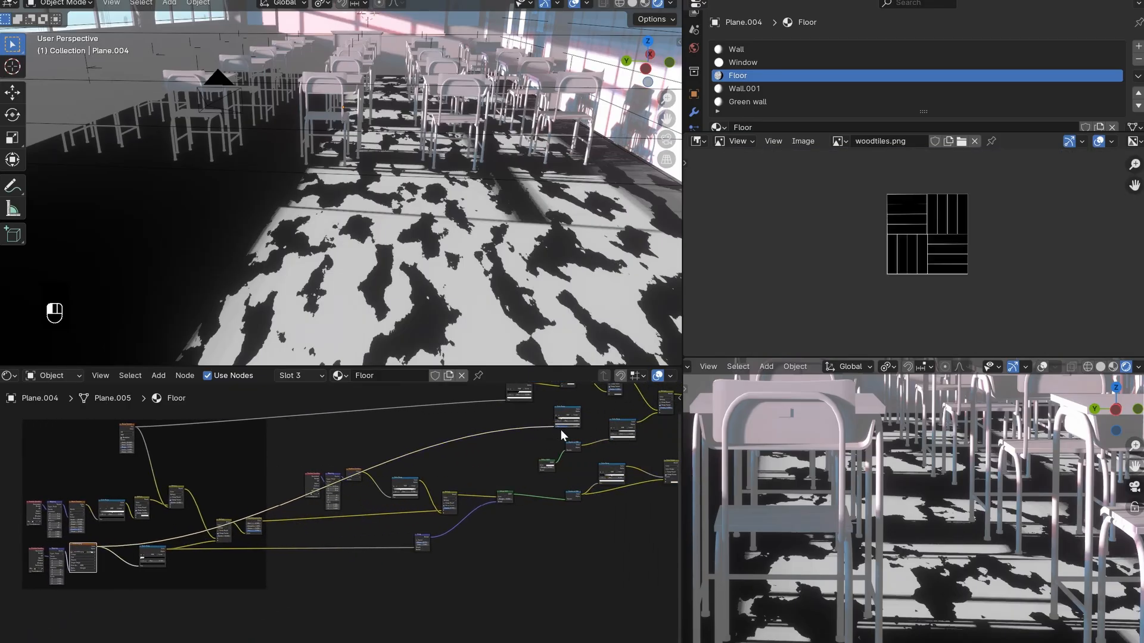
- Connect the tile-line Color Ramp's Color to the B input of the inserted Multiply node
scroll(383, 513, "up", 5)
scroll(343, 533, "up", 2)
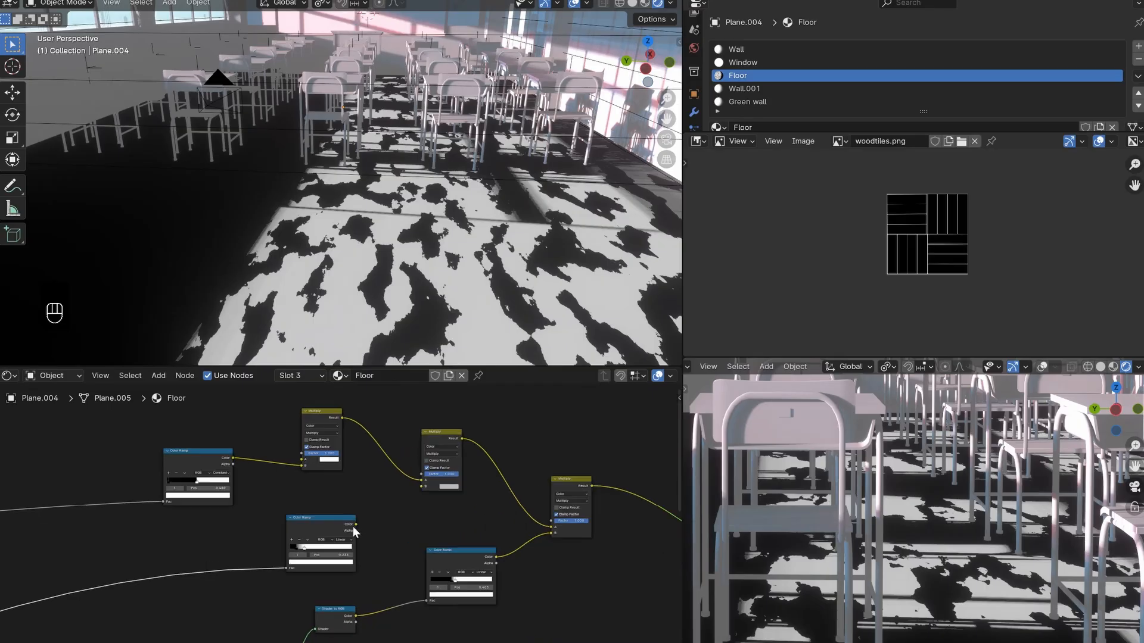
left_click_drag(353, 527, 421, 487)
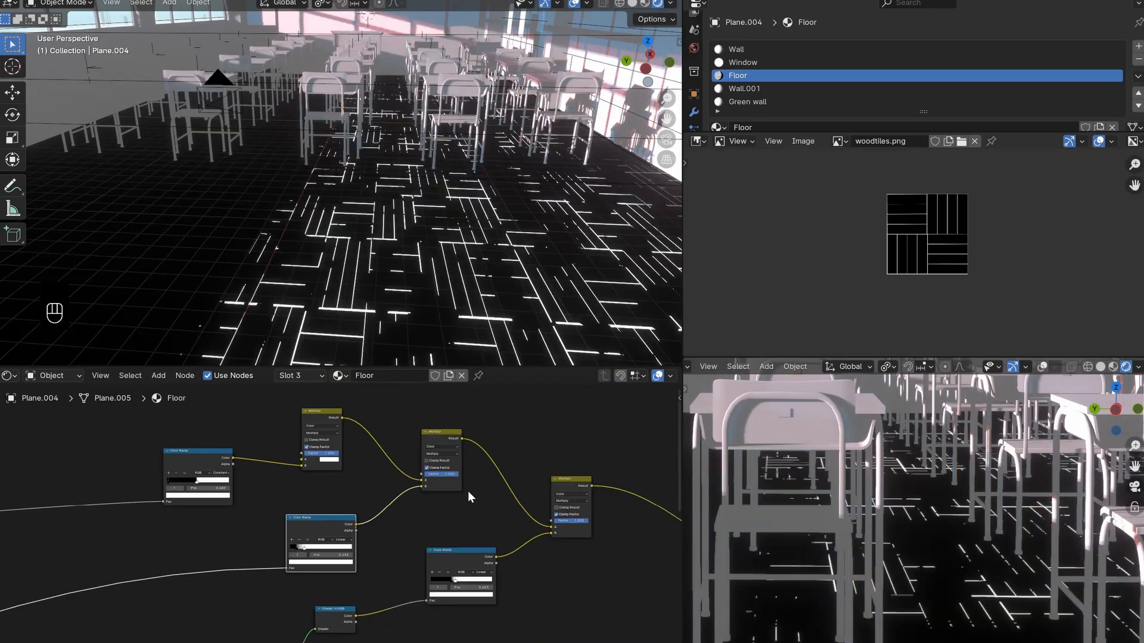
scroll(341, 532, "up", 3)
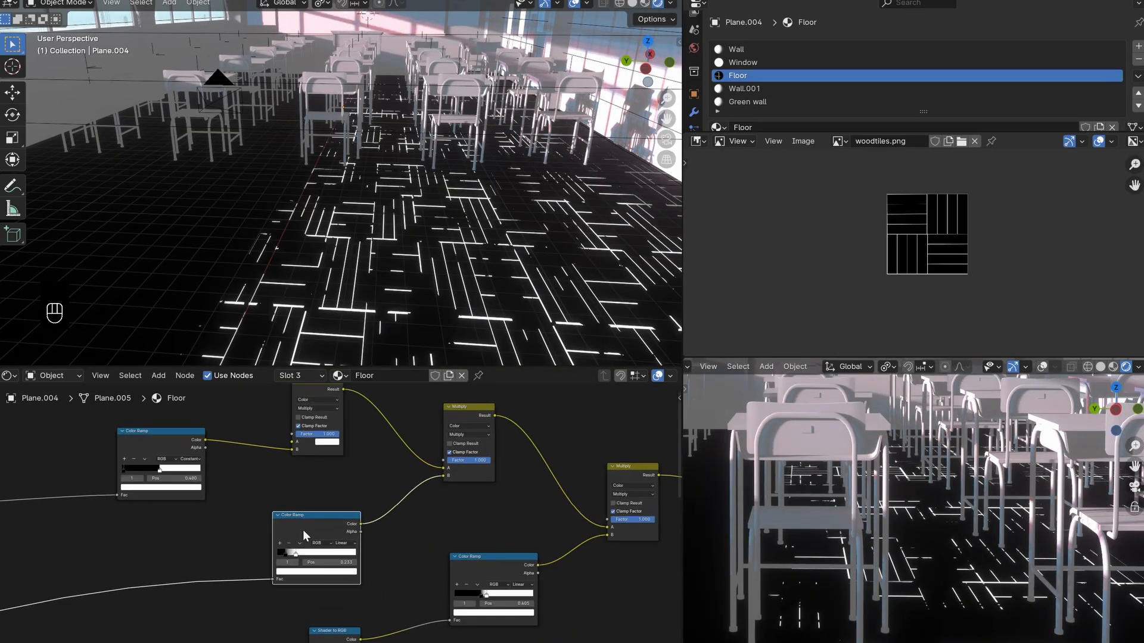
- Examine how the woodtiles.png texture and its Color Ramp are wired into the Multiply nodes of the base floor group
left_click_drag(300, 524, 353, 521)
right_click(328, 539)
scroll(352, 521, "down", 1)
scroll(353, 527, "down", 5)
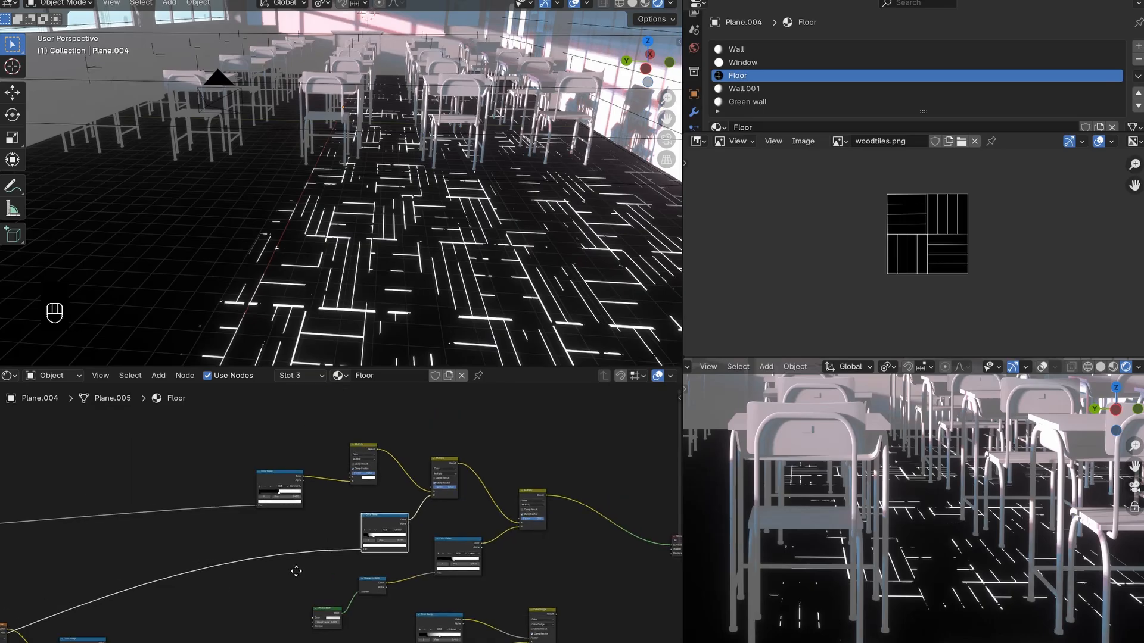
left_click_drag(277, 541, 302, 547)
right_click(302, 547)
scroll(339, 528, "down", 2)
scroll(337, 579, "up", 3)
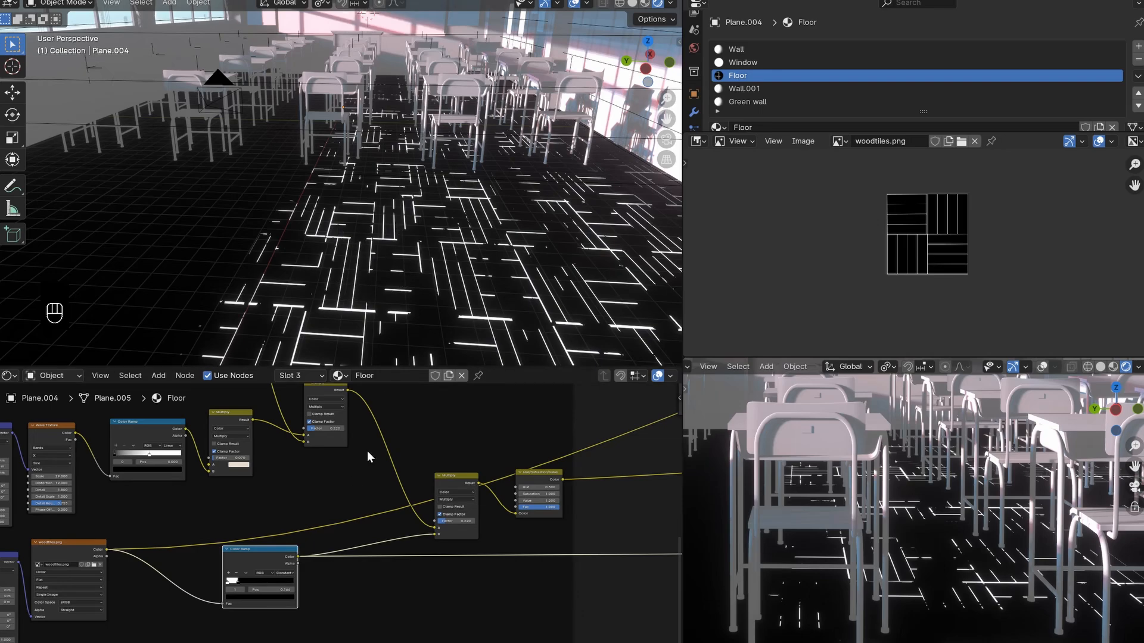
scroll(367, 503, "down", 3)
middle_click_drag(566, 491, 94, 624)
- Shift the black stop of the new tile-line Color Ramp to tighten the lines in the floor mask
scroll(357, 532, "up", 3)
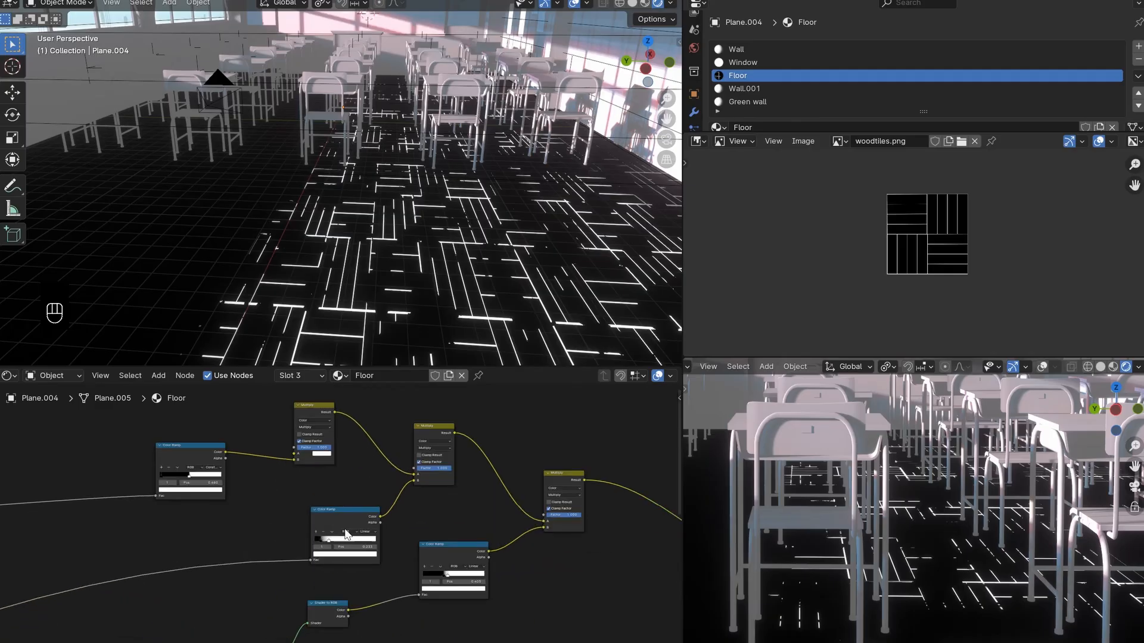
scroll(339, 527, "up", 2)
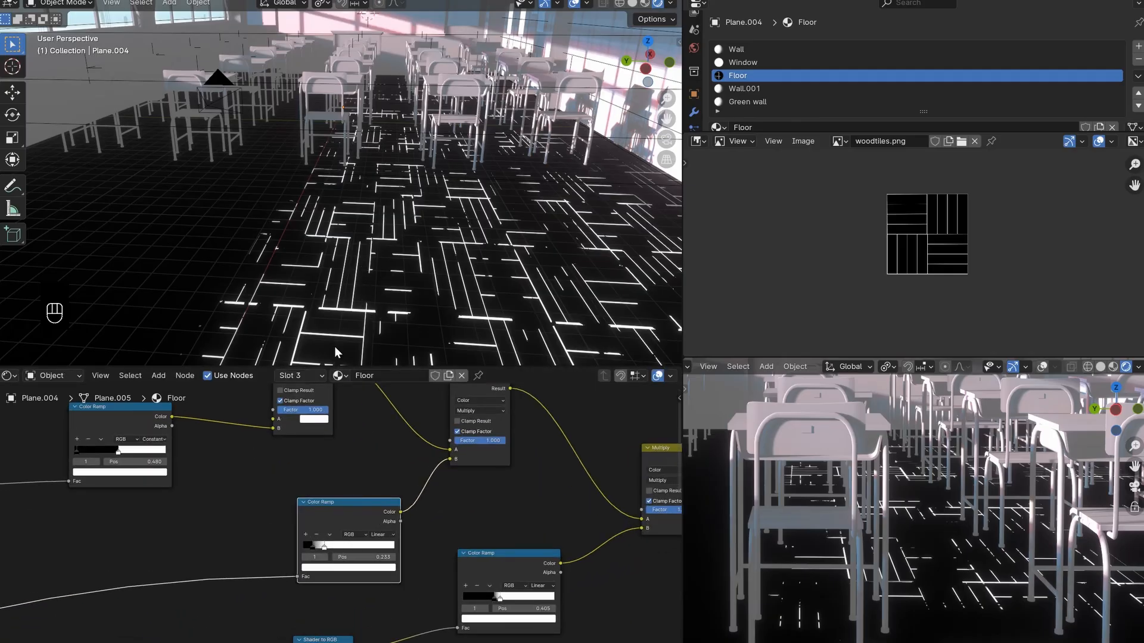
left_click(315, 557)
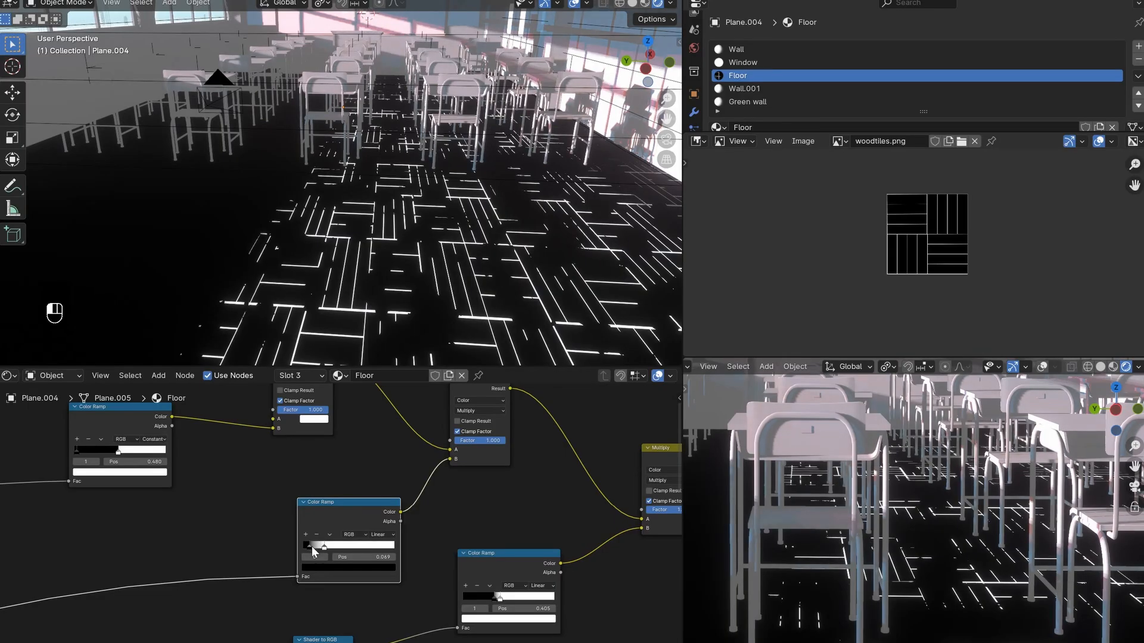
scroll(421, 542, "down", 3)
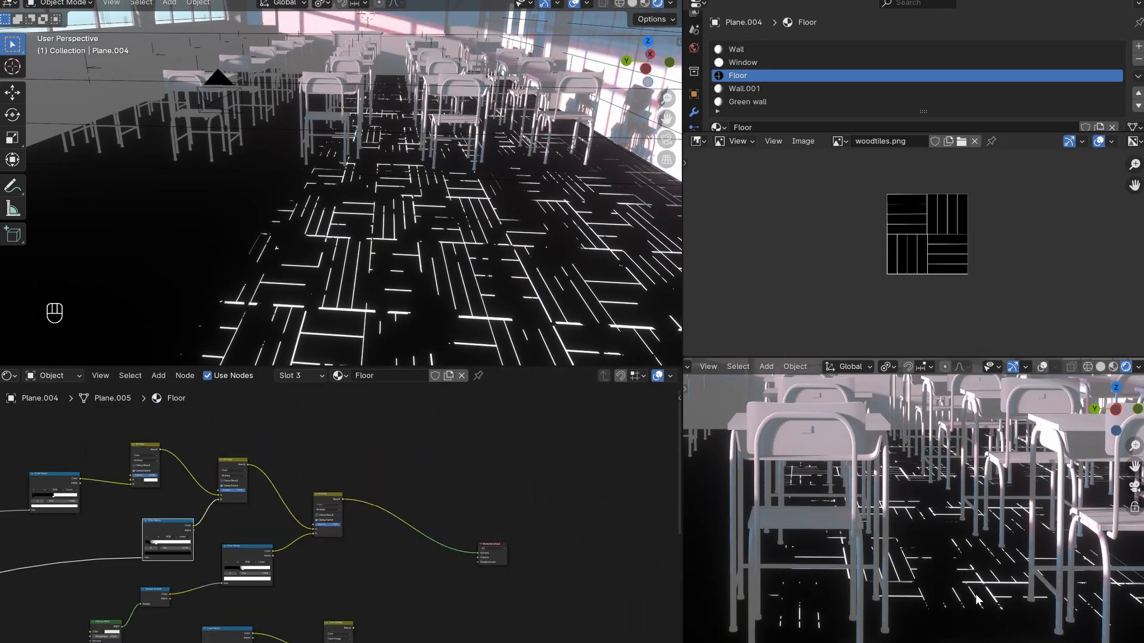
scroll(417, 572, "down", 4)
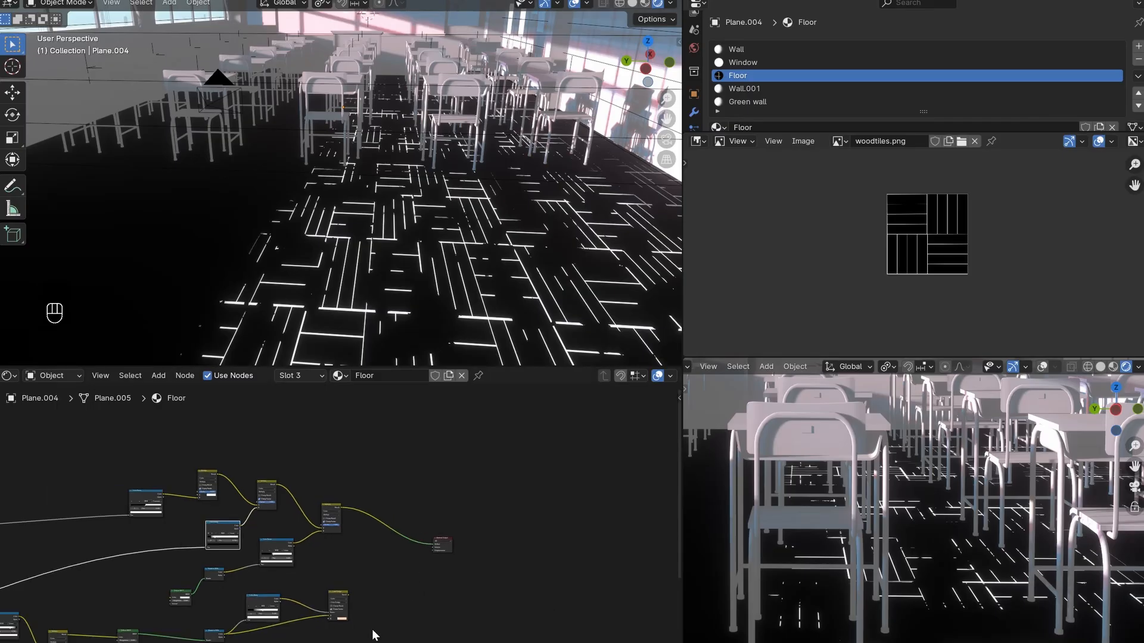
- Review the Color Dodge branch and the mask's chain of Multiply nodes leading to the Material Output
middle_click_drag(274, 639, 466, 581)
scroll(334, 588, "up", 7)
middle_click_drag(299, 563, 459, 564)
scroll(459, 564, "down", 3)
middle_click_drag(661, 566, 355, 592)
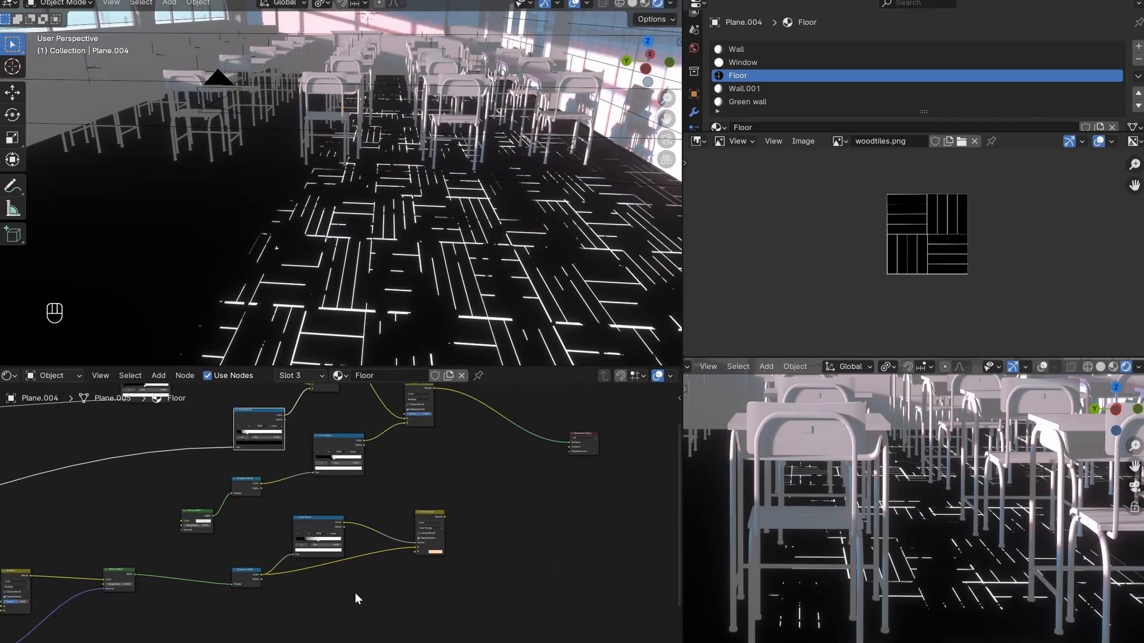
scroll(355, 587, "up", 4)
left_click_drag(464, 514, 467, 521)
scroll(467, 524, "down", 2)
mouse_move(481, 536)
middle_mouse_down()
mouse_move(458, 558)
mouse_move(451, 642)
middle_mouse_up()
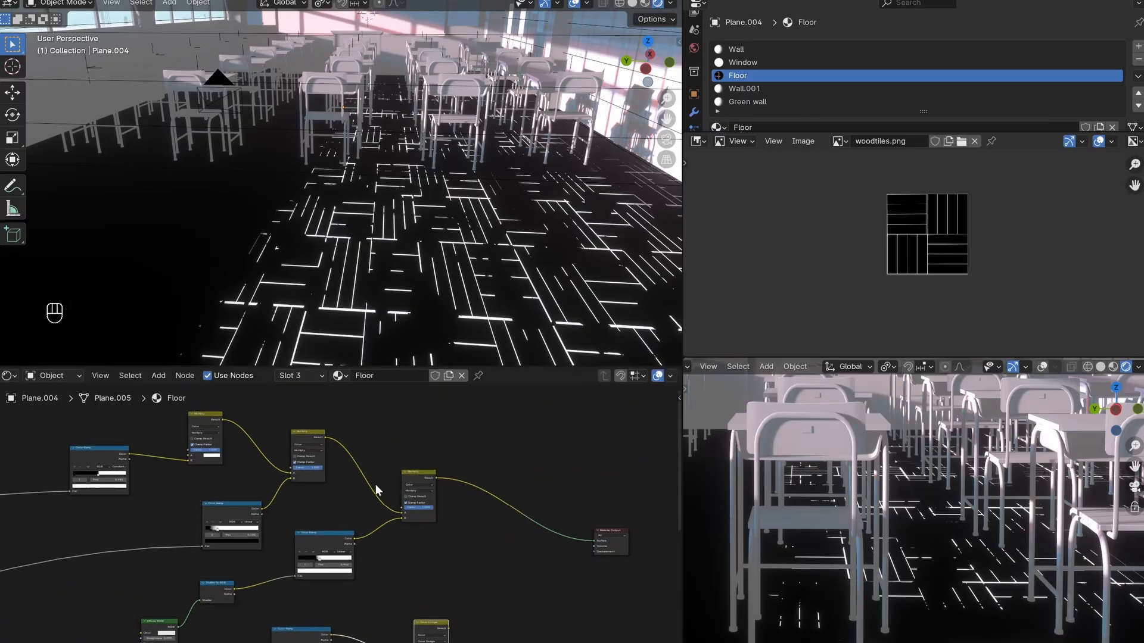
middle_click_drag(222, 502, 334, 502)
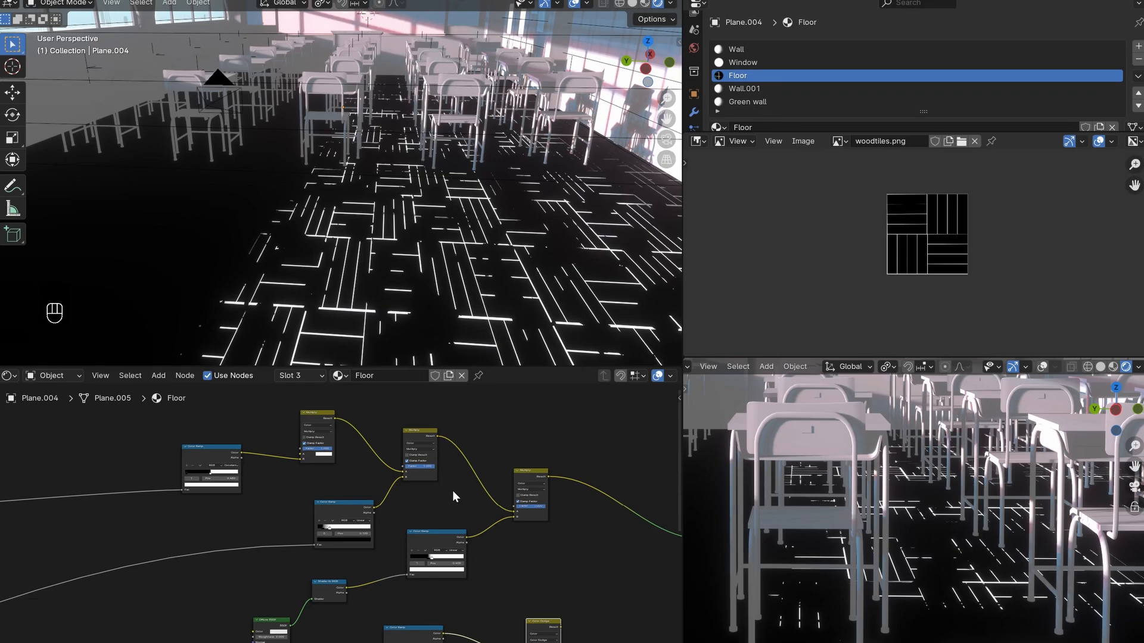
middle_click_drag(552, 534, 394, 559)
scroll(395, 559, "down", 3)
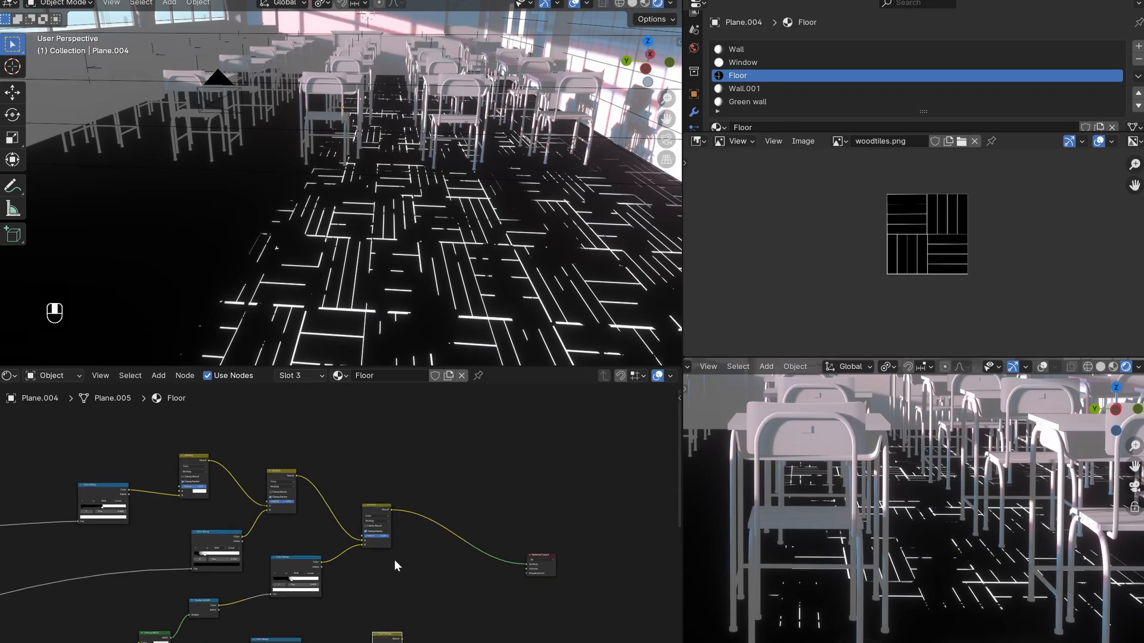
- Move the Material Output farther from the last Multiply node to make room for another node
left_click_drag(588, 524, 455, 625)
key("g")
left_click(559, 583)
scroll(510, 598, "up", 5)
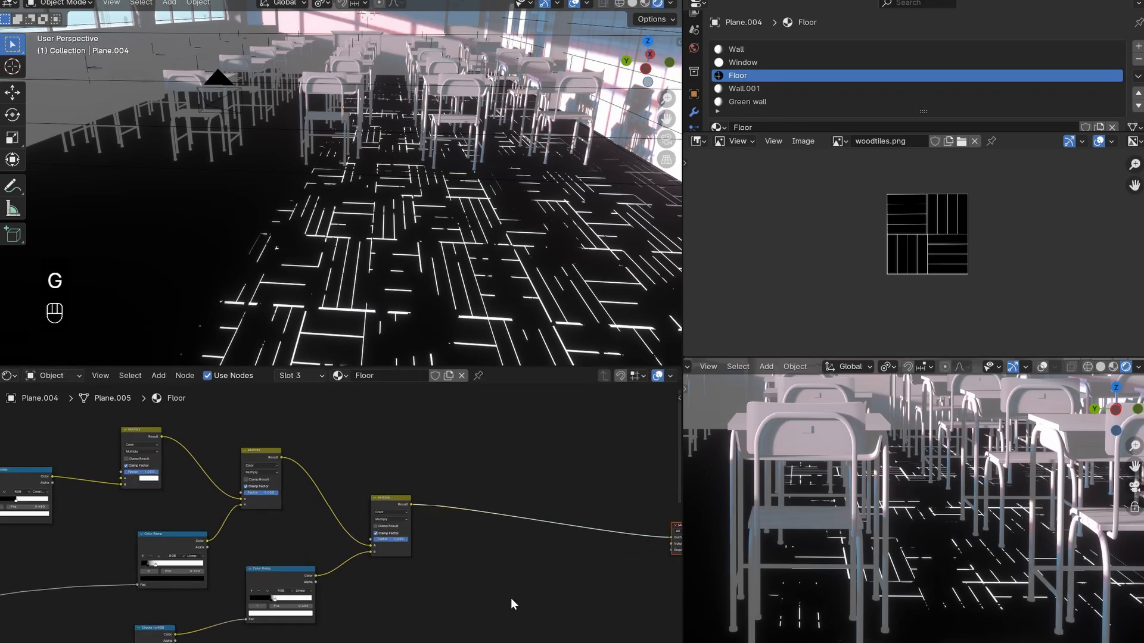
left_click(510, 598)
- Duplicate the last Multiply node and place the copy below the link to the Material Output
scroll(492, 564, "up", 3)
middle_click_drag(492, 563, 427, 541)
left_click(323, 471)
key("shift+d")
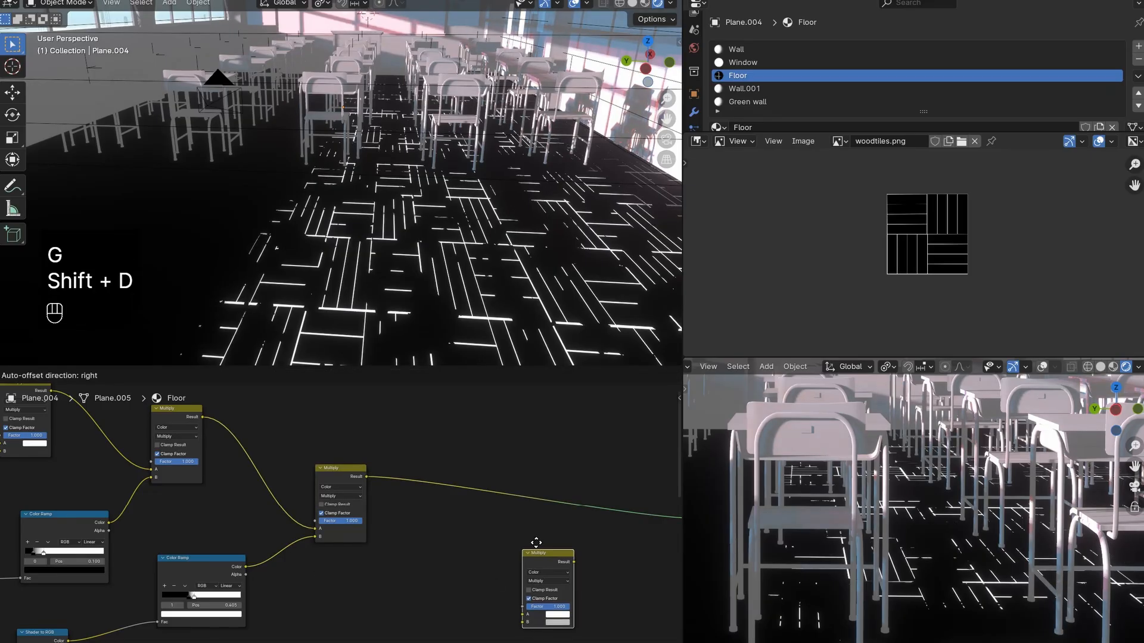
left_click(551, 569)
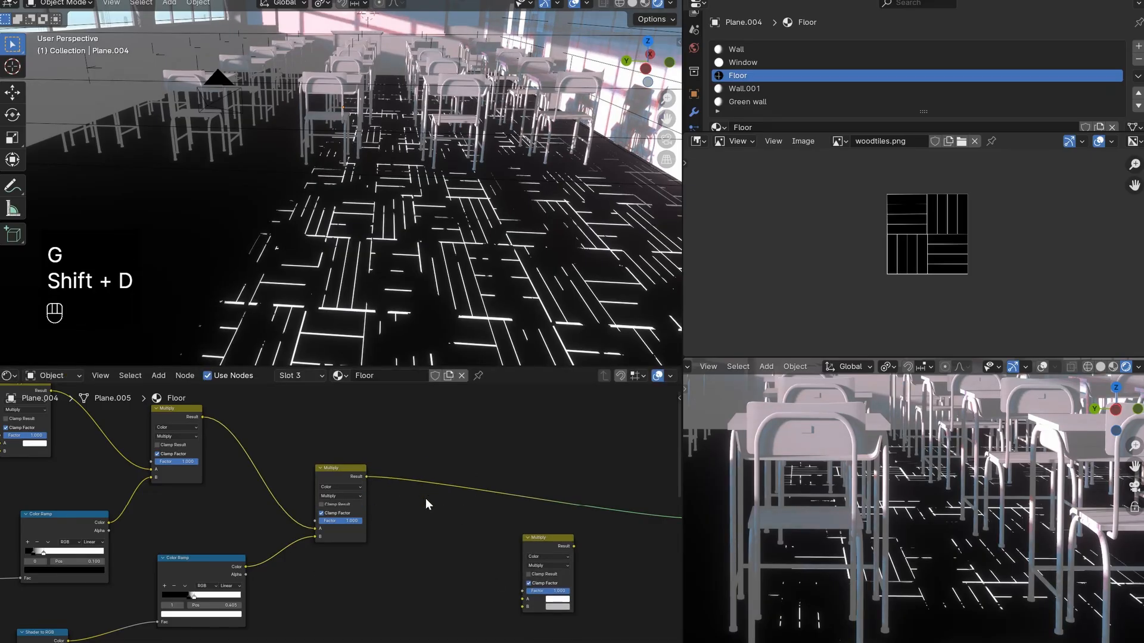
- Connect the mask chain's final Multiply Result to the Factor input of the new Multiply copy
scroll(426, 498, "down", 3)
middle_click_drag(322, 462, 403, 478)
middle_click_drag(492, 517, 387, 538)
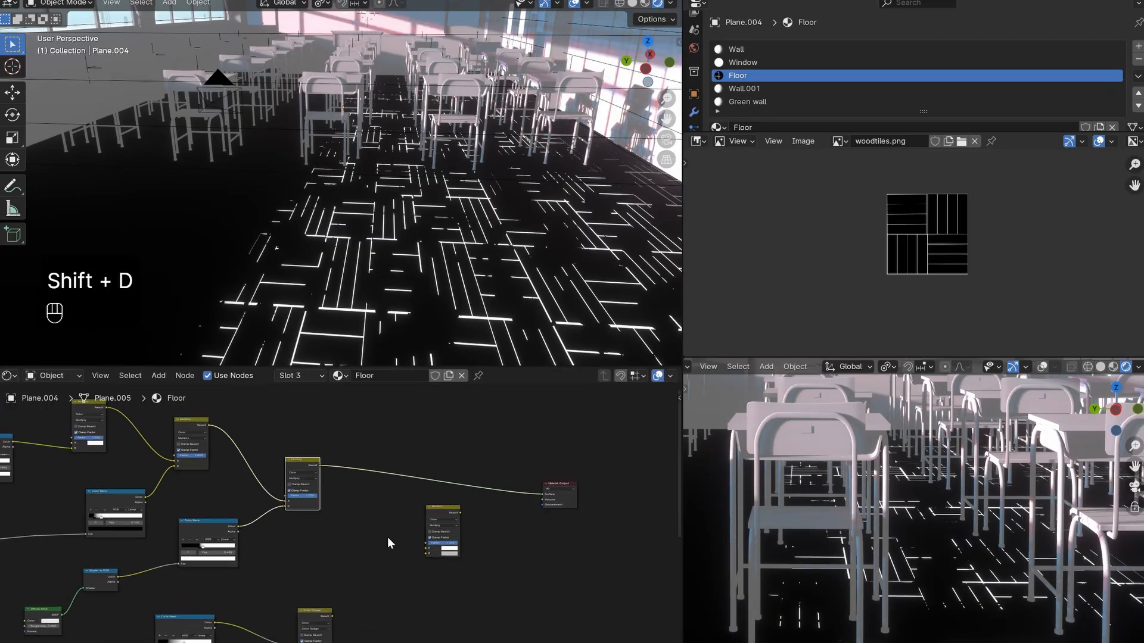
scroll(369, 513, "up", 4)
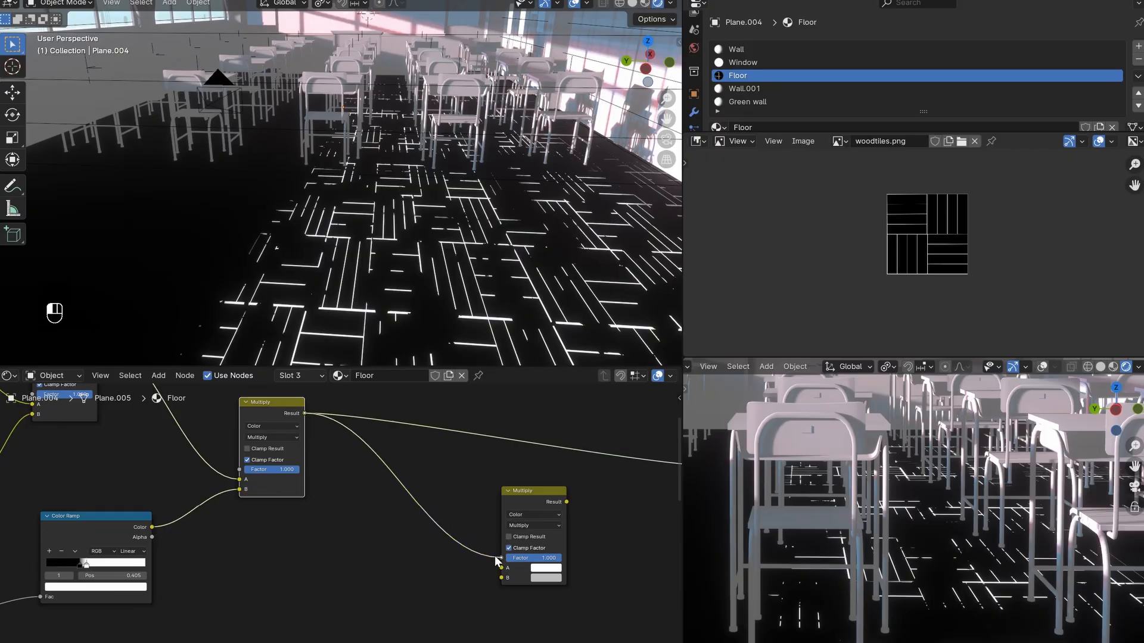
left_click_drag(495, 561, 501, 558)
scroll(524, 526, "up", 2)
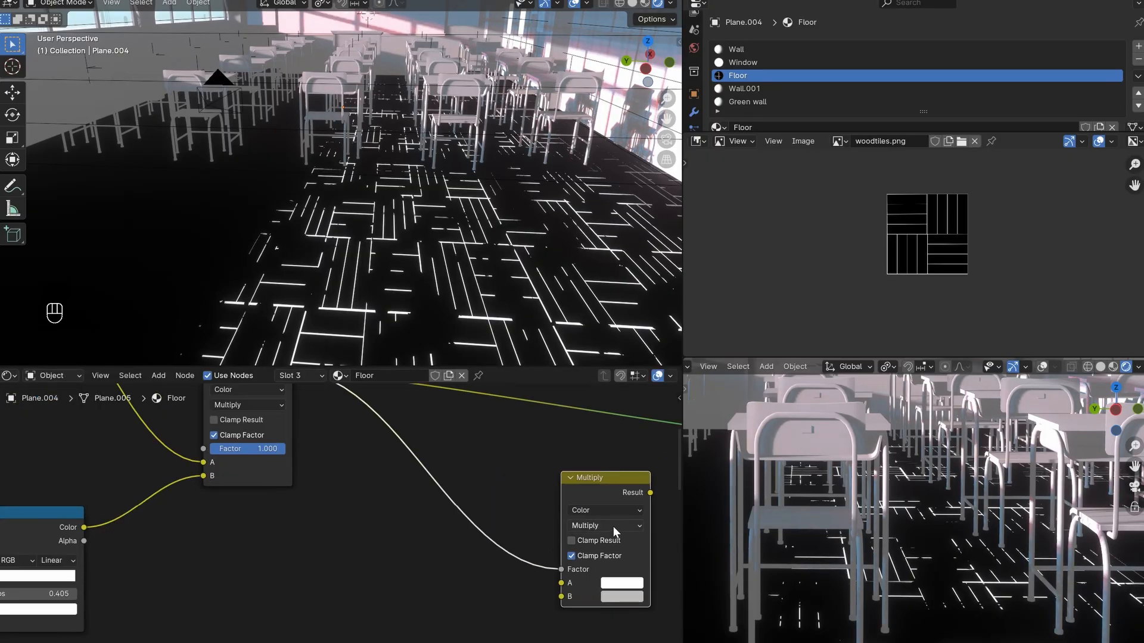
- Set the blending mode of the new mix node to Color Dodge
left_click(613, 527)
left_click(605, 471)
scroll(492, 523, "down", 3)
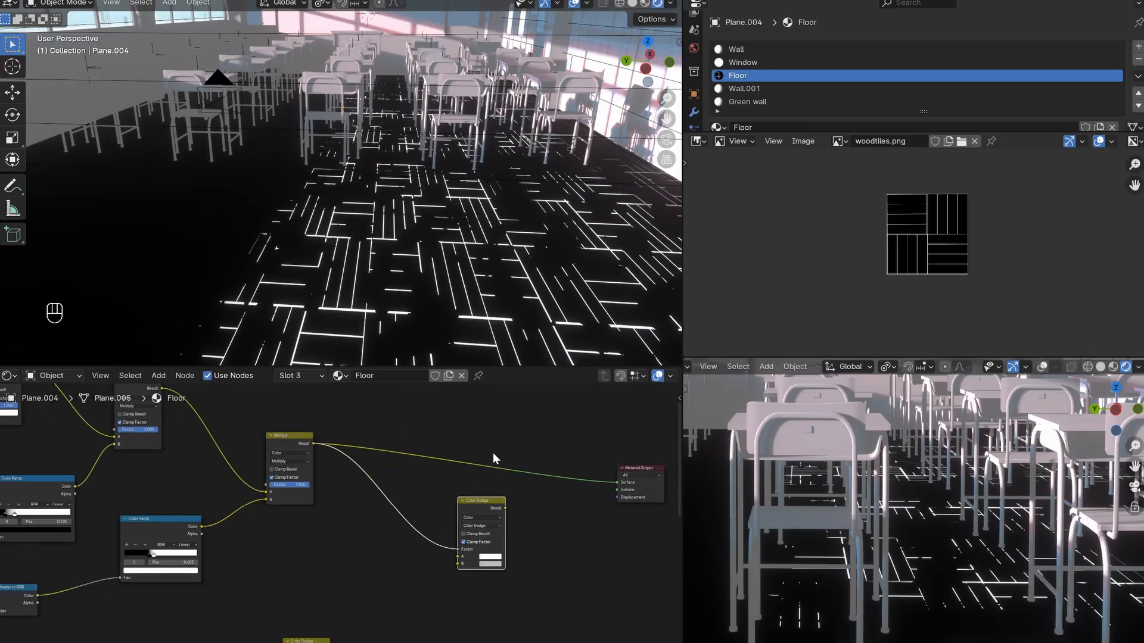
- Add an Emission node and connect its Emission output to input B of the new Color Dodge node
key("shift+a")
type("e")
key("Return")
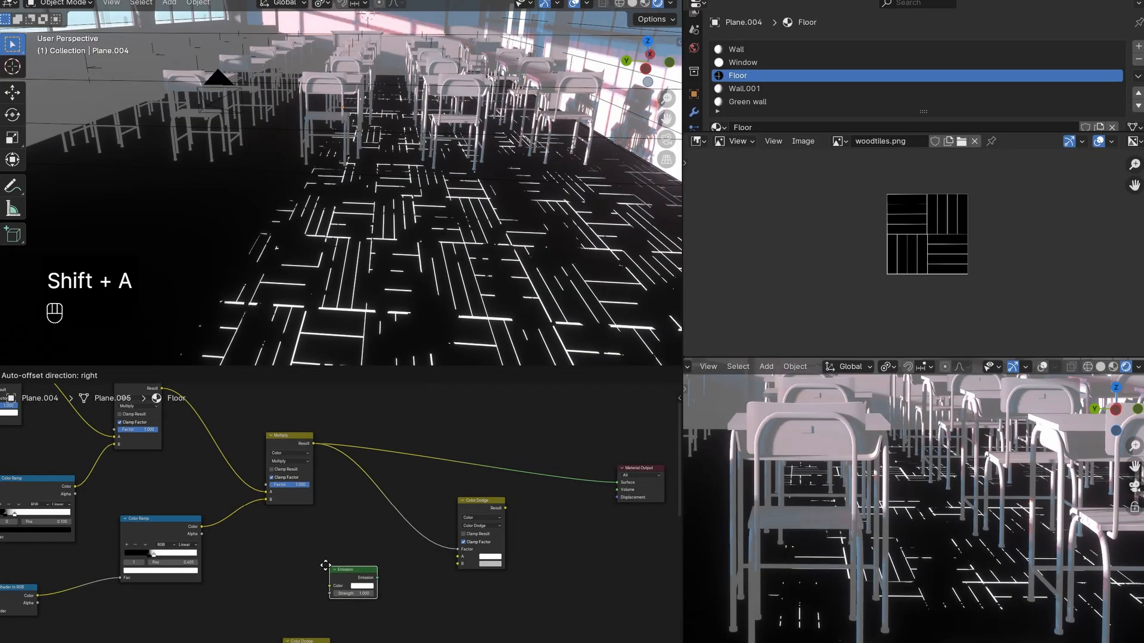
left_click(364, 566)
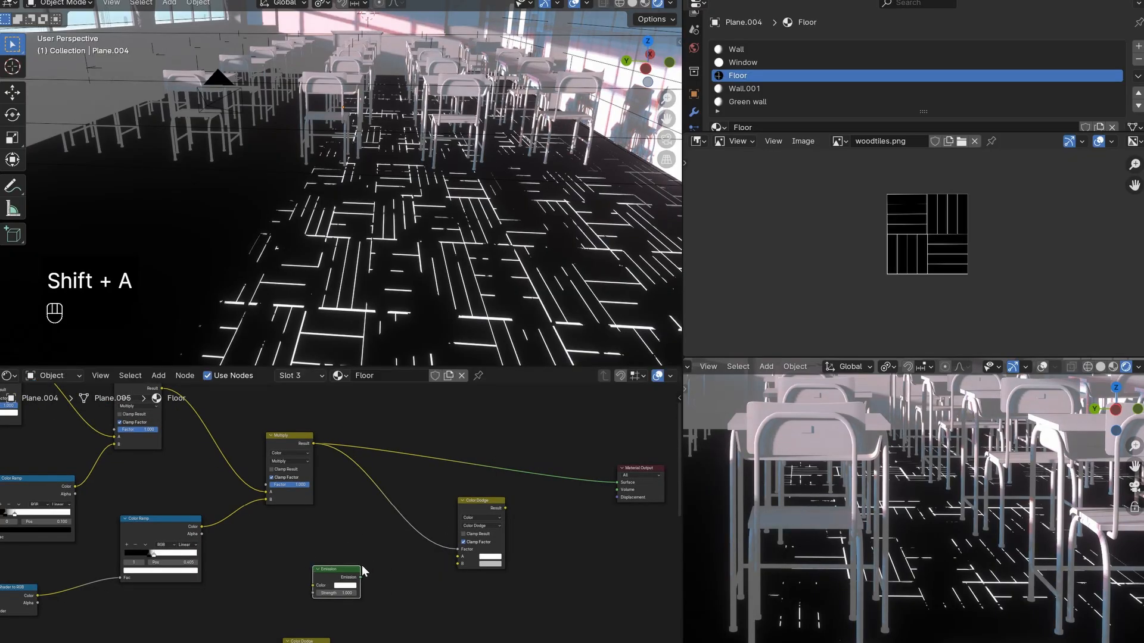
scroll(363, 565, "up", 2)
mouse_move(369, 596)
left_mouse_down()
mouse_move(497, 580)
mouse_move(254, 598)
left_mouse_up()
scroll(288, 606, "up", 4)
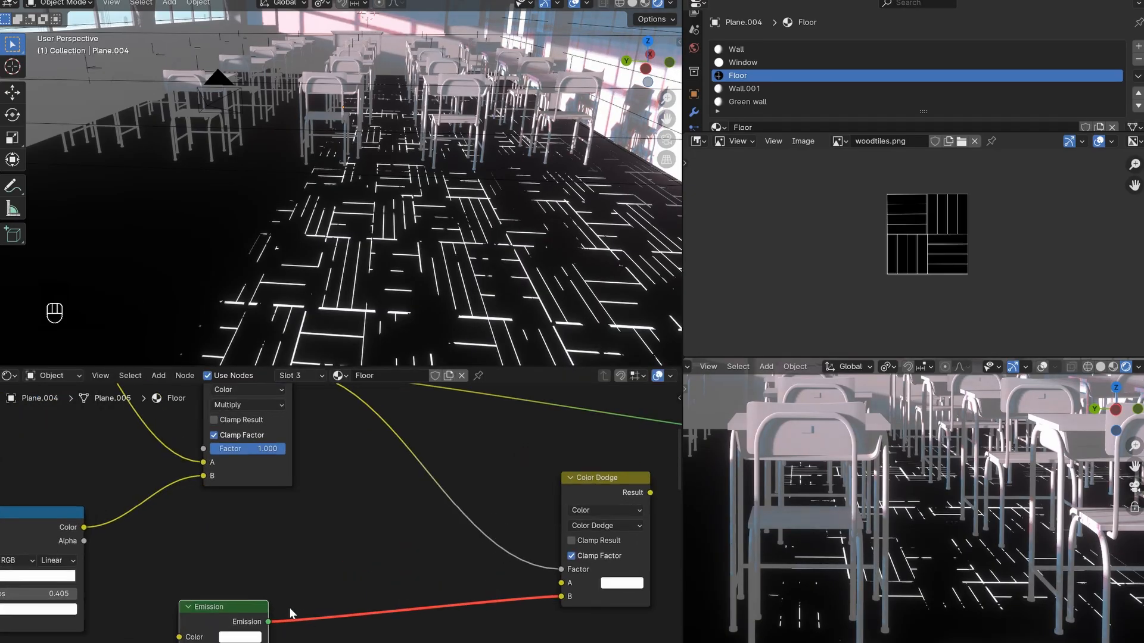
middle_click_drag(289, 607, 396, 499)
scroll(407, 503, "up", 4)
scroll(324, 517, "down", 4)
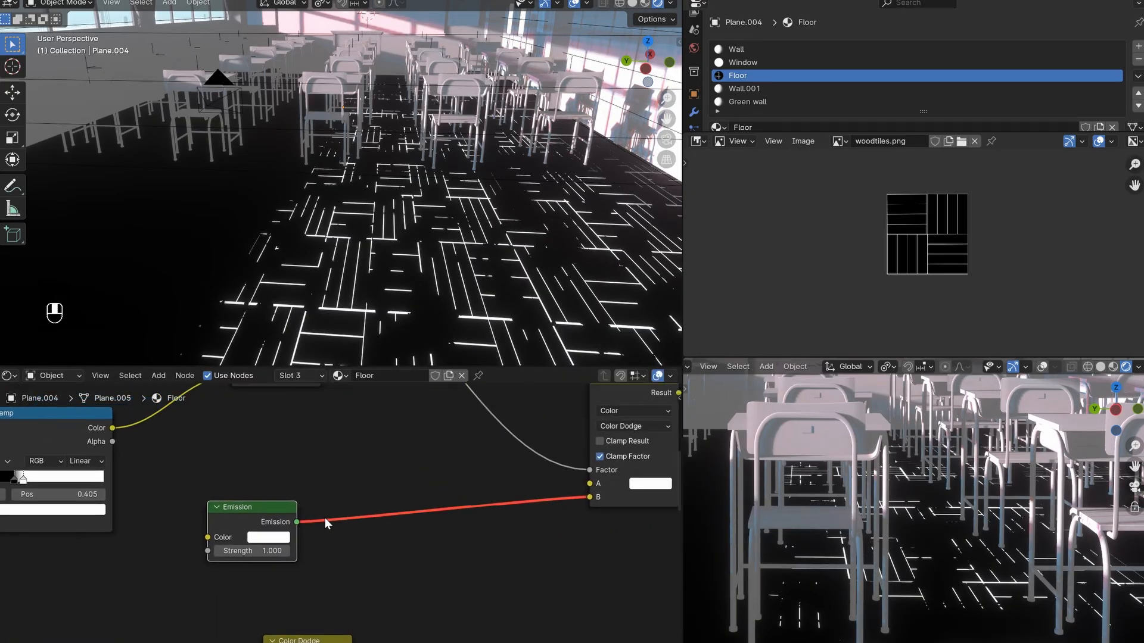
- Duplicate the Shader to RGB node and insert the copy between the Emission node and the new Color Dodge
scroll(337, 525, "down", 3)
key("shift+d")
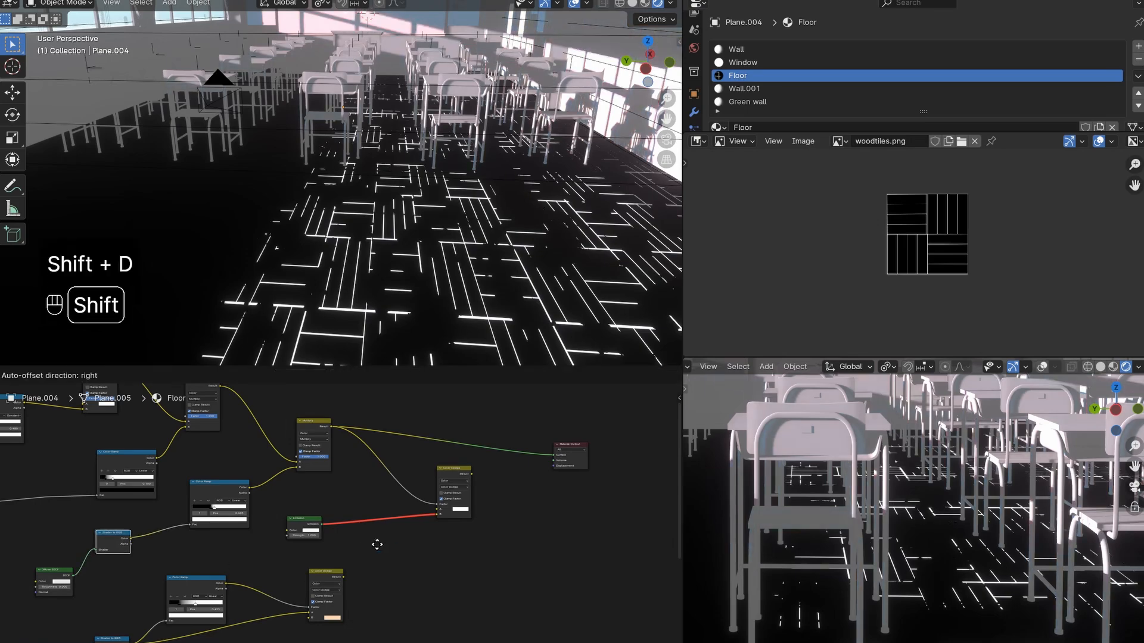
left_click(373, 527)
scroll(337, 525, "up", 3)
left_click_drag(422, 493, 271, 554)
left_click_drag(396, 504, 346, 532)
scroll(358, 556, "down", 2)
scroll(342, 603, "down", 5)
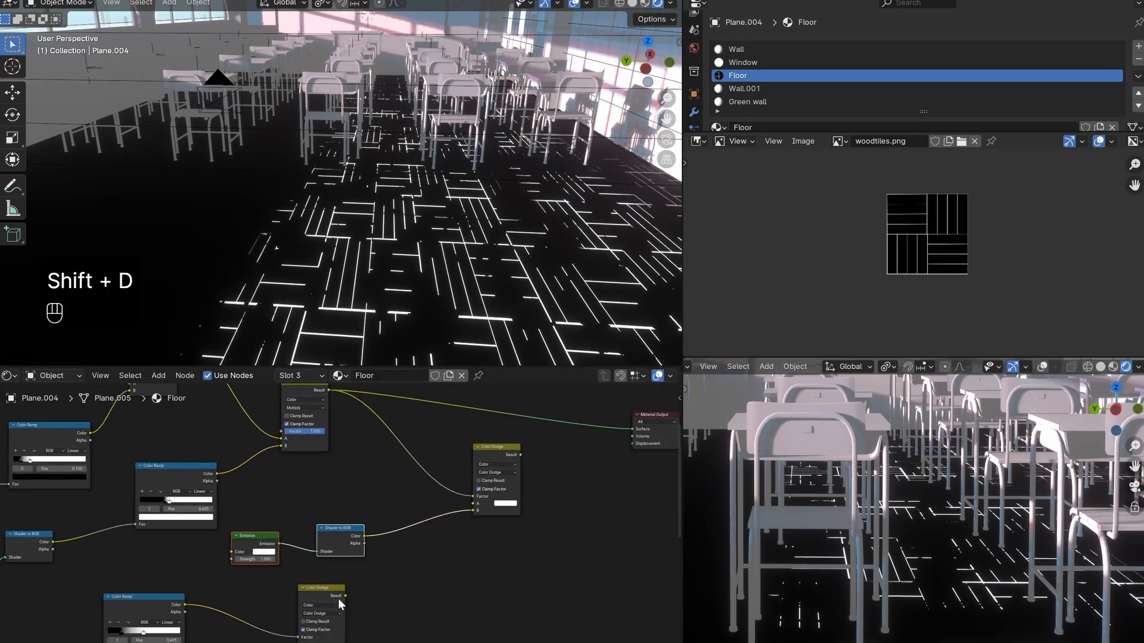
- Connect the first Color Dodge Result to input A of the new Color Dodge, and the new node to the Material Output
scroll(333, 565, "up", 6)
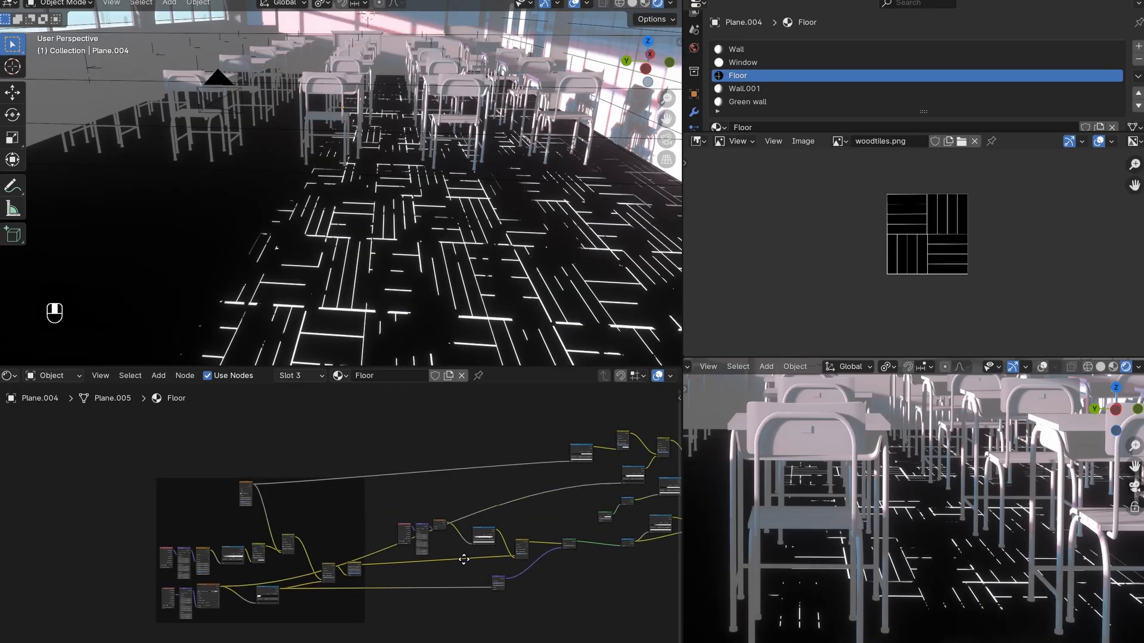
scroll(339, 572, "up", 3)
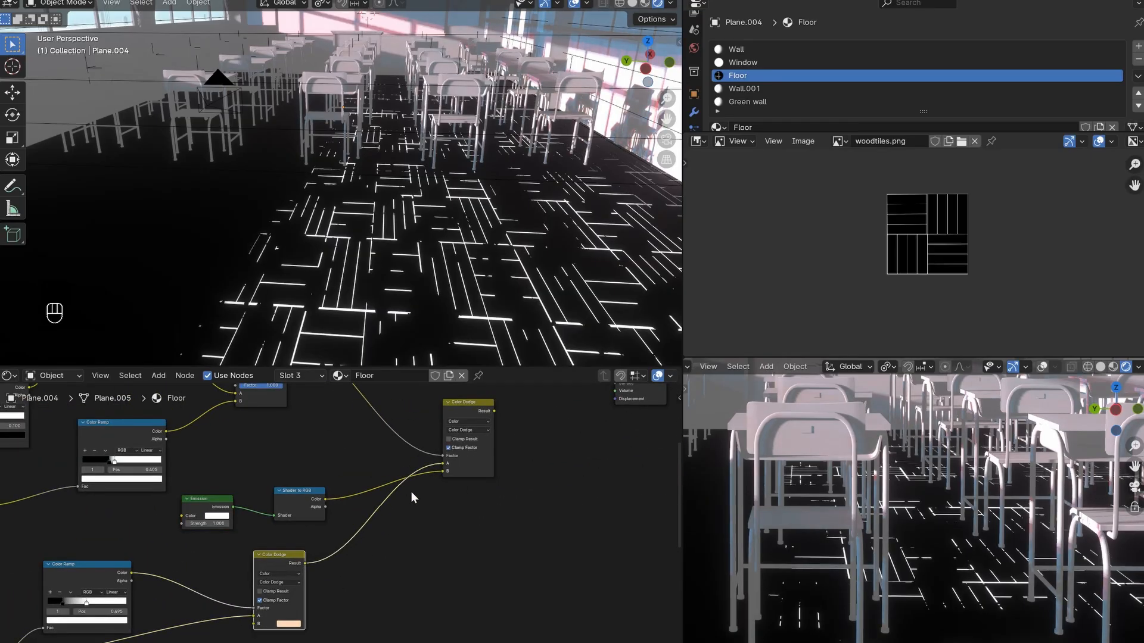
scroll(445, 465, "down", 2)
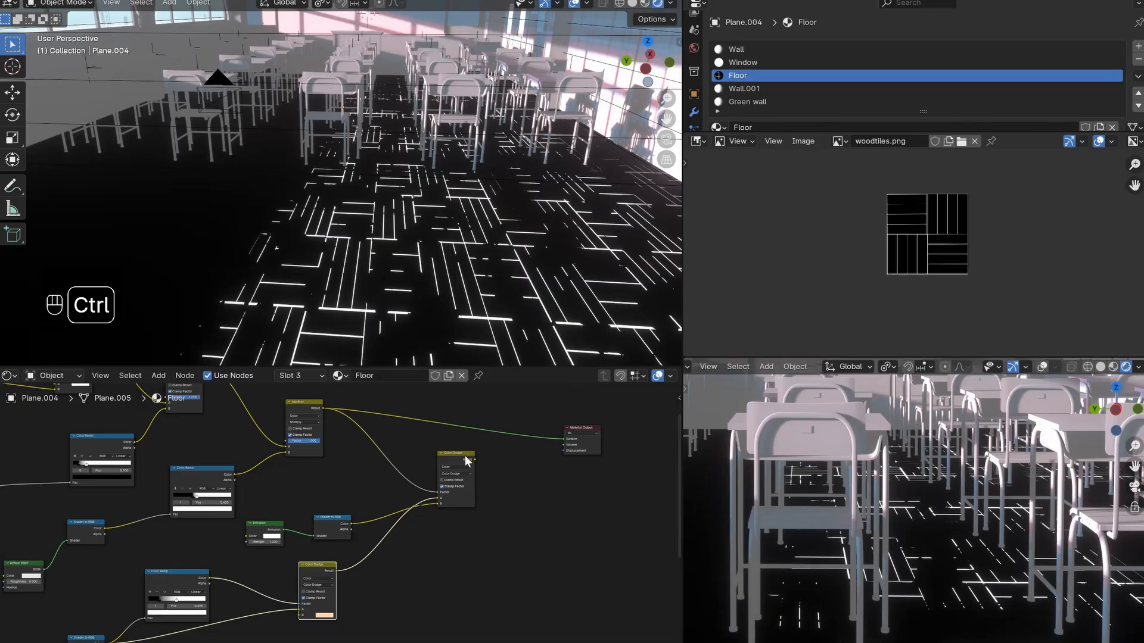
left_click(471, 486, "ctrl+shift")
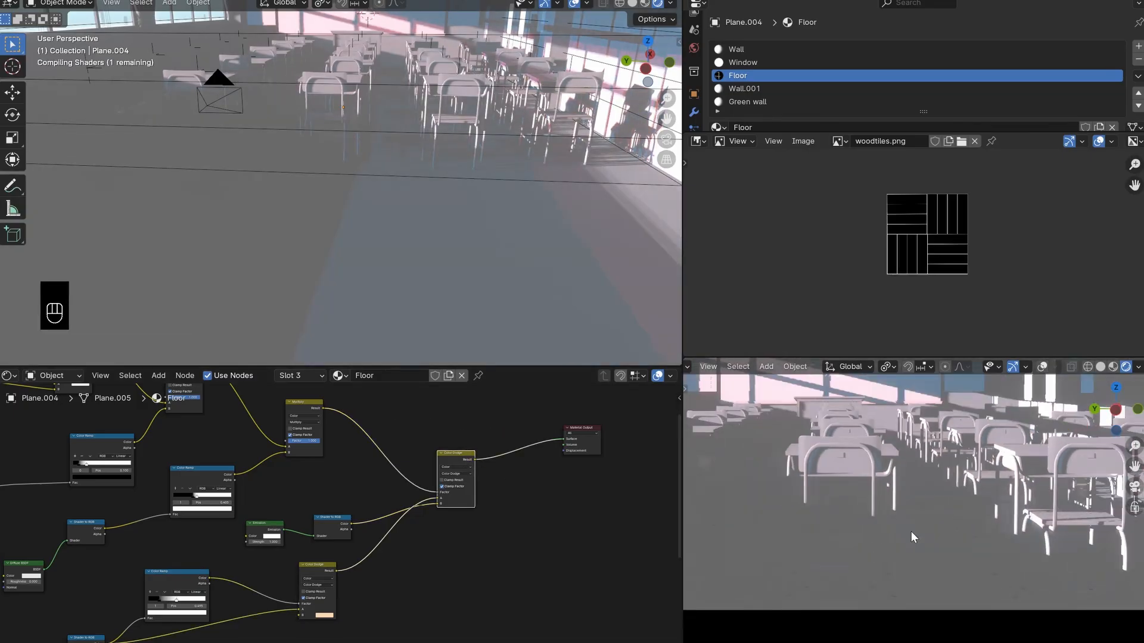
- Examine the masked tile-line highlights on the floor from the camera view
key("KP_0")
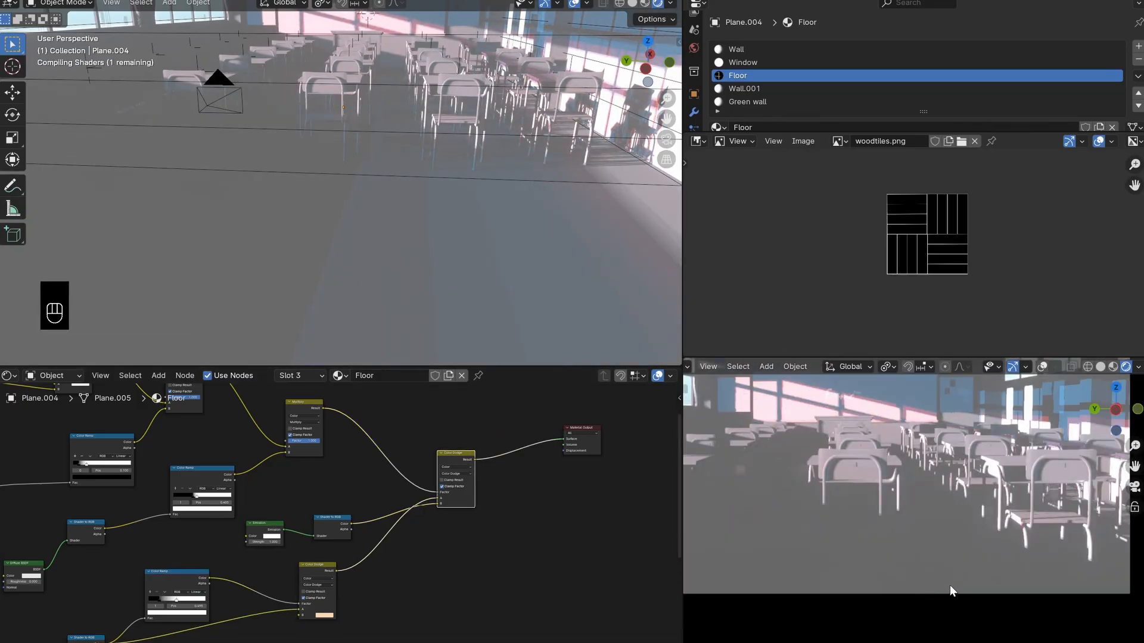
scroll(949, 589, "up", 4)
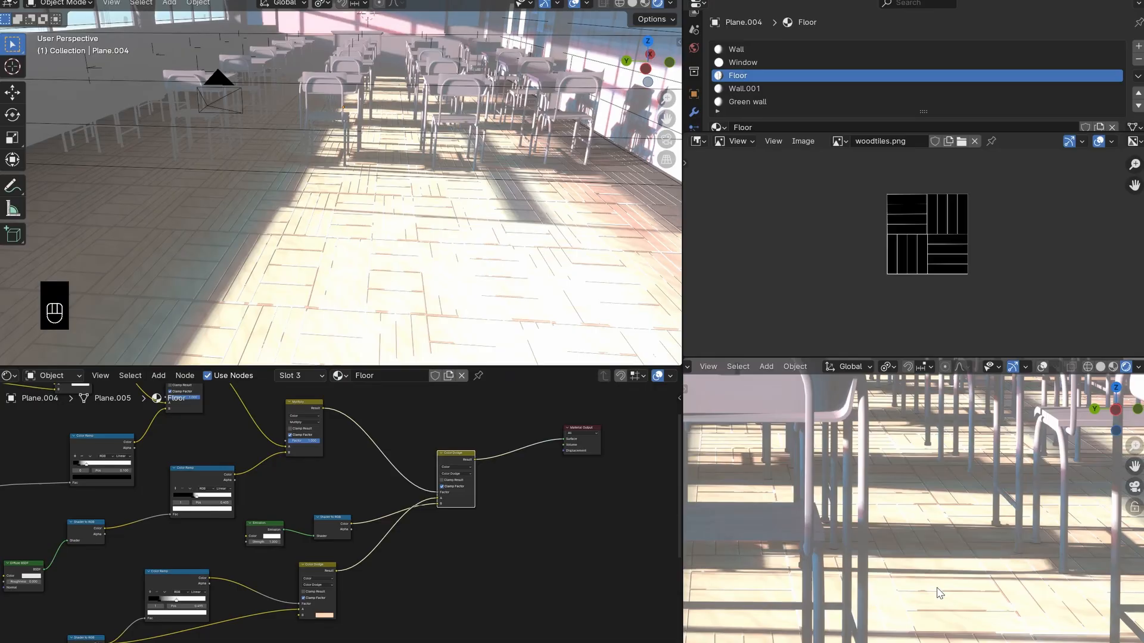
scroll(941, 566, "up", 6)
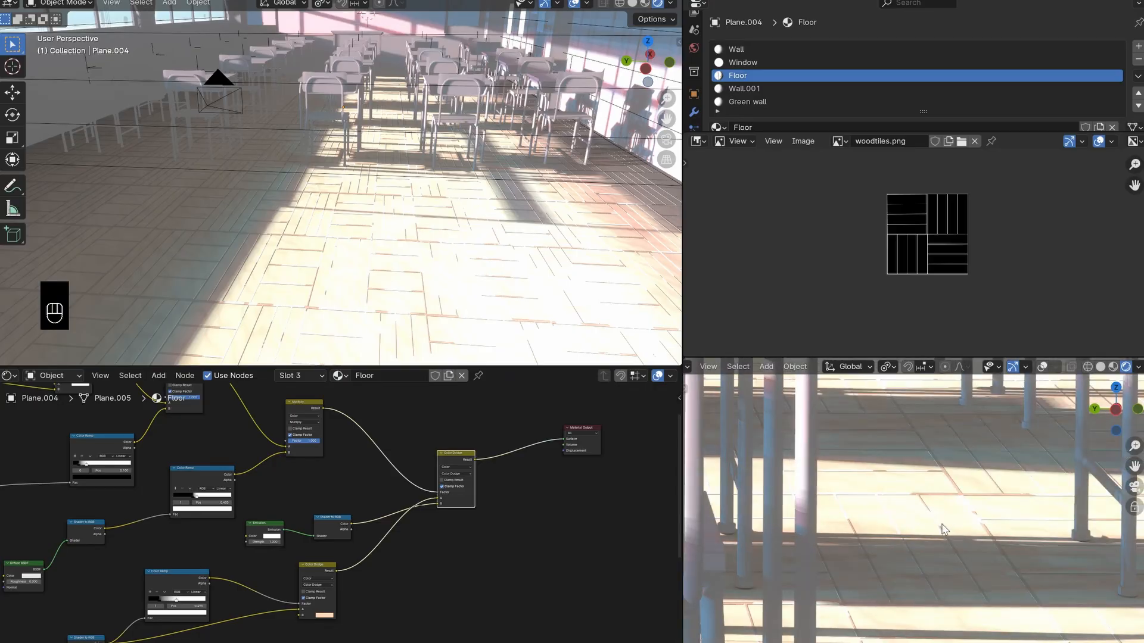
scroll(893, 489, "down", 6)
middle_click_drag(965, 517, 905, 554, "shift")
scroll(1020, 479, "down", 5)
scroll(336, 574, "up", 3)
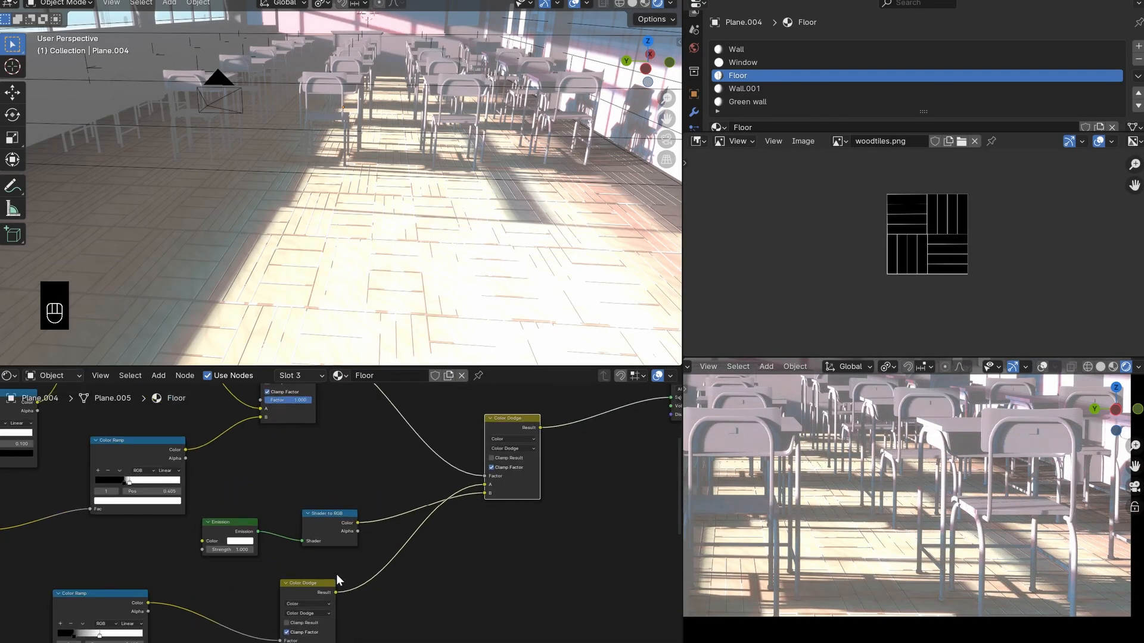
scroll(336, 573, "up", 4)
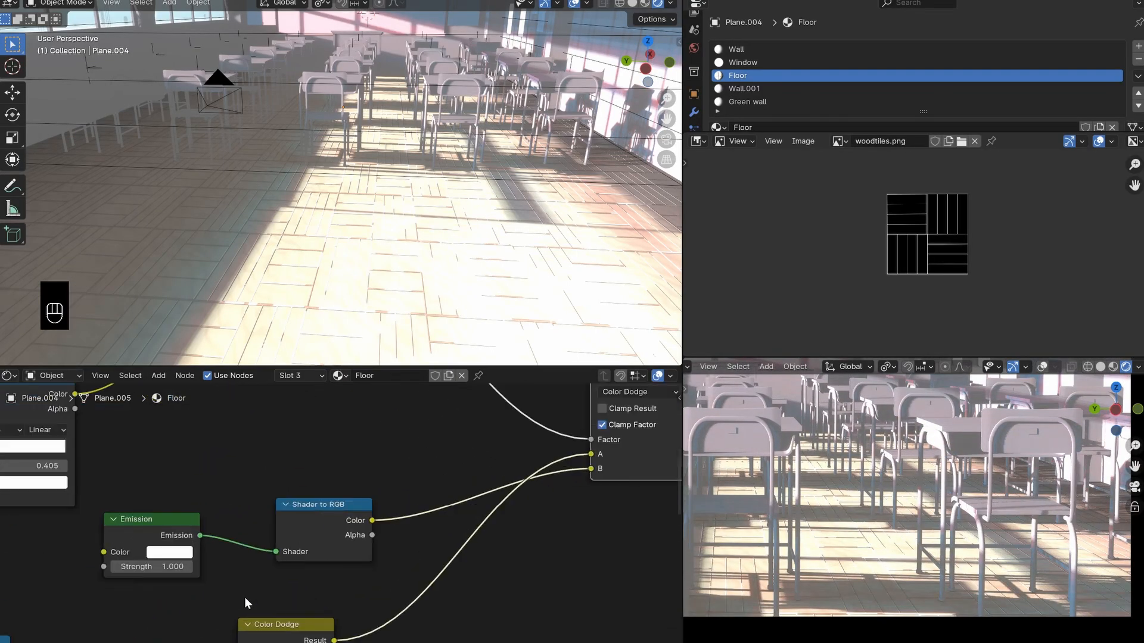
- Try an Emission strength of 2 and restore it to 1
left_click(162, 579)
type("2")
key("Return")
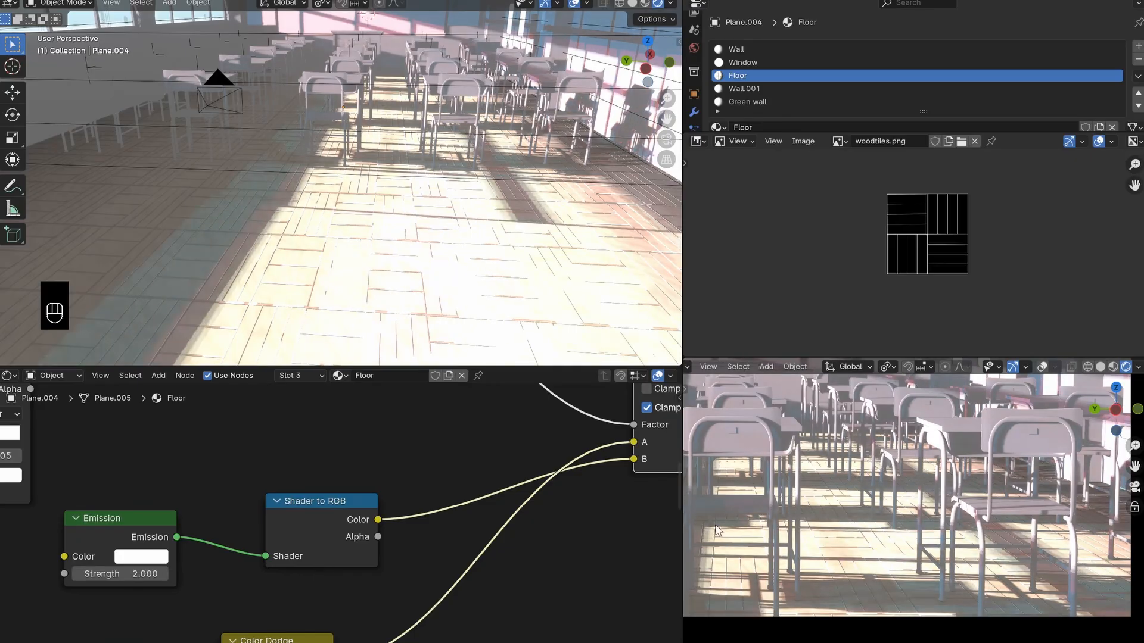
scroll(974, 551, "up", 4)
middle_click_drag(71, 500, 245, 484)
left_click(290, 561)
type("1")
key("Return")
scroll(316, 543, "down", 4)
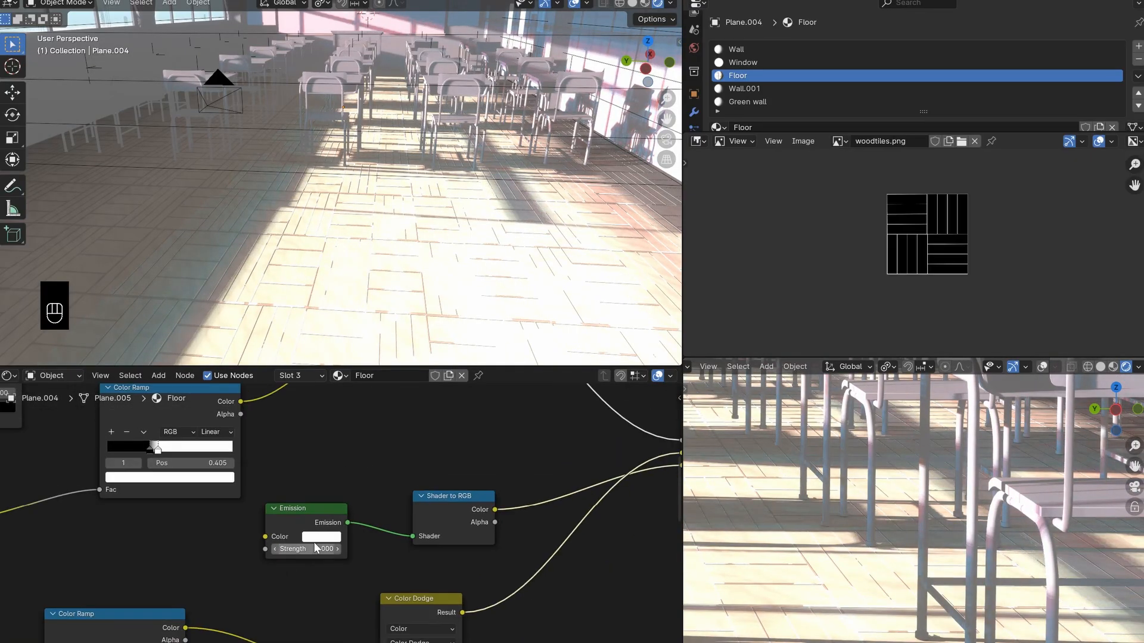
- Try adjusting the Emission color and save the file
left_click(329, 534)
mouse_move(350, 405)
left_mouse_down()
mouse_move(335, 397)
mouse_move(382, 433)
left_mouse_up()
key("ctrl+s")
scroll(426, 518, "down", 5)
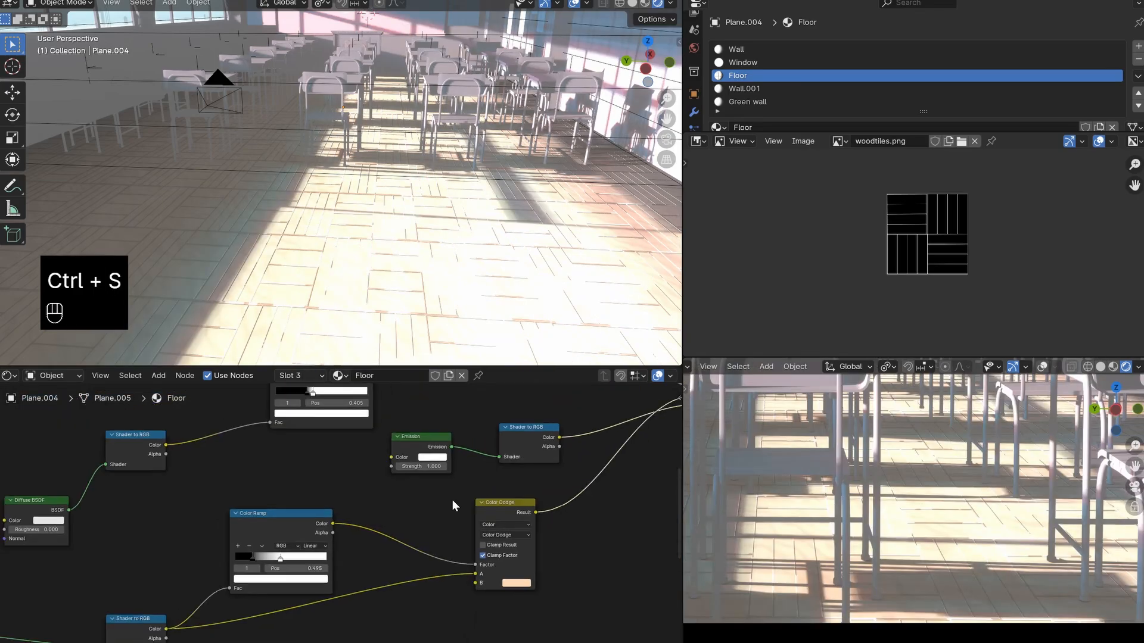
- Move the mask chain and Emission nodes up to separate them from the first Color Dodge and its Color Ramp
left_click_drag(433, 488, 194, 587)
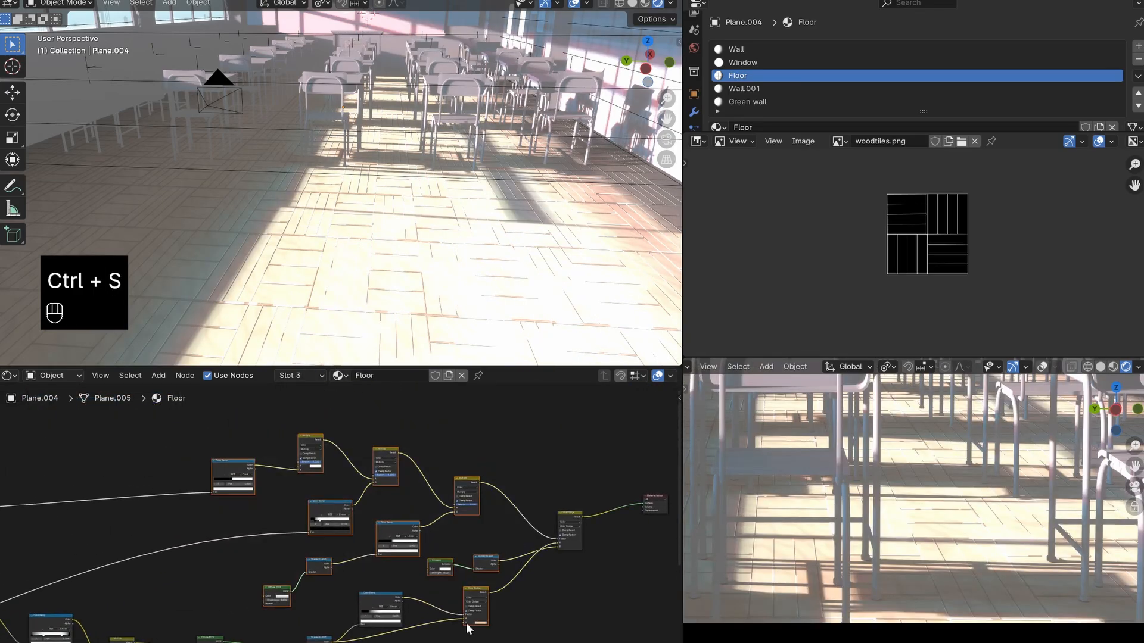
key("c")
middle_click(488, 618)
right_click(487, 619)
key("g")
left_click(460, 562)
left_click(460, 563)
middle_click_drag(433, 573, 469, 501)
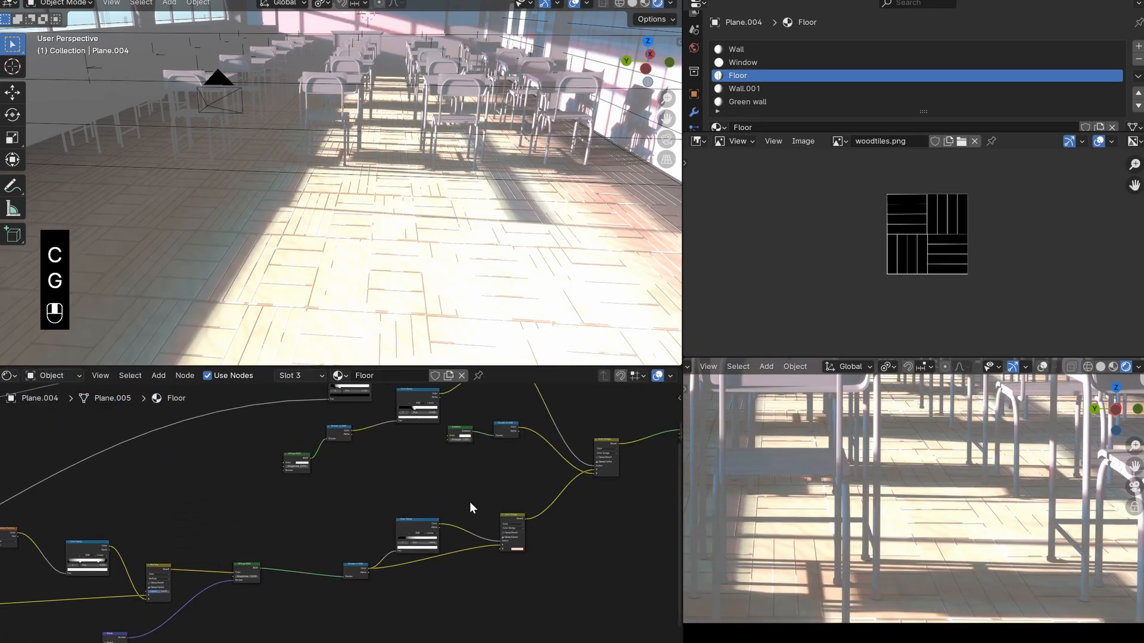
- Try darkening the white stop of the first Color Dodge's Color Ramp to a value of 0.144, and return it to white
scroll(484, 551, "up", 5)
middle_click_drag(485, 552, 612, 561)
scroll(643, 542, "up", 2)
middle_click_drag(670, 530, 454, 521)
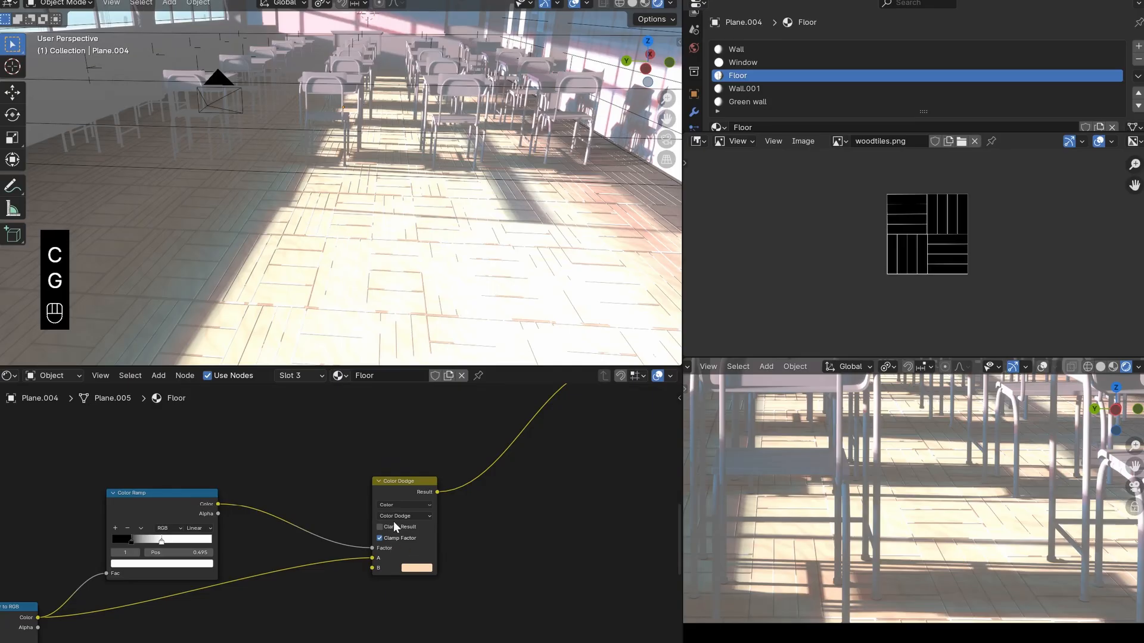
mouse_move(398, 511)
left_mouse_down()
mouse_move(387, 513)
mouse_move(397, 510)
left_mouse_up()
middle_click_drag(239, 564, 392, 552)
scroll(353, 533, "up", 4)
left_click(333, 562)
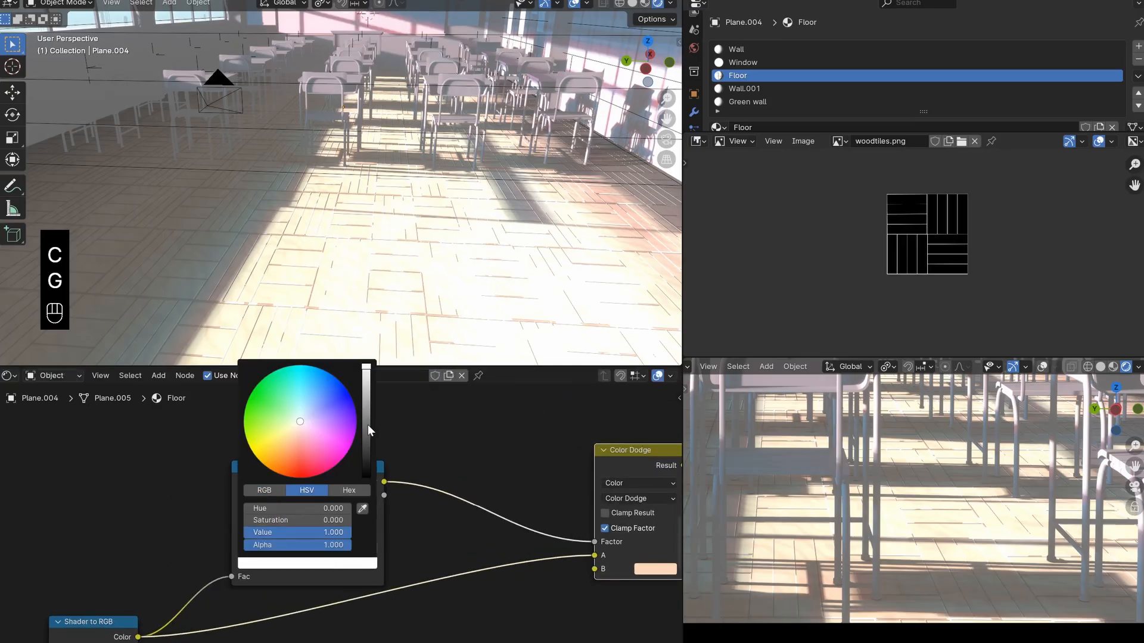
left_click(367, 430)
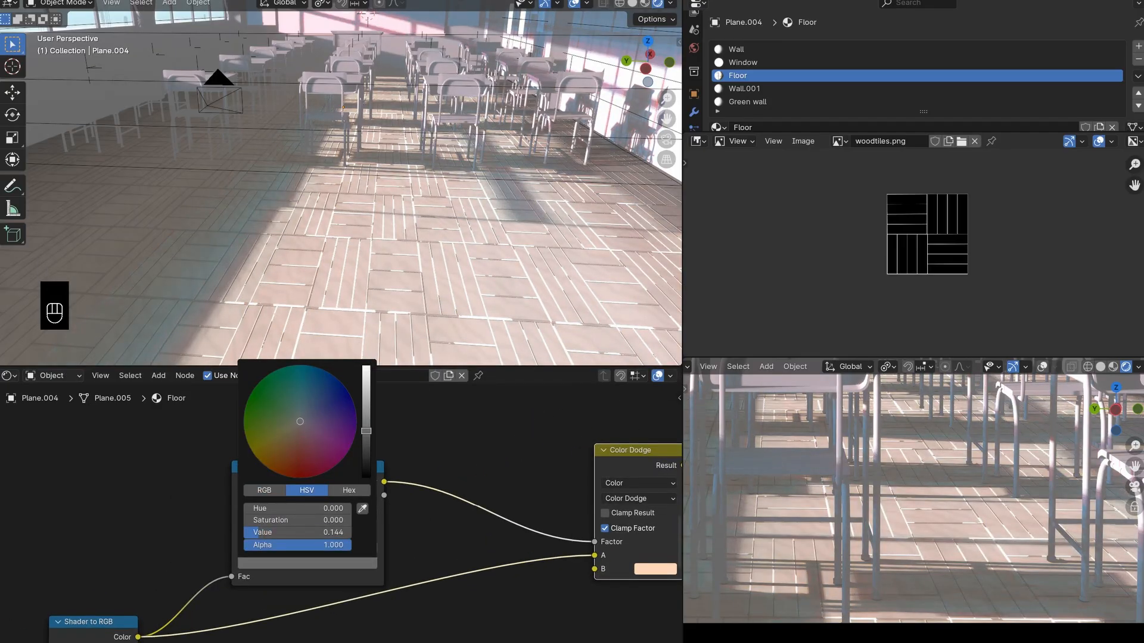
left_click_drag(367, 430, 366, 369)
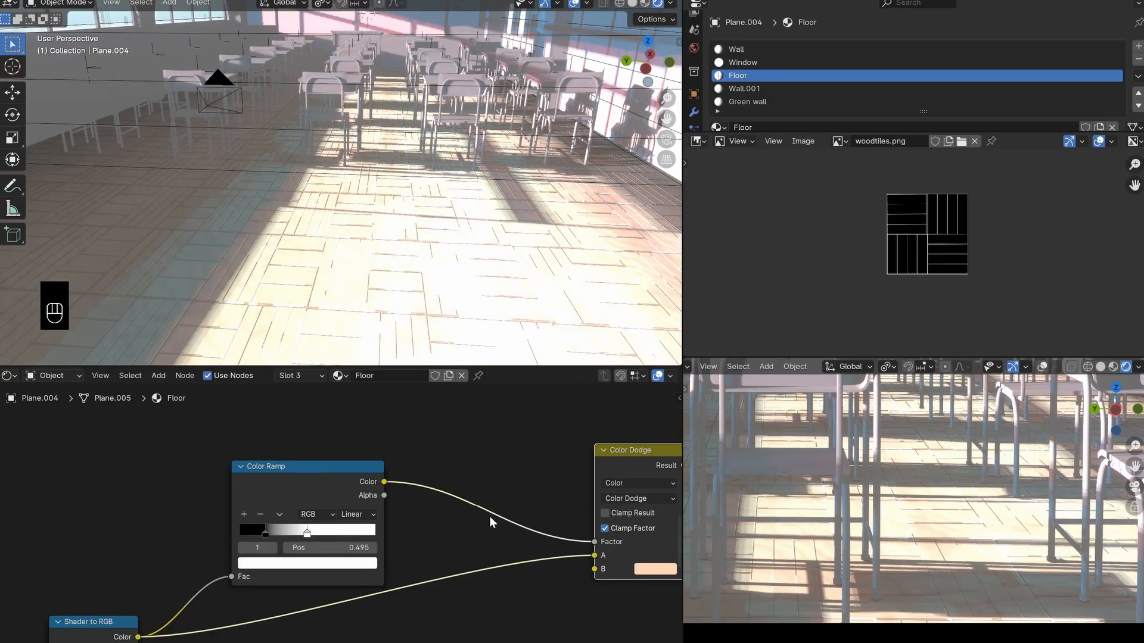
- Set the Factor of the first Multiply node in the mask chain to 0
scroll(482, 476, "down", 3)
middle_click_drag(481, 476, 414, 623)
scroll(394, 554, "down", 3)
middle_click_drag(381, 492, 503, 623)
middle_click_drag(424, 492, 417, 581)
scroll(462, 564, "down", 3)
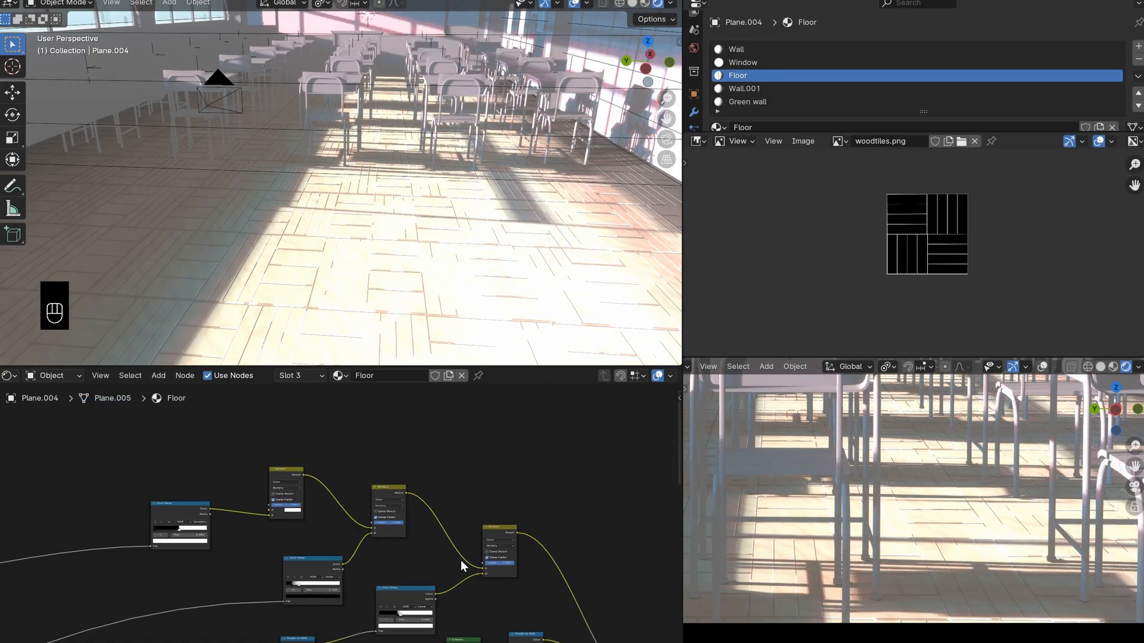
scroll(343, 517, "up", 2)
scroll(343, 522, "up", 1)
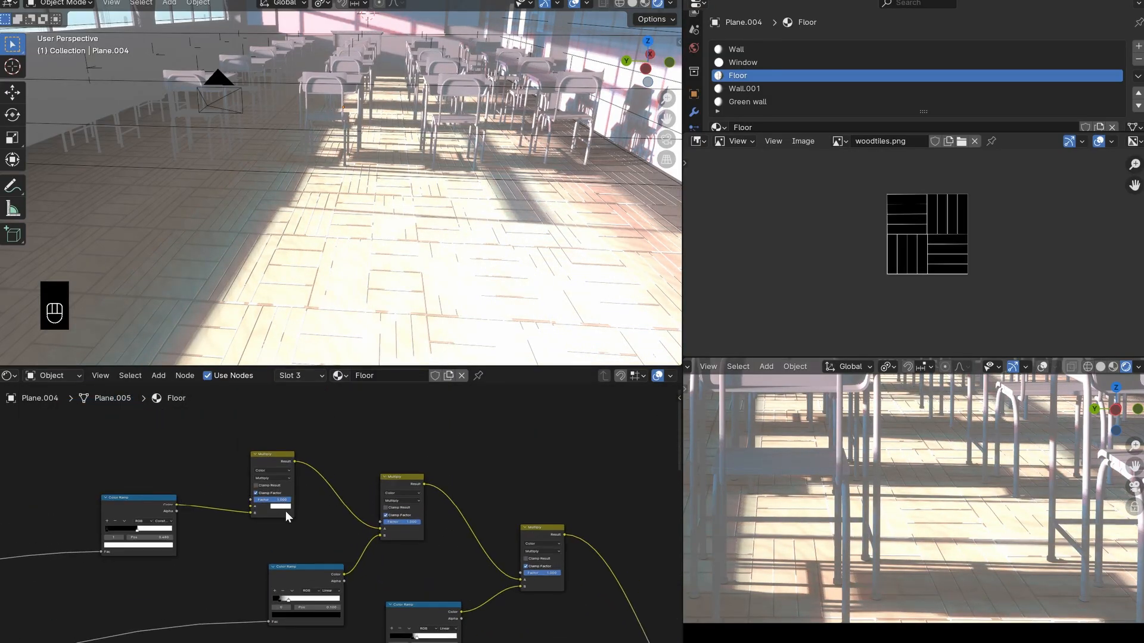
left_click_drag(281, 500, 245, 500)
- Compare the floor highlights and restore the Factor of the mask chain's first Multiply node to 1.000
scroll(946, 575, "down", 1)
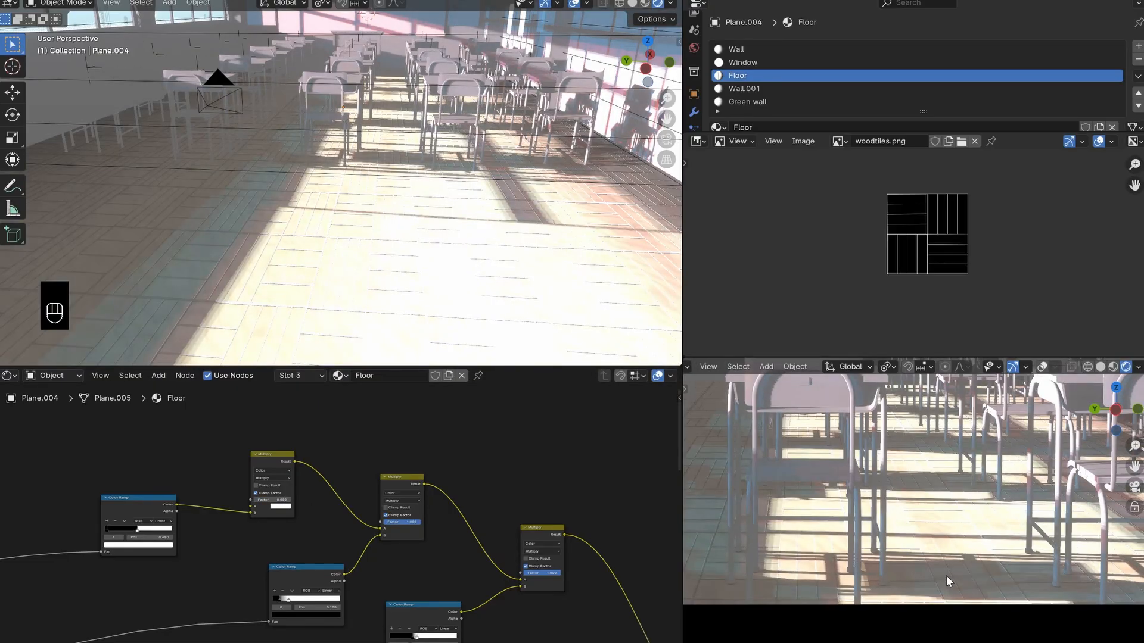
scroll(817, 588, "up", 3)
middle_click_drag(817, 588, 866, 591, "shift")
scroll(851, 455, "up", 3)
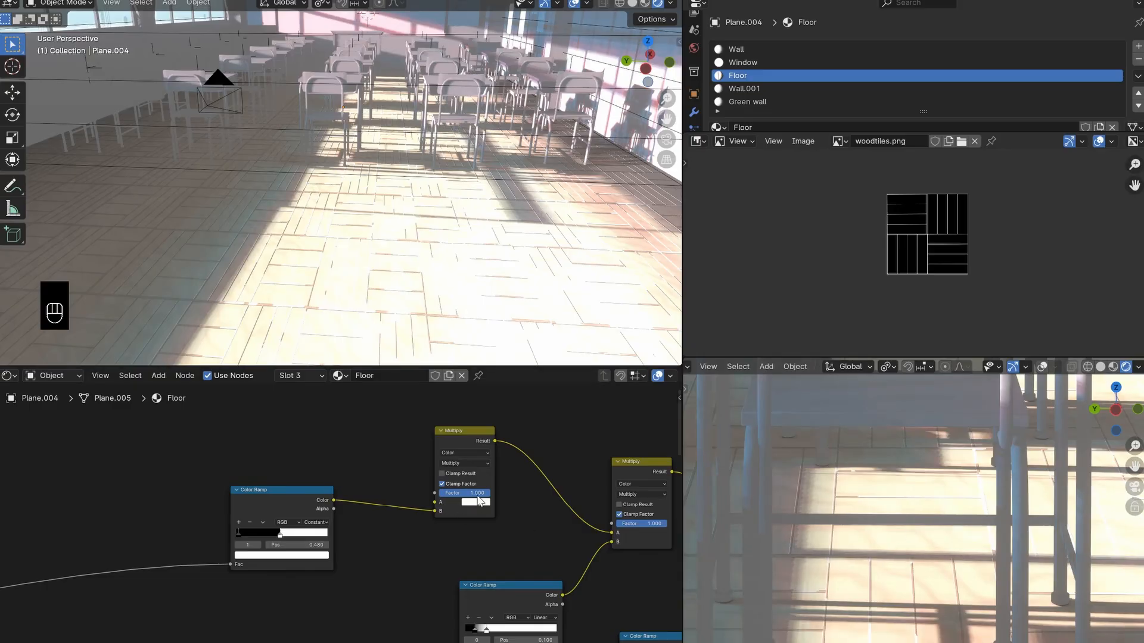
middle_click_drag(899, 549, 978, 552, "shift")
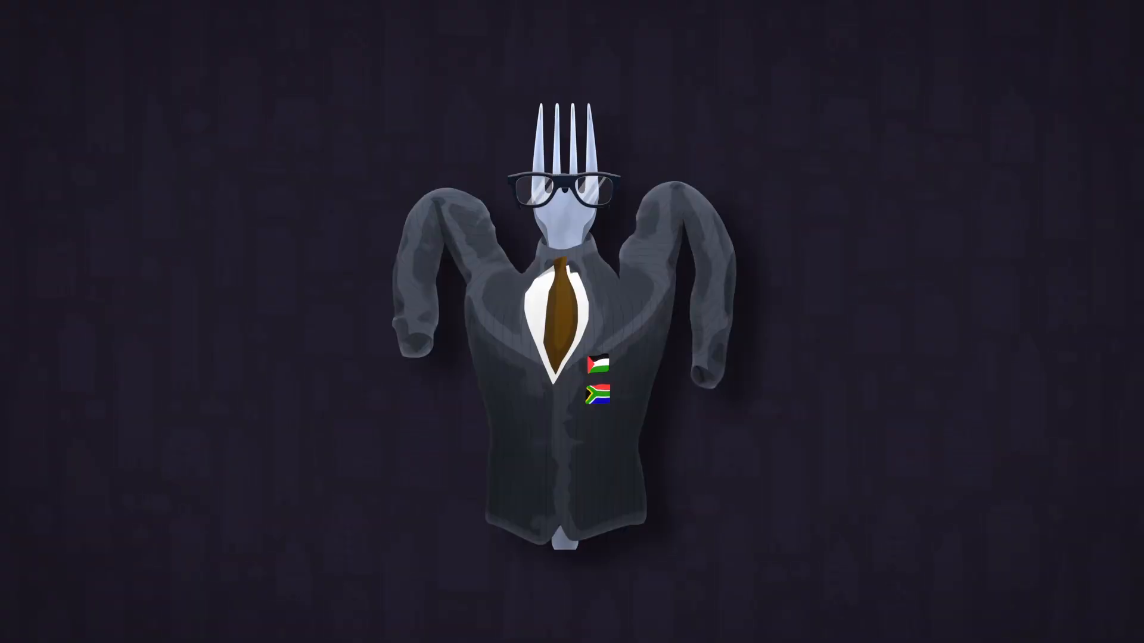